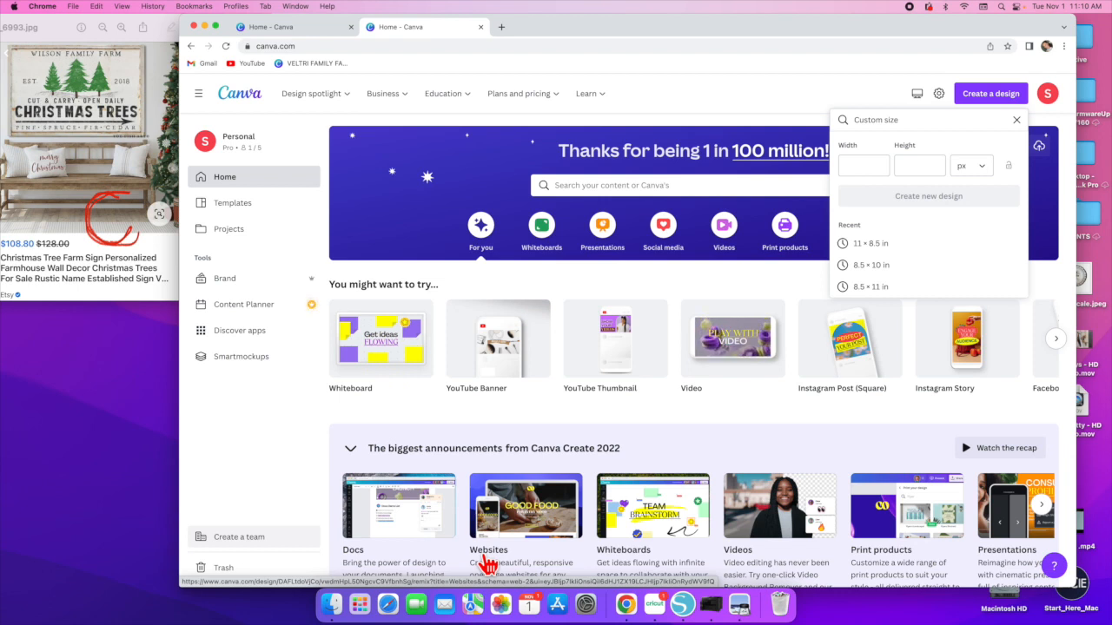
- Enter a custom design size of 8.5 by 11 inches
{"action": "left_click", "coordinate": [993, 98]}
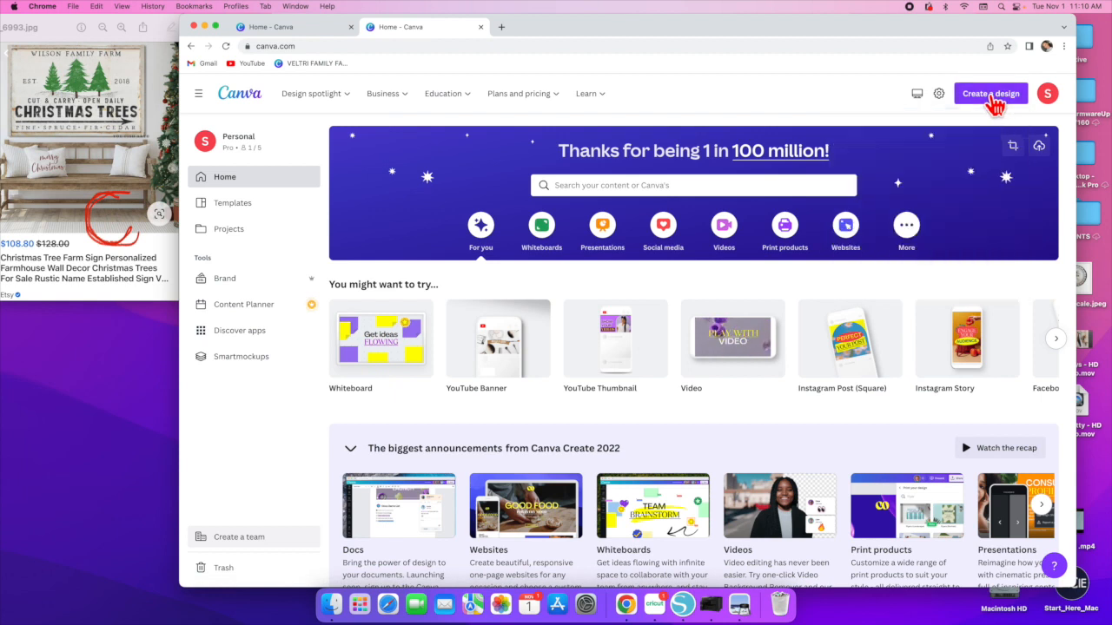
{"action": "left_click", "coordinate": [995, 98]}
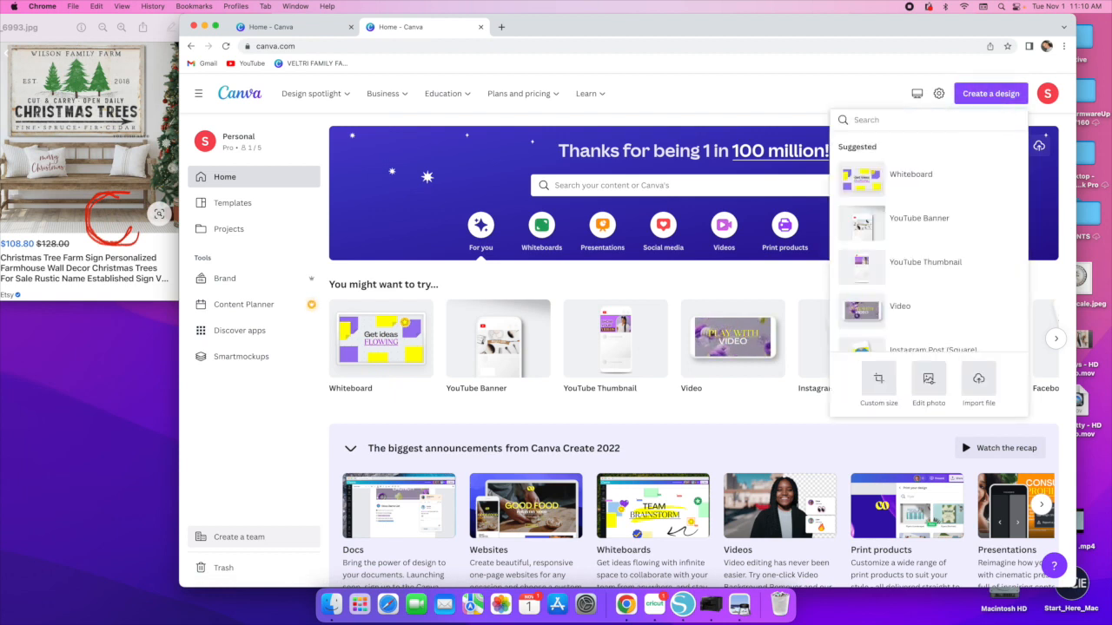
{"action": "left_click", "coordinate": [878, 382]}
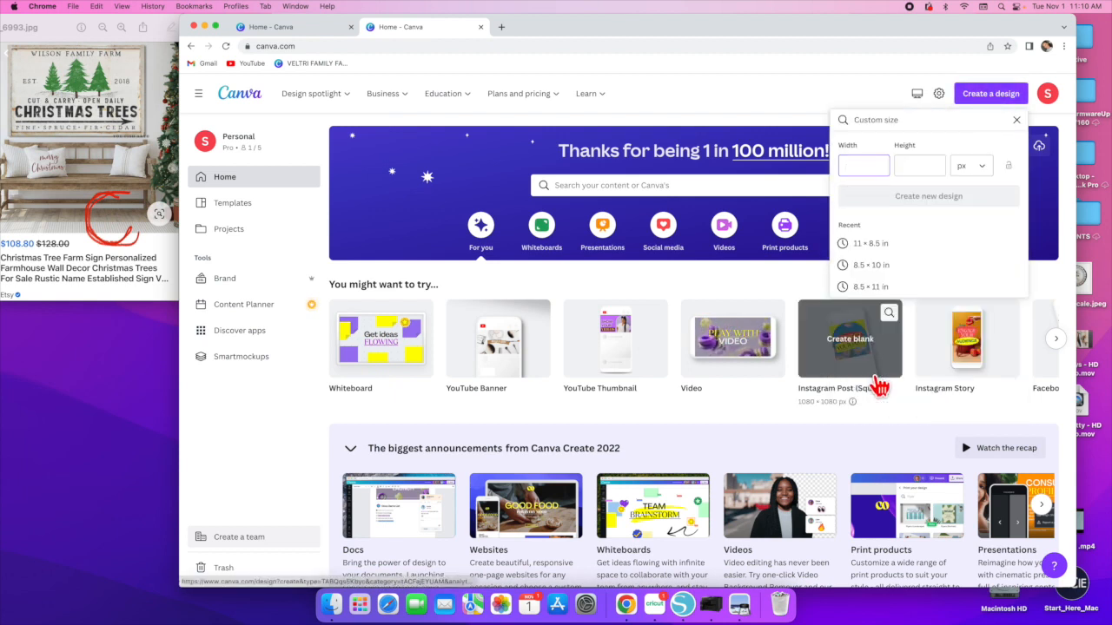
{"action": "type", "text": "4"}
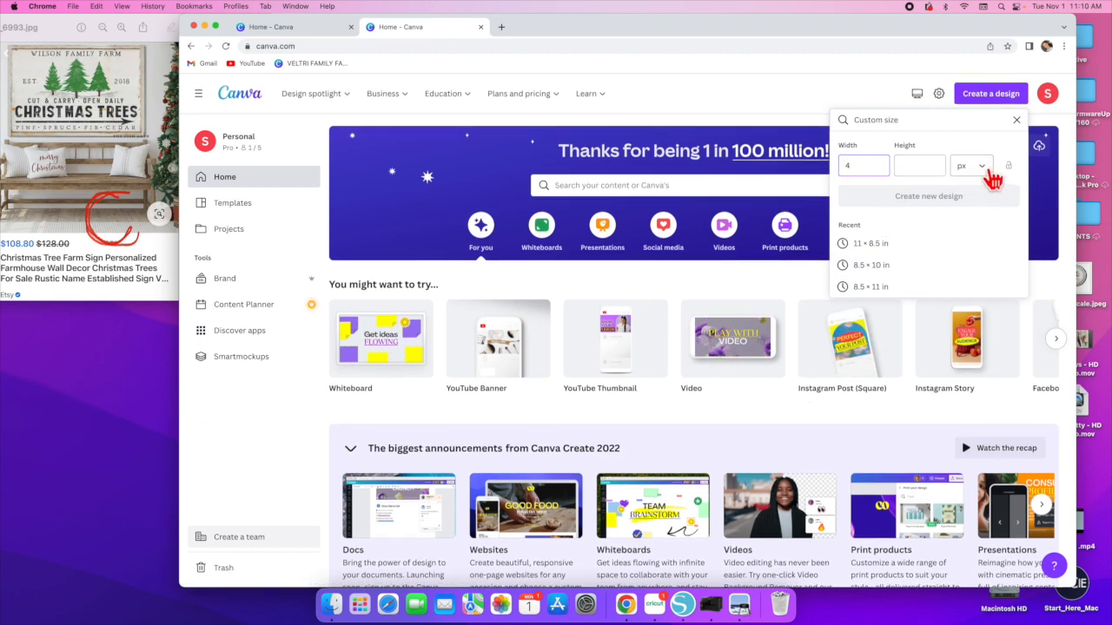
{"action": "left_click", "coordinate": [988, 174]}
{"action": "left_click", "coordinate": [975, 217]}
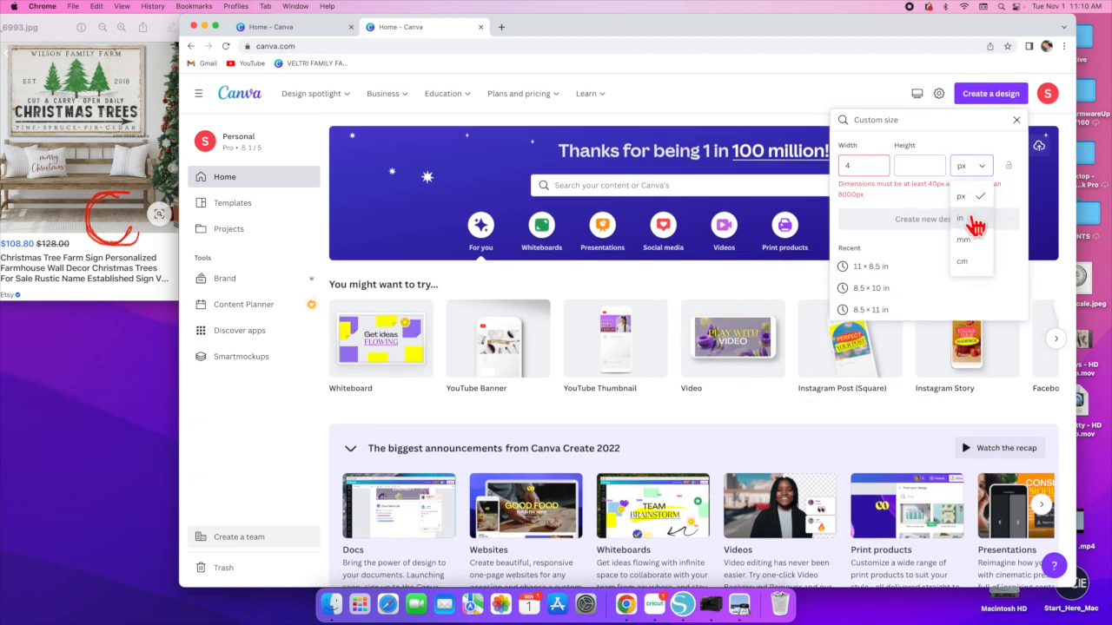
{"action": "double_click", "coordinate": [860, 165]}
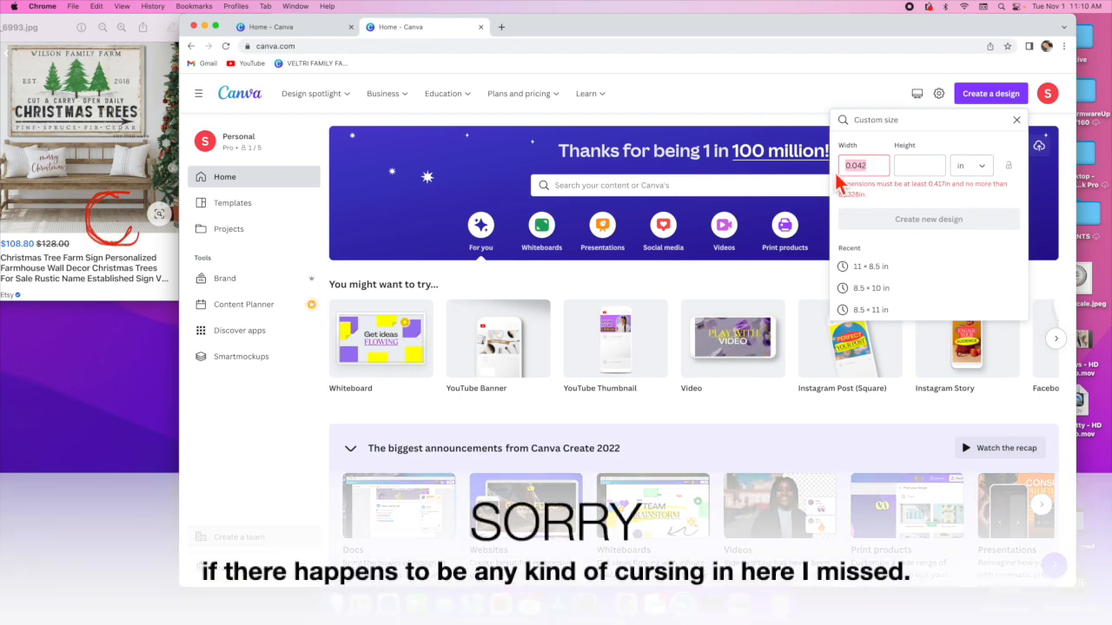
{"action": "key", "text": "BackSpace"}
{"action": "type", "text": "8.5"}
{"action": "key", "text": "Tab"}
{"action": "type", "text": "11"}
{"action": "key", "text": "Tab"}
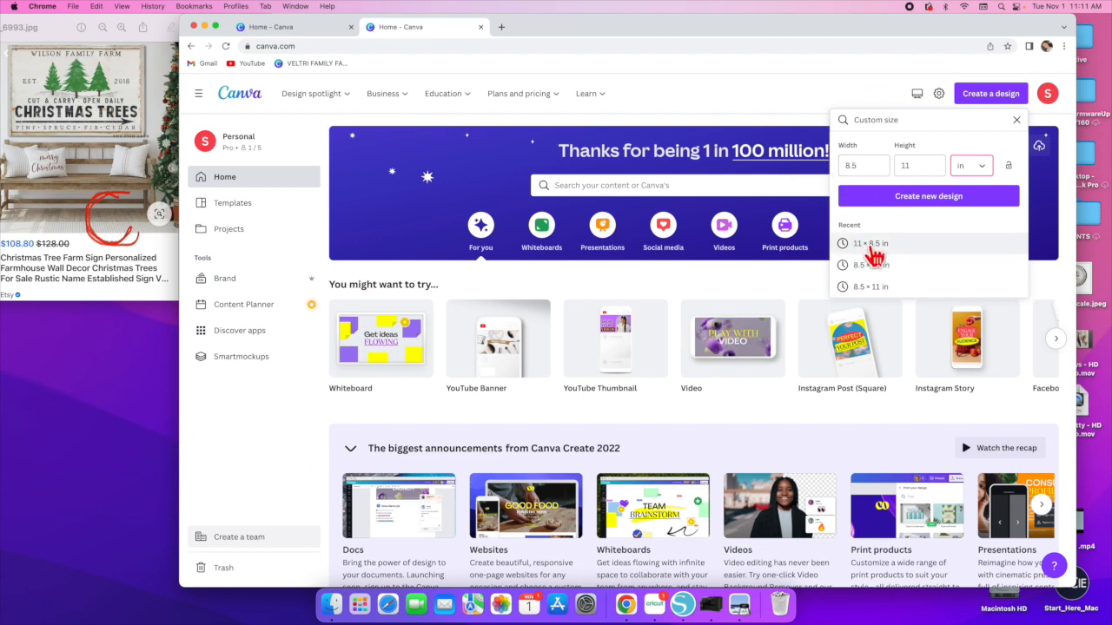
- Create a new design using the recent 11 × 8.5 in size
{"action": "left_click", "coordinate": [870, 247]}
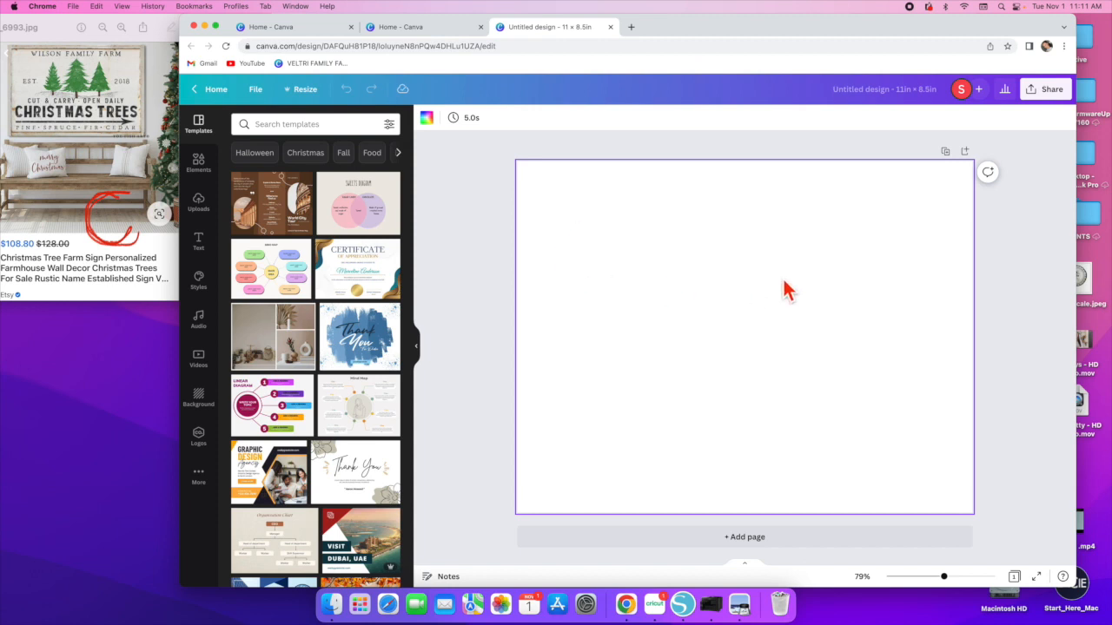
- Set the page background to a new custom warm off-white color #F1EDE9
{"action": "left_click", "coordinate": [427, 118]}
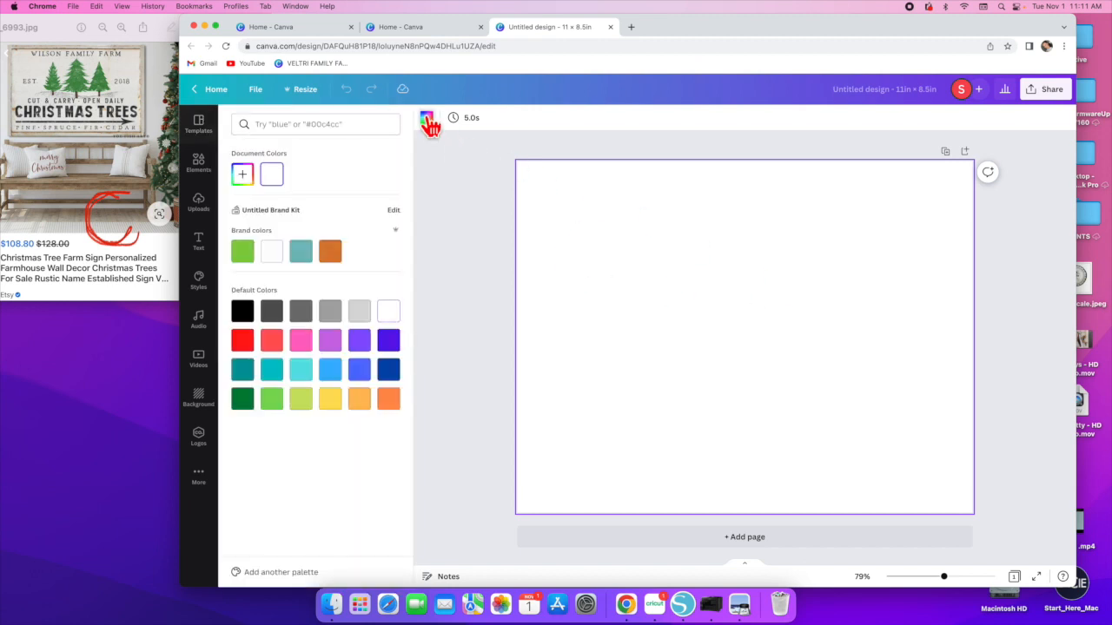
{"action": "left_click", "coordinate": [251, 178]}
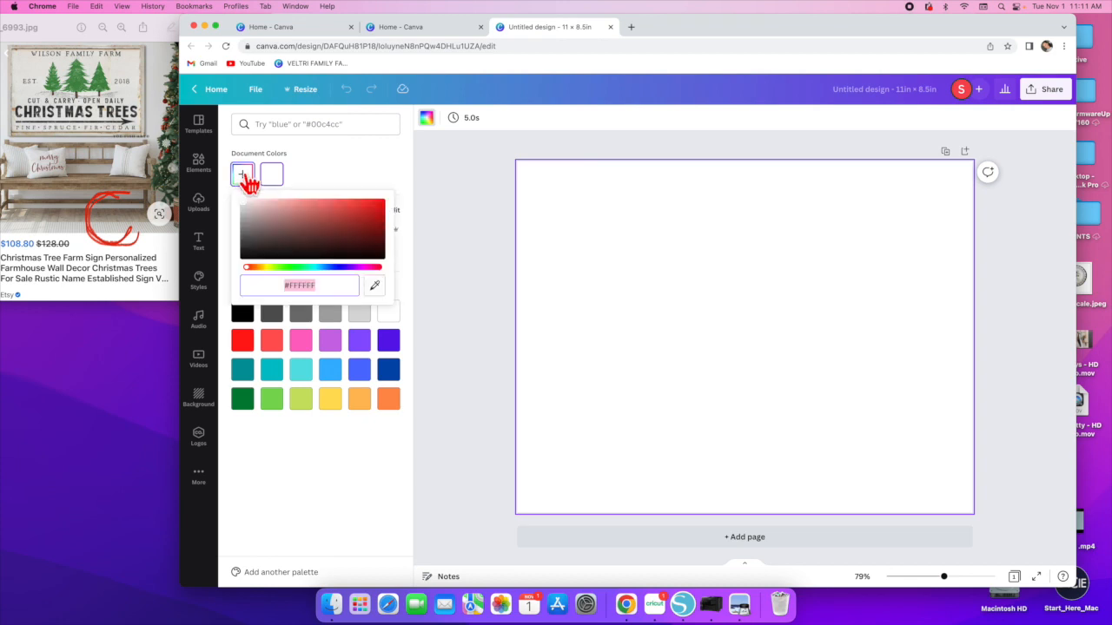
{"action": "left_click", "coordinate": [251, 270]}
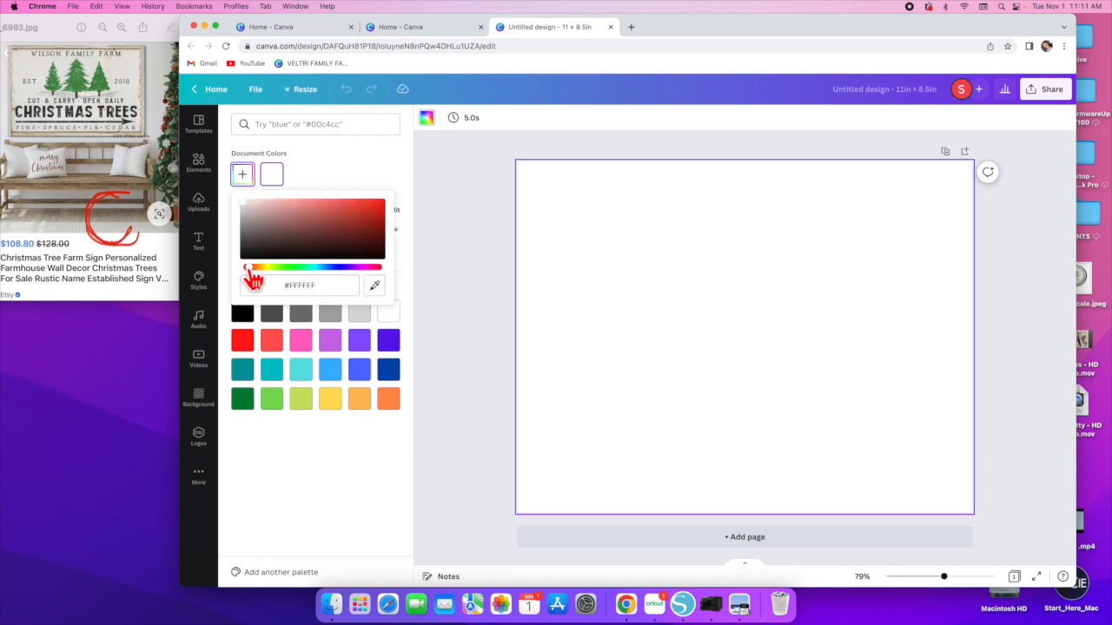
{"action": "left_click_drag", "start_coordinate": [252, 276], "coordinate": [259, 278]}
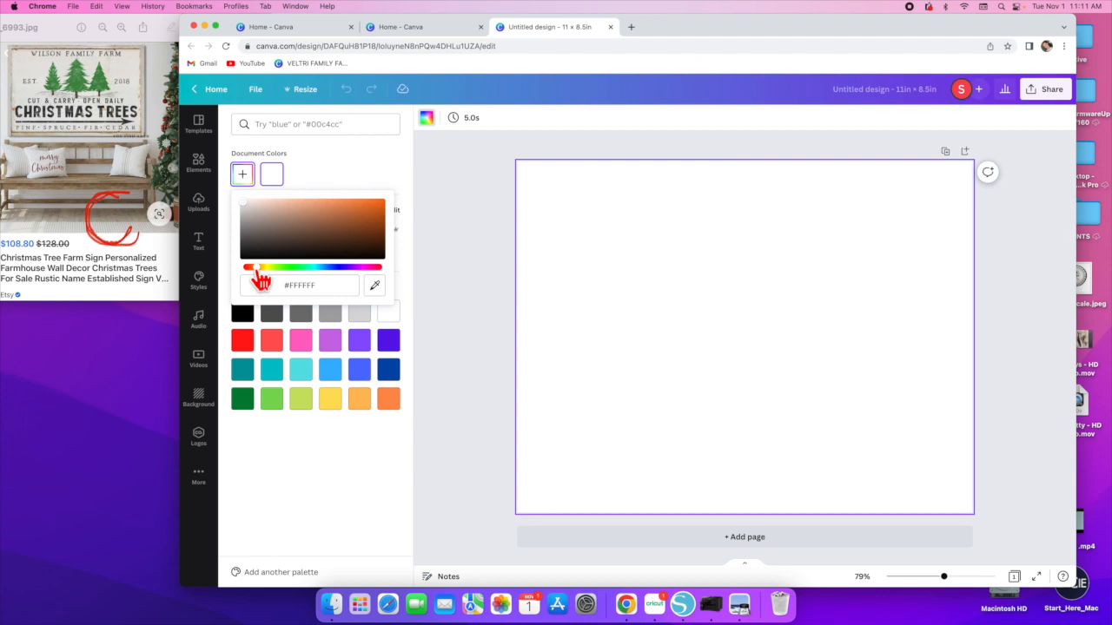
{"action": "left_click", "coordinate": [246, 203]}
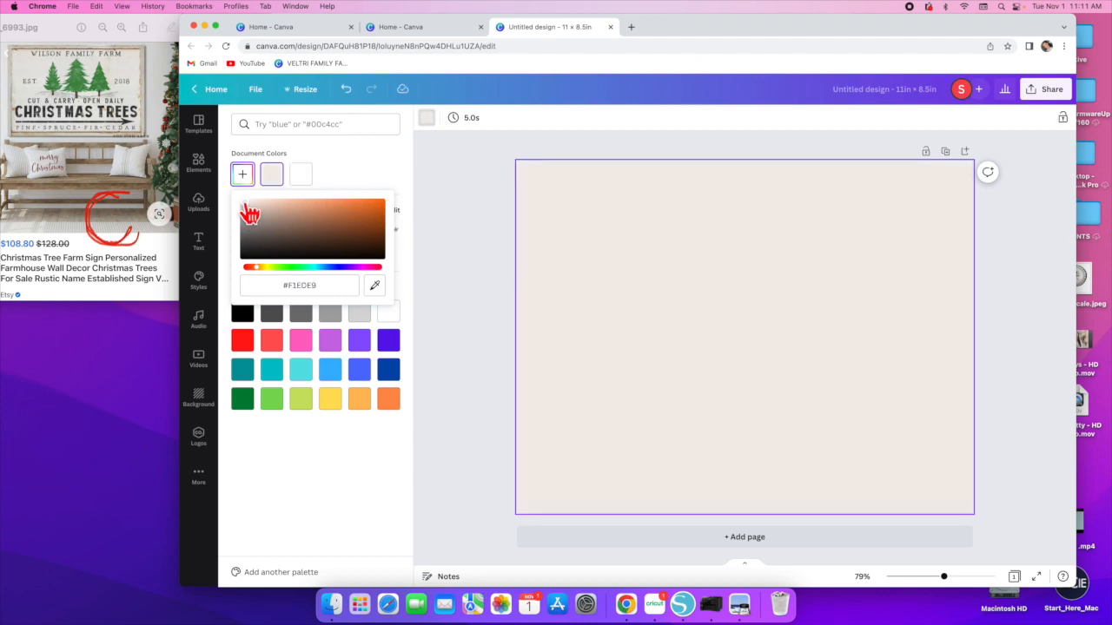
{"action": "left_click", "coordinate": [502, 247]}
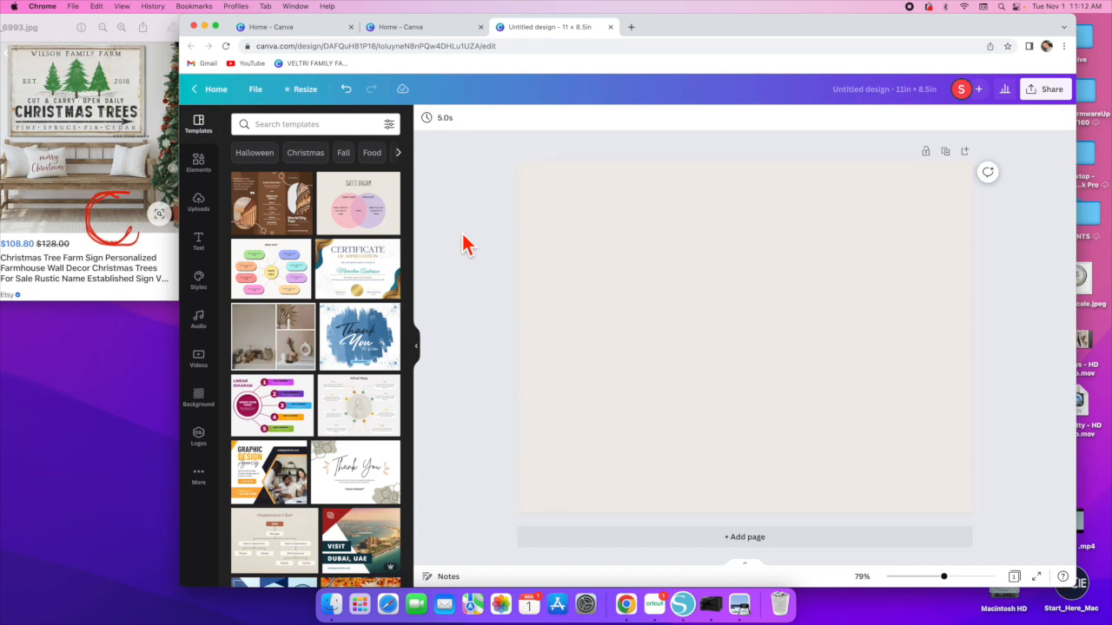
- Search the elements library for pine trees
{"action": "left_click", "coordinate": [204, 177]}
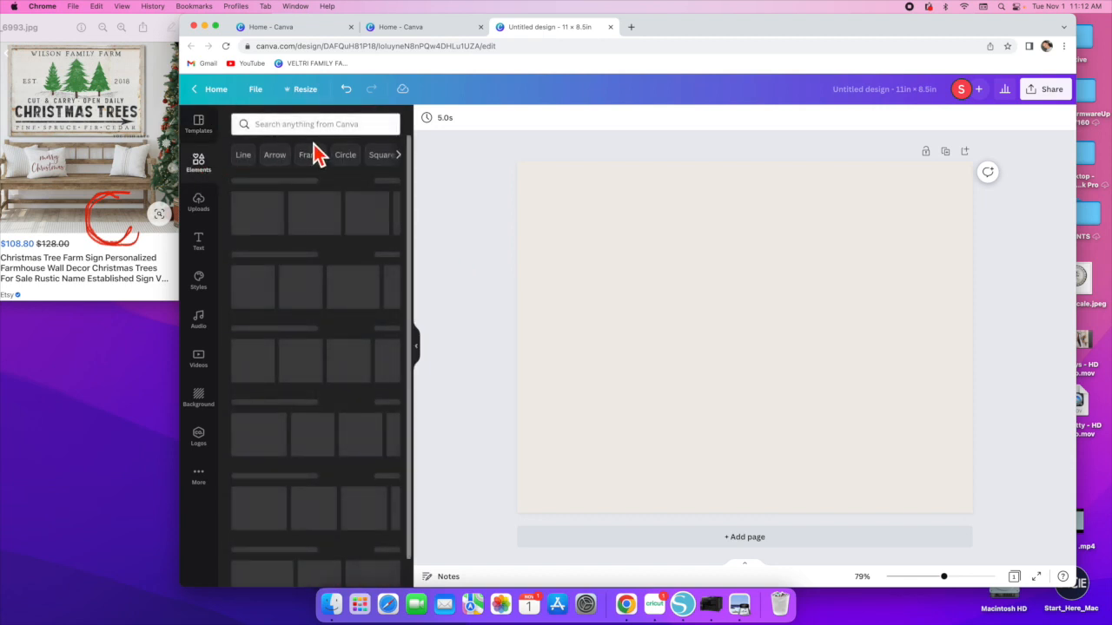
{"action": "left_click", "coordinate": [322, 125]}
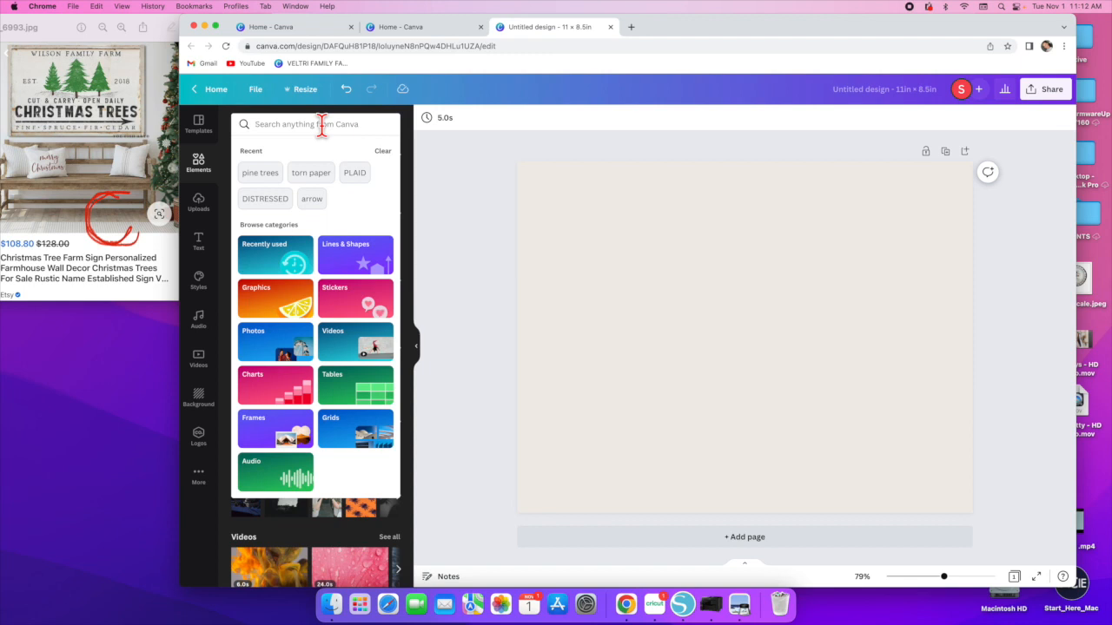
{"action": "type", "text": "pine tress"}
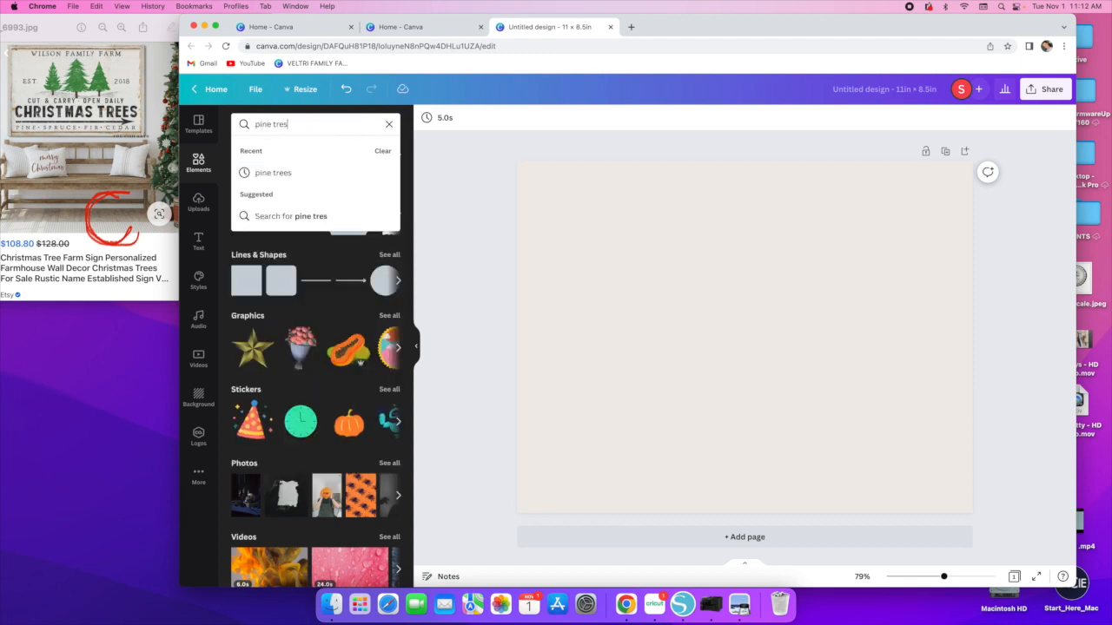
{"action": "key", "text": "Return"}
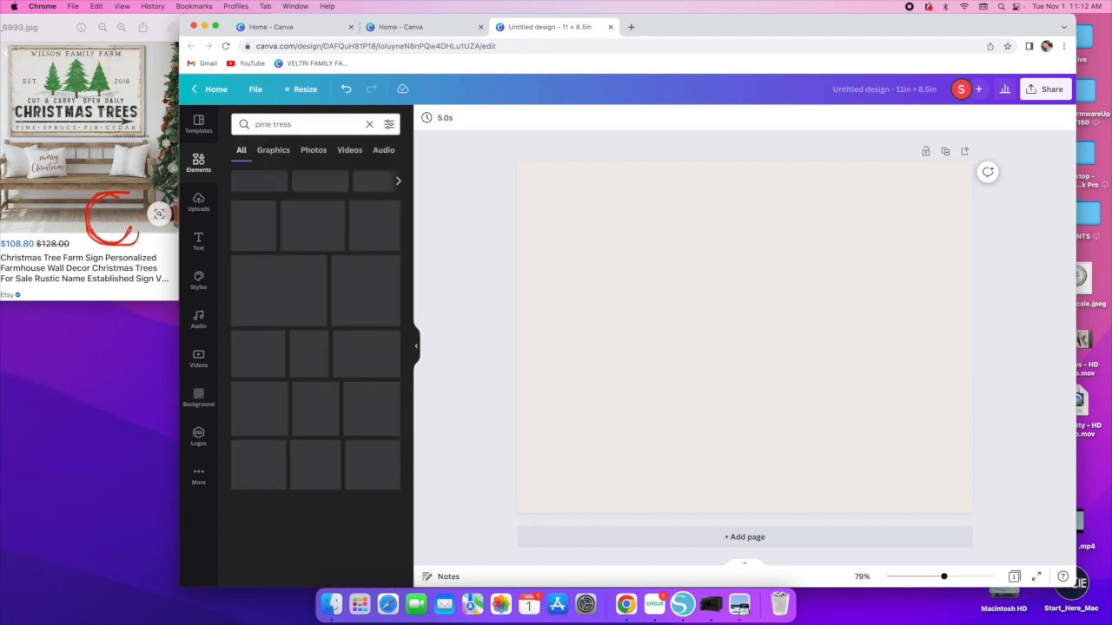
{"action": "left_click", "coordinate": [300, 125]}
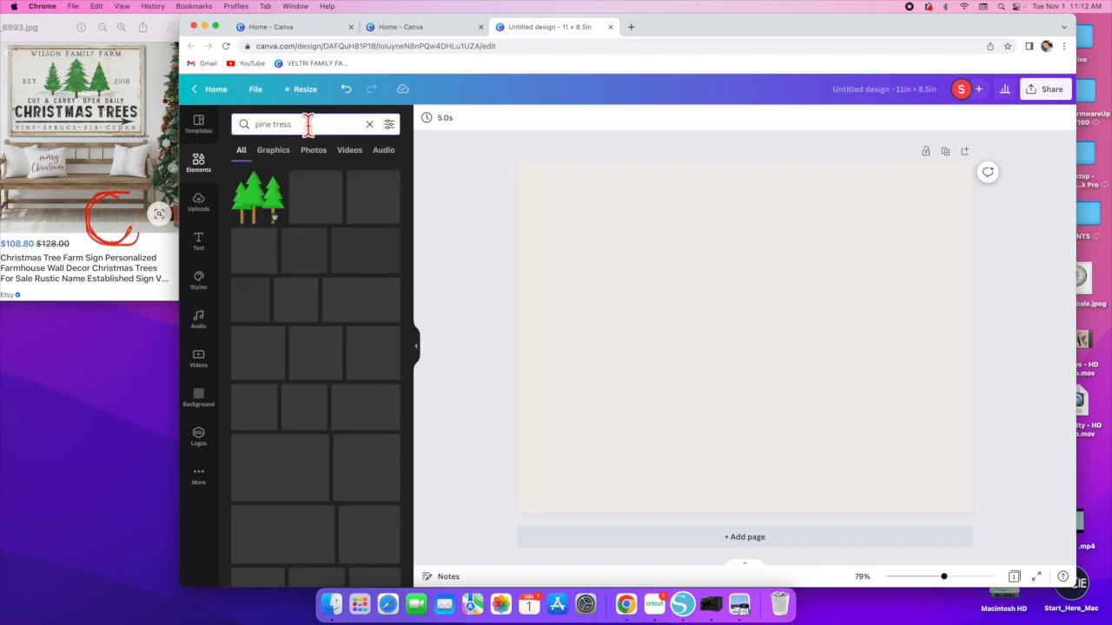
{"action": "key", "text": "BackSpace"}
{"action": "key", "text": "BackSpace"}
{"action": "type", "text": "es"}
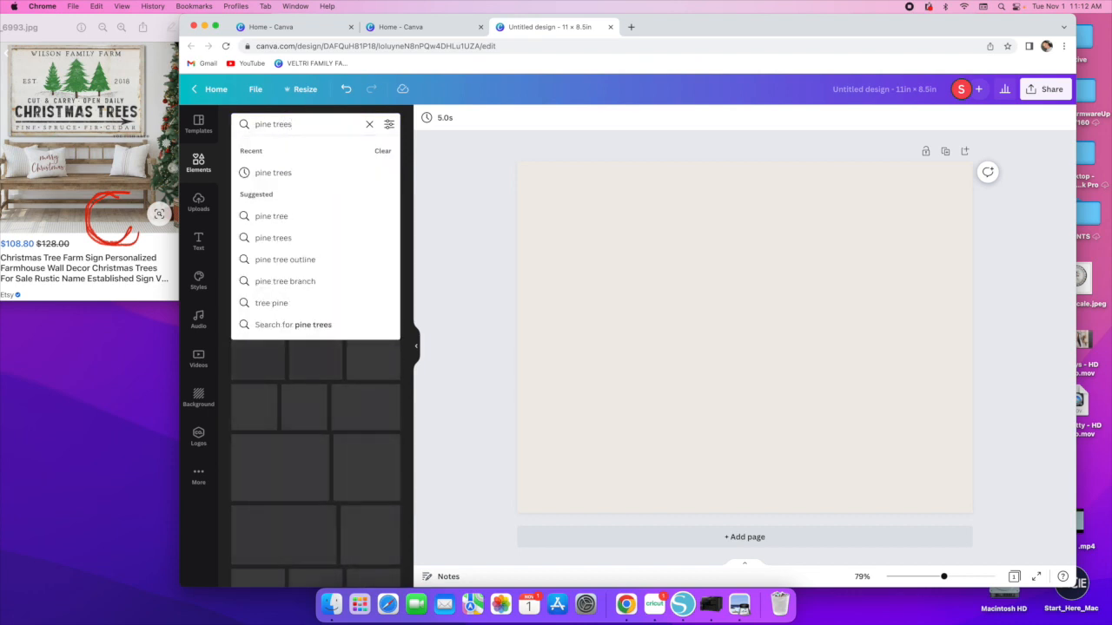
{"action": "key", "text": "Return"}
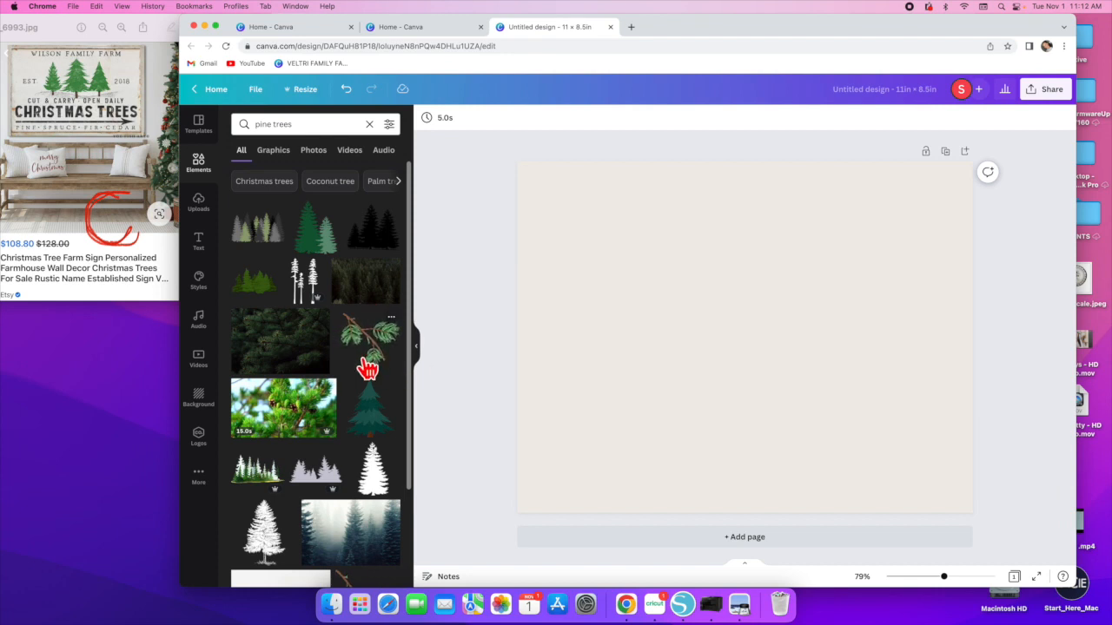
- Add the three green pine trees graphic from the Graphics results to the page
{"action": "scroll", "coordinate": [363, 383], "scroll_direction": "down", "scroll_amount": 3}
{"action": "scroll", "coordinate": [363, 383], "scroll_direction": "down", "scroll_amount": 3}
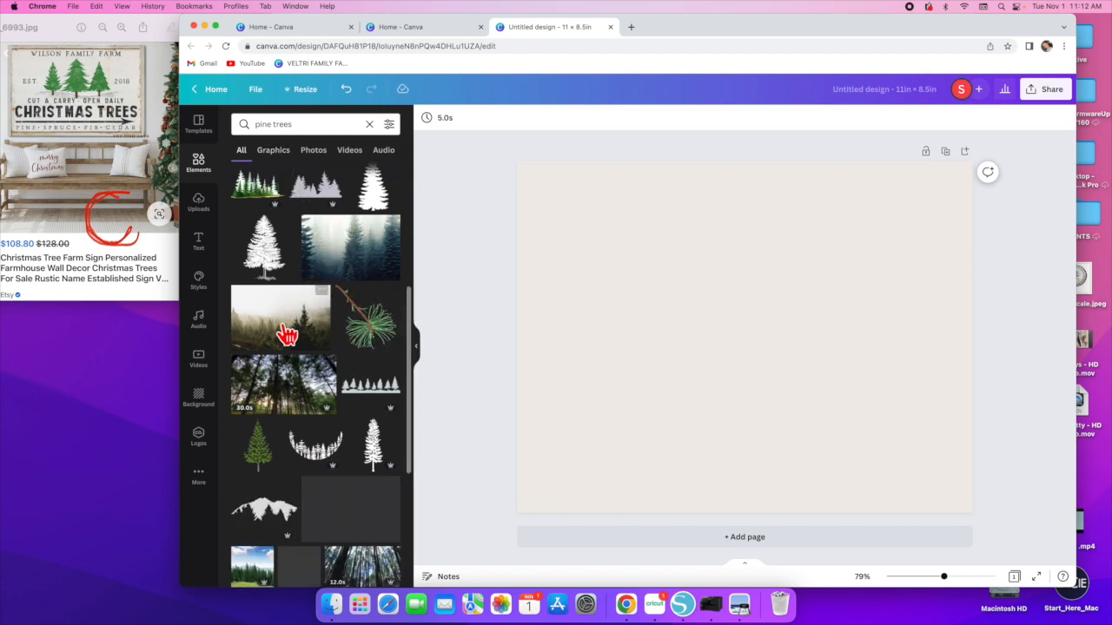
{"action": "left_click", "coordinate": [270, 152]}
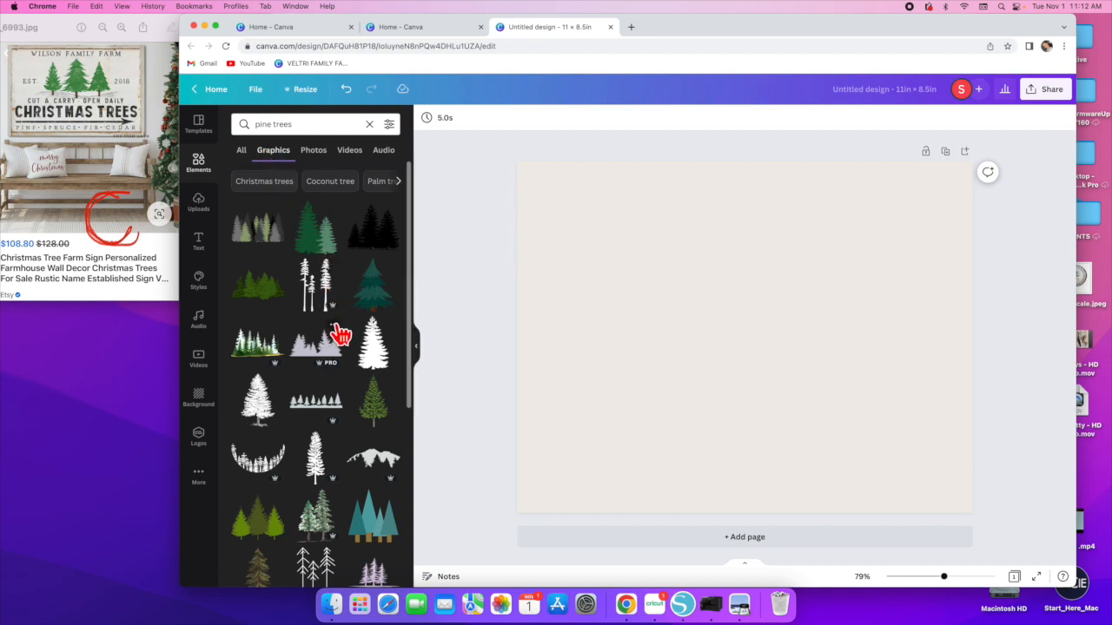
{"action": "scroll", "coordinate": [340, 335], "scroll_direction": "down", "scroll_amount": 3}
{"action": "scroll", "coordinate": [340, 336], "scroll_direction": "down", "scroll_amount": 2}
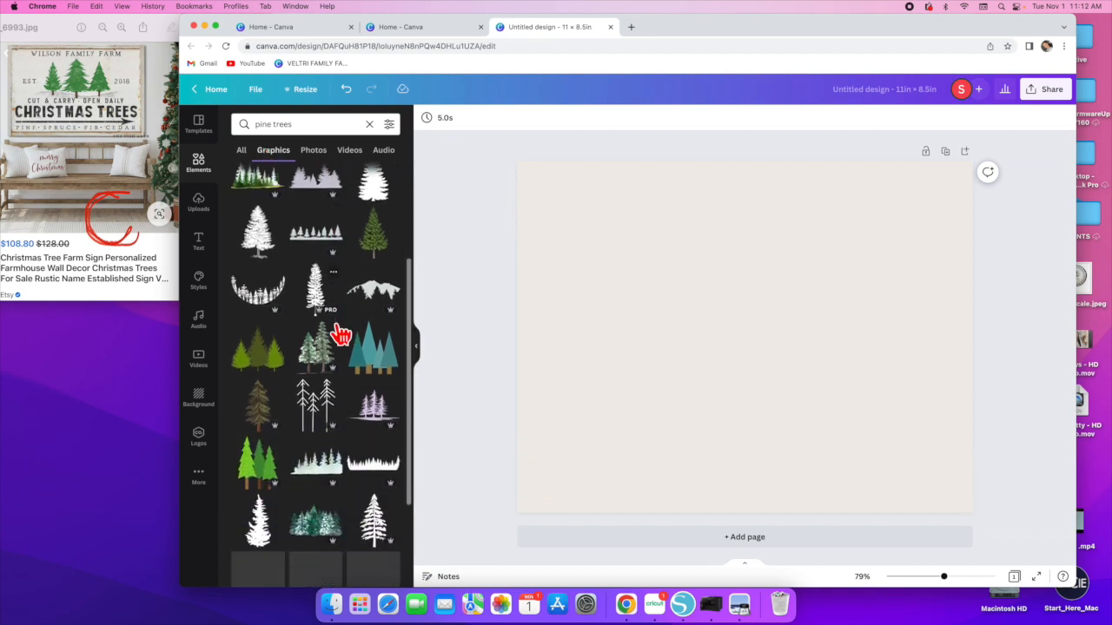
{"action": "left_click", "coordinate": [262, 371]}
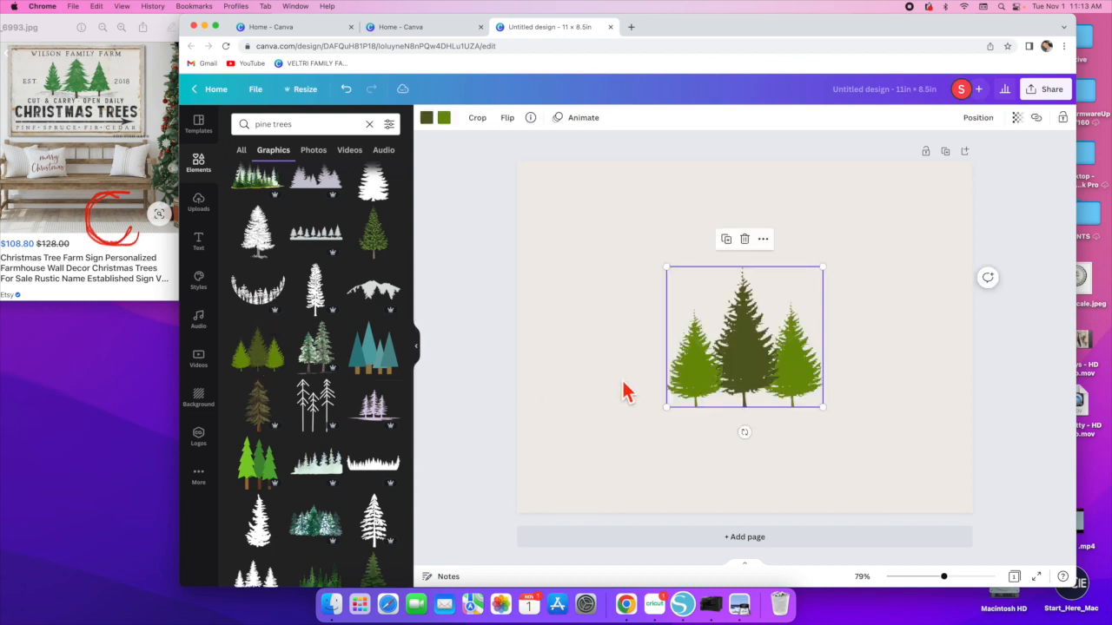
- Move the pine trees graphic slightly up and recolor its dark green trees to the lighter green
{"action": "left_click_drag", "start_coordinate": [756, 372], "coordinate": [744, 344]}
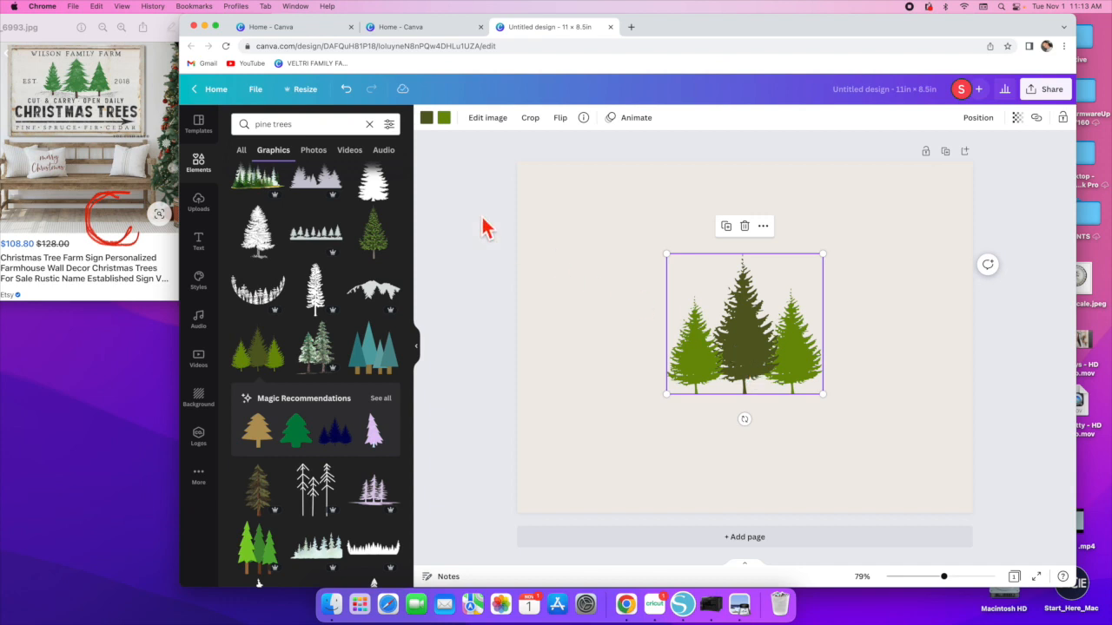
{"action": "left_click", "coordinate": [428, 122]}
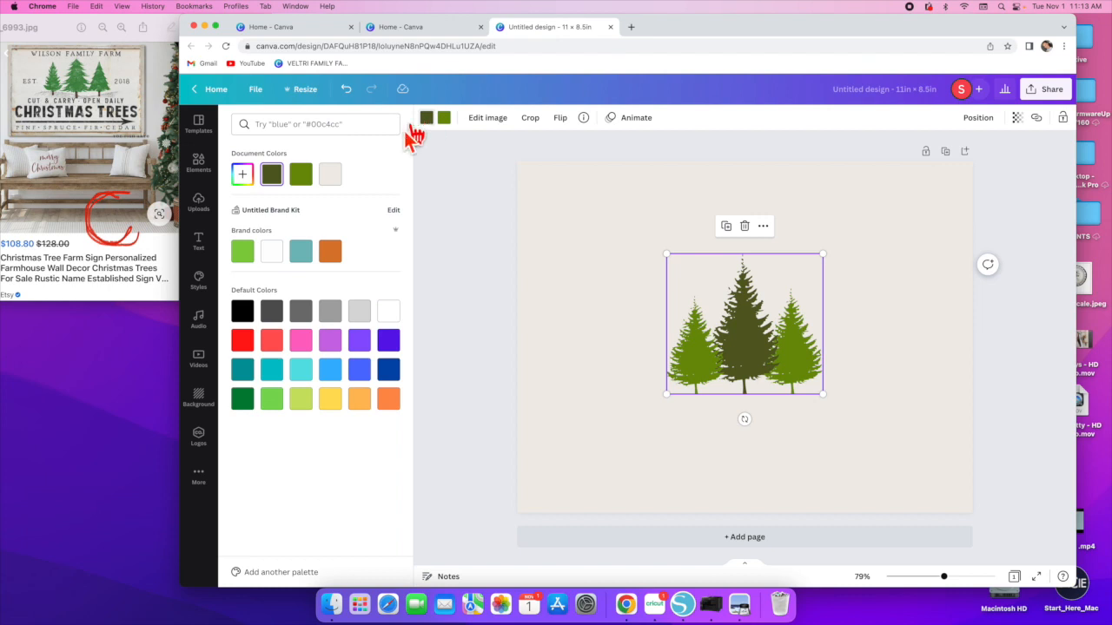
{"action": "left_click", "coordinate": [300, 175]}
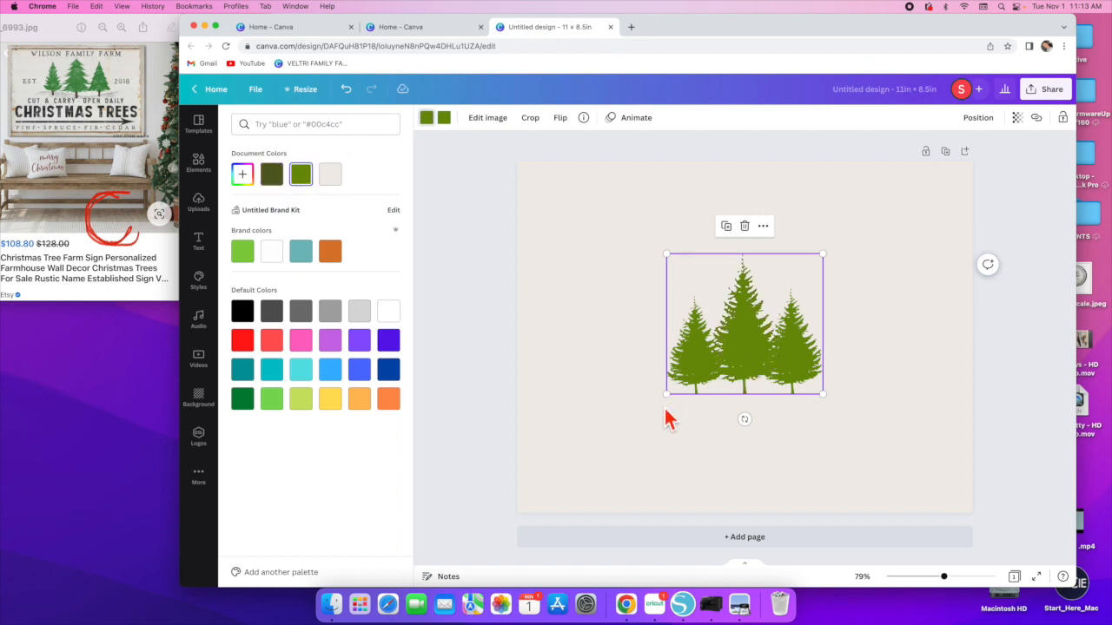
- Enlarge the pine trees graphic from its corner and recenter it on the page
{"action": "left_click_drag", "start_coordinate": [666, 394], "coordinate": [645, 409]}
{"action": "mouse_move", "coordinate": [727, 380]}
{"action": "left_mouse_down"}
{"action": "mouse_move", "coordinate": [733, 360]}
{"action": "mouse_move", "coordinate": [742, 374]}
{"action": "left_mouse_up"}
{"action": "left_click", "coordinate": [617, 350]}
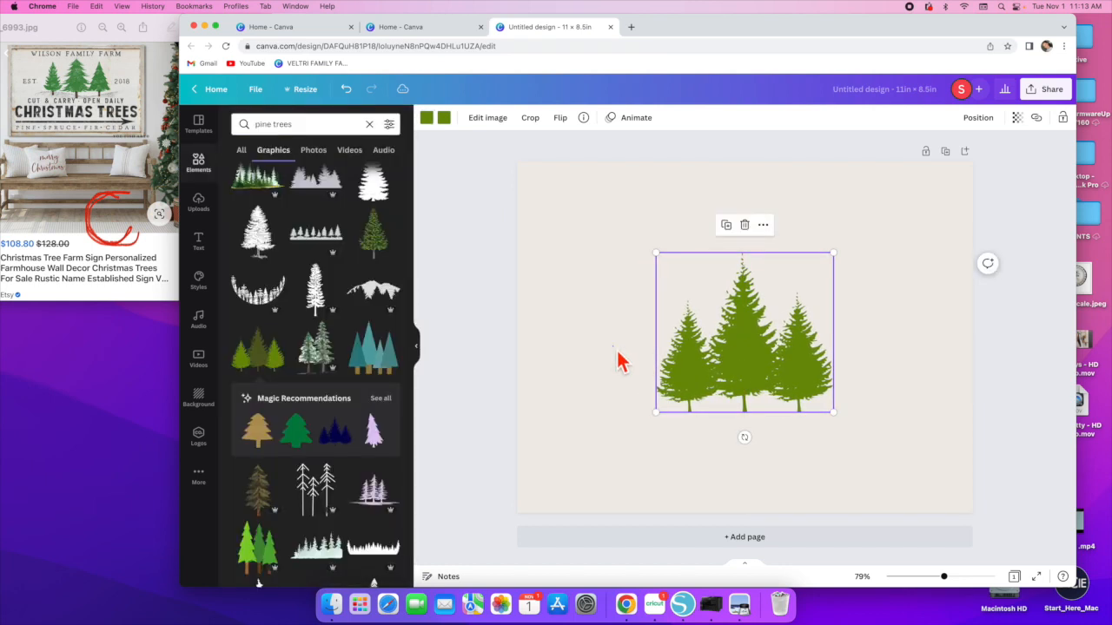
{"action": "left_click", "coordinate": [617, 351]}
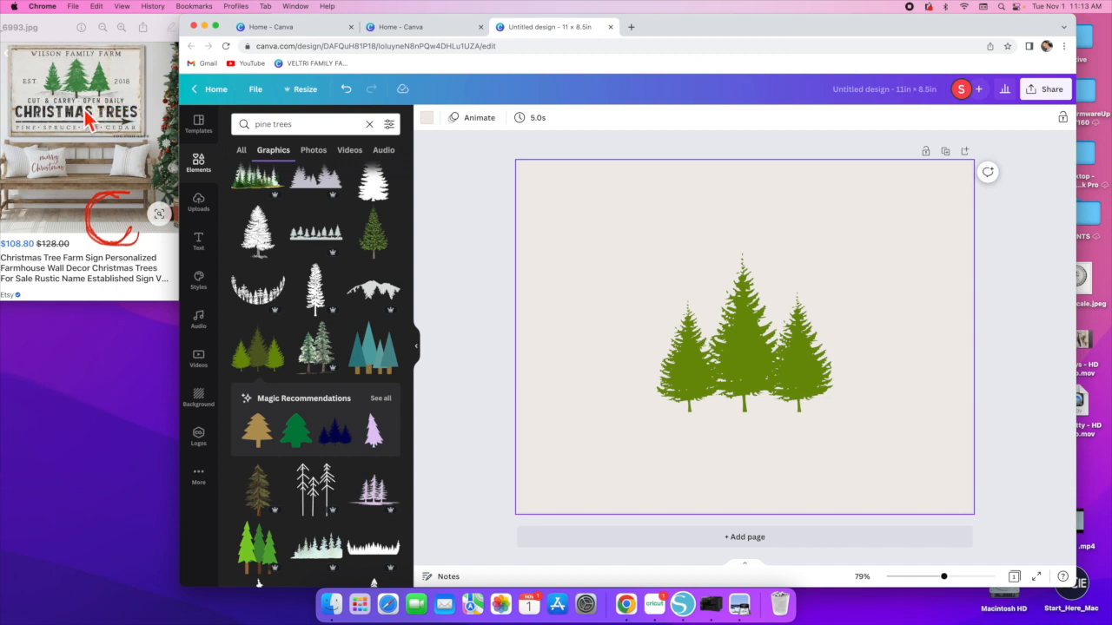
- Search the graphics library for snow and browse through the results
{"action": "left_click", "coordinate": [369, 124]}
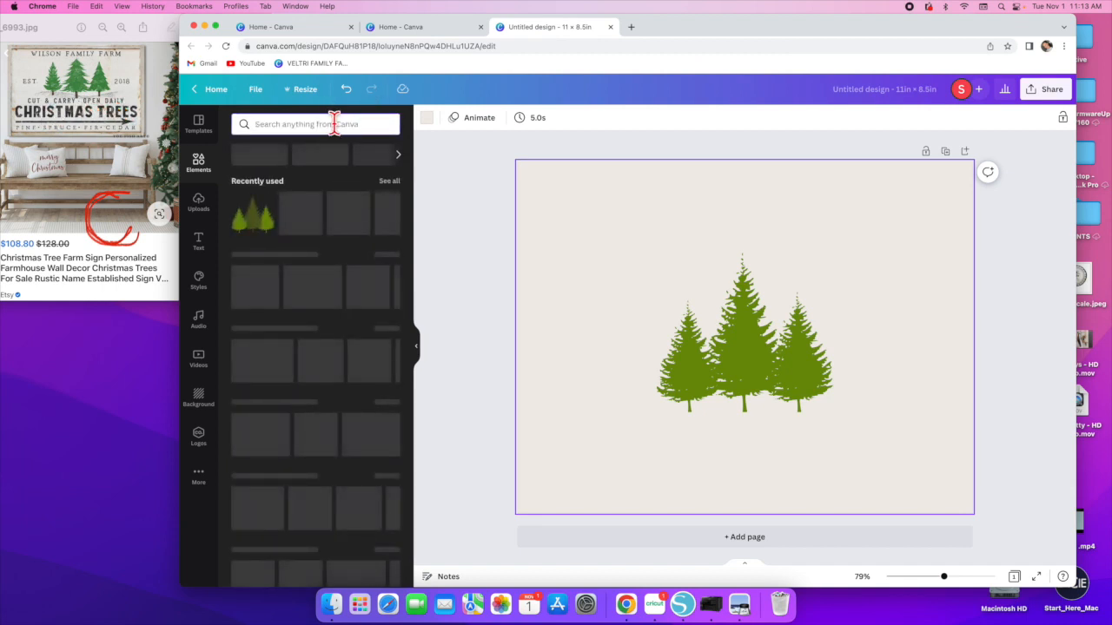
{"action": "type", "text": "snow"}
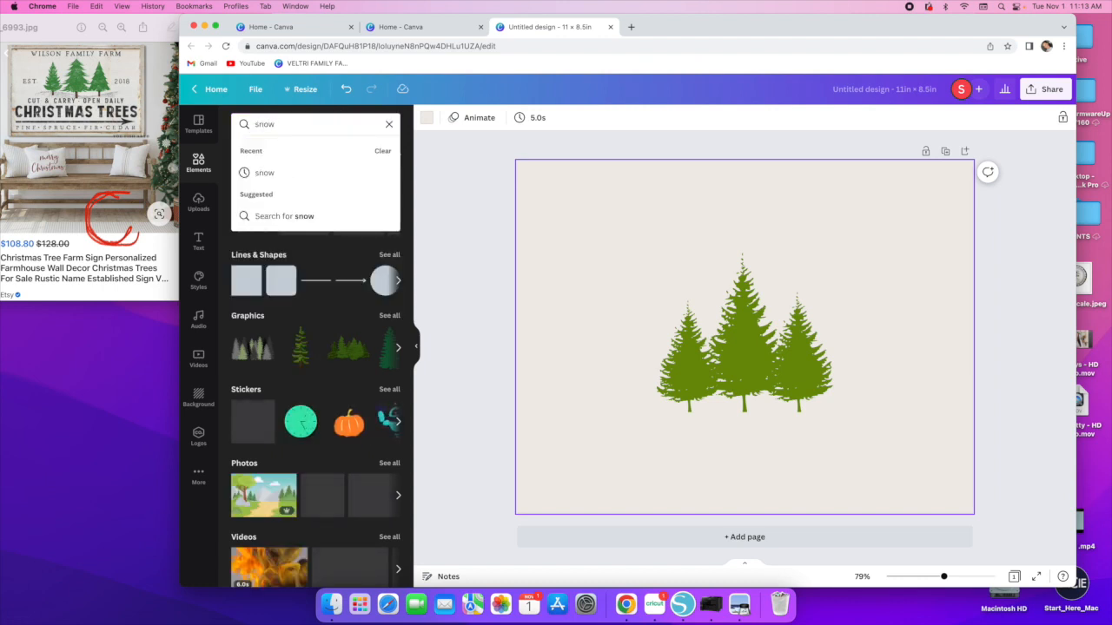
{"action": "key", "text": "Return"}
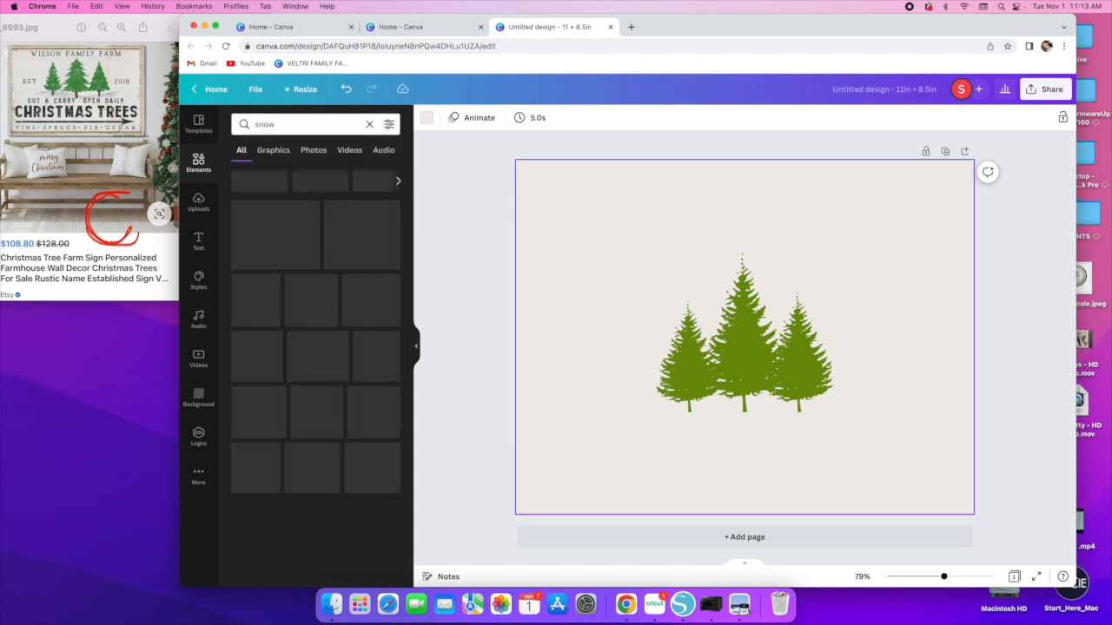
{"action": "left_click", "coordinate": [275, 153]}
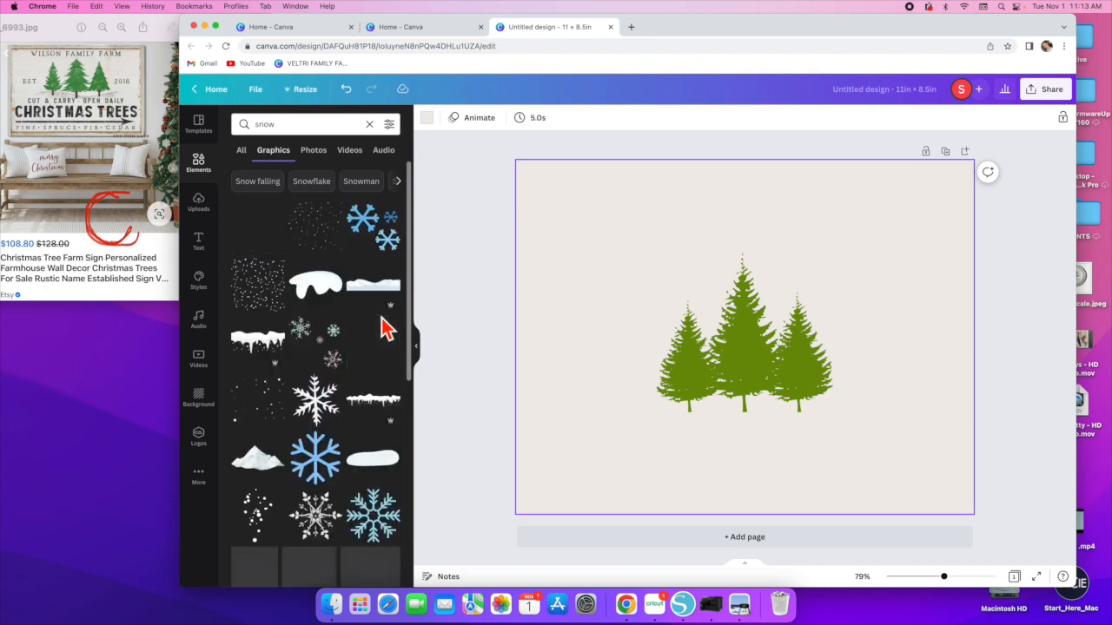
{"action": "scroll", "coordinate": [378, 319], "scroll_direction": "down", "scroll_amount": 1}
{"action": "scroll", "coordinate": [378, 319], "scroll_direction": "down", "scroll_amount": 8}
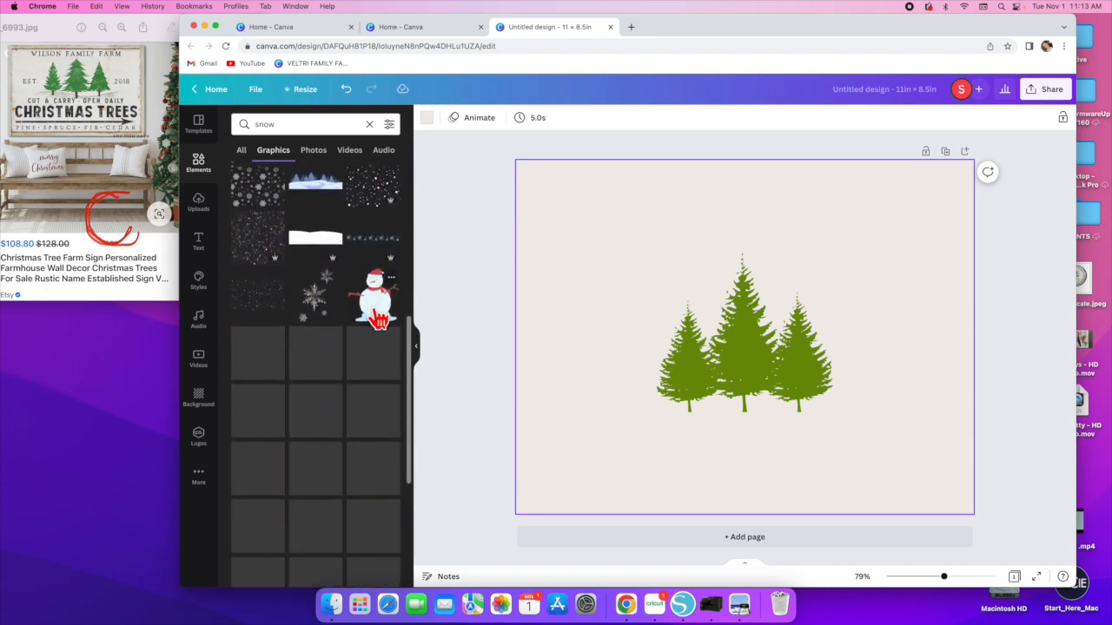
{"action": "scroll", "coordinate": [378, 320], "scroll_direction": "down", "scroll_amount": 5}
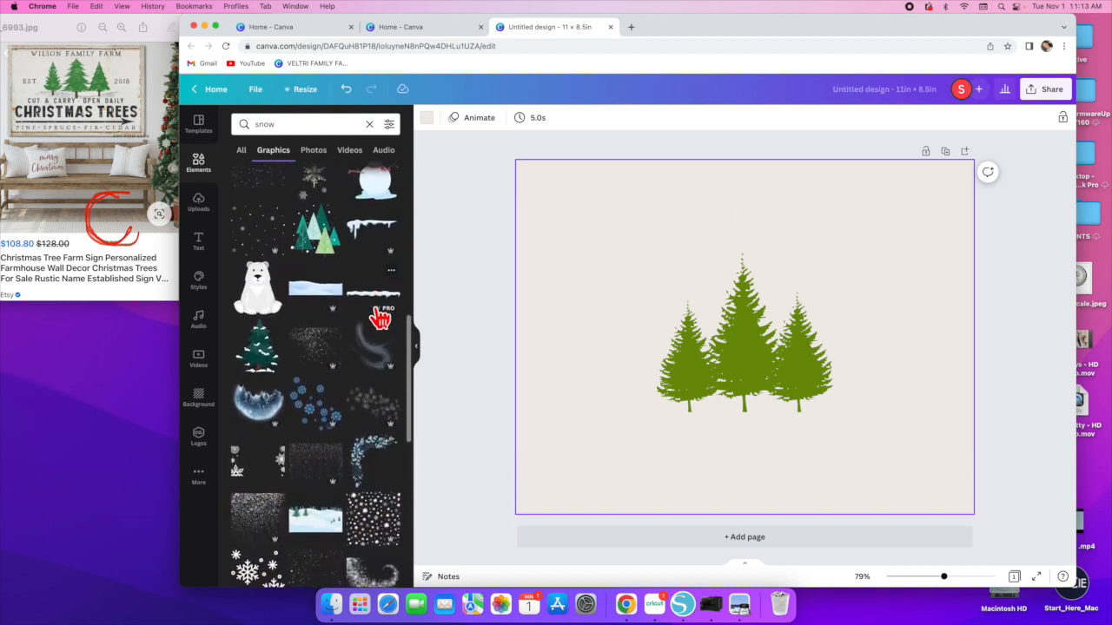
{"action": "scroll", "coordinate": [363, 302], "scroll_direction": "down", "scroll_amount": 8}
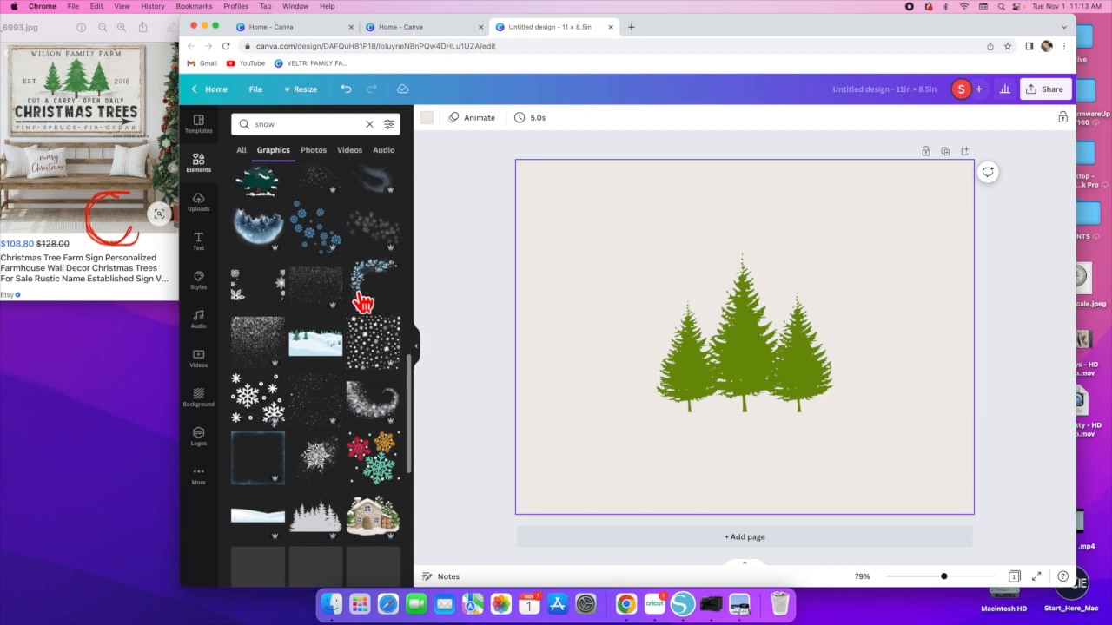
{"action": "scroll", "coordinate": [363, 302], "scroll_direction": "down", "scroll_amount": 5}
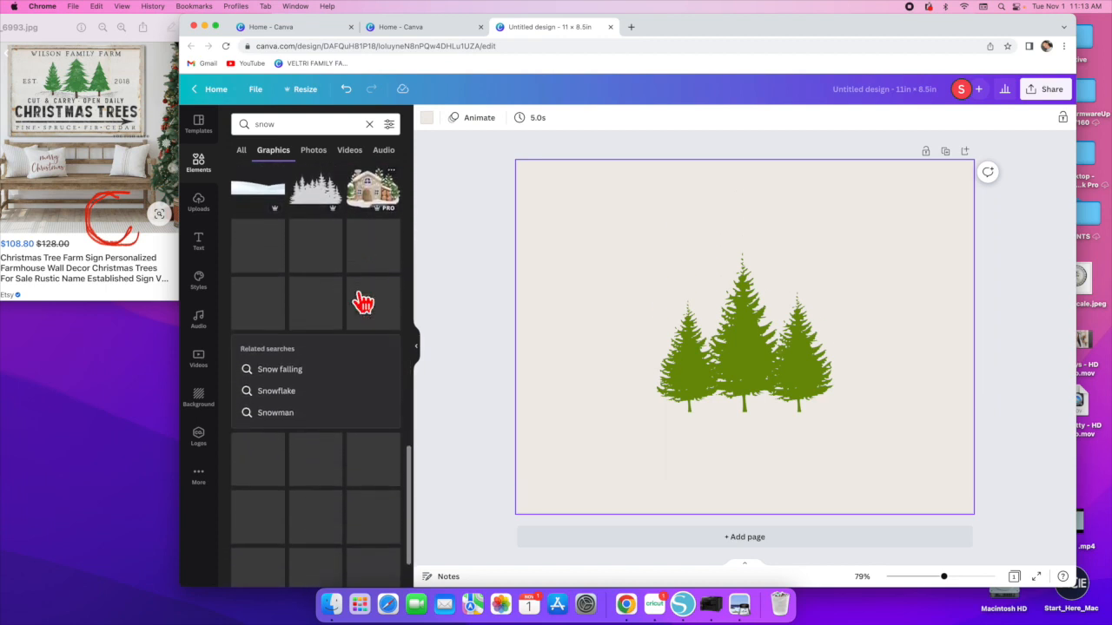
{"action": "scroll", "coordinate": [363, 302], "scroll_direction": "down", "scroll_amount": 1}
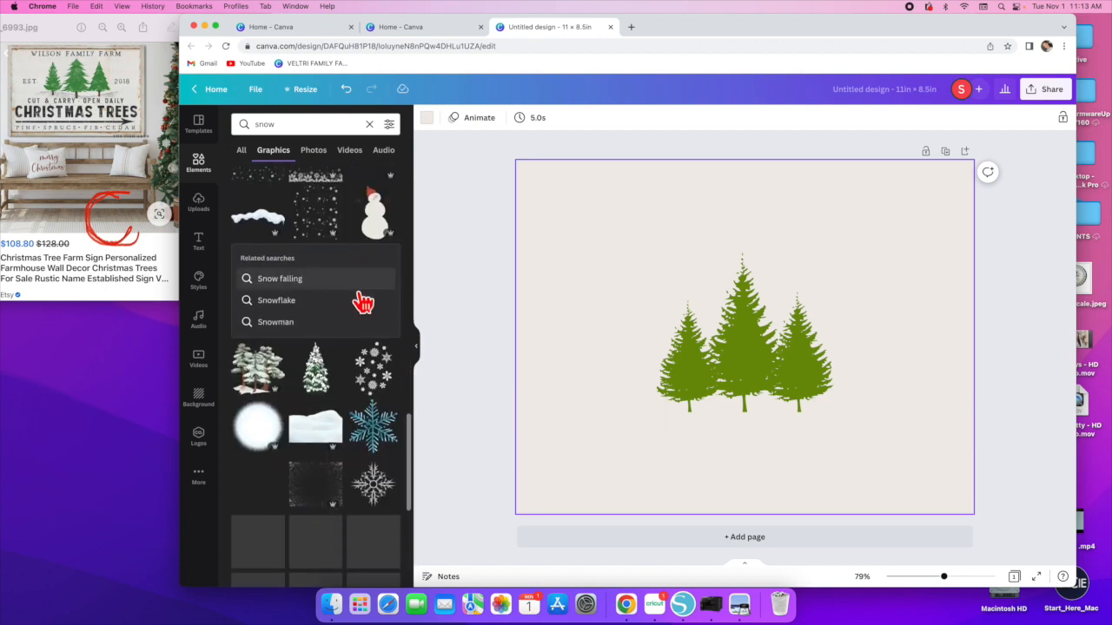
{"action": "scroll", "coordinate": [363, 302], "scroll_direction": "down", "scroll_amount": 4}
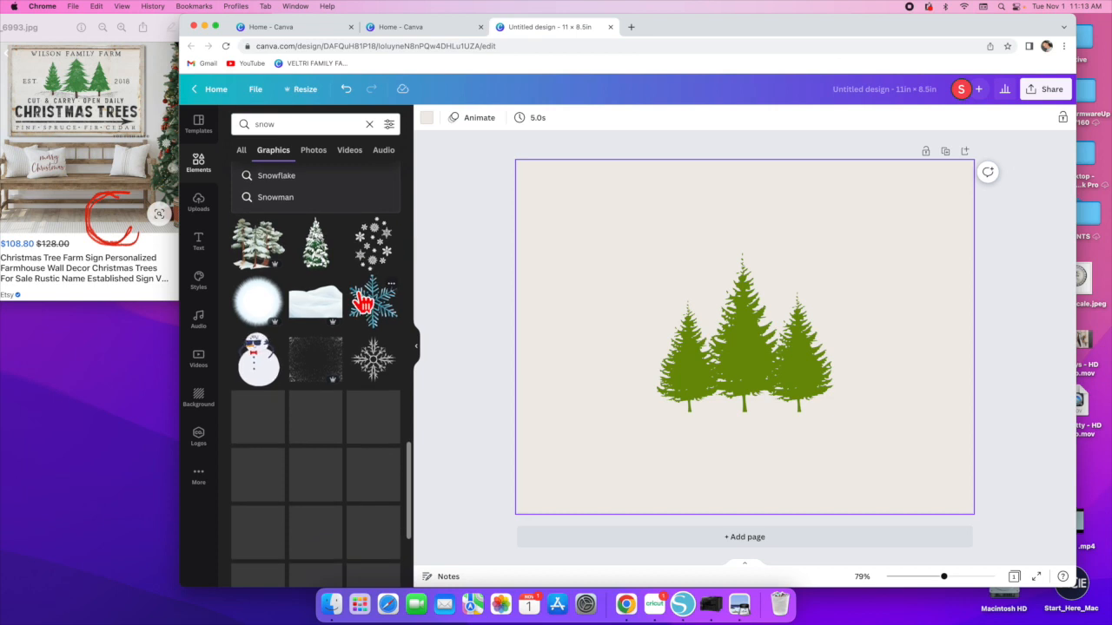
{"action": "scroll", "coordinate": [363, 304], "scroll_direction": "up", "scroll_amount": 2}
{"action": "scroll", "coordinate": [363, 302], "scroll_direction": "up", "scroll_amount": 10}
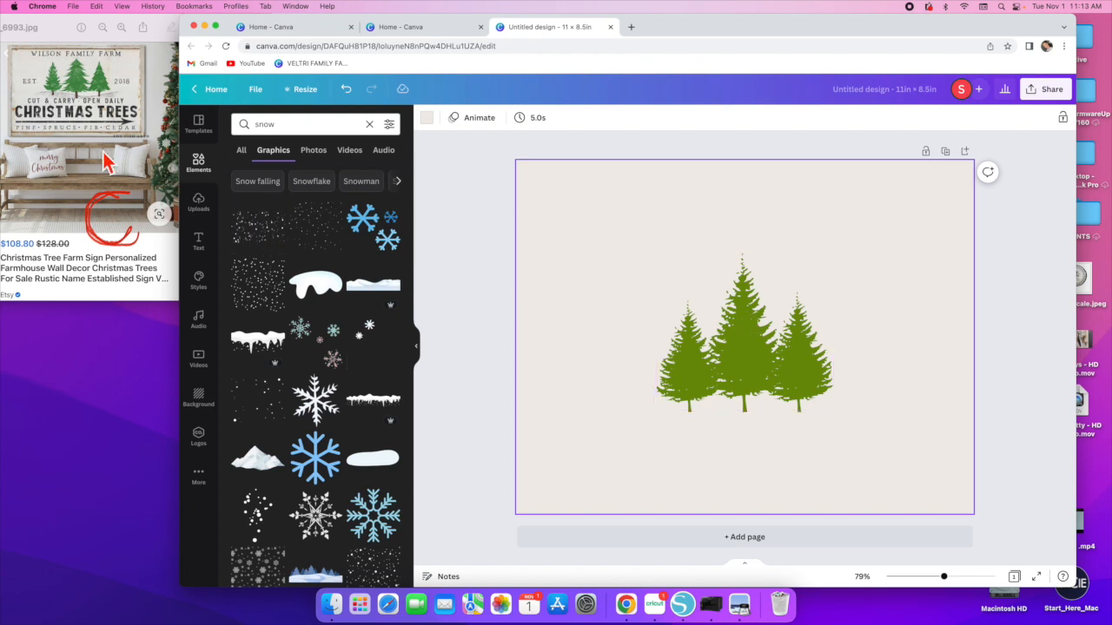
- Search the elements library for arrow
{"action": "left_click", "coordinate": [369, 124]}
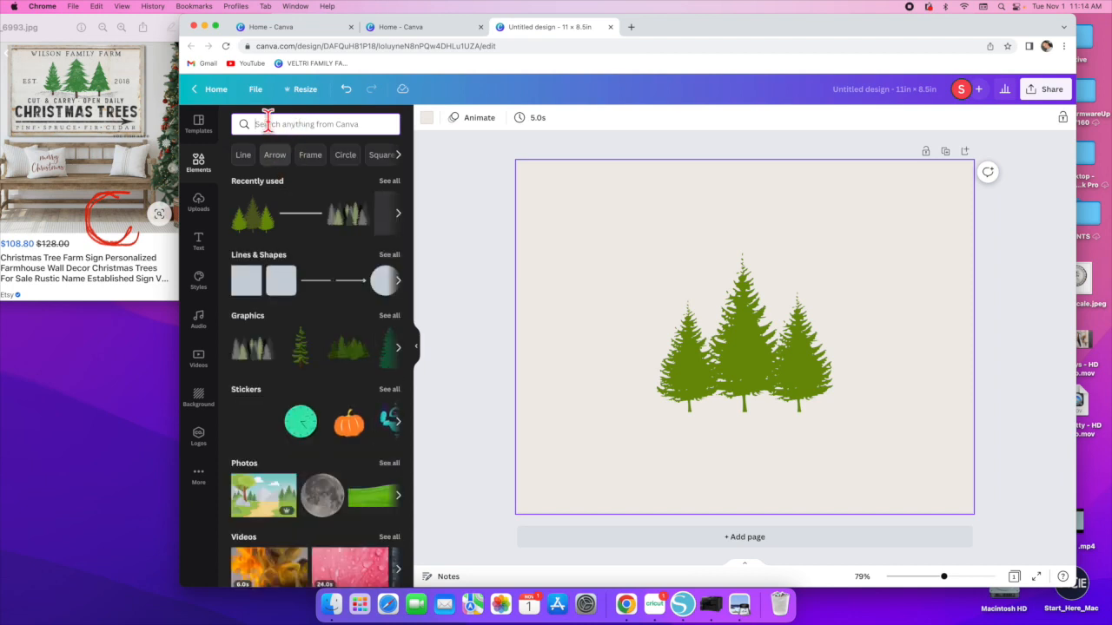
{"action": "left_click", "coordinate": [268, 123]}
{"action": "type", "text": "arrow"}
{"action": "key", "text": "Return"}
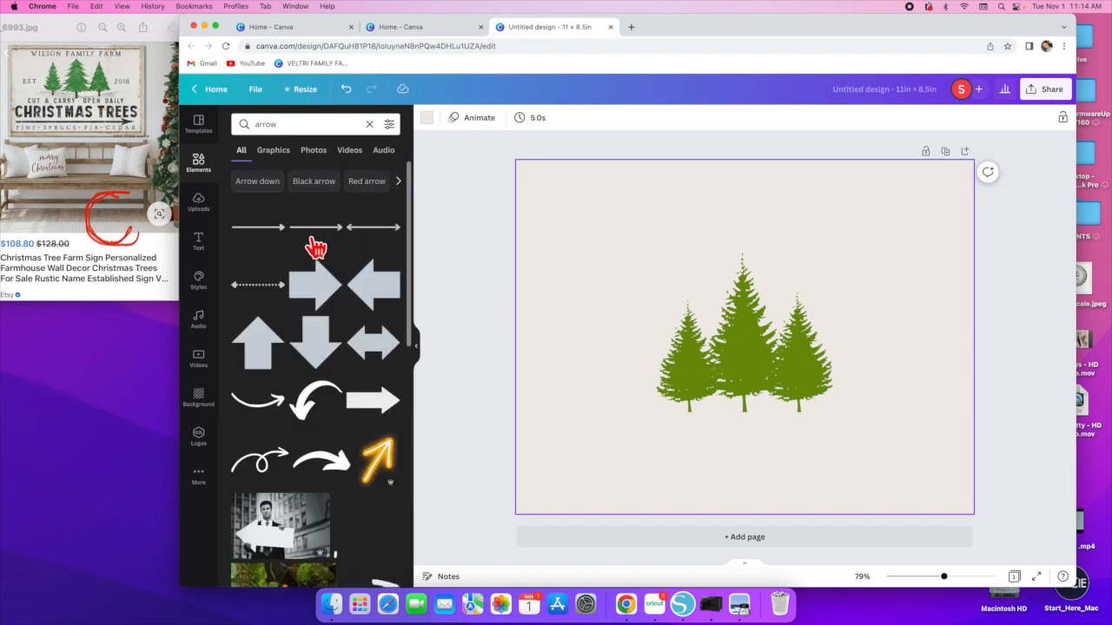
- Add a thin arrow line to the page and delete it again
{"action": "left_click", "coordinate": [260, 229]}
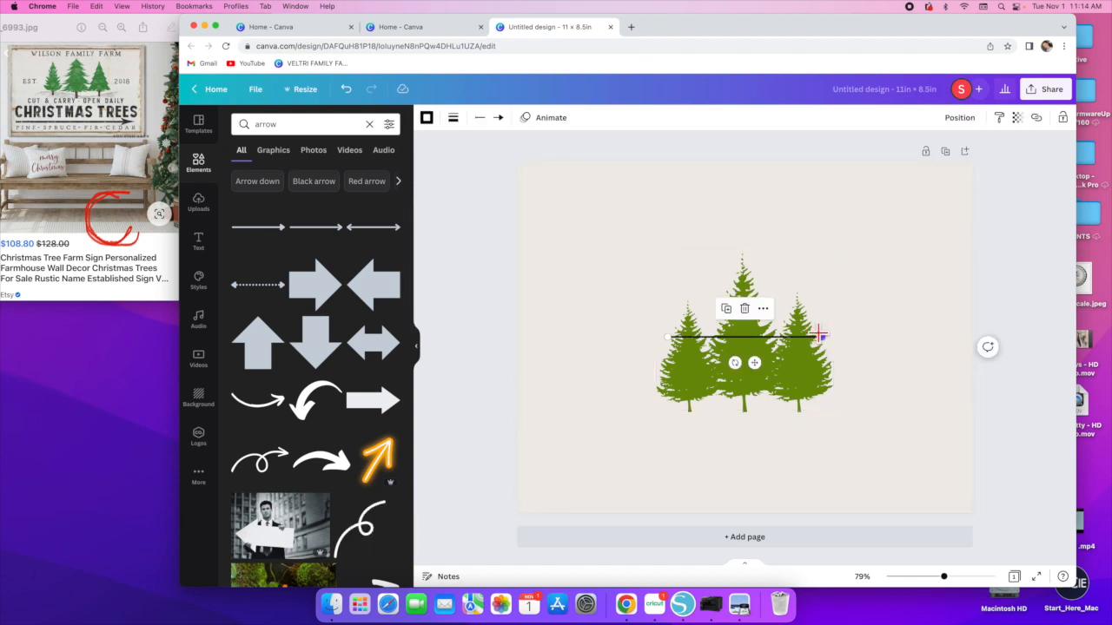
{"action": "key", "text": "Delete"}
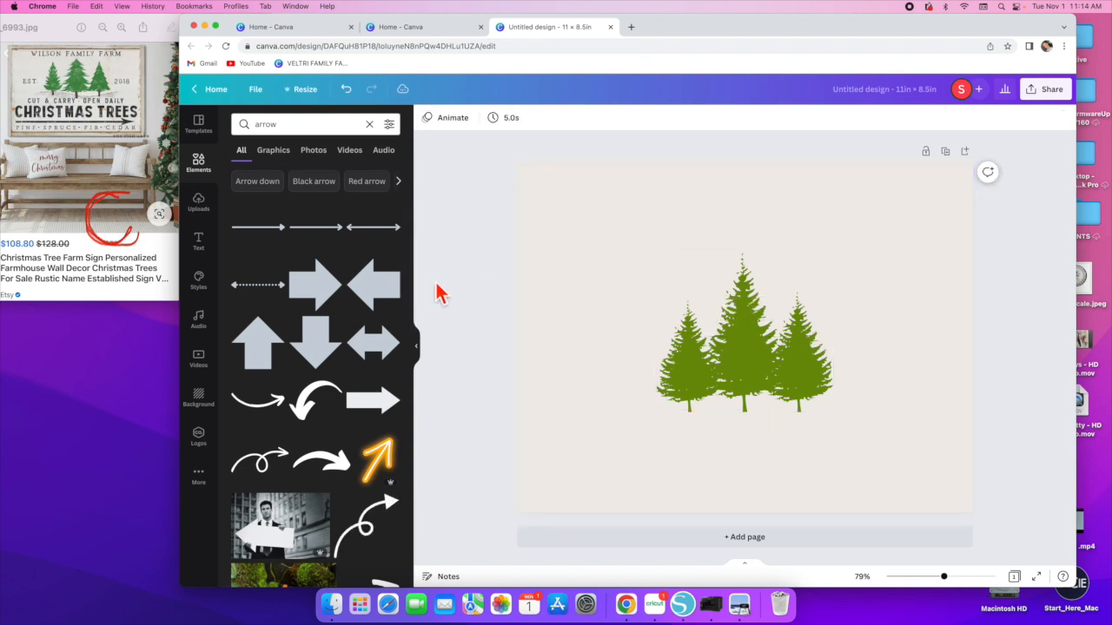
- Add a long black arrow graphic from the results, enlarge it and move it below the pine trees
{"action": "scroll", "coordinate": [343, 352], "scroll_direction": "down", "scroll_amount": 5}
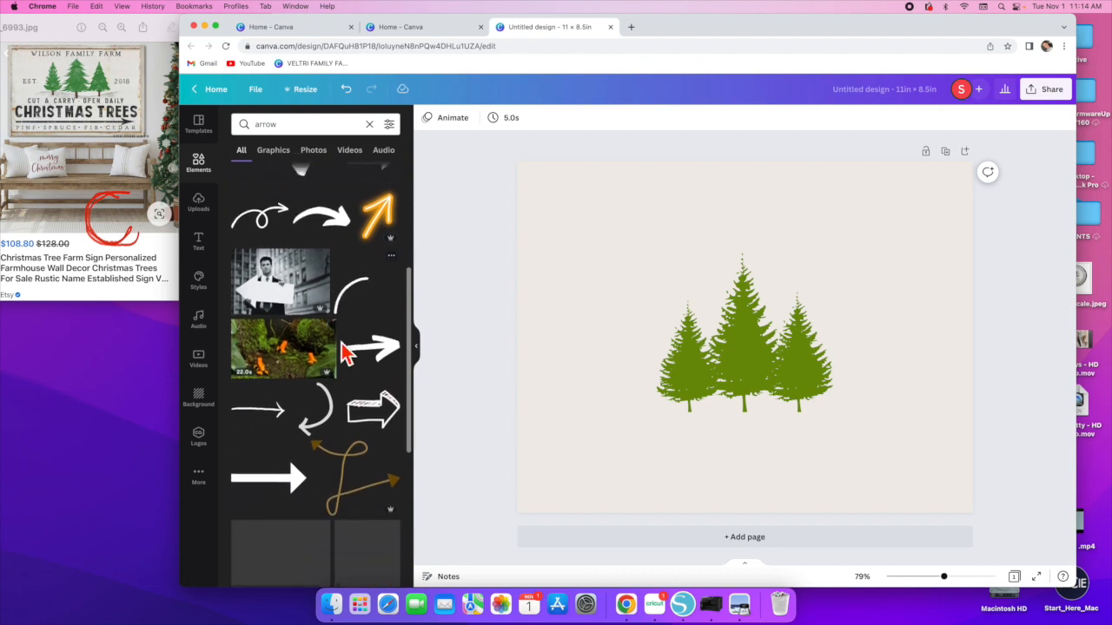
{"action": "scroll", "coordinate": [342, 352], "scroll_direction": "down", "scroll_amount": 5}
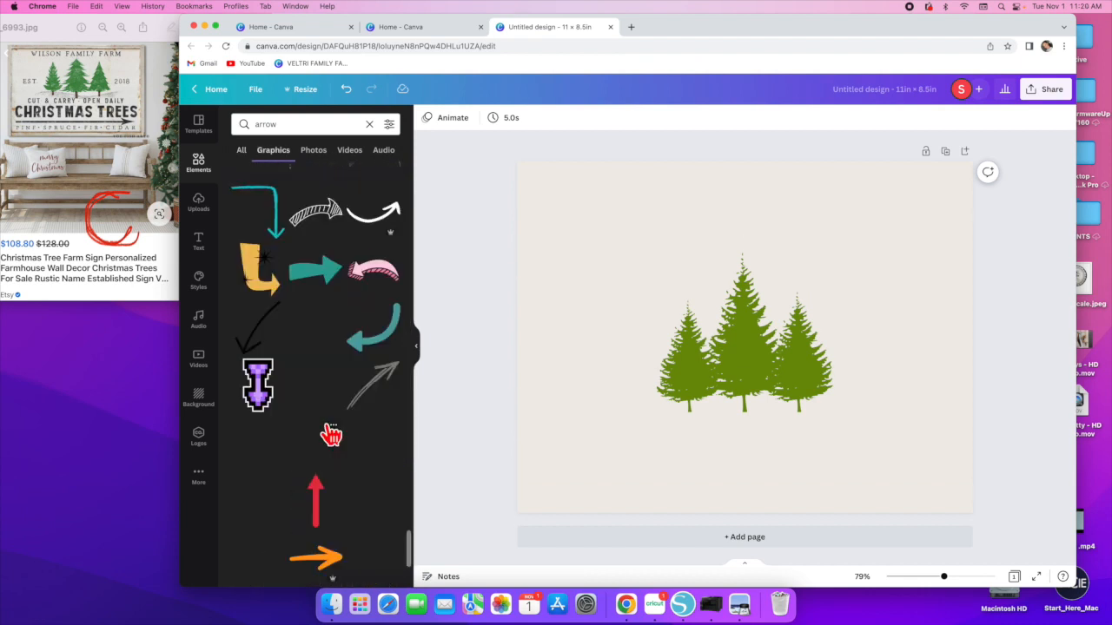
{"action": "scroll", "coordinate": [326, 435], "scroll_direction": "down", "scroll_amount": 3}
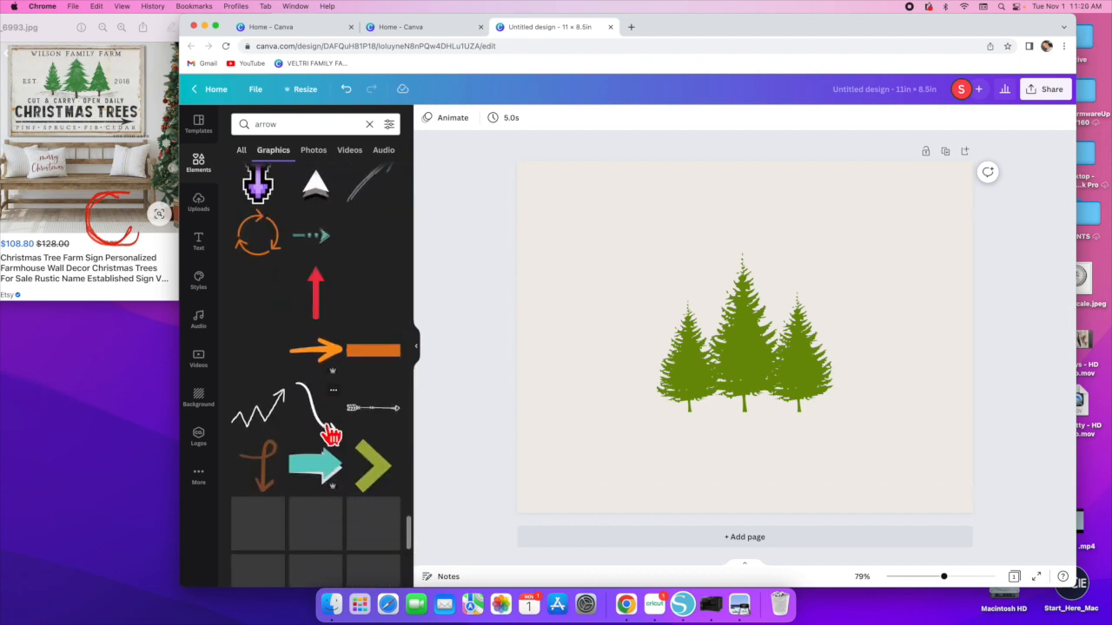
{"action": "scroll", "coordinate": [330, 434], "scroll_direction": "down", "scroll_amount": 3}
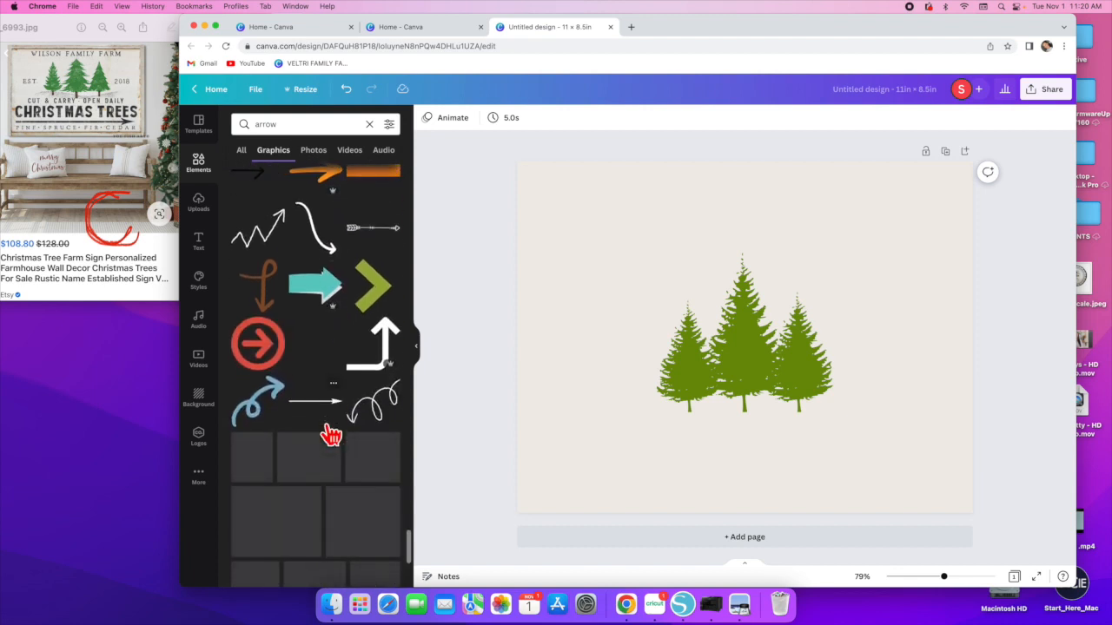
{"action": "left_click", "coordinate": [323, 413]}
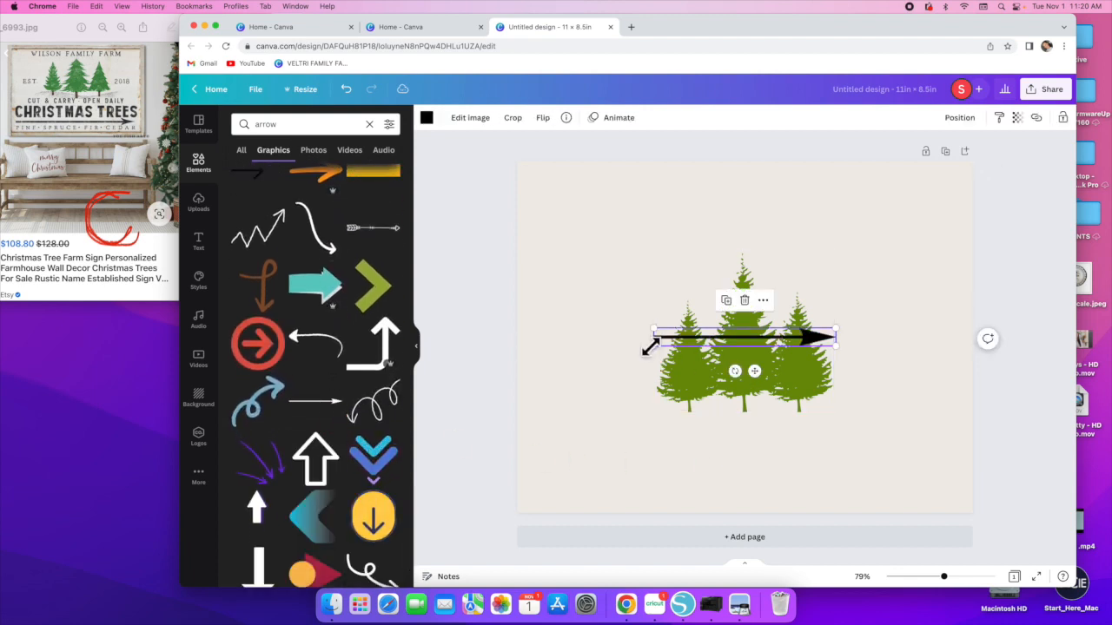
{"action": "left_click_drag", "start_coordinate": [653, 346], "coordinate": [409, 422]}
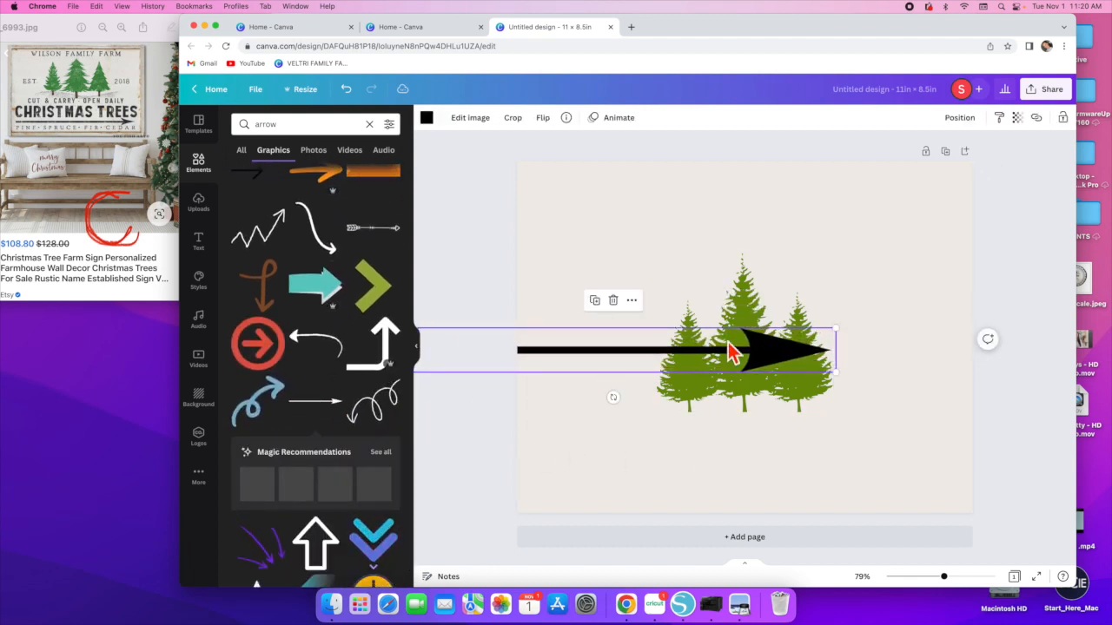
{"action": "left_click_drag", "start_coordinate": [774, 359], "coordinate": [904, 432]}
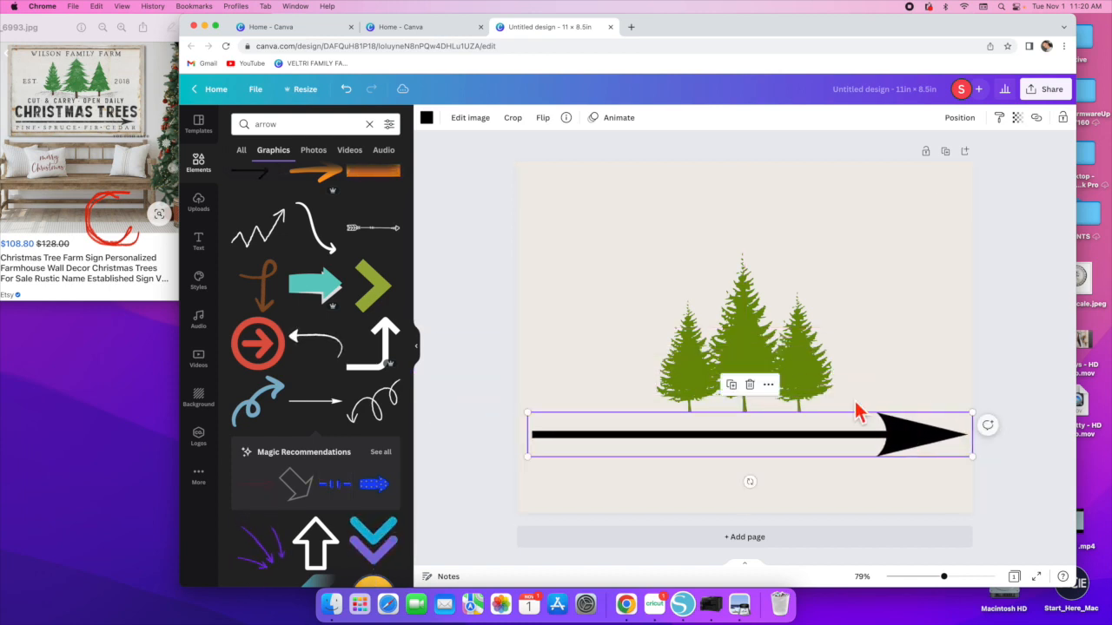
- Add a heading text box reading CHRISTMAS TREES below the arrow
{"action": "left_click", "coordinate": [785, 369]}
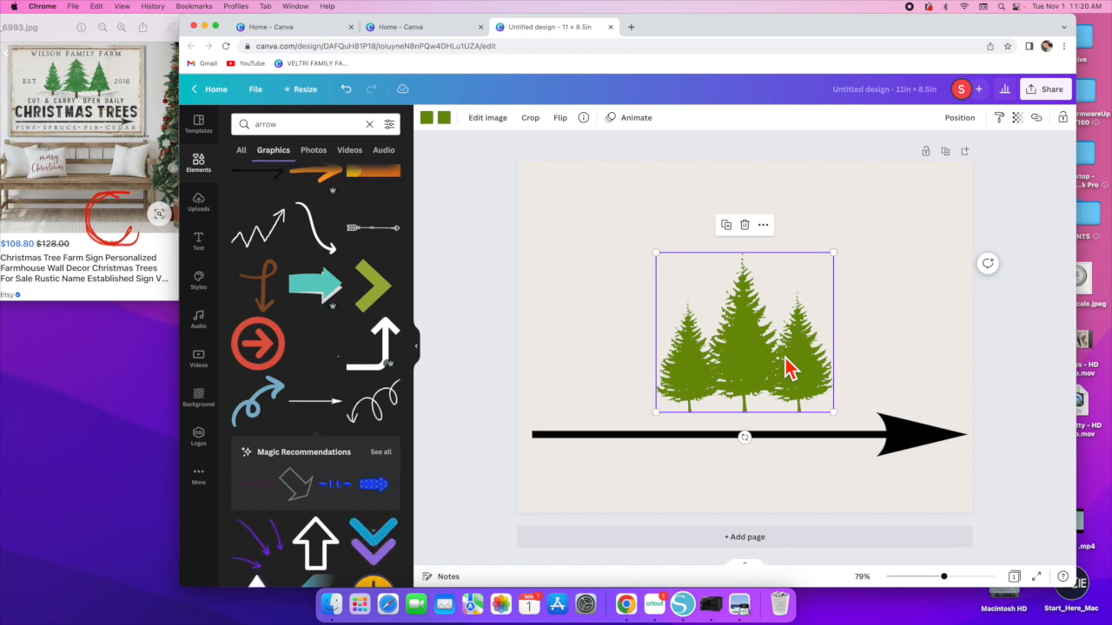
{"action": "left_click", "coordinate": [906, 443]}
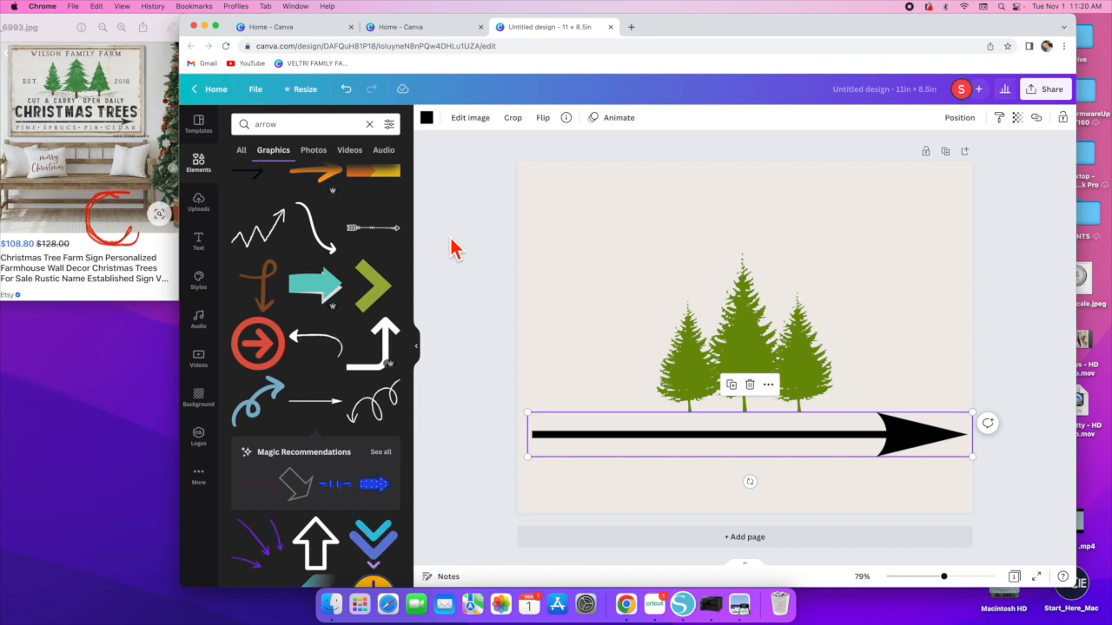
{"action": "left_click", "coordinate": [206, 250]}
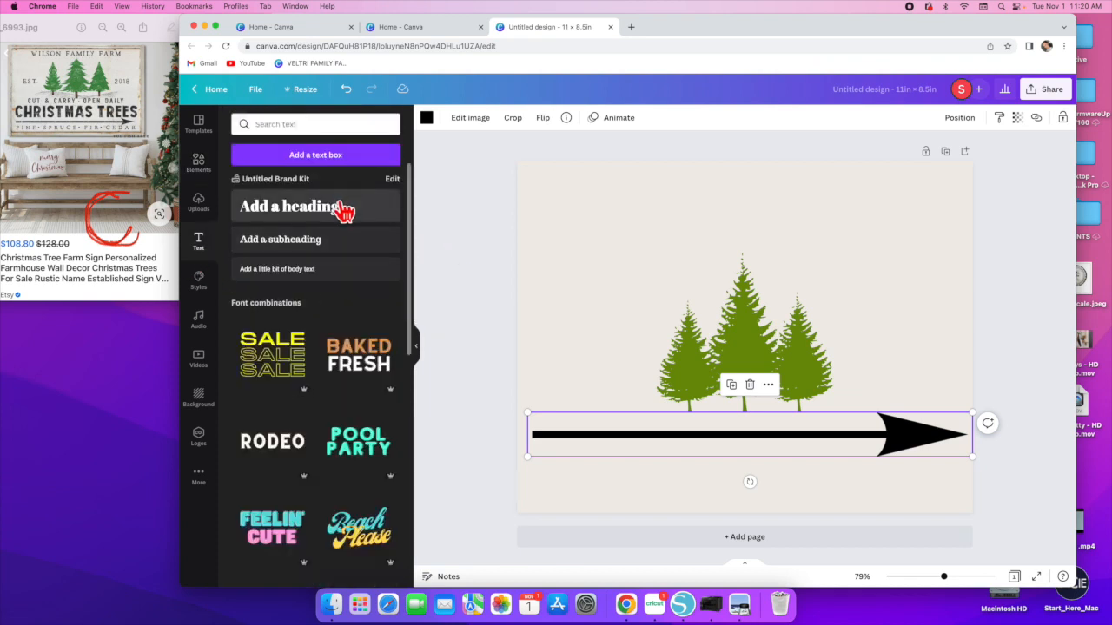
{"action": "left_click", "coordinate": [342, 208]}
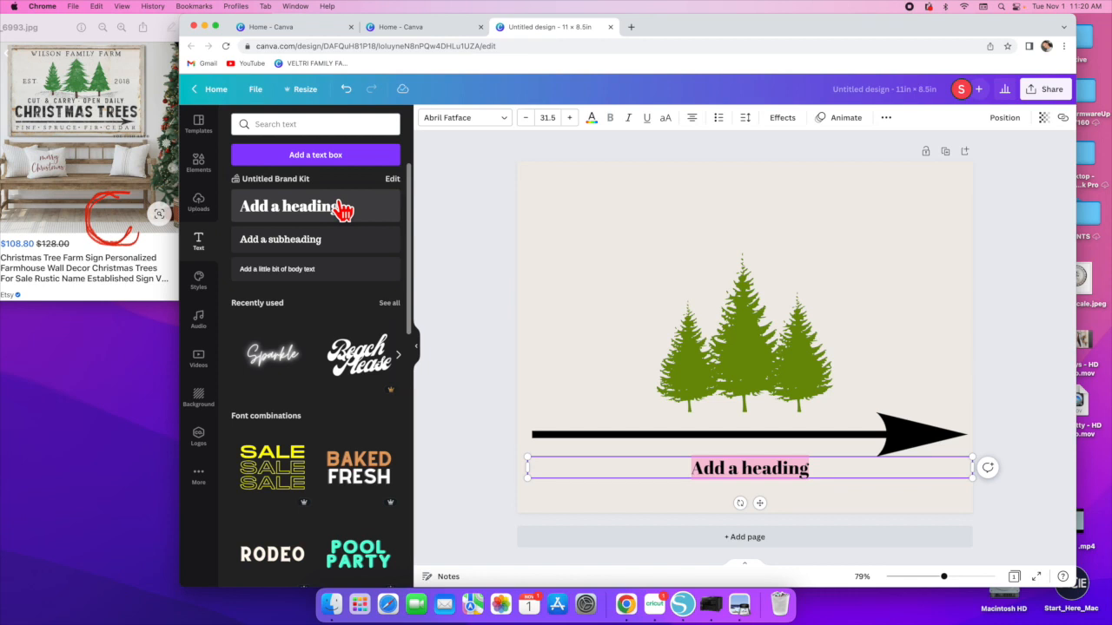
{"action": "type", "text": "CHRISTMAS"}
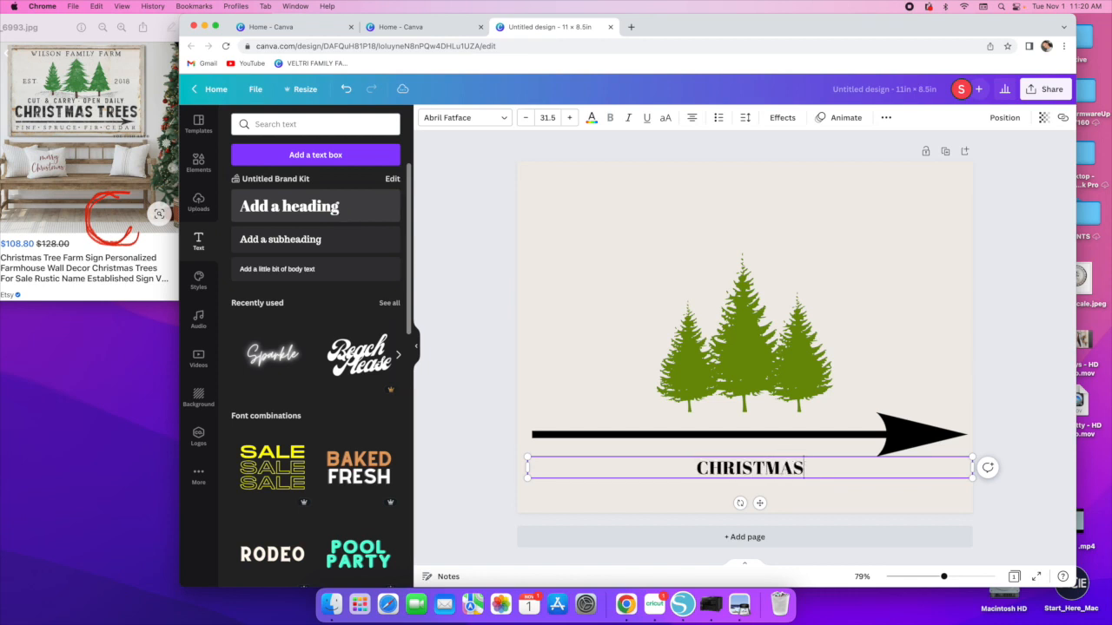
{"action": "type", "text": " TREES"}
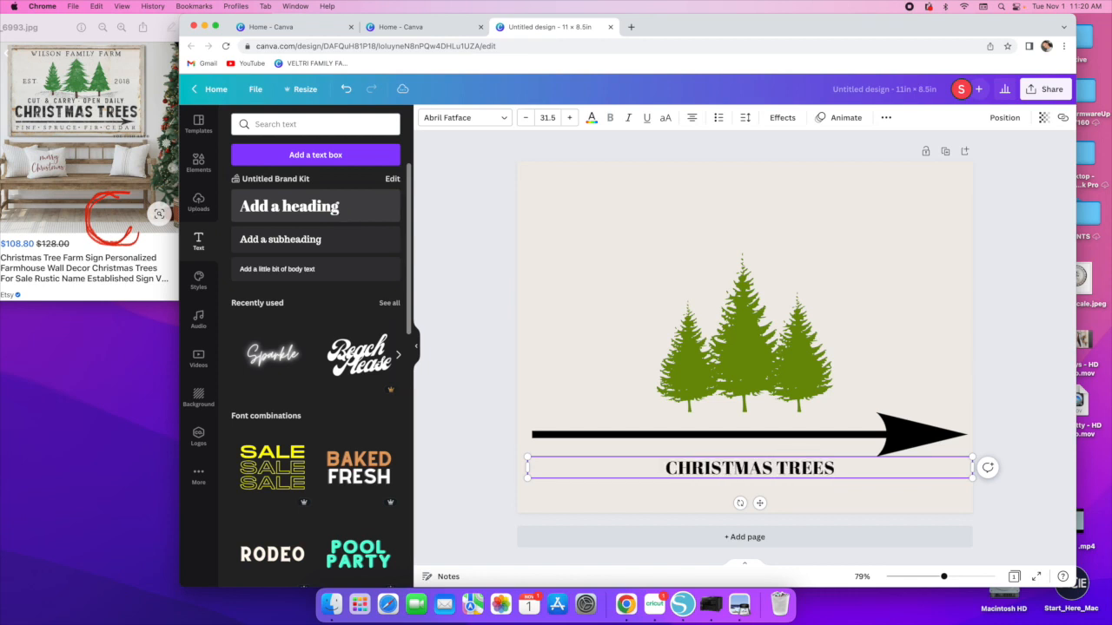
- Enlarge the heading to about 51 pt and center it below the arrow
{"action": "left_click_drag", "start_coordinate": [525, 471], "coordinate": [513, 405]}
{"action": "left_click", "coordinate": [794, 502]}
{"action": "left_click_drag", "start_coordinate": [685, 486], "coordinate": [739, 489]}
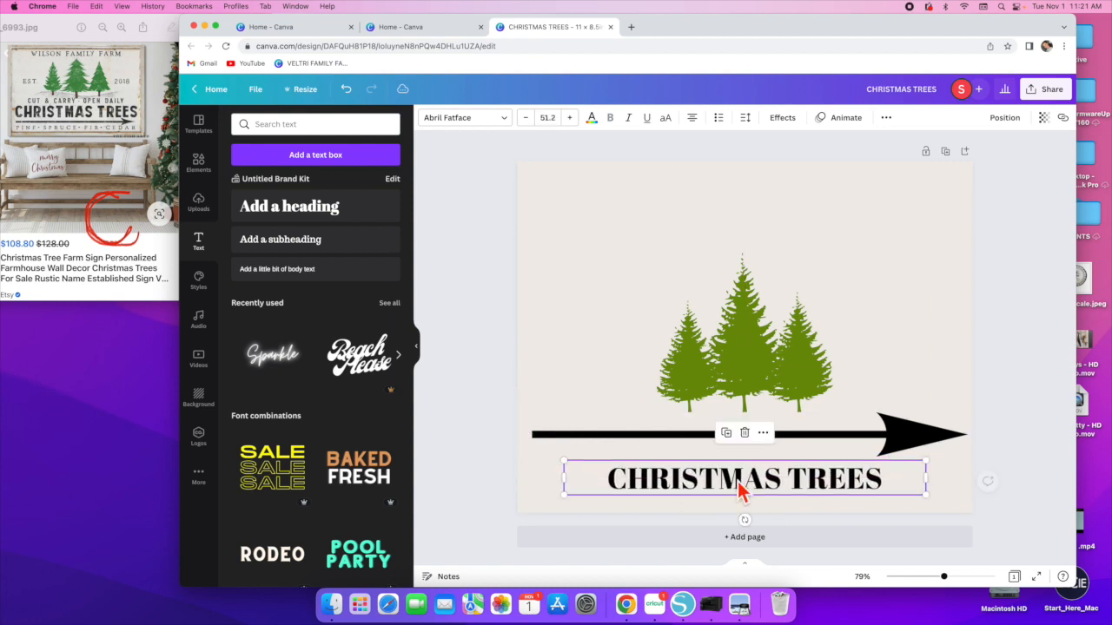
- Change the heading font to Anton and enlarge it to about 110 pt
{"action": "left_click", "coordinate": [505, 120]}
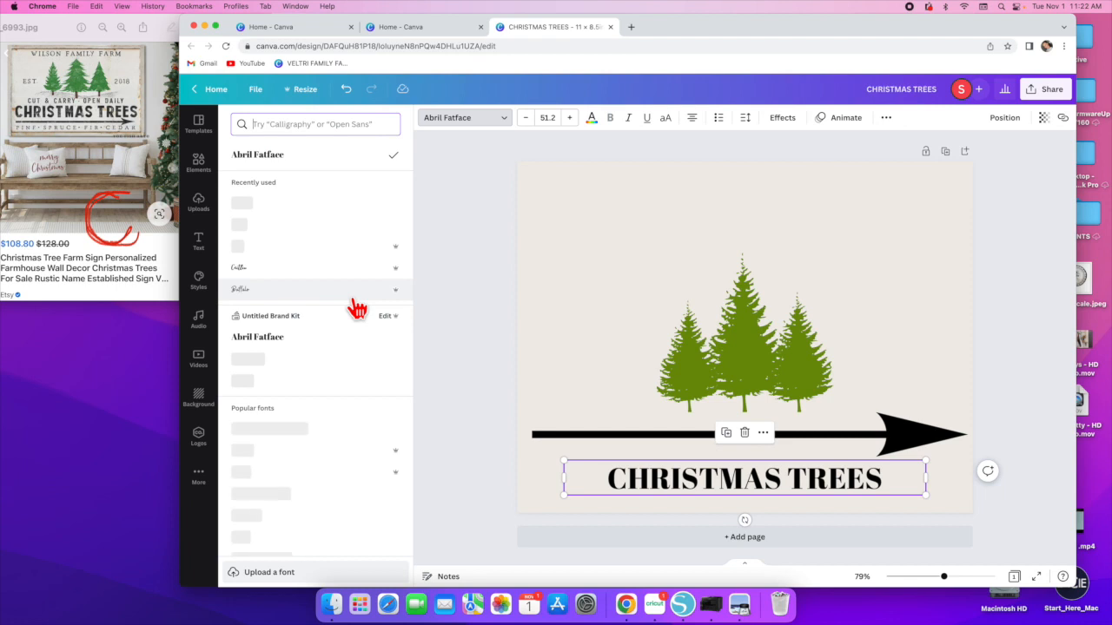
{"action": "scroll", "coordinate": [304, 317], "scroll_direction": "down", "scroll_amount": 5}
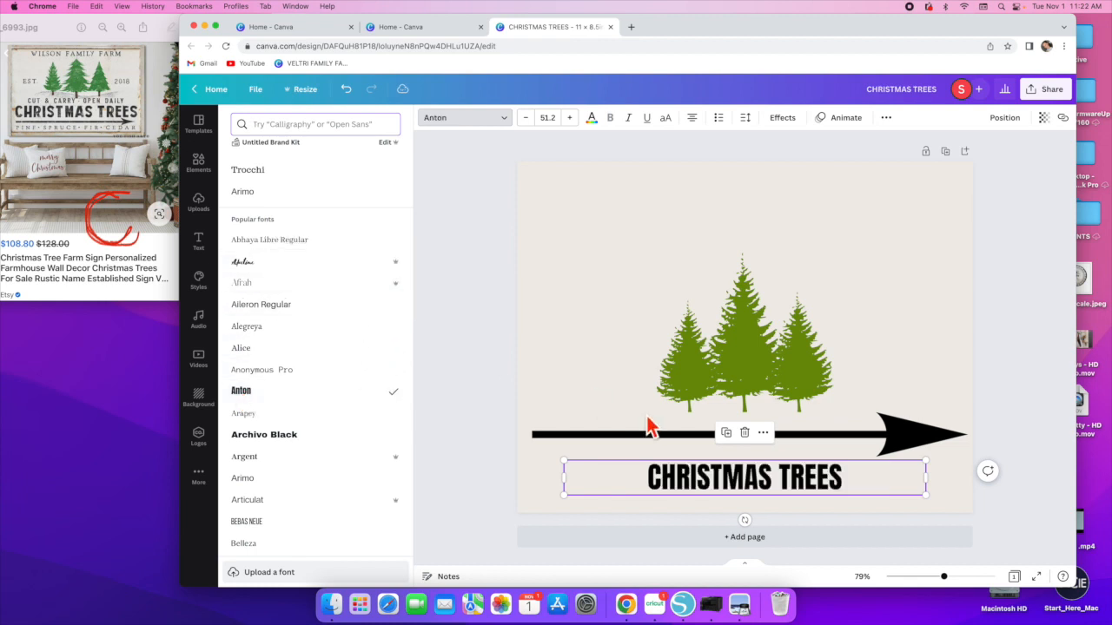
{"action": "left_click_drag", "start_coordinate": [560, 477], "coordinate": [449, 422]}
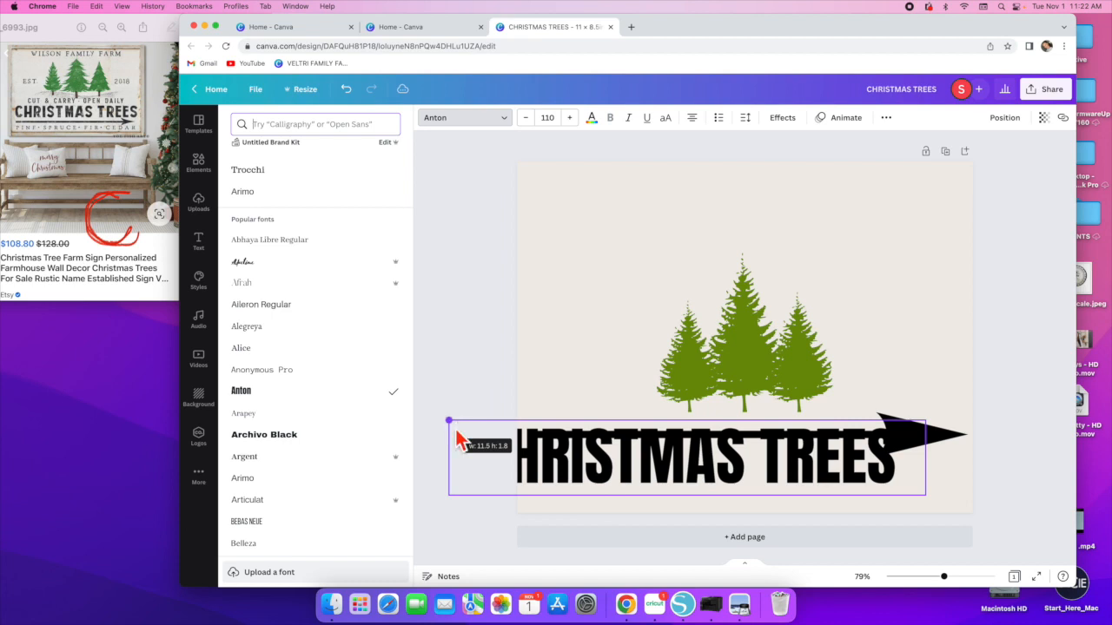
- Move the heading above the arrow, lower the arrow and shorten it to fit centered under the heading
{"action": "left_click_drag", "start_coordinate": [717, 469], "coordinate": [758, 385]}
{"action": "left_click", "coordinate": [787, 450]}
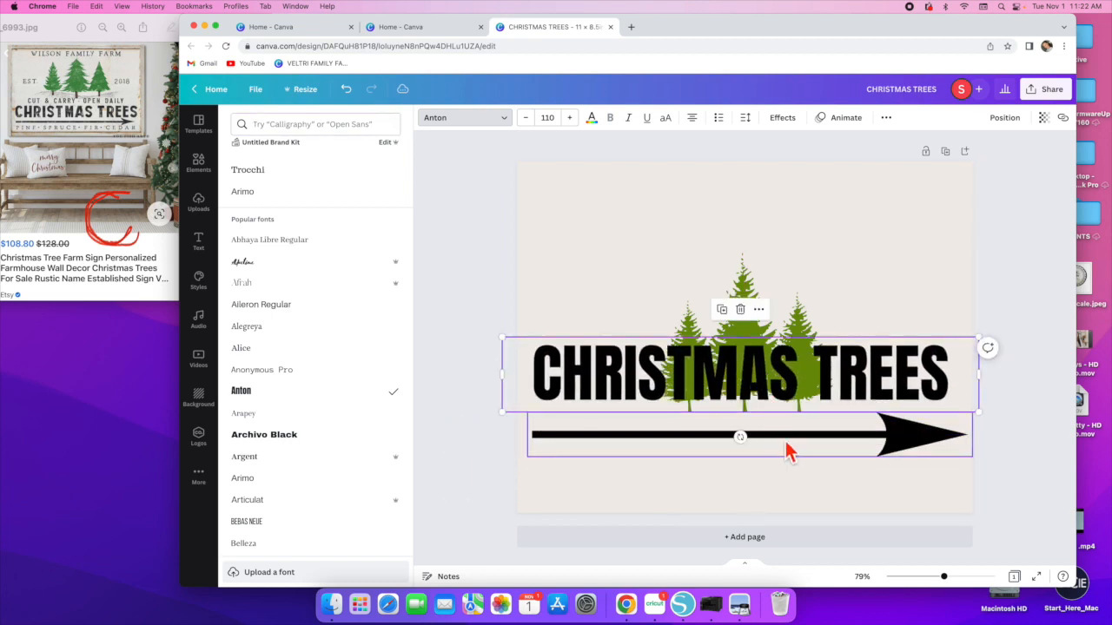
{"action": "left_click_drag", "start_coordinate": [781, 452], "coordinate": [784, 496]}
{"action": "left_click_drag", "start_coordinate": [802, 377], "coordinate": [790, 415]}
{"action": "left_click_drag", "start_coordinate": [901, 501], "coordinate": [890, 476]}
{"action": "left_click_drag", "start_coordinate": [533, 498], "coordinate": [620, 494]}
{"action": "left_click_drag", "start_coordinate": [926, 478], "coordinate": [888, 474]}
- Move the pine trees graphic up above the heading
{"action": "left_click_drag", "start_coordinate": [745, 355], "coordinate": [740, 324]}
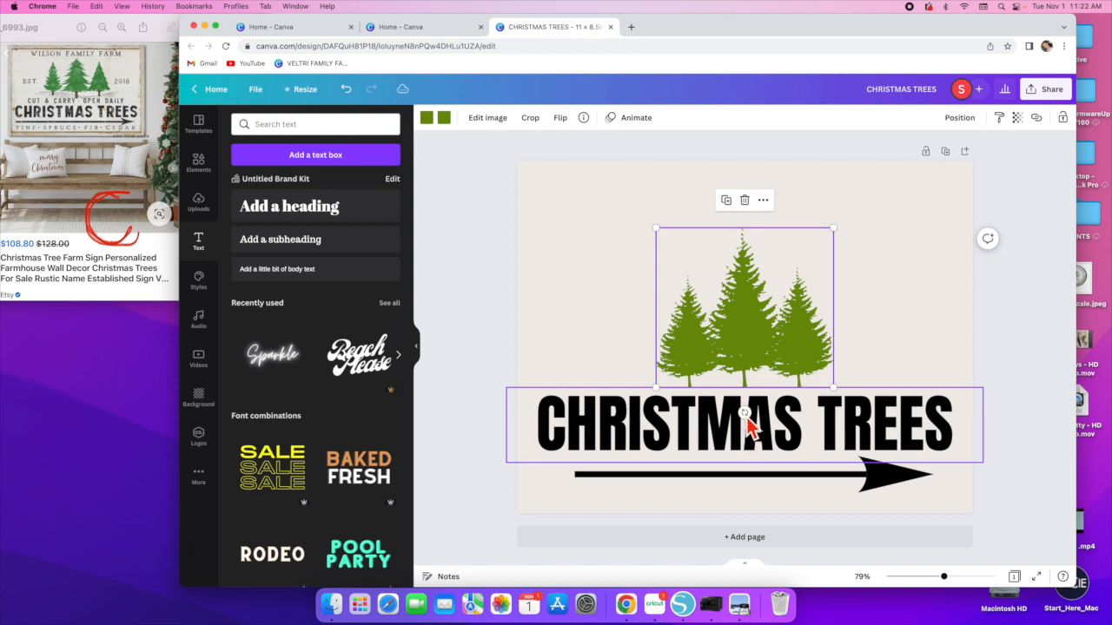
{"action": "left_click_drag", "start_coordinate": [739, 342], "coordinate": [745, 308]}
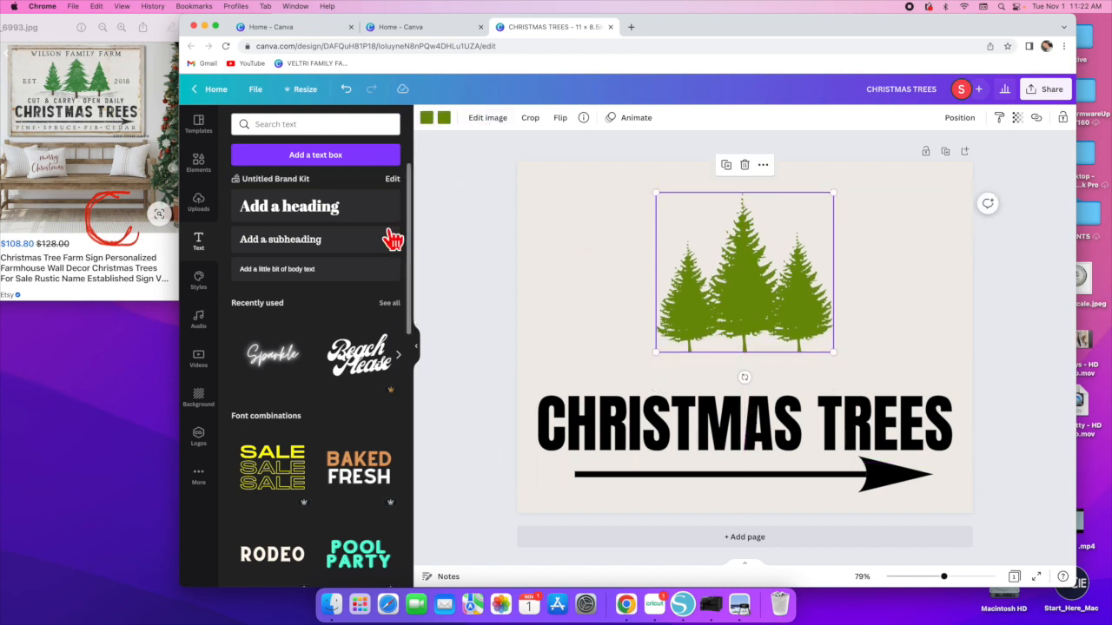
- Add a heading reading "CUT & CARRY - OPEN DAILY", widen it to a single line and move it just above the main heading
{"action": "left_click", "coordinate": [292, 218]}
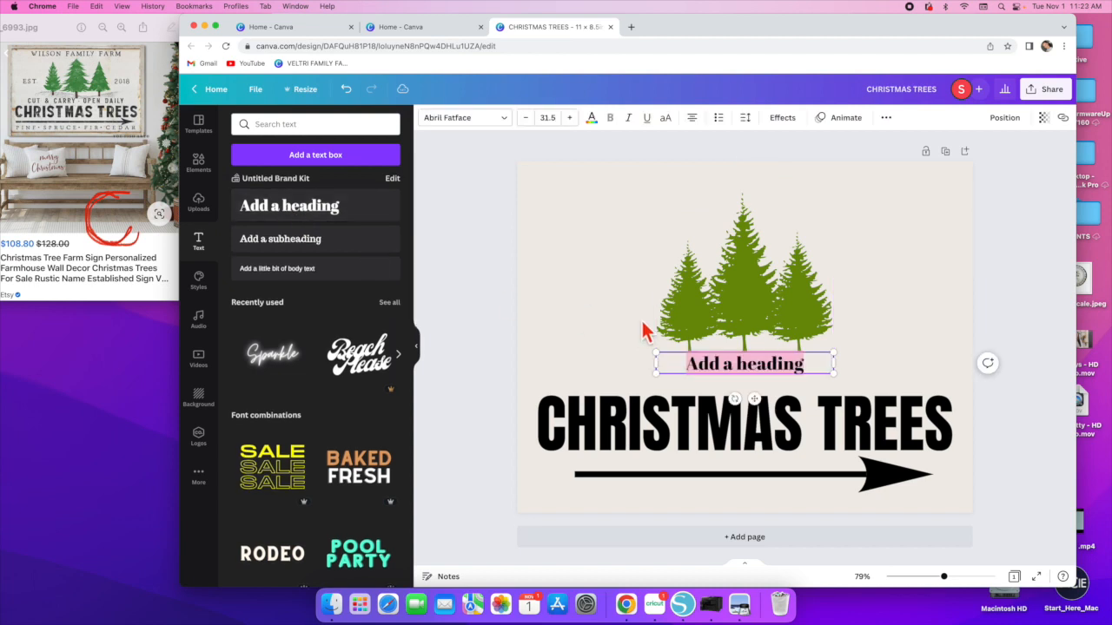
{"action": "type", "text": "CUT & CARRY"}
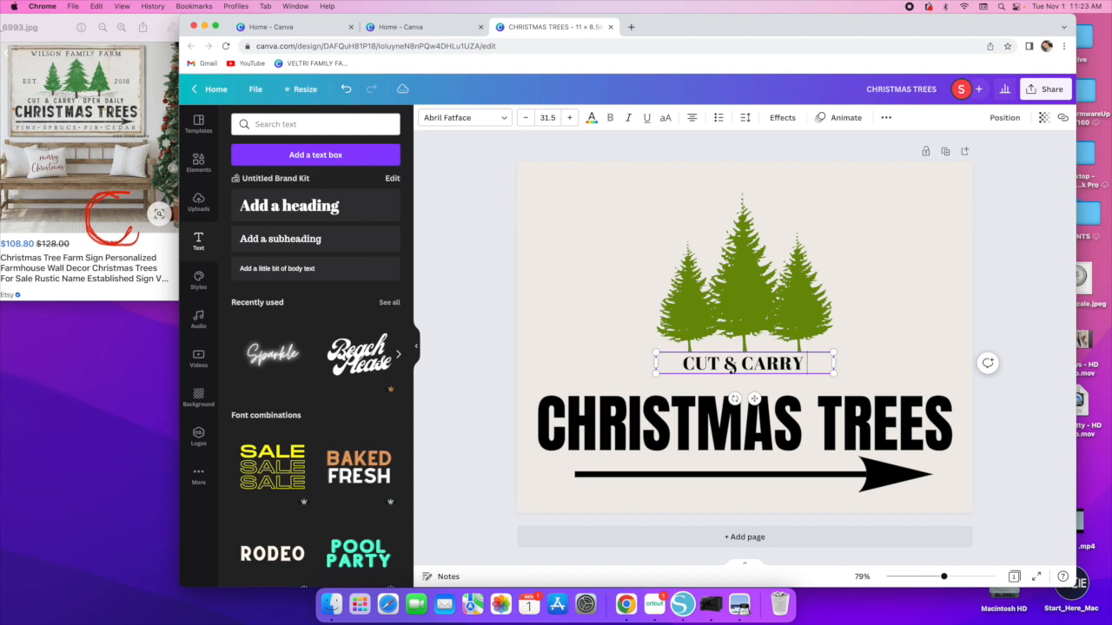
{"action": "type", "text": " -"}
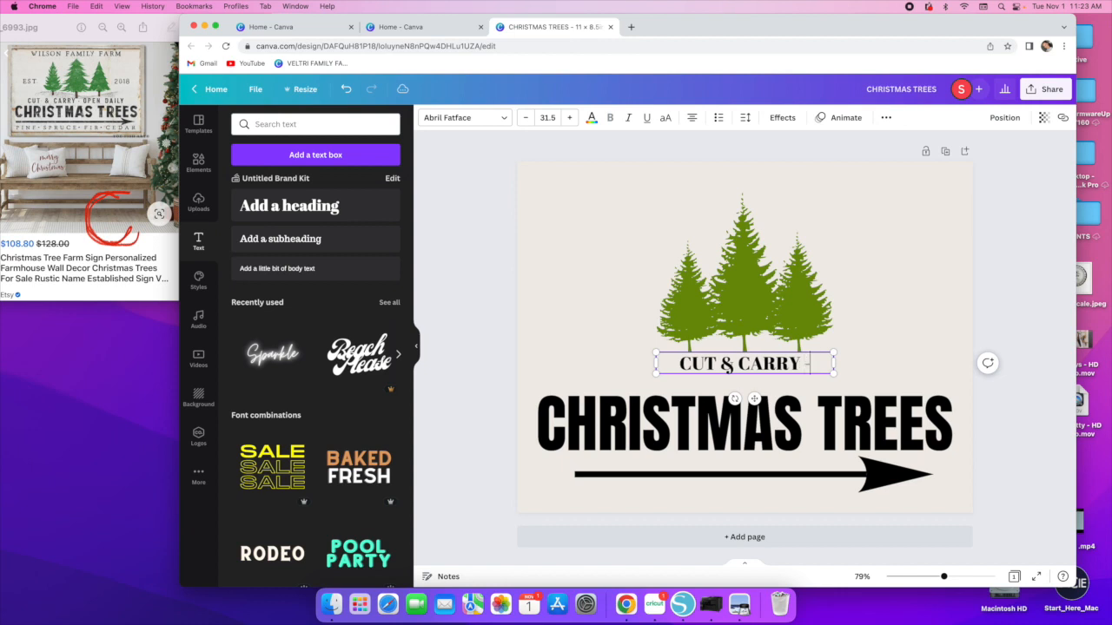
{"action": "type", "text": " OPEN DAILY"}
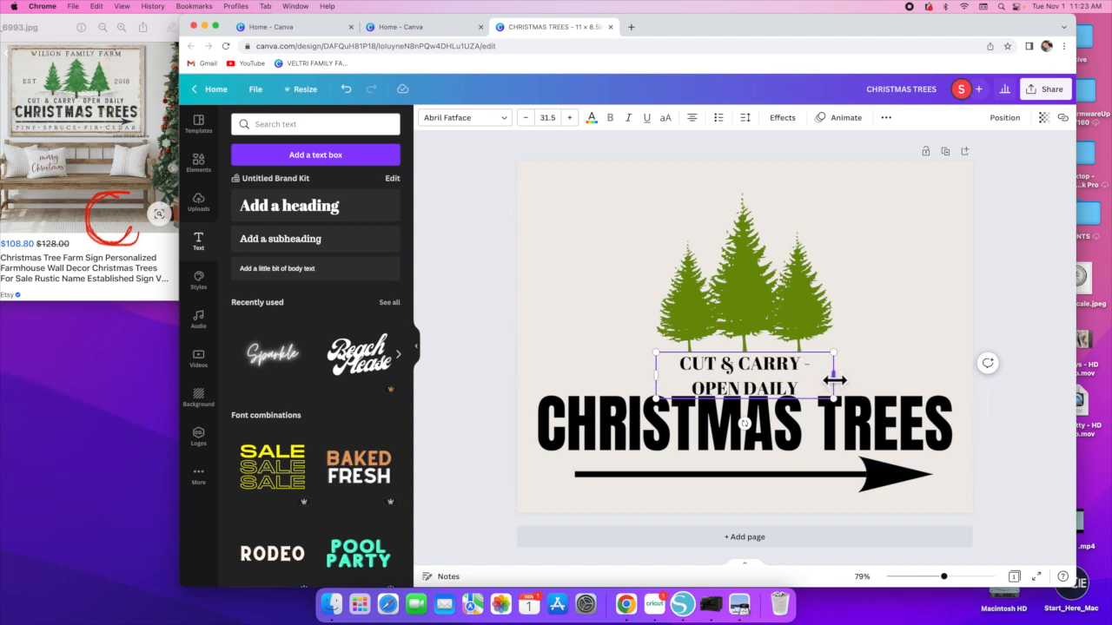
{"action": "left_click_drag", "start_coordinate": [836, 375], "coordinate": [927, 374]}
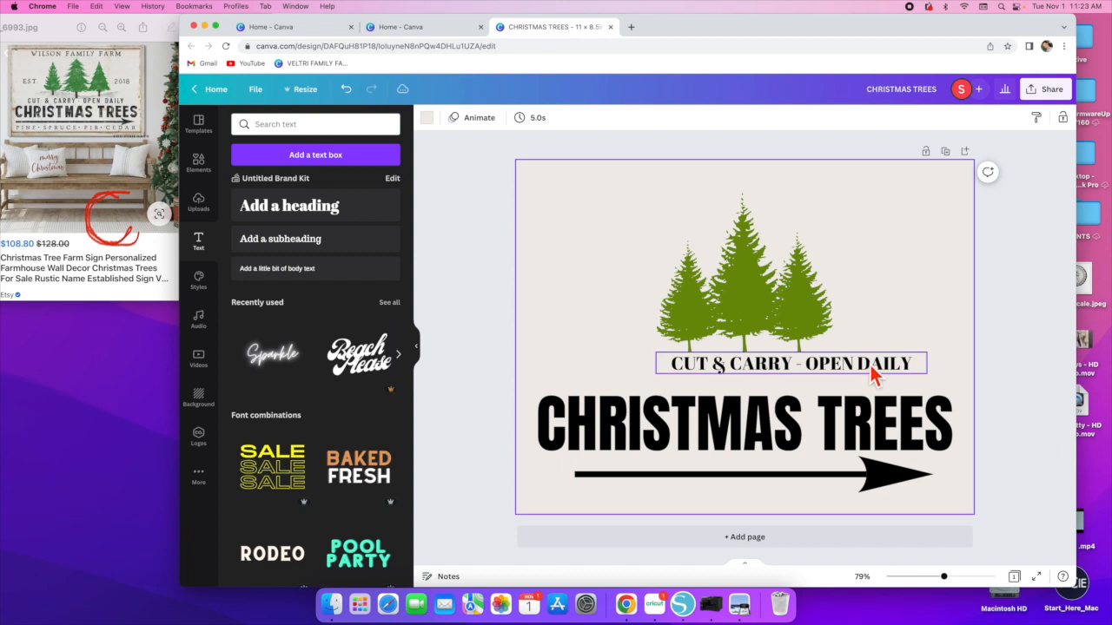
{"action": "left_click_drag", "start_coordinate": [776, 368], "coordinate": [792, 391]}
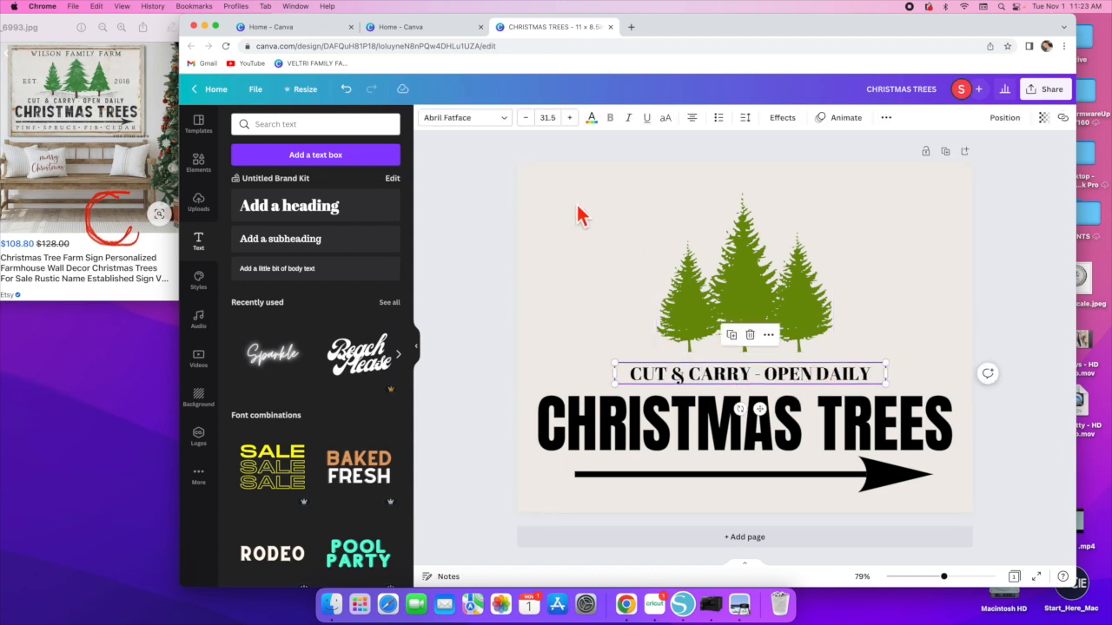
- Change that line's font to Anton, enlarge it to about 41 pt and center it above the CHRISTMAS TREES heading
{"action": "left_click", "coordinate": [476, 122]}
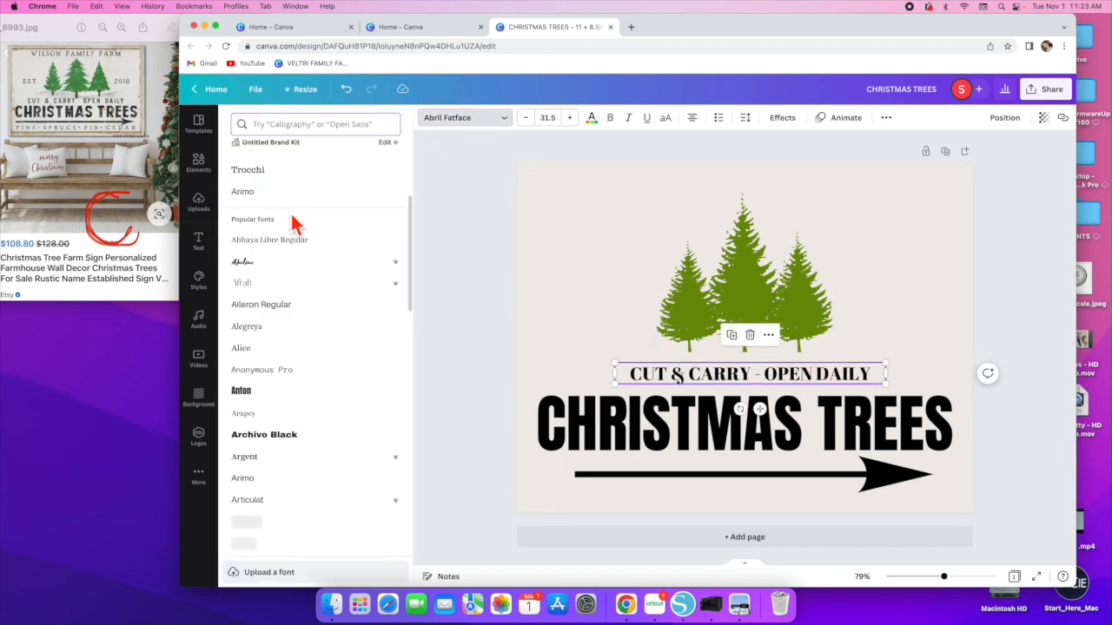
{"action": "left_click", "coordinate": [248, 178]}
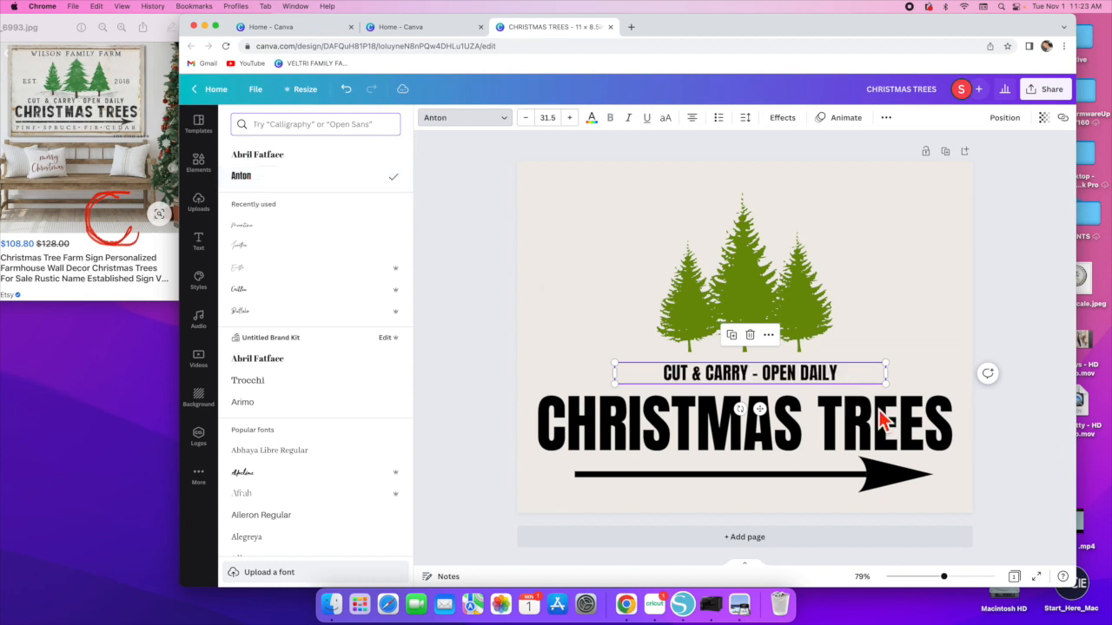
{"action": "left_click_drag", "start_coordinate": [616, 374], "coordinate": [633, 355]}
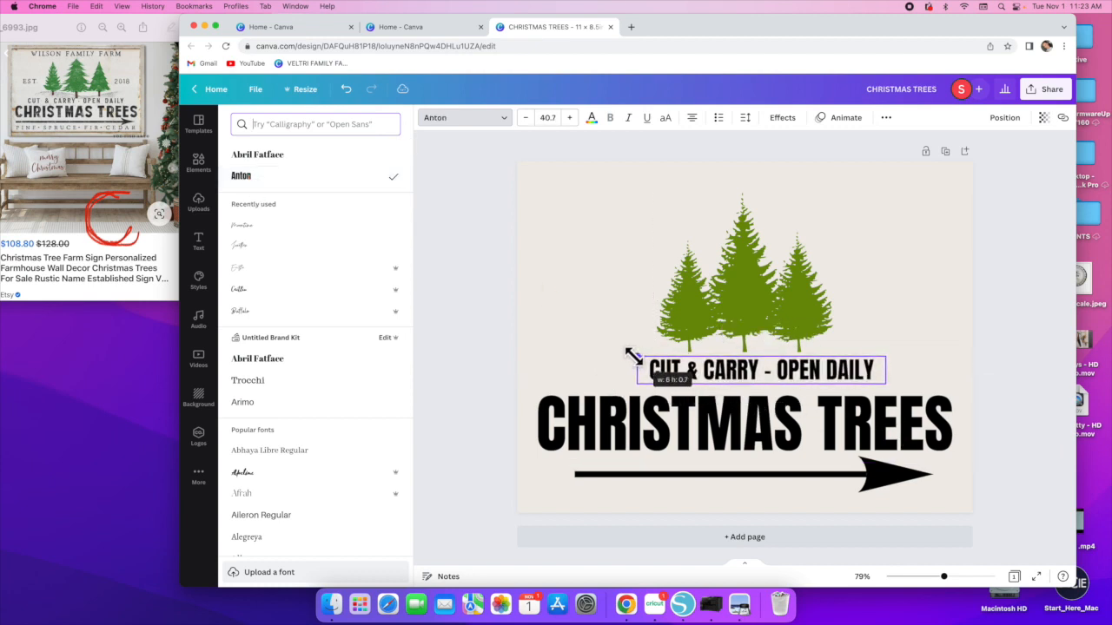
{"action": "left_click_drag", "start_coordinate": [764, 373], "coordinate": [756, 374]}
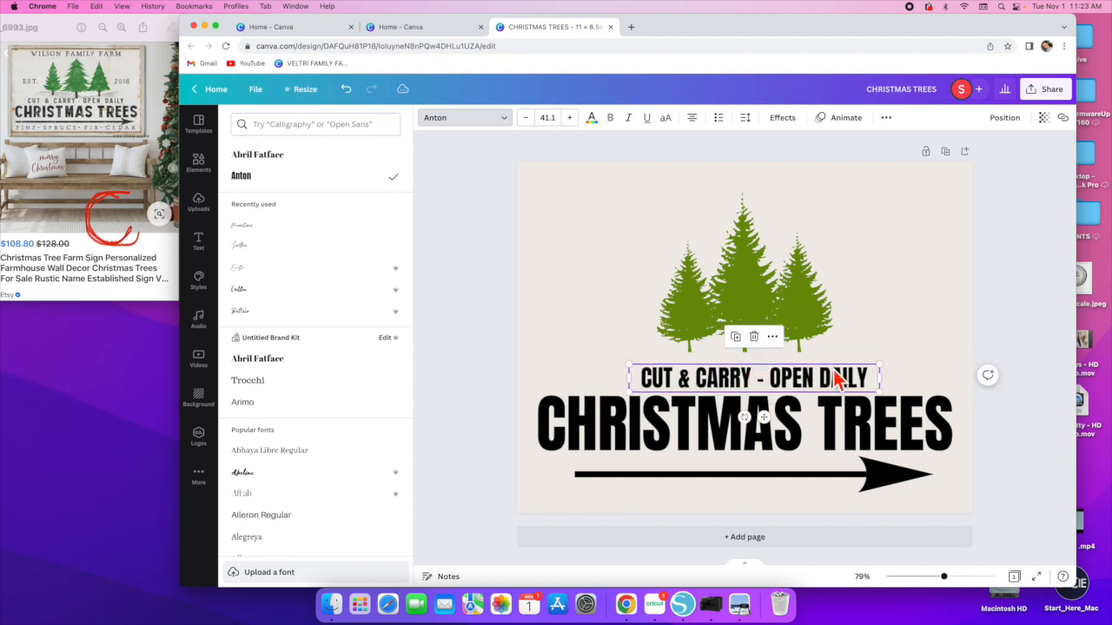
- Nudge the pine trees graphic slightly down
{"action": "left_click", "coordinate": [750, 294]}
{"action": "left_click_drag", "start_coordinate": [748, 286], "coordinate": [745, 298]}
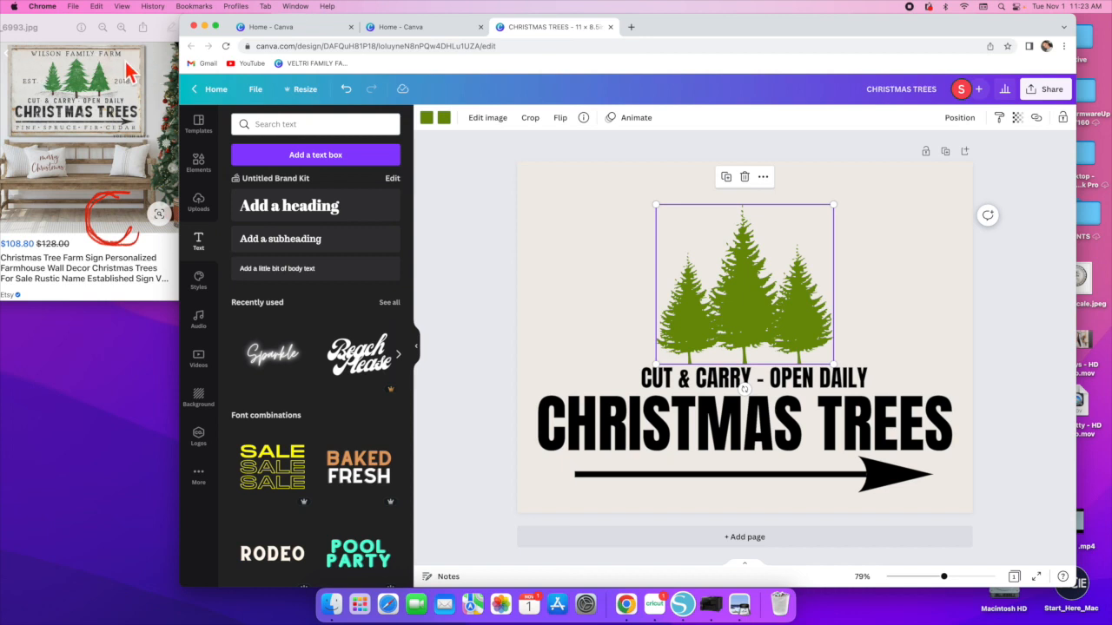
- Add a heading reading "VELTRI FAMILY FARM", move it to the top of the sign and widen it to one line of about 41 pt
{"action": "left_click", "coordinate": [311, 219]}
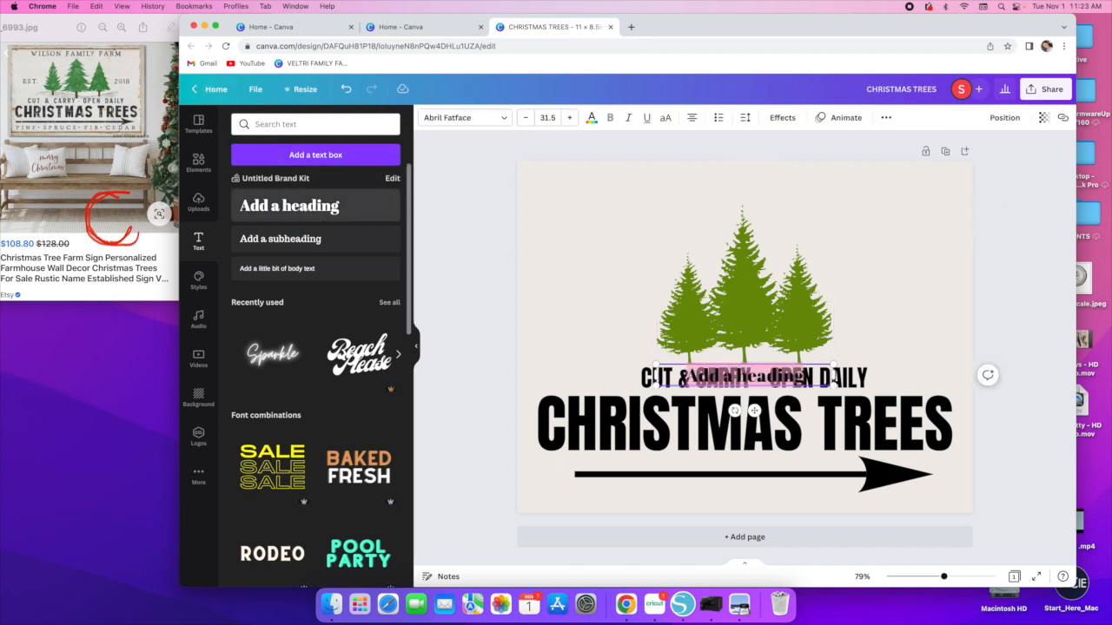
{"action": "key", "text": "BackSpace"}
{"action": "type", "text": "VELTRI FAMILY FA"}
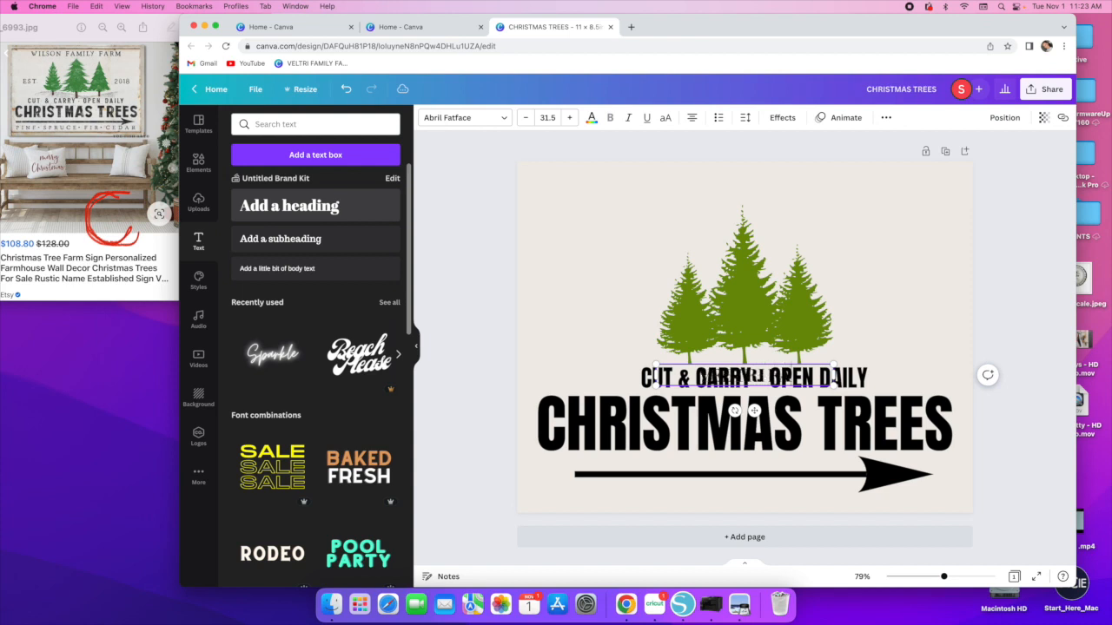
{"action": "type", "text": "RM"}
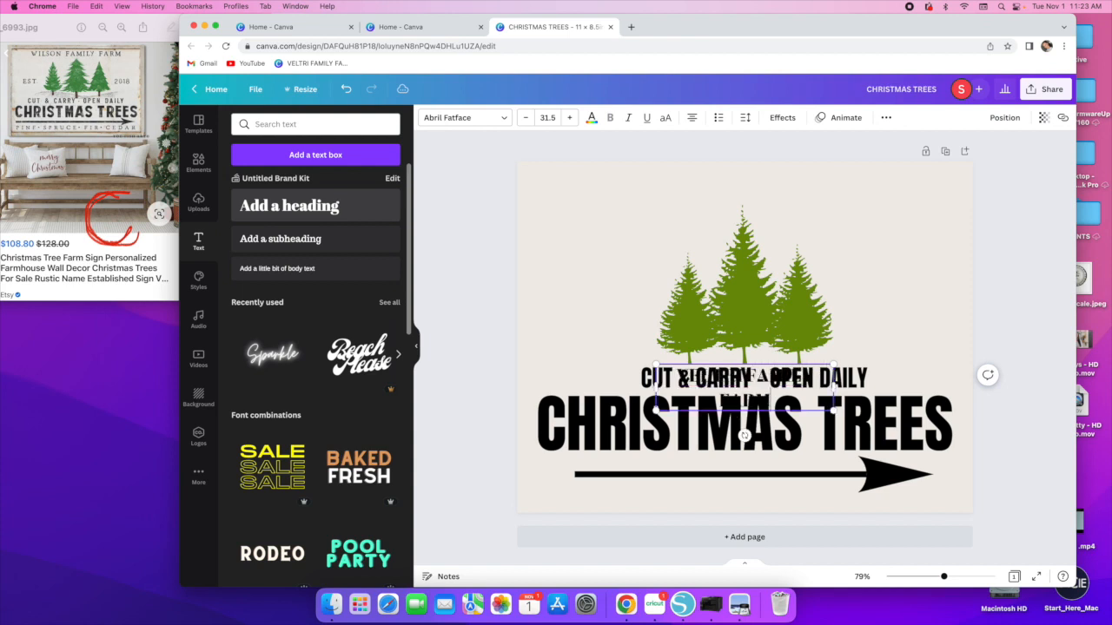
{"action": "left_click", "coordinate": [827, 358]}
{"action": "left_click_drag", "start_coordinate": [749, 374], "coordinate": [633, 199]}
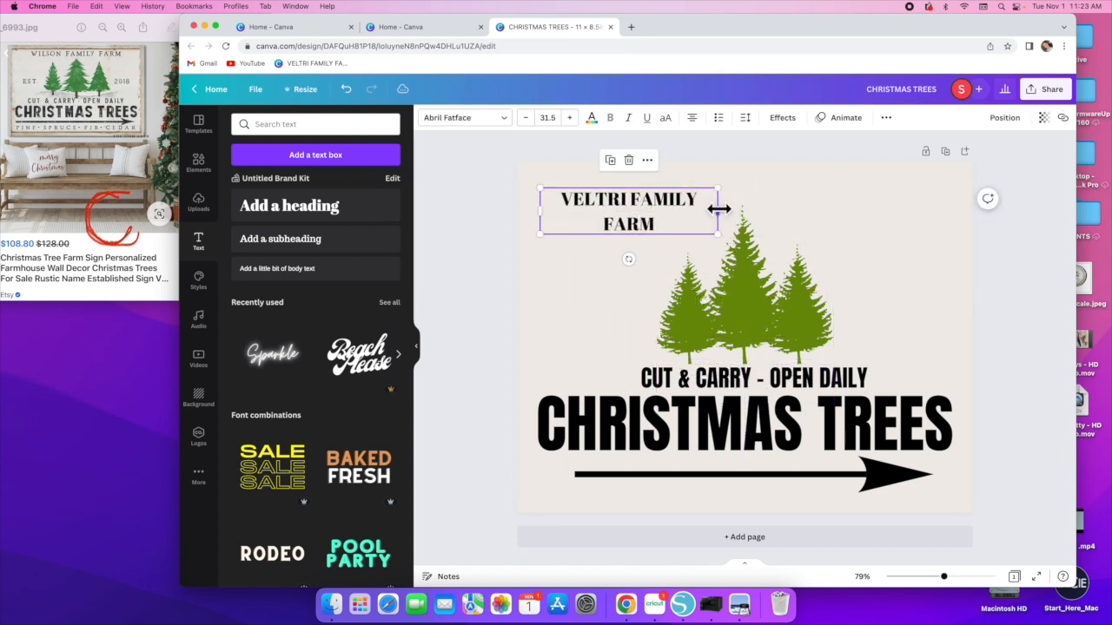
{"action": "left_click_drag", "start_coordinate": [718, 208], "coordinate": [753, 208]}
{"action": "left_click_drag", "start_coordinate": [536, 211], "coordinate": [474, 218]}
{"action": "left_click_drag", "start_coordinate": [607, 213], "coordinate": [729, 176]}
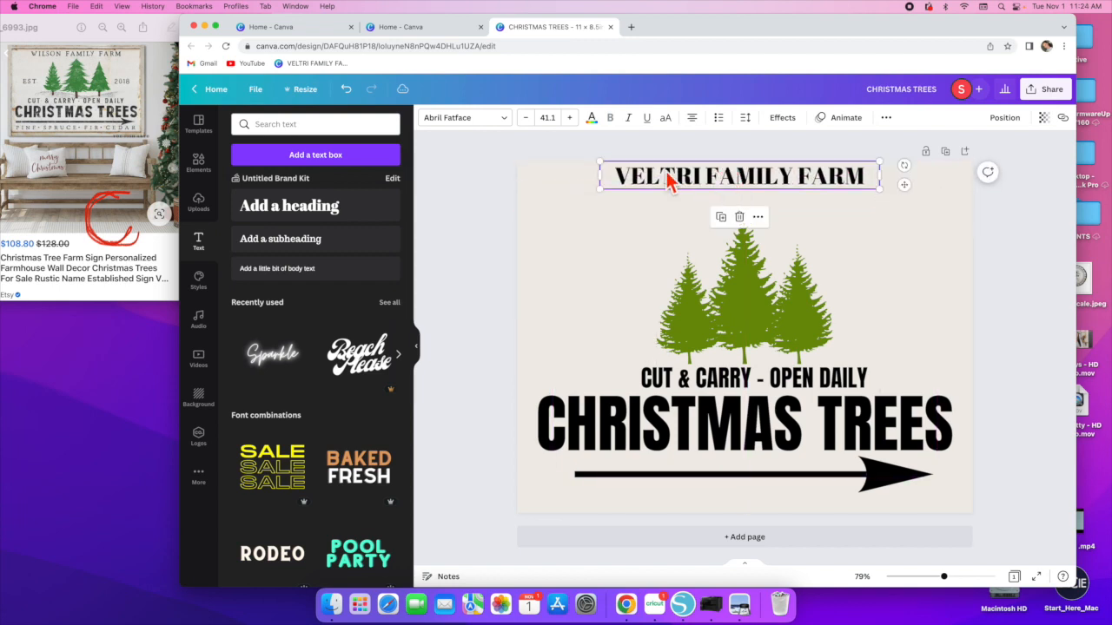
- Change the farm name's font to Alegreya
{"action": "left_click", "coordinate": [506, 119]}
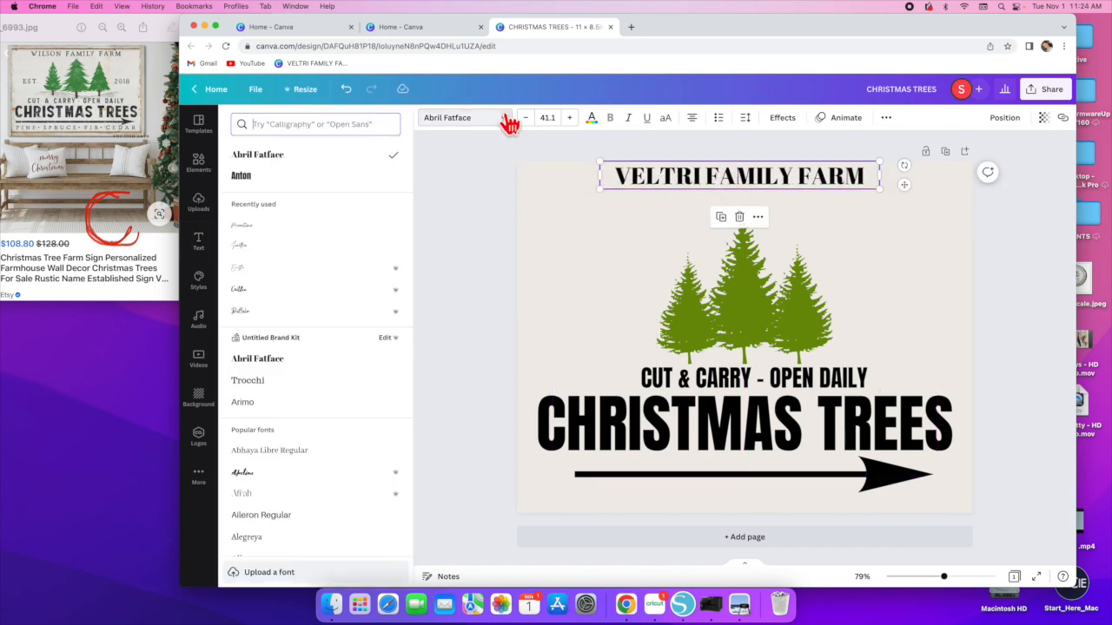
{"action": "left_click", "coordinate": [252, 381]}
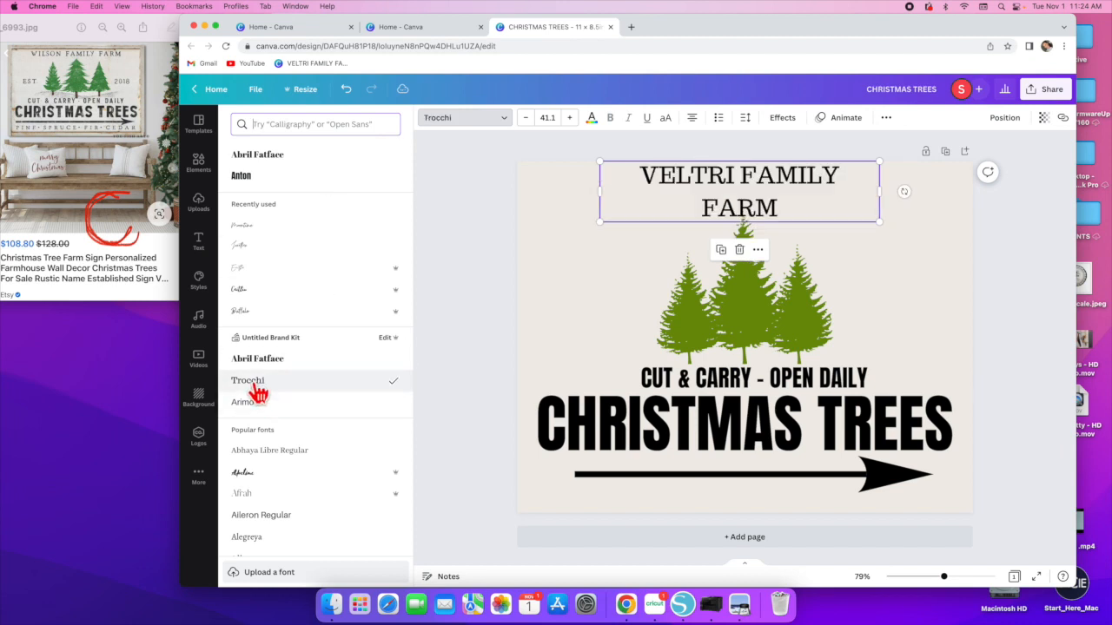
{"action": "scroll", "coordinate": [259, 400], "scroll_direction": "down", "scroll_amount": 3}
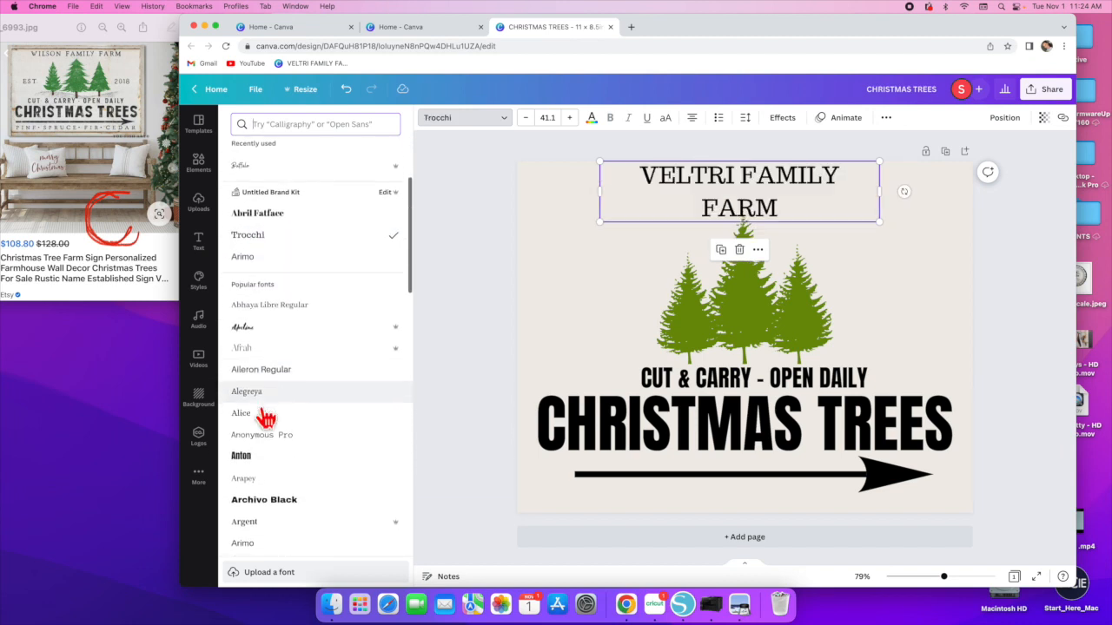
{"action": "left_click", "coordinate": [252, 393]}
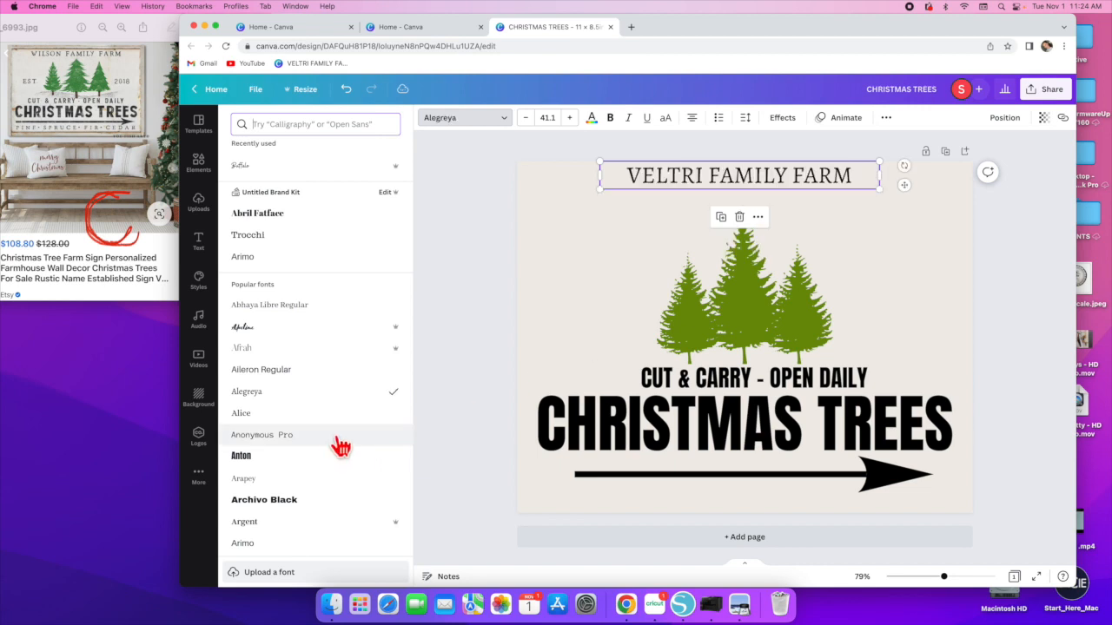
- Enlarge the farm name to about 52 pt and center it along the top edge
{"action": "left_click_drag", "start_coordinate": [600, 190], "coordinate": [528, 193]}
{"action": "left_click_drag", "start_coordinate": [678, 174], "coordinate": [745, 175]}
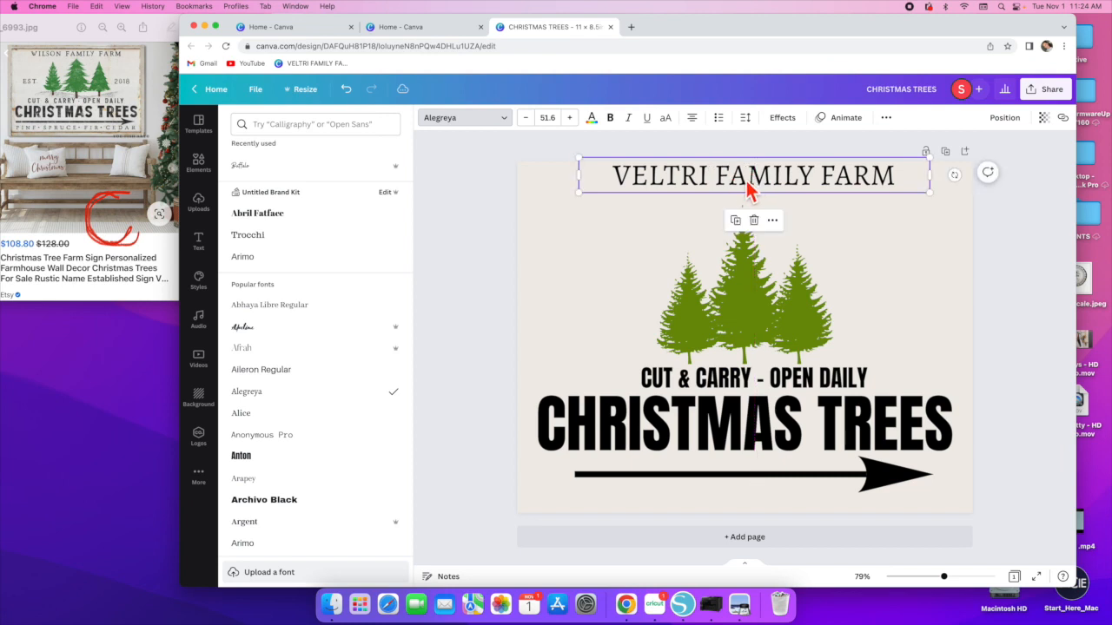
{"action": "left_click", "coordinate": [602, 231]}
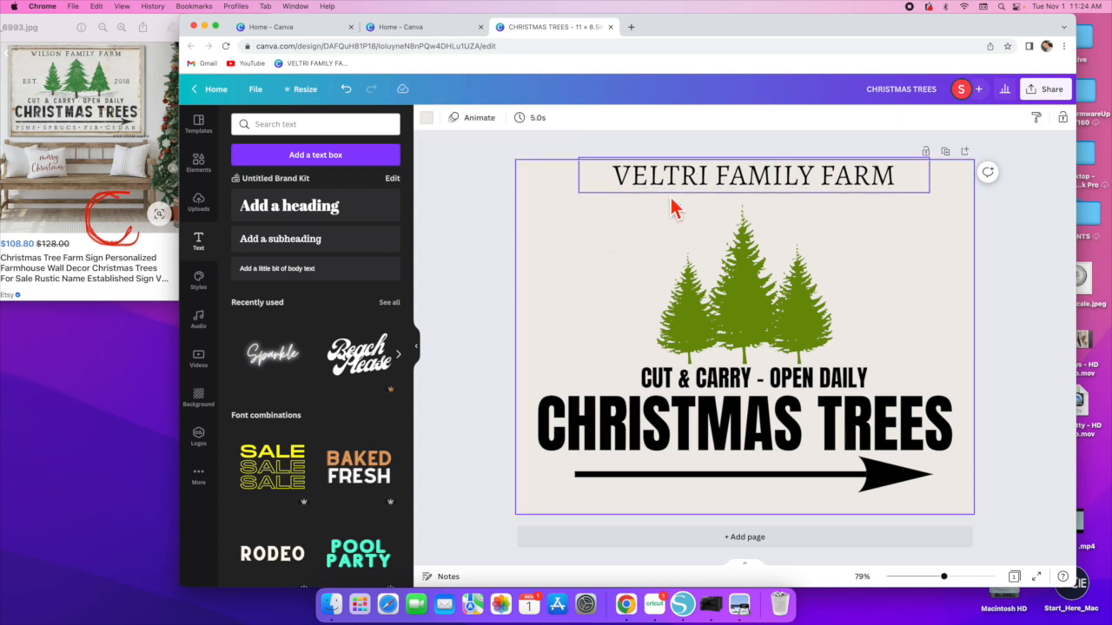
- Add a heading reading "PINE - SPRUCE - FIR - CEDAR"
{"action": "left_click", "coordinate": [305, 219]}
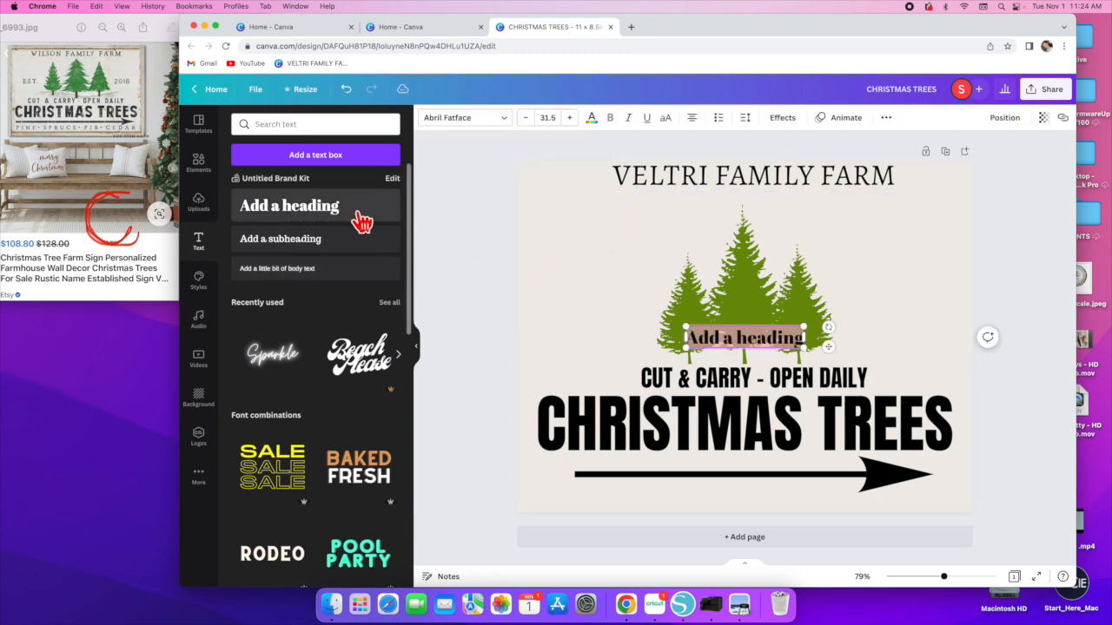
{"action": "type", "text": "PINE"}
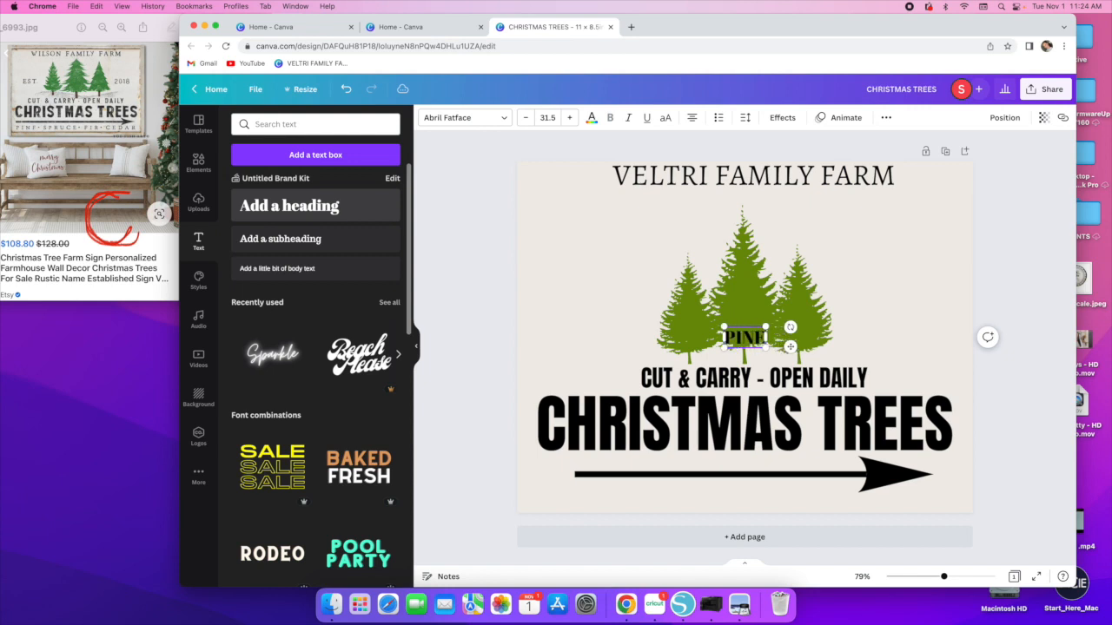
{"action": "type", "text": " - SPR"}
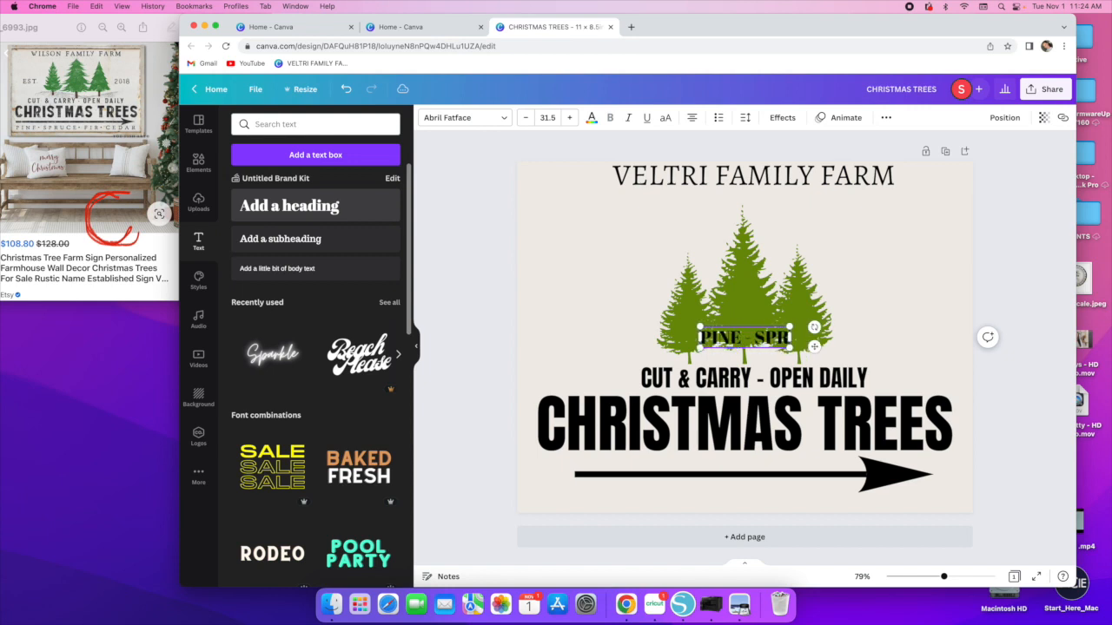
{"action": "type", "text": "UCE"}
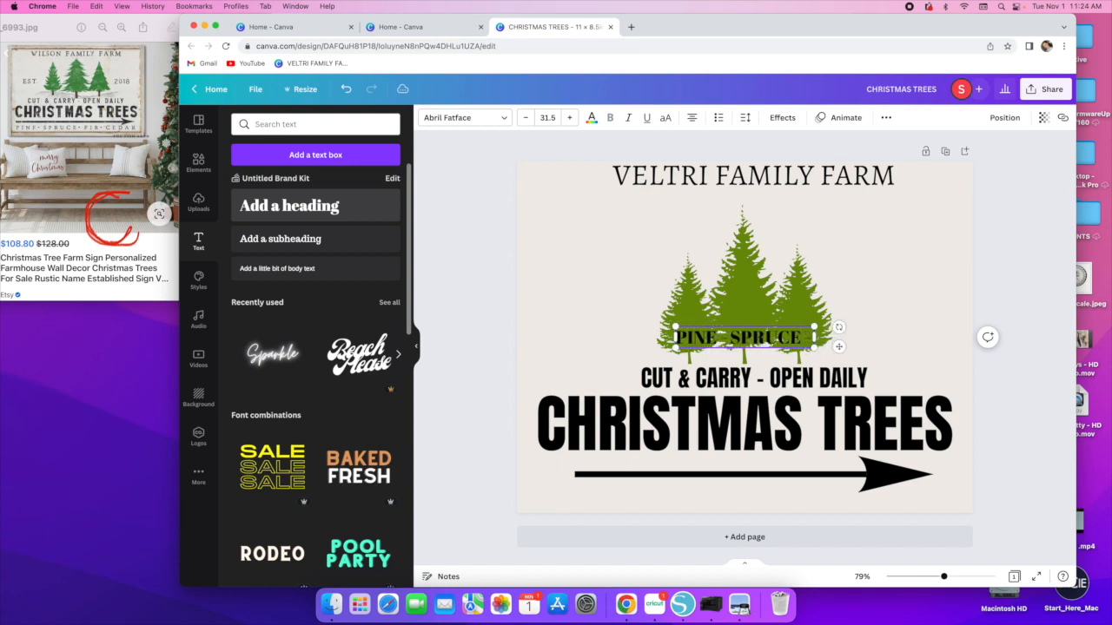
{"action": "type", "text": " - FIR"}
{"action": "type", "text": " - "}
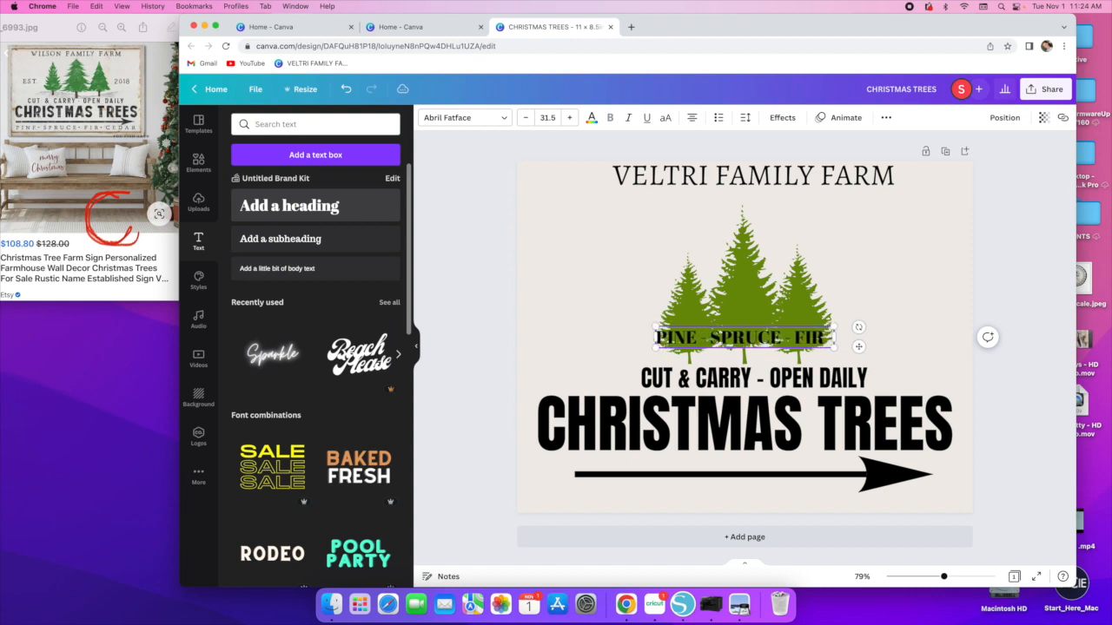
{"action": "type", "text": "CEDAR"}
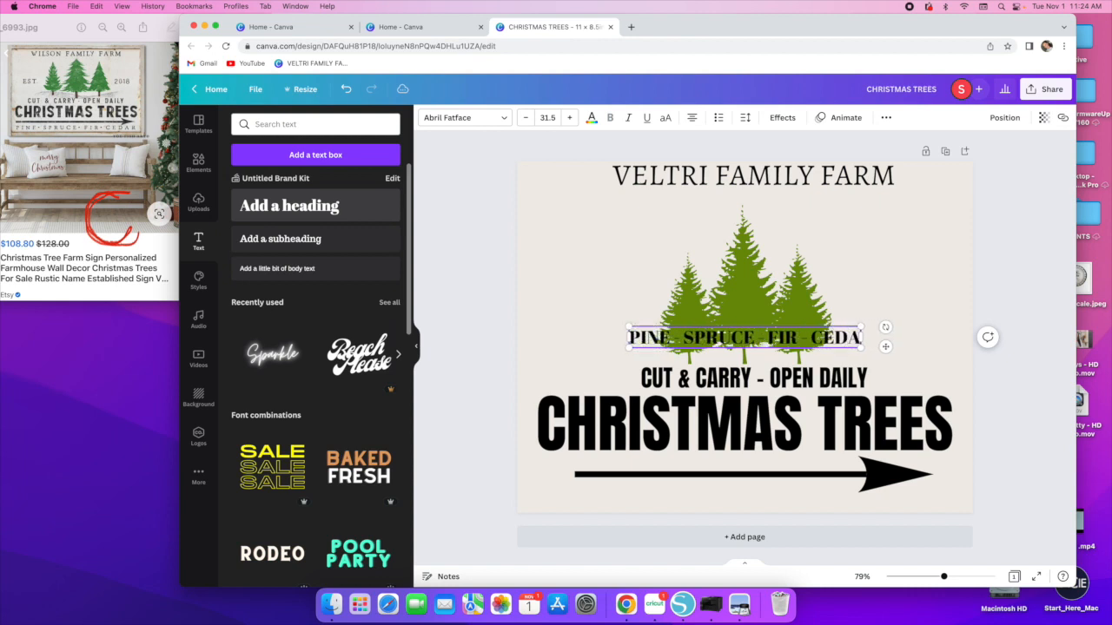
{"action": "left_click", "coordinate": [591, 275]}
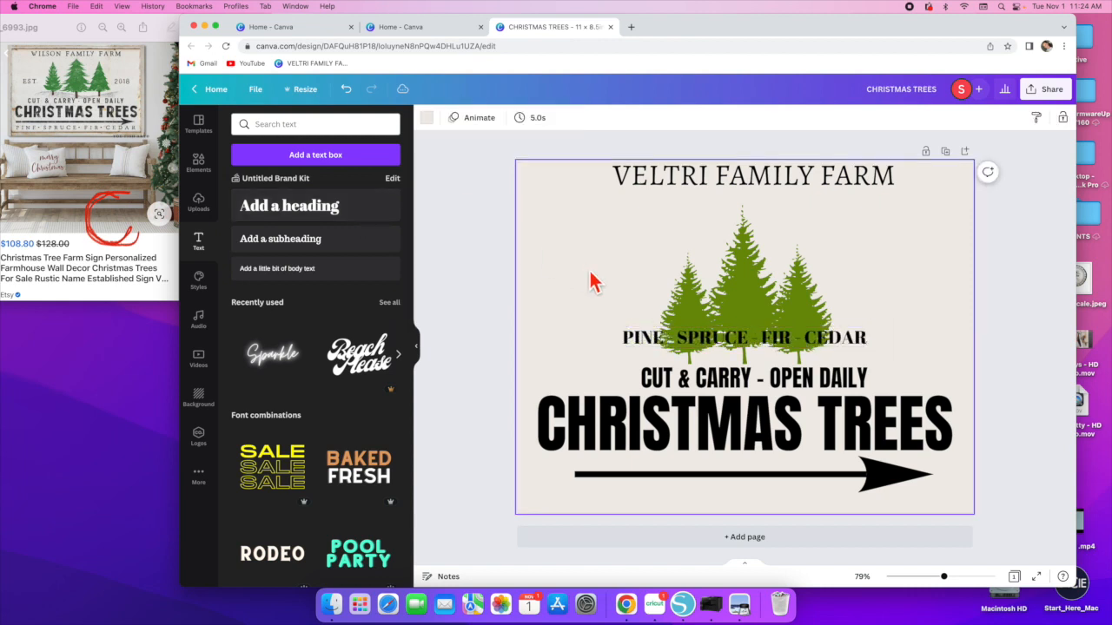
- Set the tree-types line to Alegreya, enlarge it to about 45 pt and move it below the arrow
{"action": "left_click", "coordinate": [643, 347]}
{"action": "left_click", "coordinate": [484, 121]}
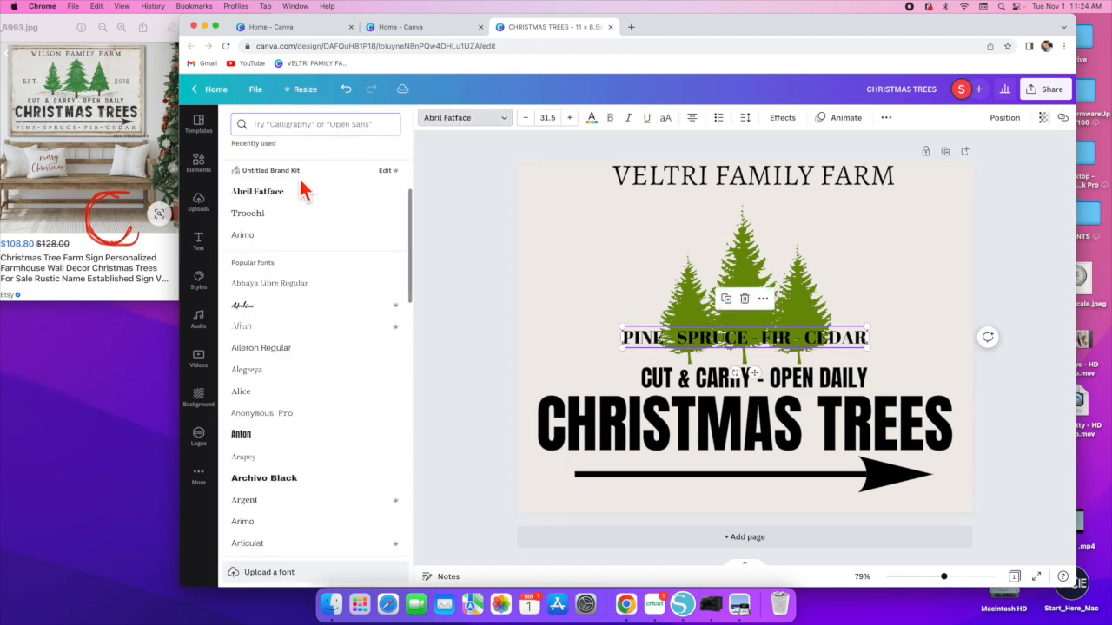
{"action": "left_click", "coordinate": [247, 179]}
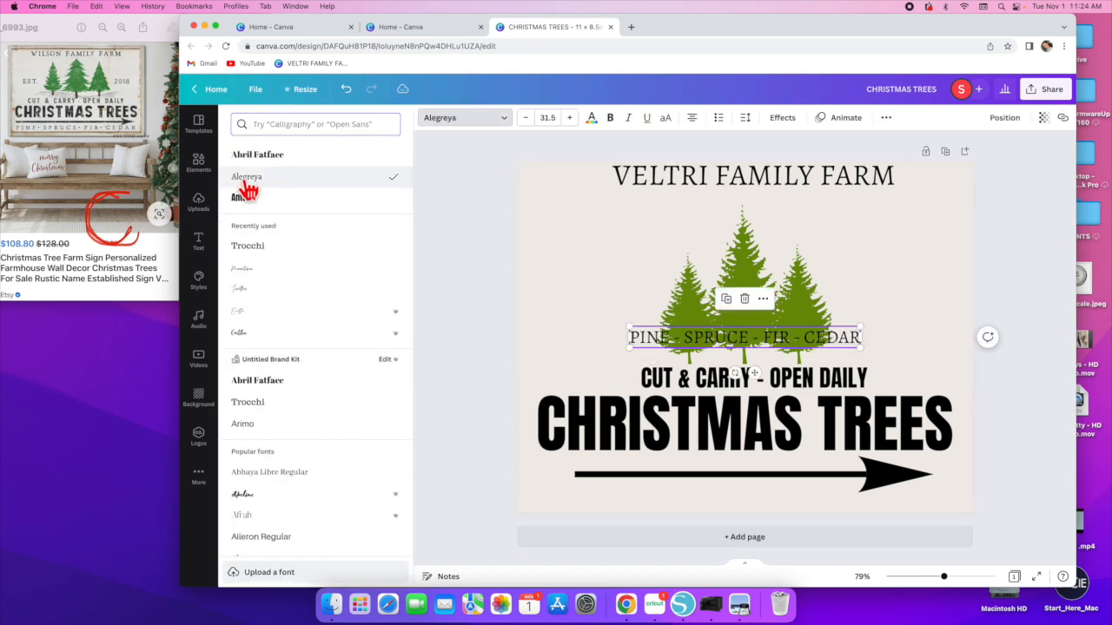
{"action": "left_click_drag", "start_coordinate": [625, 351], "coordinate": [528, 367]}
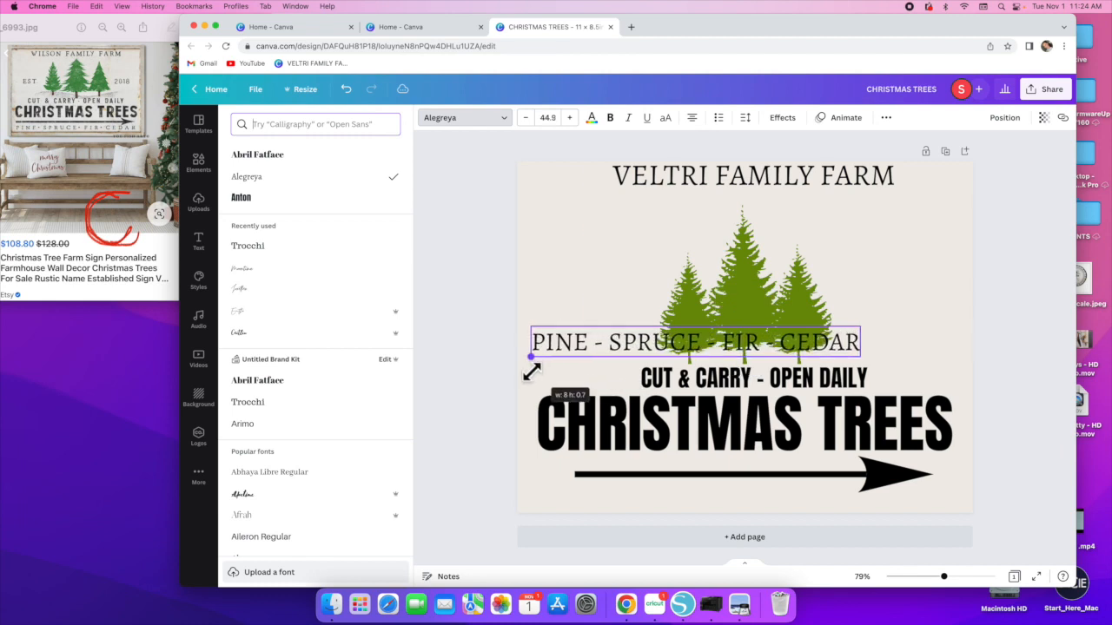
{"action": "left_click_drag", "start_coordinate": [699, 346], "coordinate": [711, 497]}
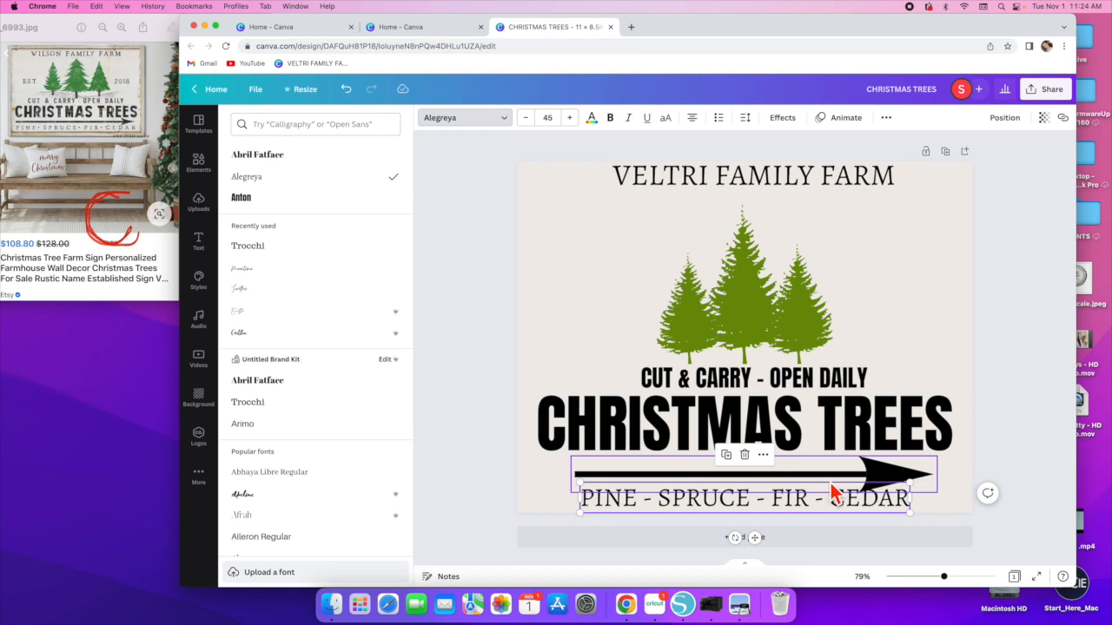
- Add another heading reading "EST." over the trees
{"action": "left_click", "coordinate": [202, 211]}
{"action": "left_click", "coordinate": [199, 241]}
{"action": "left_click", "coordinate": [321, 208]}
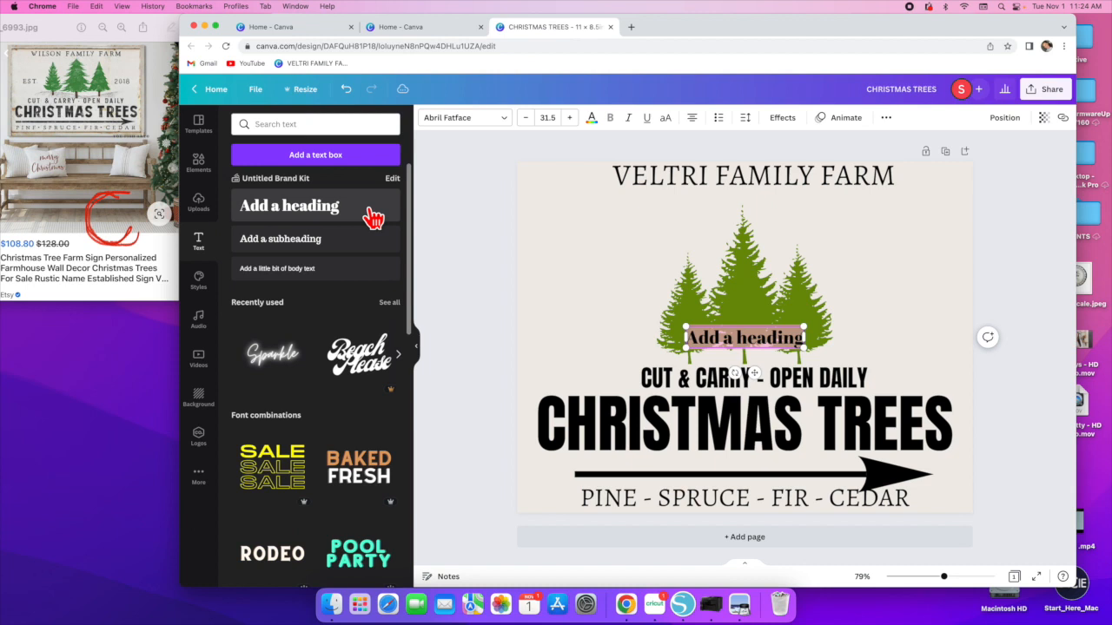
{"action": "type", "text": "EST."}
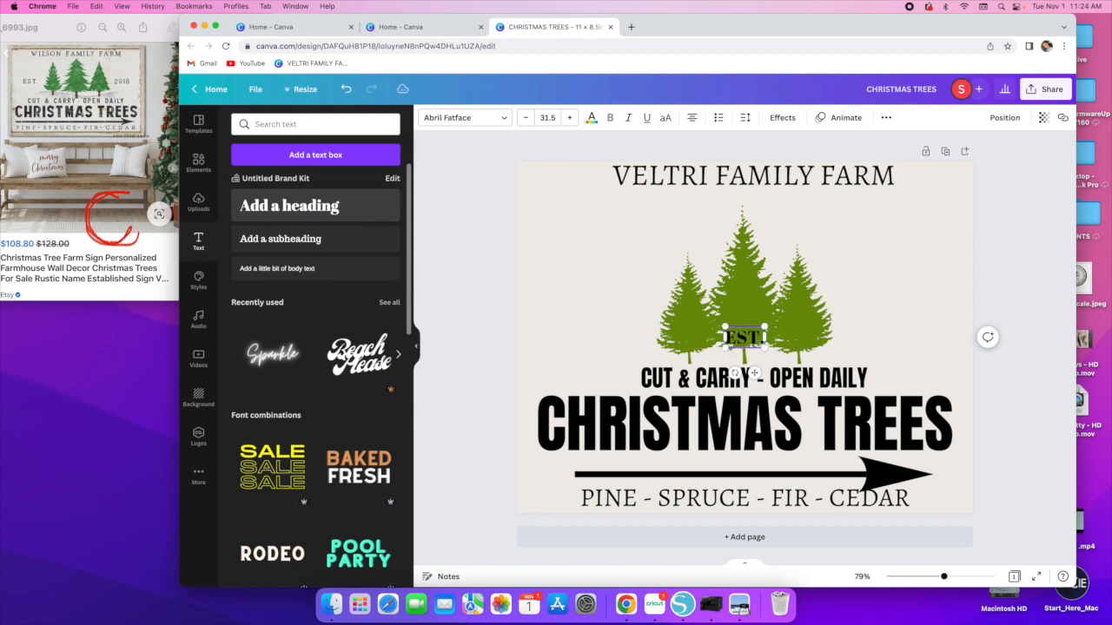
- Set the EST. text's font to Alegreya
{"action": "left_click", "coordinate": [469, 117]}
{"action": "left_click", "coordinate": [252, 176]}
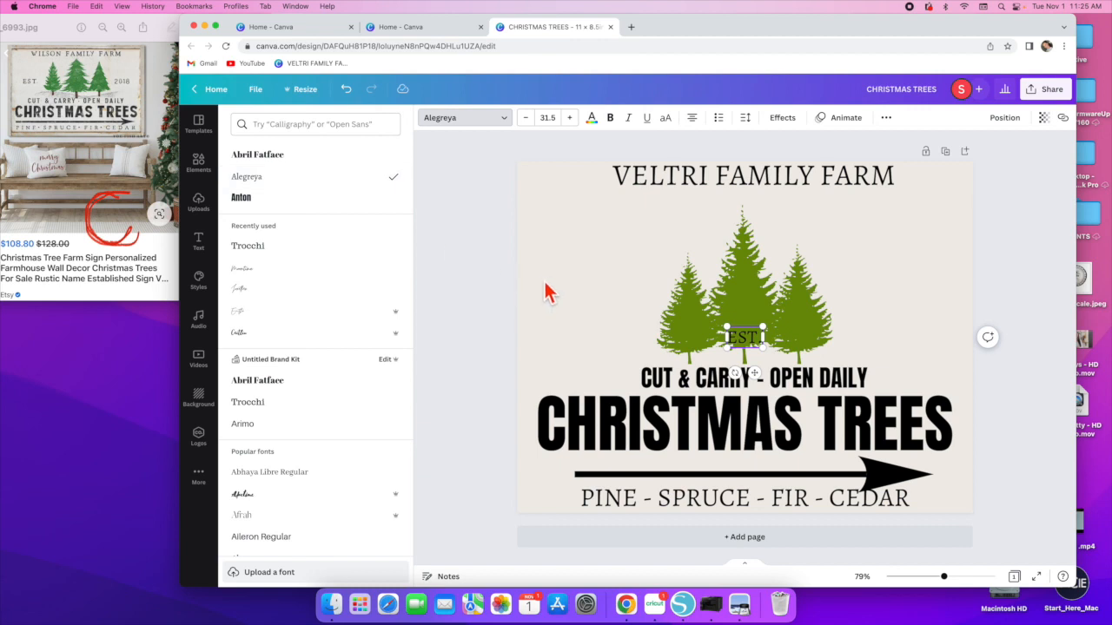
{"action": "key", "text": "Escape"}
- Add a new heading, append 2018 to the EST. text, and move the two texts to opposite sides of the trees
{"action": "left_click", "coordinate": [330, 211]}
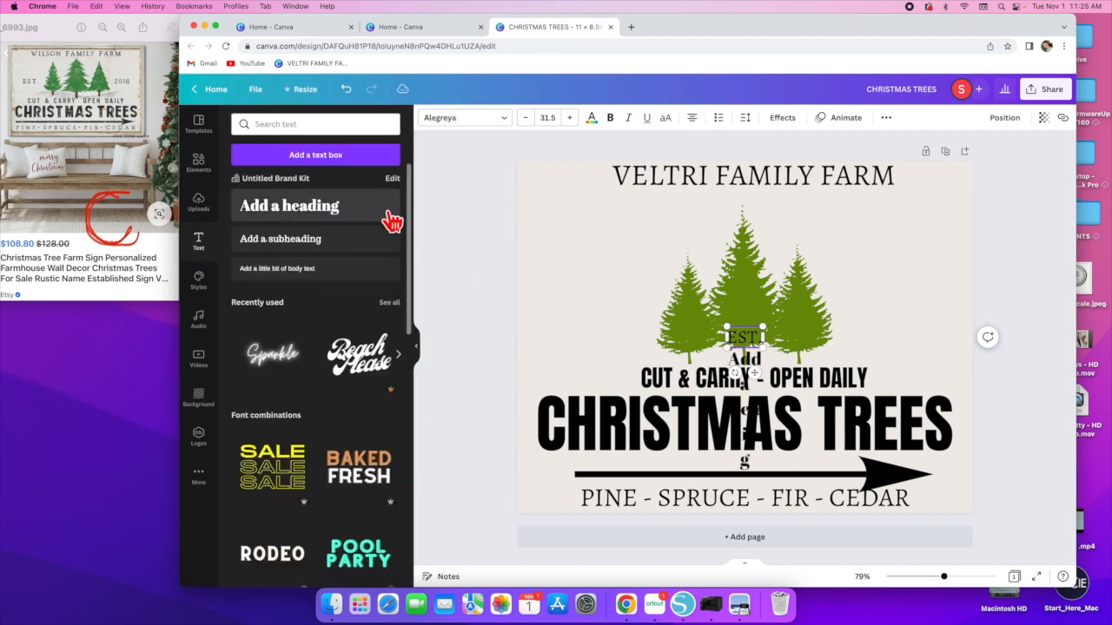
{"action": "type", "text": "2018"}
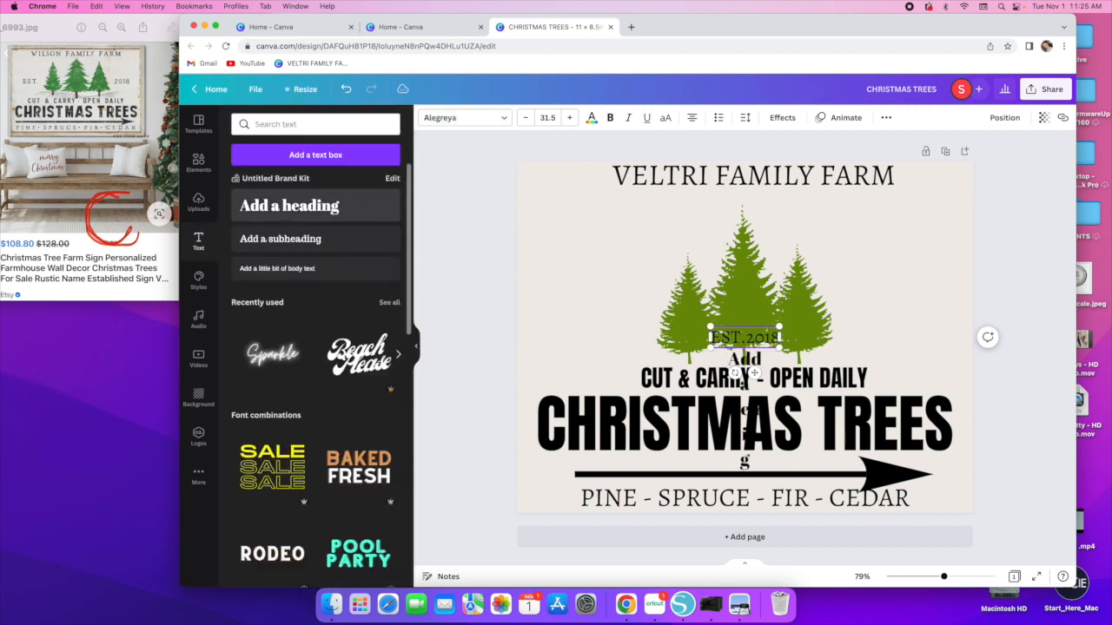
{"action": "left_click", "coordinate": [876, 304]}
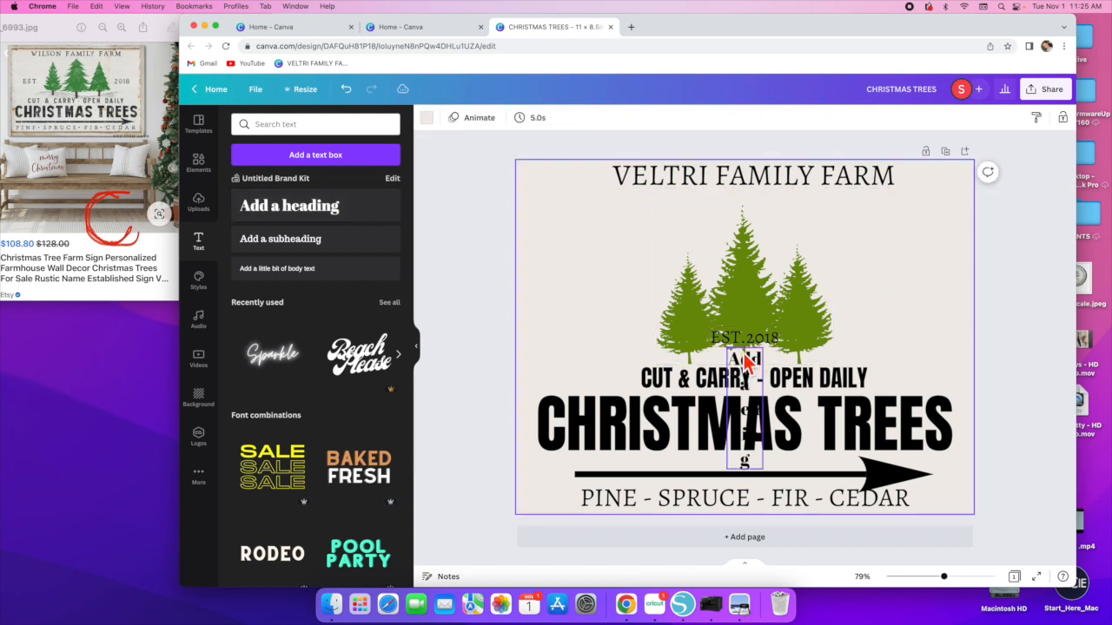
{"action": "left_click_drag", "start_coordinate": [752, 349], "coordinate": [922, 336]}
{"action": "left_click", "coordinate": [746, 363]}
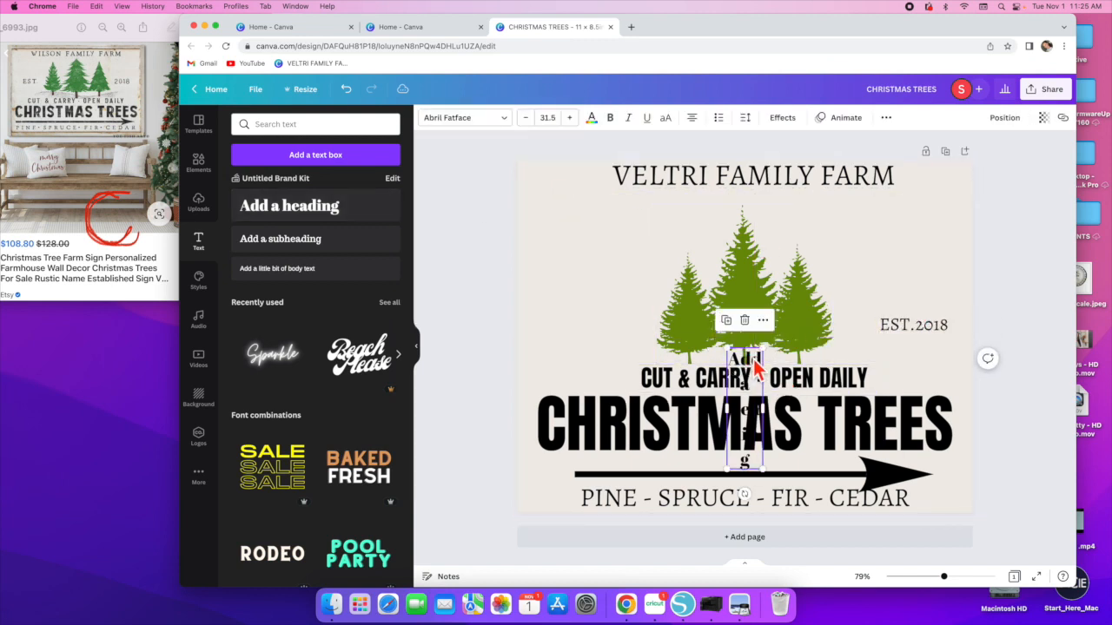
{"action": "left_click_drag", "start_coordinate": [752, 367], "coordinate": [596, 262]}
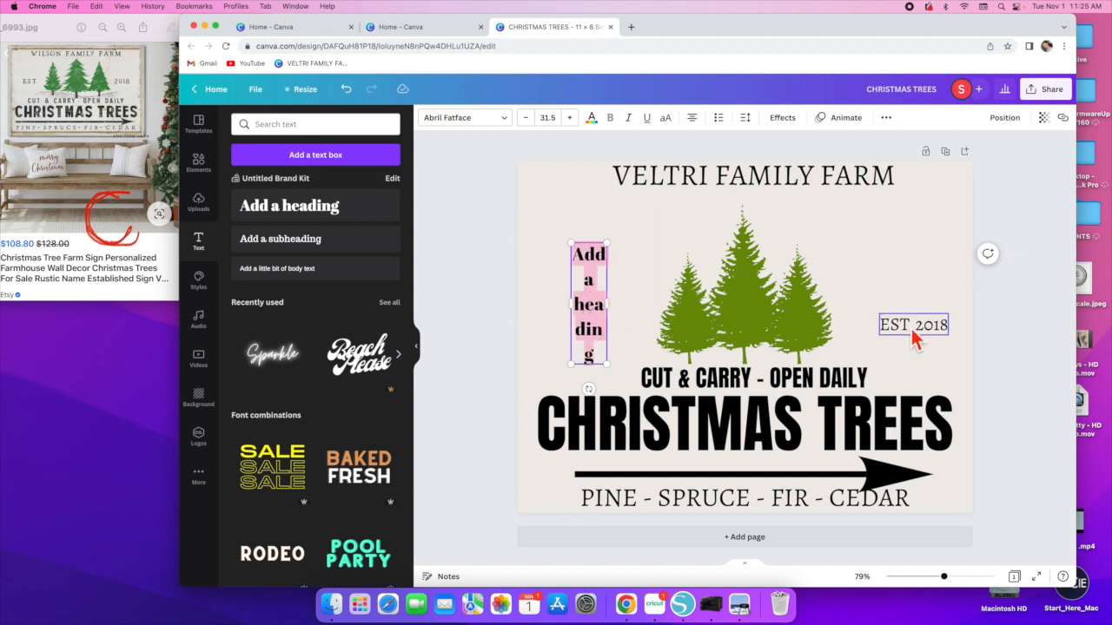
- Delete 2018 from the EST. text and move EST. to the upper left corner
{"action": "left_click", "coordinate": [940, 326]}
{"action": "double_click", "coordinate": [943, 327]}
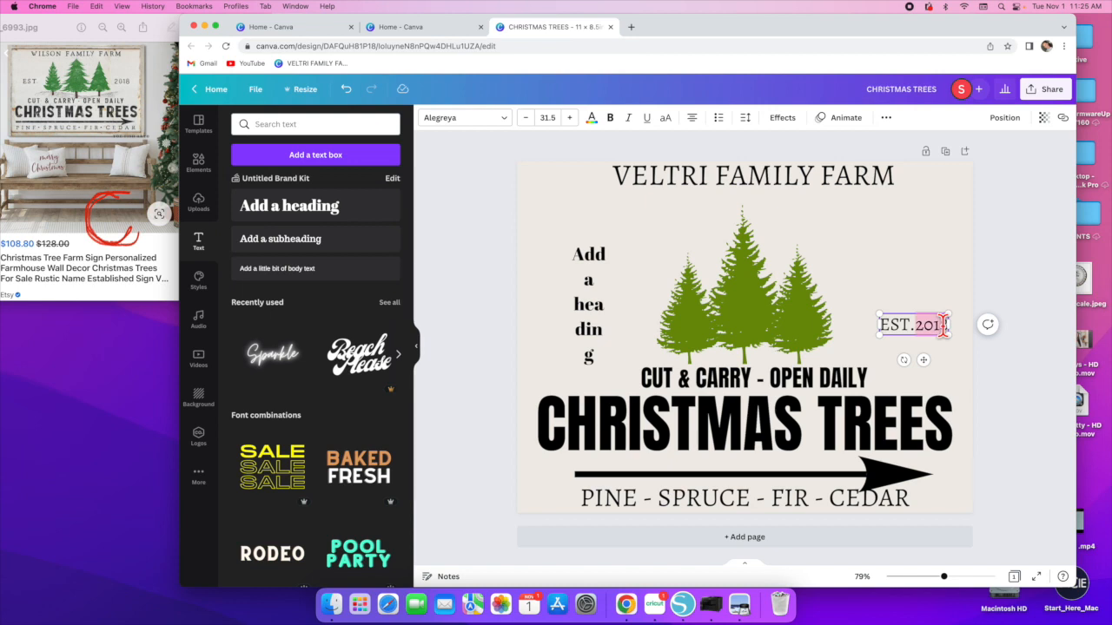
{"action": "key", "text": "BackSpace"}
{"action": "left_click", "coordinate": [942, 328]}
{"action": "left_click_drag", "start_coordinate": [915, 321], "coordinate": [545, 226]}
- Replace the new heading's text with 2018 and widen its box
{"action": "left_click", "coordinate": [588, 295]}
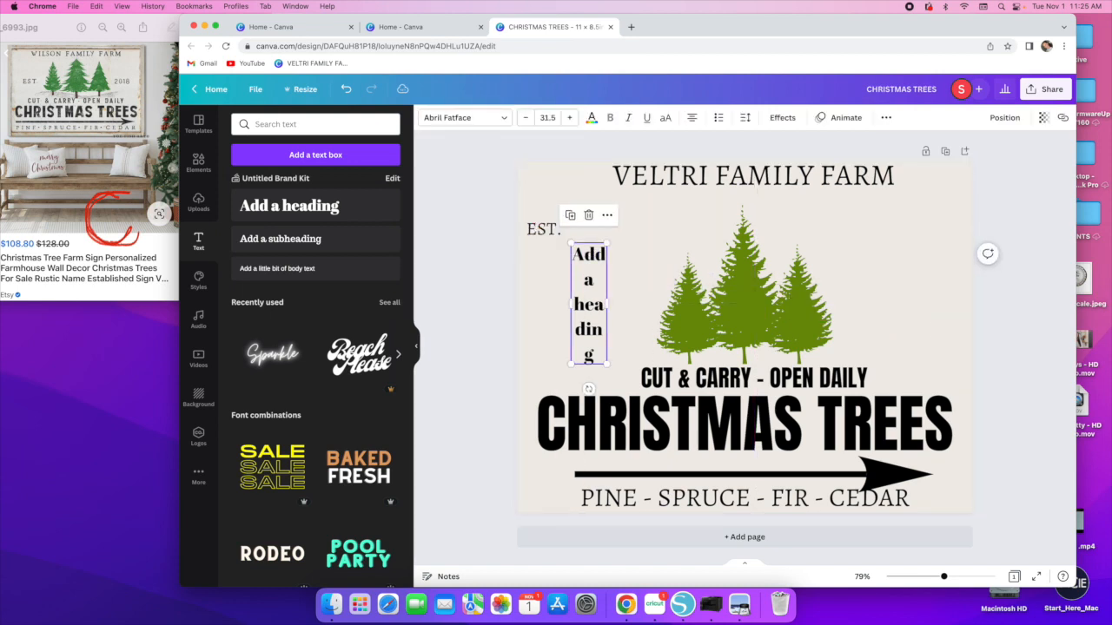
{"action": "triple_click", "coordinate": [591, 293]}
{"action": "type", "text": "2018"}
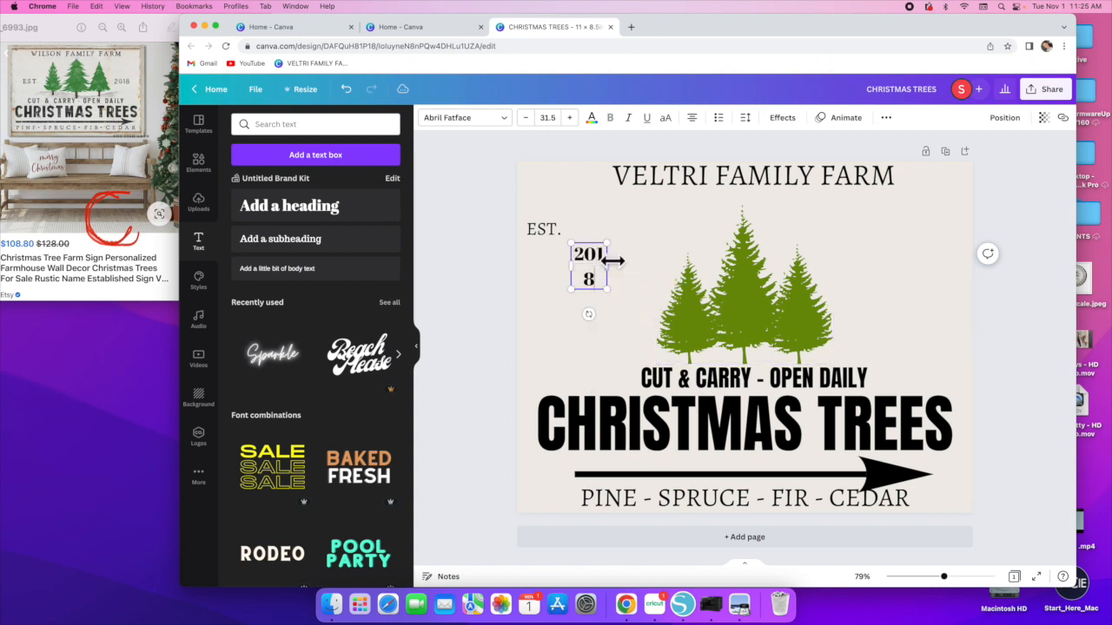
{"action": "left_click_drag", "start_coordinate": [599, 262], "coordinate": [618, 264]}
- Set 2018 to Alegreya, enlarge it to about 61 pt and place it right of the trees
{"action": "left_click", "coordinate": [465, 117]}
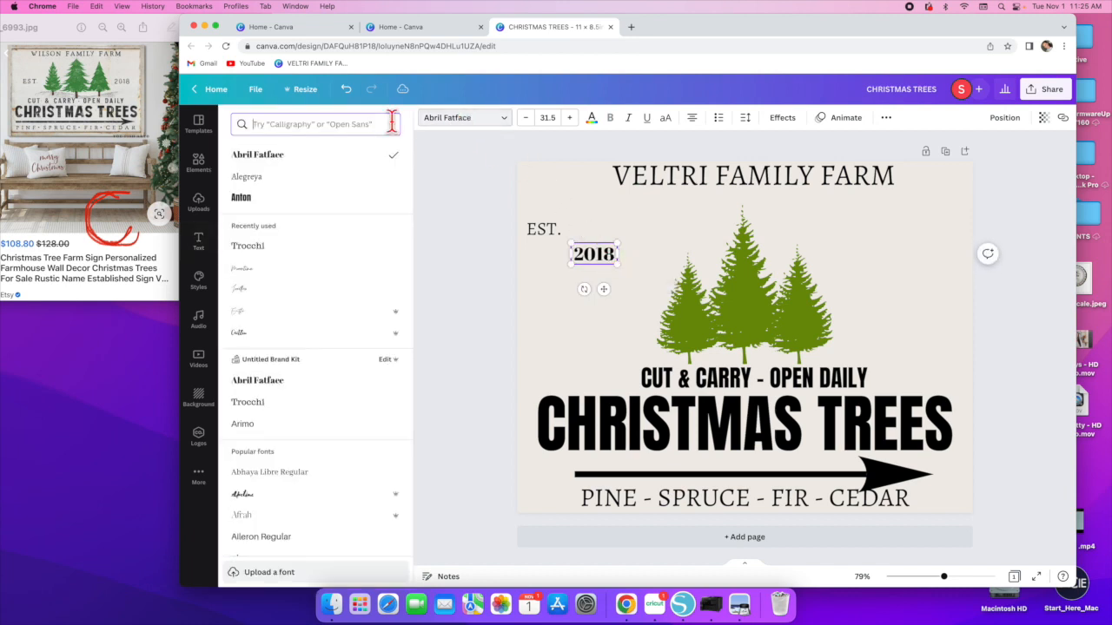
{"action": "left_click", "coordinate": [248, 177]}
{"action": "left_click_drag", "start_coordinate": [619, 267], "coordinate": [902, 302]}
{"action": "left_click", "coordinate": [596, 278]}
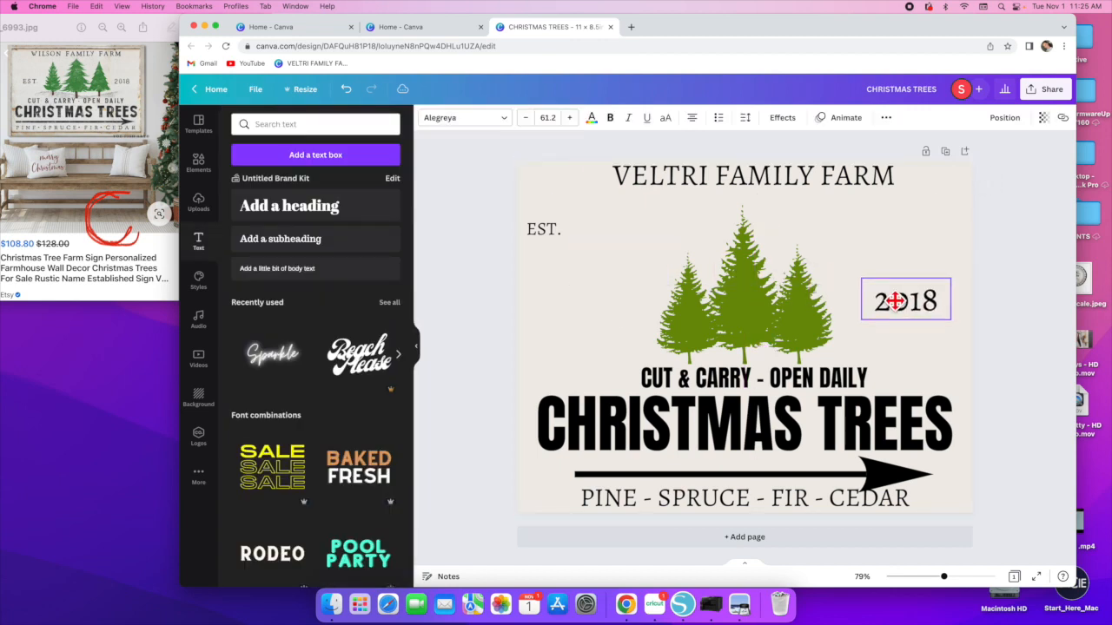
- Enlarge EST. to about 64 pt and place it left of the trees
{"action": "left_click", "coordinate": [554, 231]}
{"action": "left_click_drag", "start_coordinate": [563, 241], "coordinate": [574, 297]}
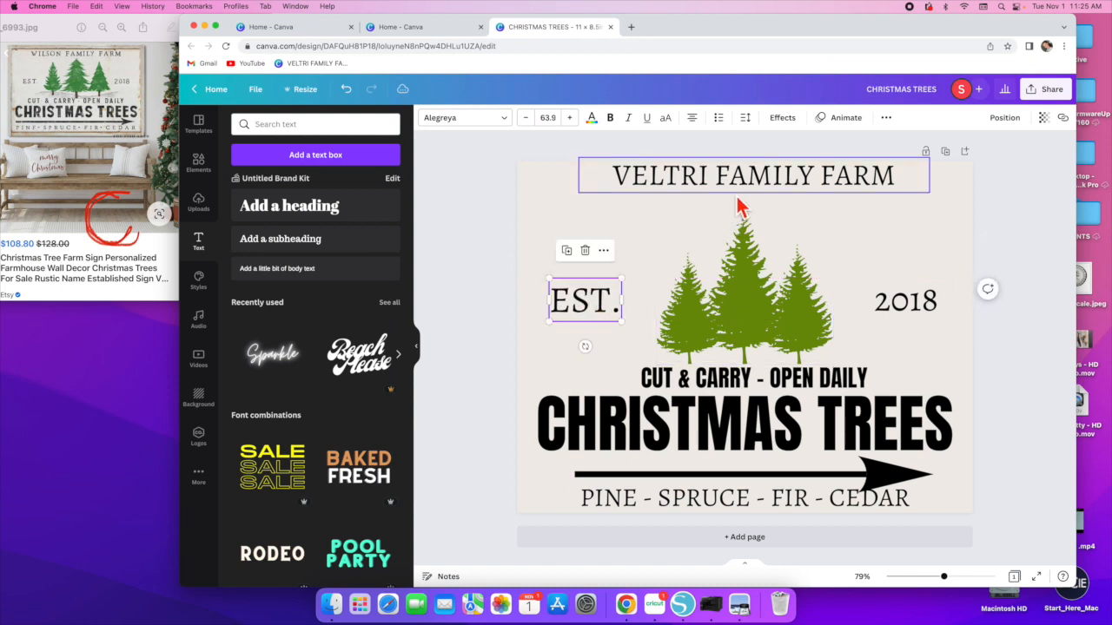
- Resize and reposition the pine trees to sit centered between EST. and 2018
{"action": "left_click_drag", "start_coordinate": [766, 307], "coordinate": [764, 294]}
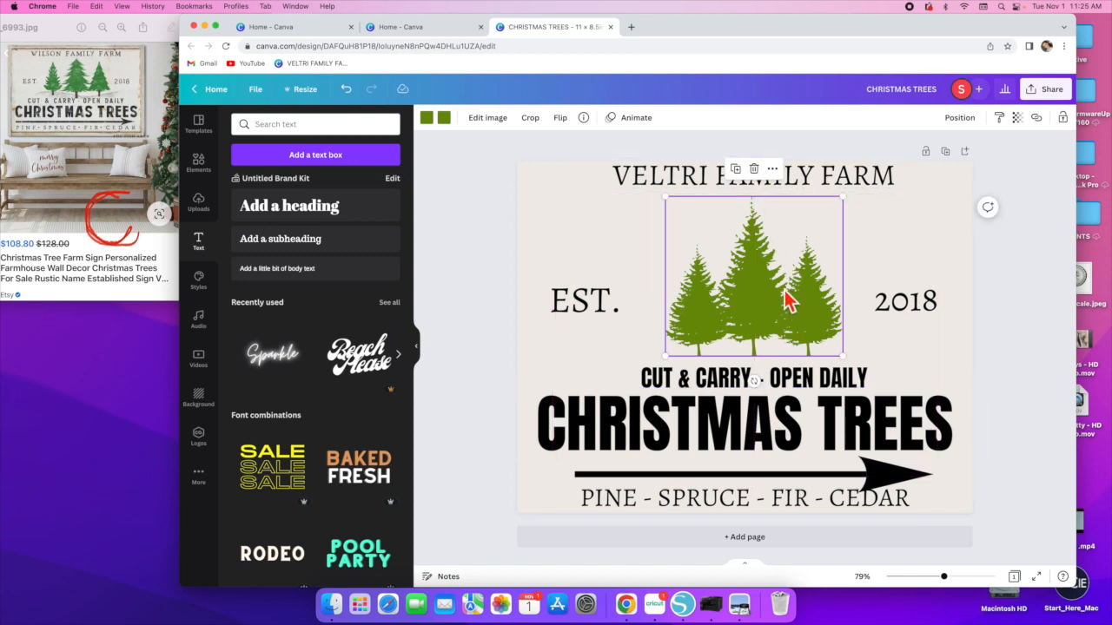
{"action": "left_click_drag", "start_coordinate": [842, 356], "coordinate": [834, 231]}
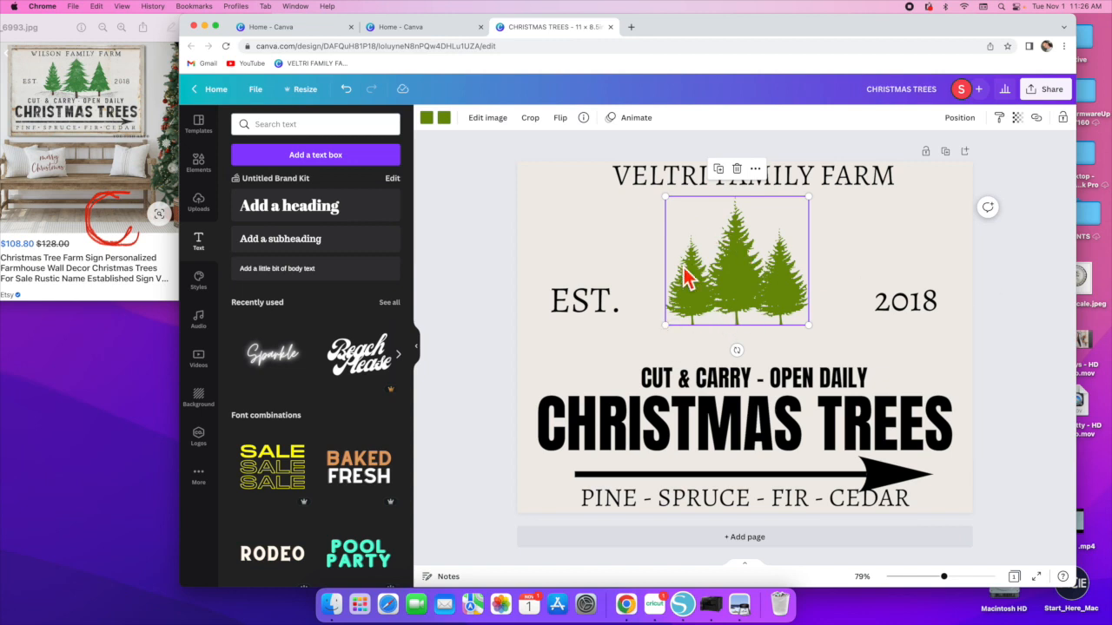
{"action": "left_click_drag", "start_coordinate": [666, 327], "coordinate": [605, 384]}
{"action": "left_click_drag", "start_coordinate": [720, 322], "coordinate": [760, 305]}
{"action": "left_click_drag", "start_coordinate": [856, 193], "coordinate": [844, 205]}
{"action": "left_click_drag", "start_coordinate": [757, 303], "coordinate": [753, 283]}
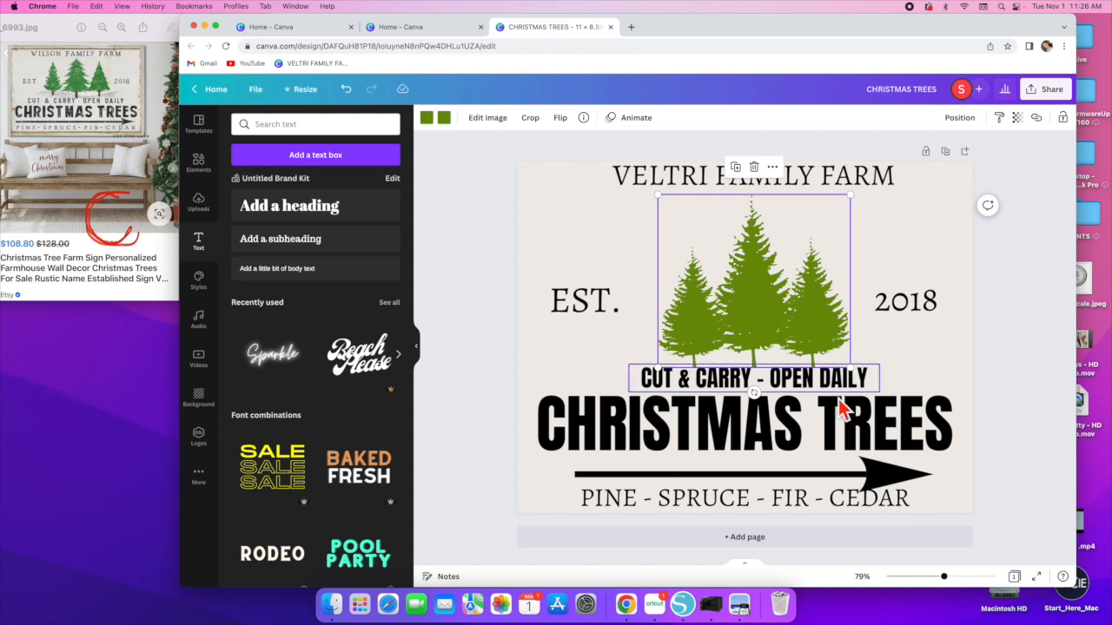
- Shrink the CHRISTMAS TREES heading slightly and adjust the arrow beneath it
{"action": "left_click", "coordinate": [811, 390]}
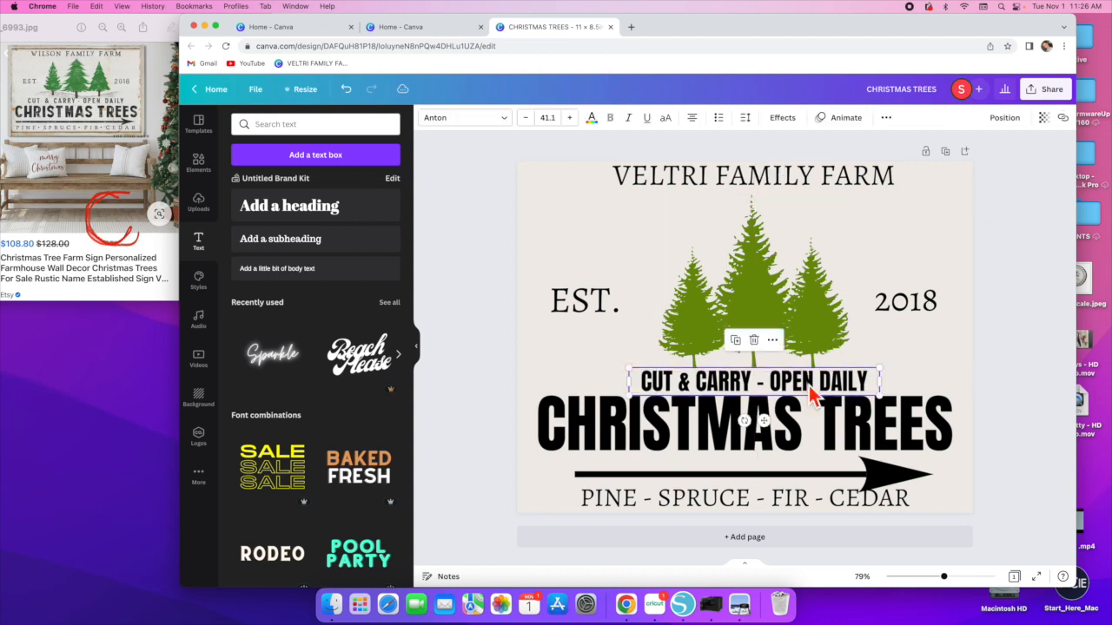
{"action": "left_click", "coordinate": [820, 434]}
{"action": "left_click_drag", "start_coordinate": [983, 385], "coordinate": [957, 393]}
{"action": "left_click_drag", "start_coordinate": [851, 417], "coordinate": [864, 426]}
{"action": "left_click_drag", "start_coordinate": [890, 486], "coordinate": [882, 470]}
- Shrink the tree-types line to about 43 pt
{"action": "left_click", "coordinate": [950, 514]}
{"action": "left_click", "coordinate": [902, 502]}
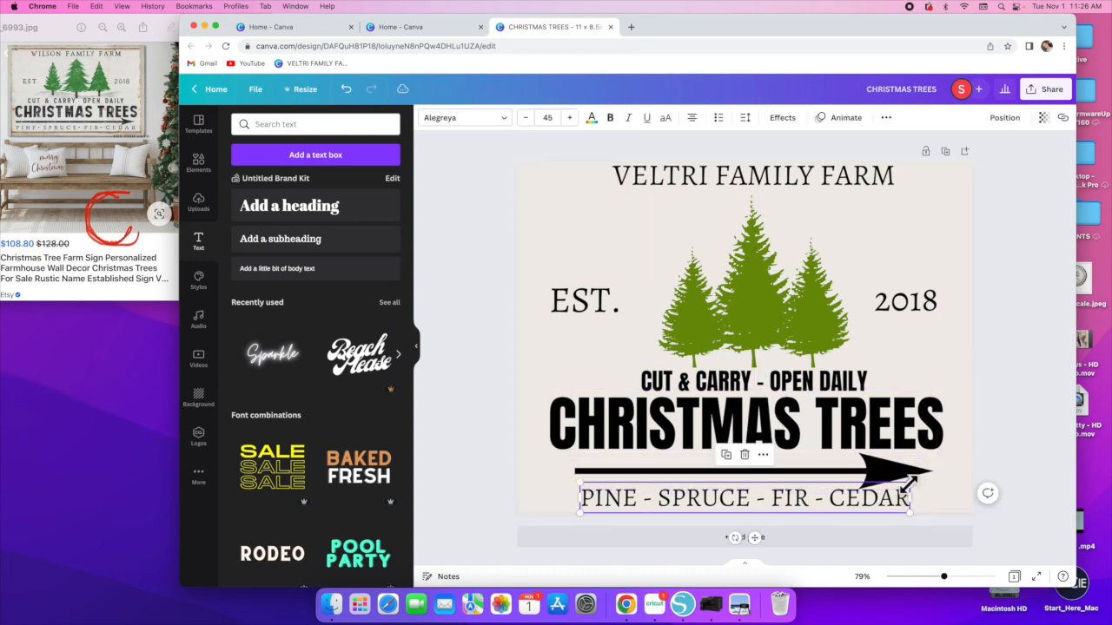
{"action": "left_click_drag", "start_coordinate": [906, 486], "coordinate": [889, 486]}
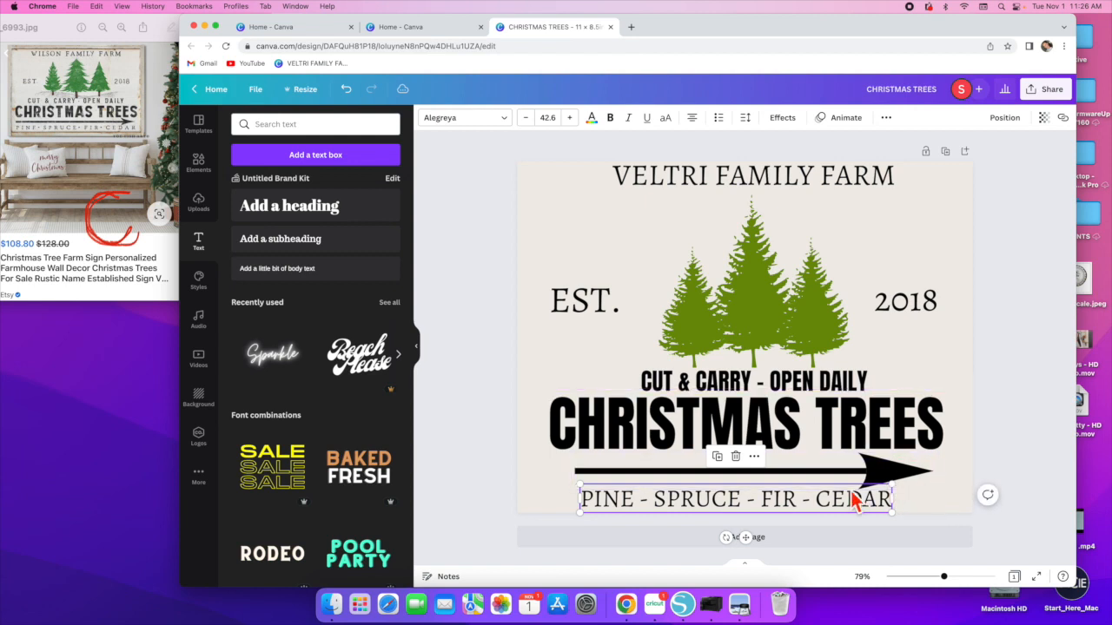
- Nudge the CUT & CARRY - OPEN DAILY line slightly left
{"action": "left_click", "coordinate": [936, 373]}
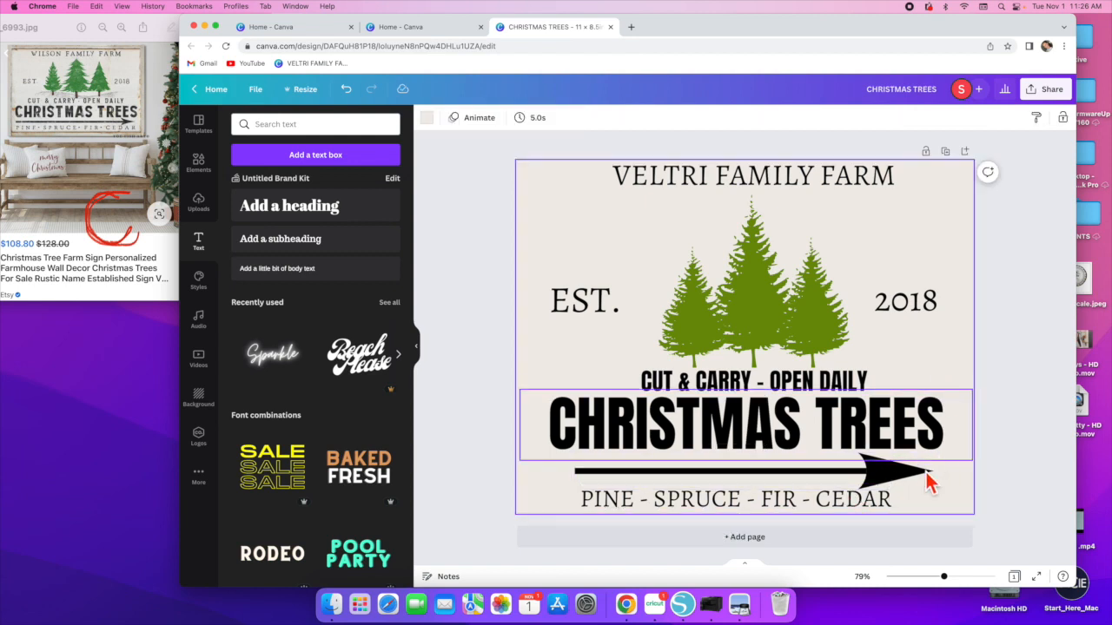
{"action": "left_click", "coordinate": [796, 382]}
{"action": "left_click_drag", "start_coordinate": [796, 383], "coordinate": [789, 381]}
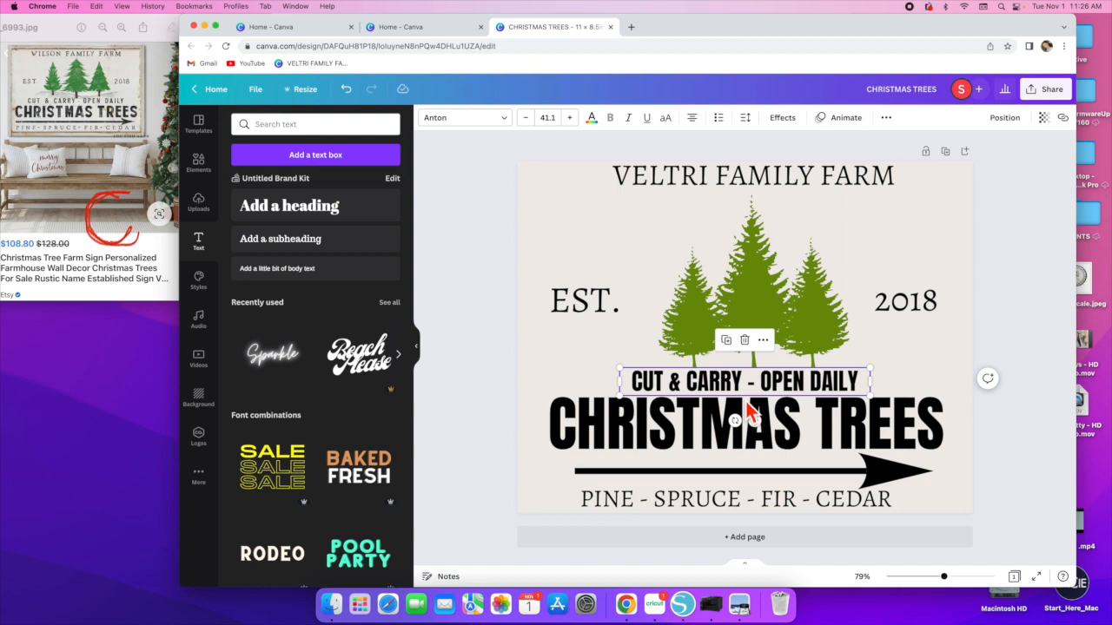
- Select all elements and align them to the horizontal center
{"action": "left_click_drag", "start_coordinate": [480, 157], "coordinate": [1049, 570]}
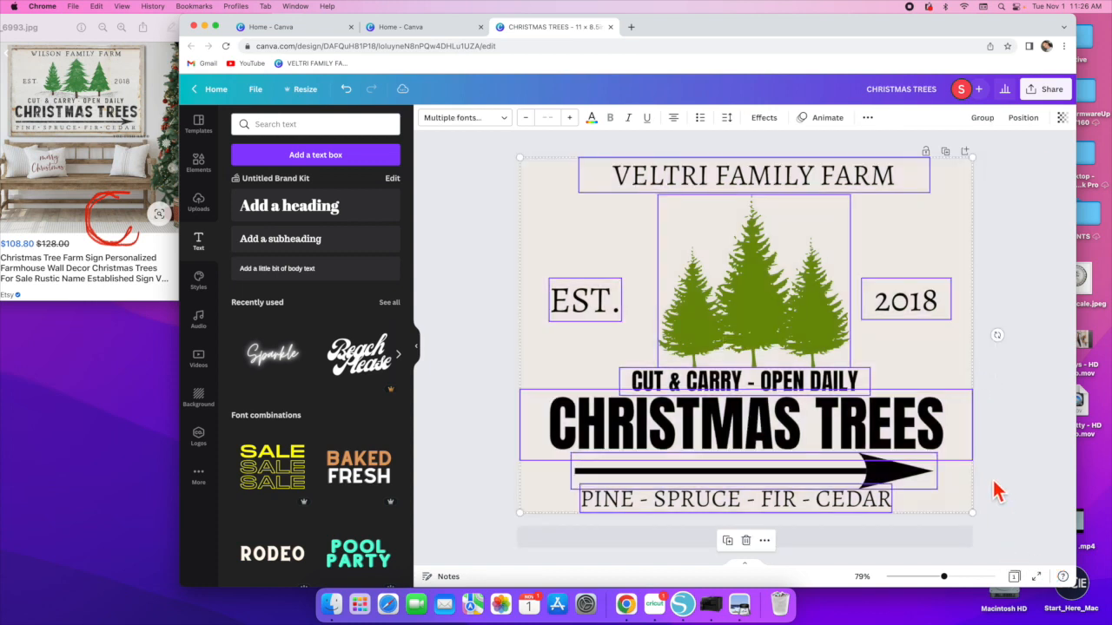
{"action": "left_click", "coordinate": [1018, 122]}
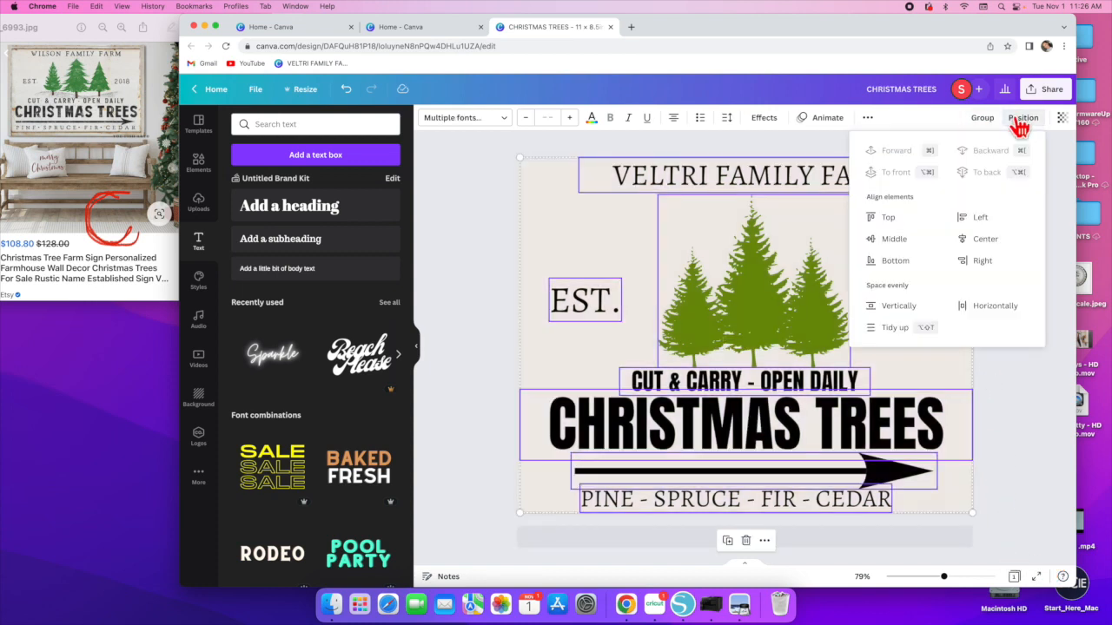
{"action": "left_click", "coordinate": [986, 244]}
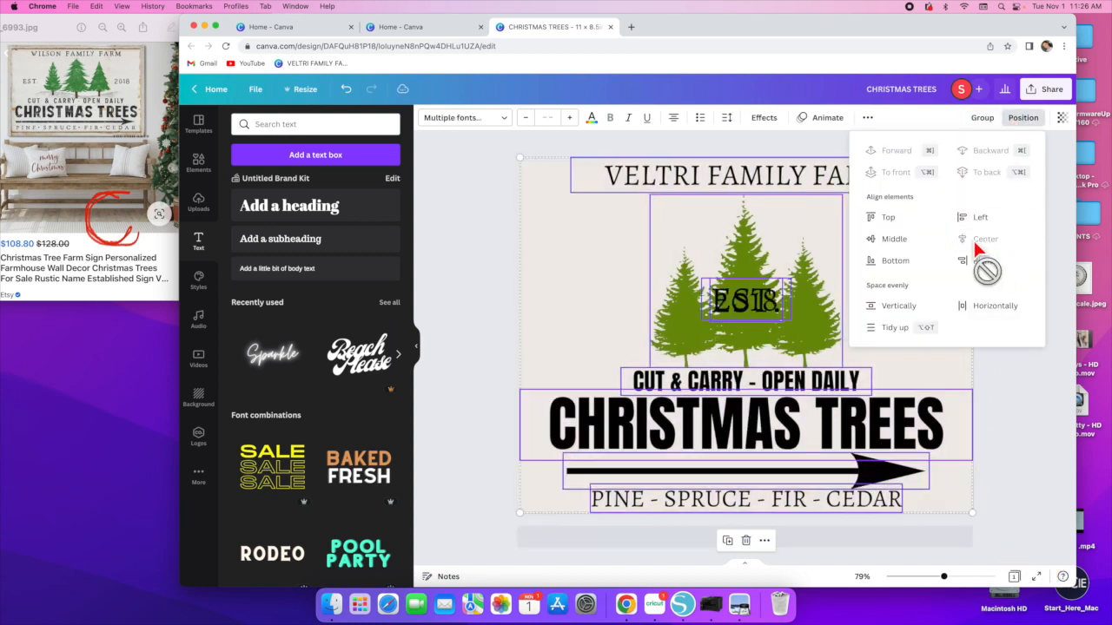
- Move EST. back to the left of the trees
{"action": "left_click", "coordinate": [491, 304]}
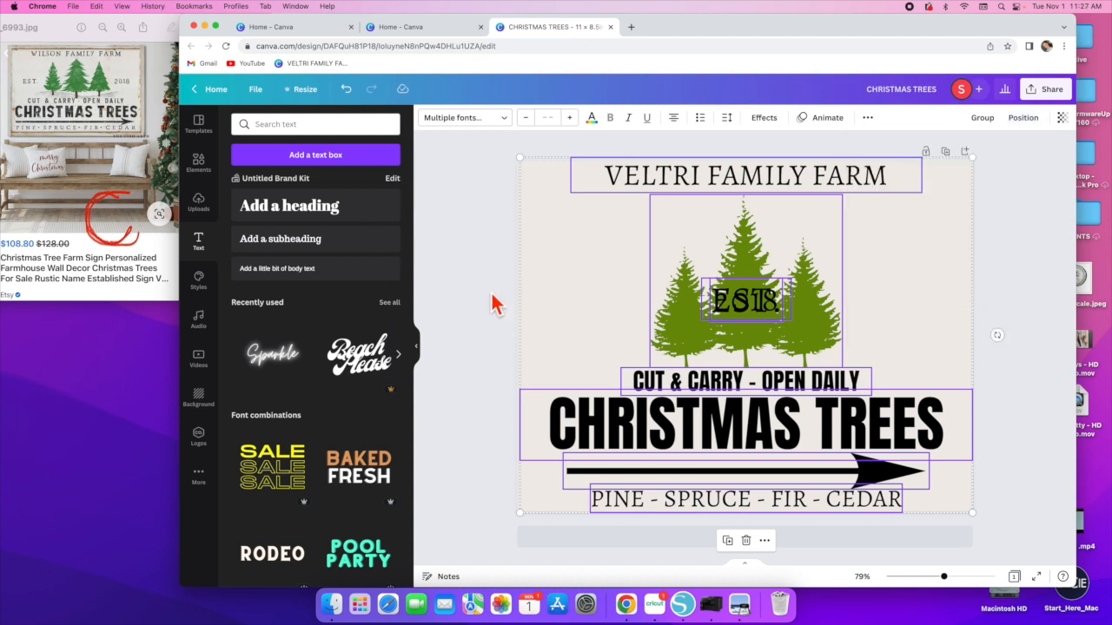
{"action": "left_click", "coordinate": [491, 304]}
{"action": "left_click_drag", "start_coordinate": [748, 300], "coordinate": [597, 301]}
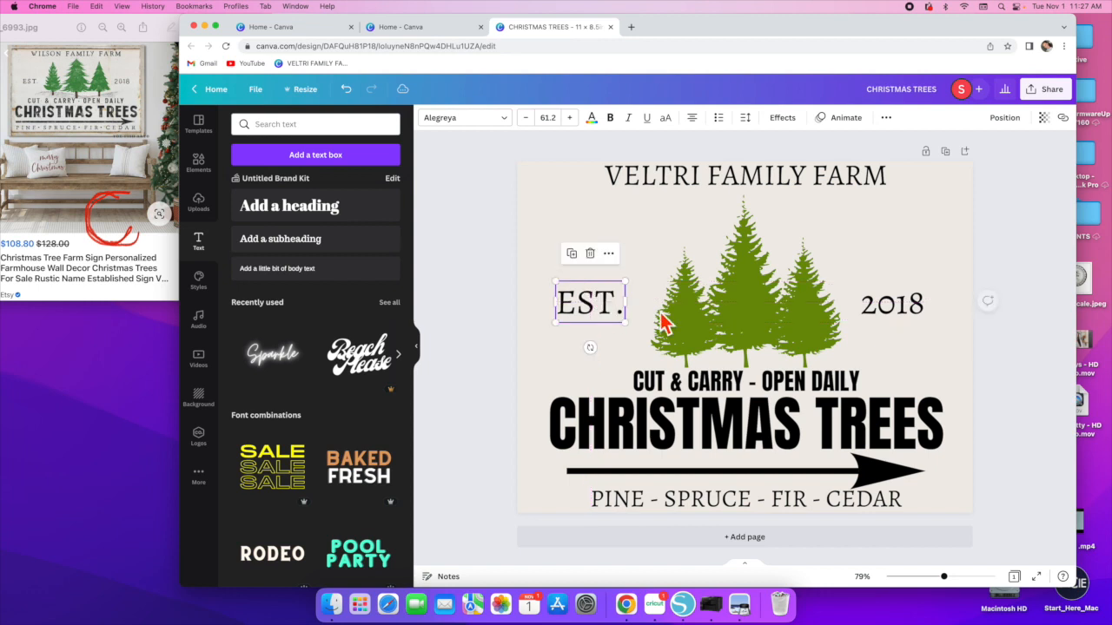
{"action": "left_click", "coordinate": [1031, 372]}
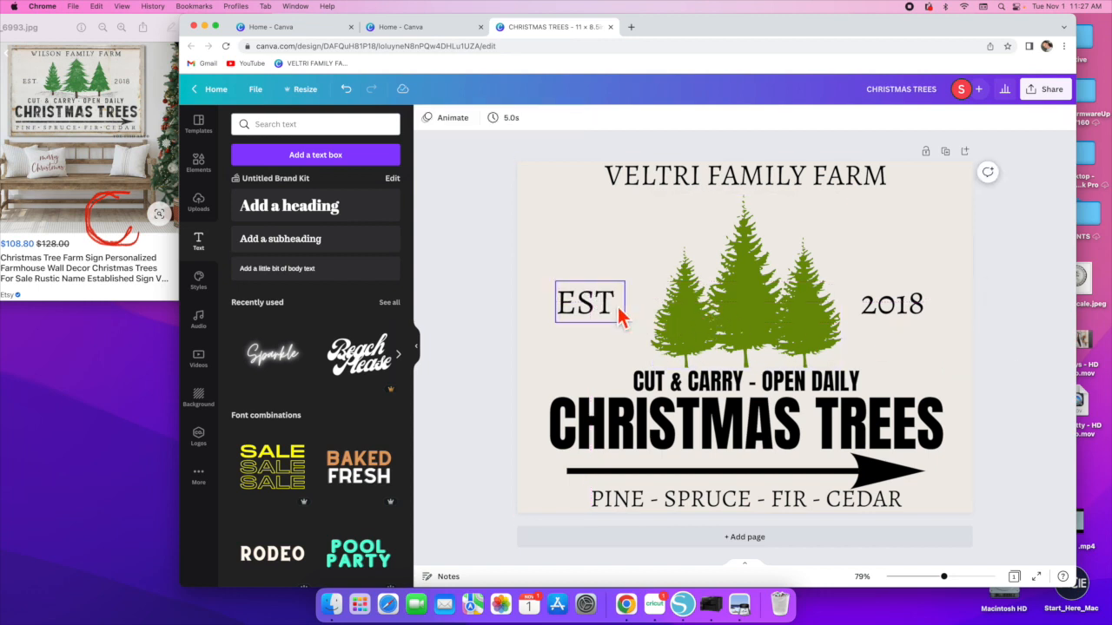
{"action": "left_click", "coordinate": [568, 320]}
{"action": "left_click_drag", "start_coordinate": [554, 322], "coordinate": [563, 318]}
- Search the elements library for DISTRESSED
{"action": "left_click", "coordinate": [982, 359]}
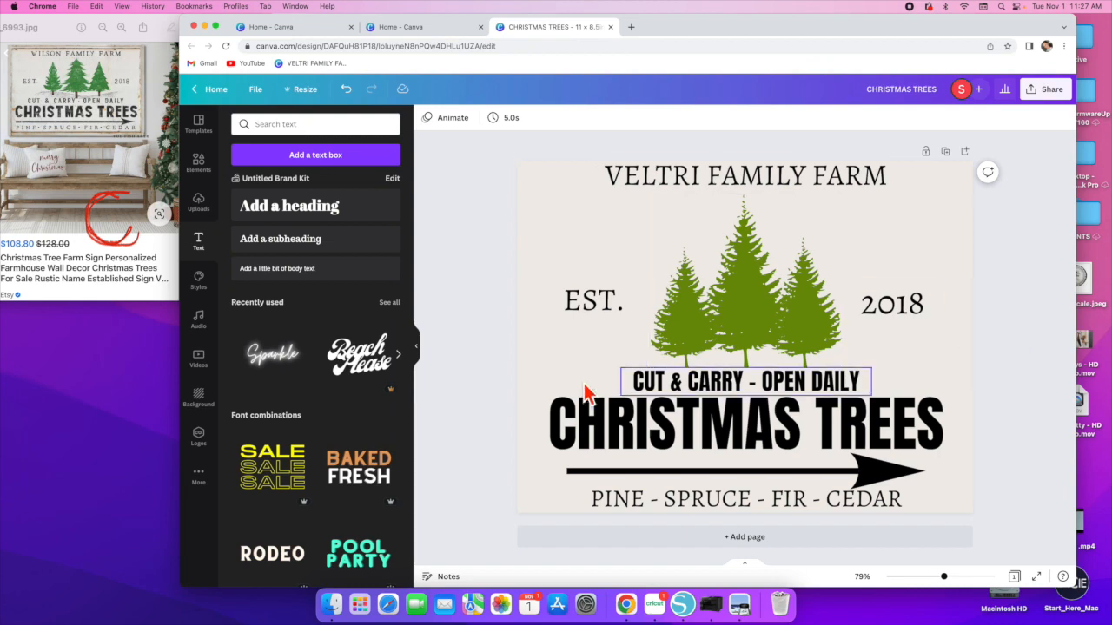
{"action": "left_click", "coordinate": [199, 167]}
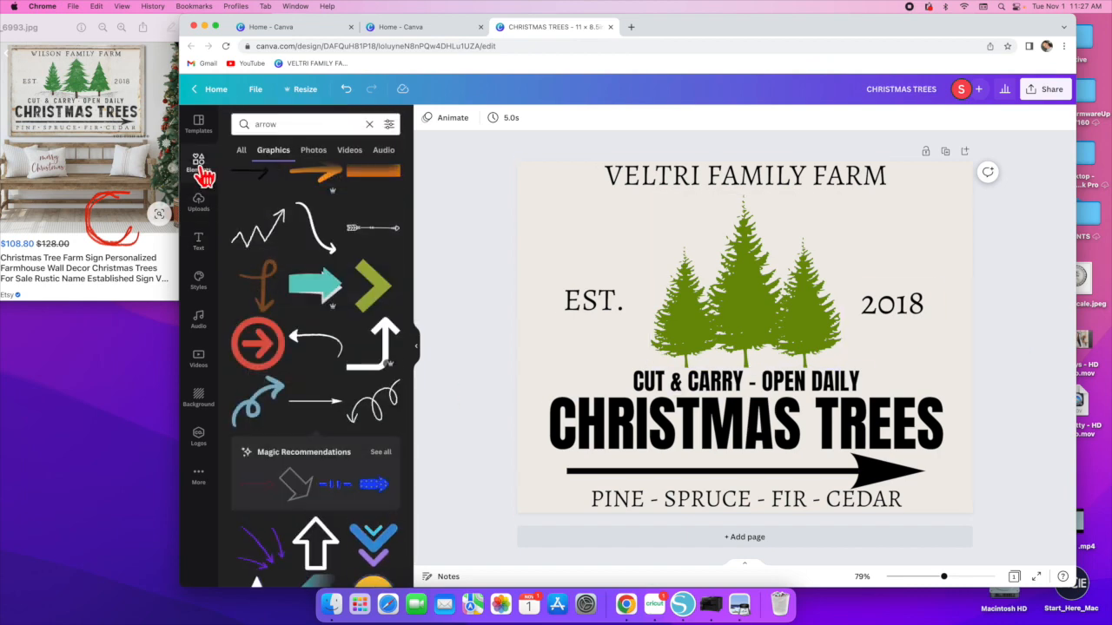
{"action": "left_click", "coordinate": [369, 125]}
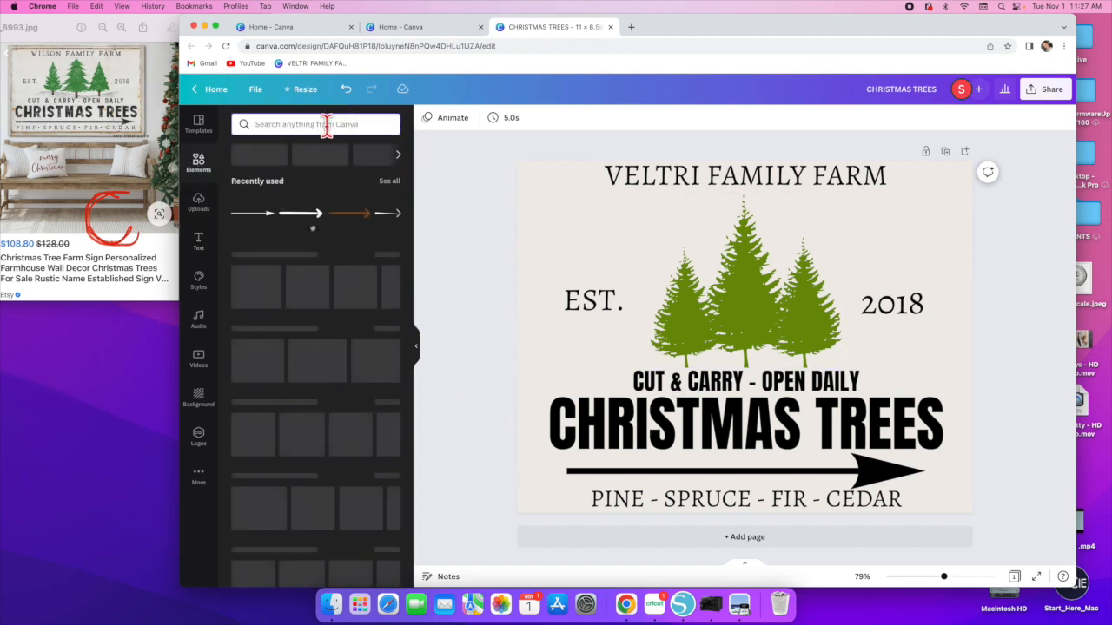
{"action": "type", "text": "DISTRESSE"}
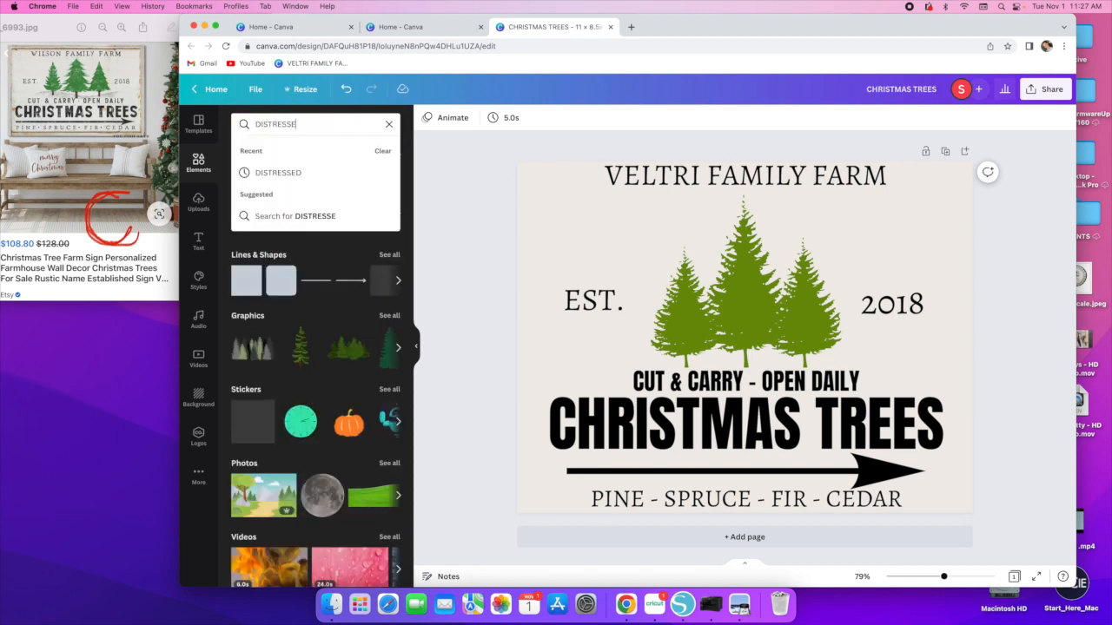
{"action": "type", "text": "D"}
{"action": "key", "text": "Return"}
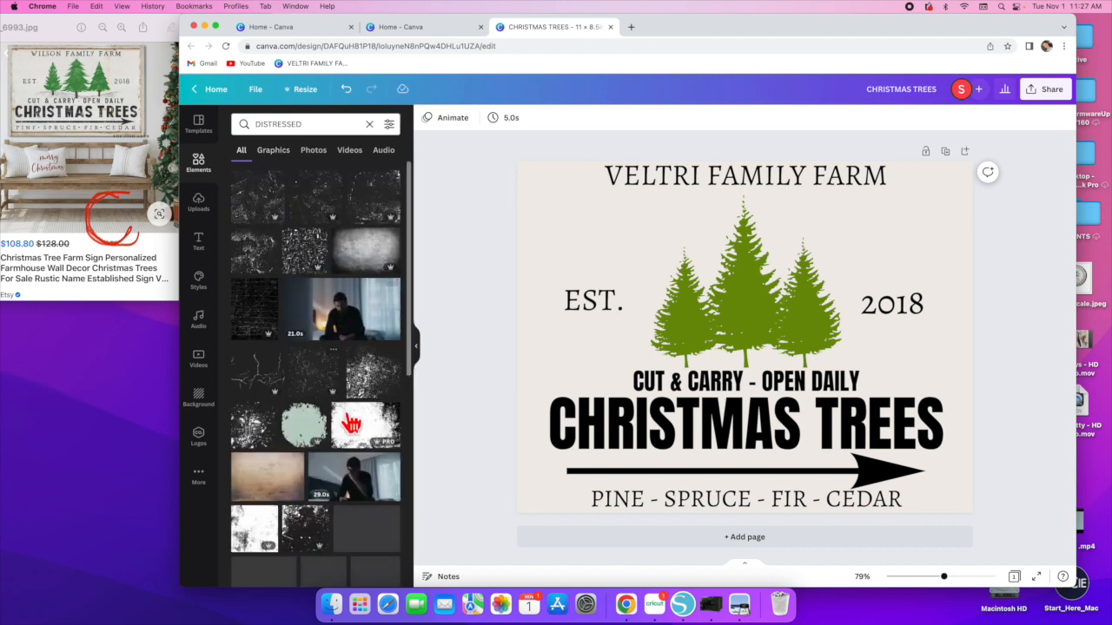
- Add a distressed texture graphic over the design and recolor it to the beige document colour
{"action": "left_click", "coordinate": [273, 156]}
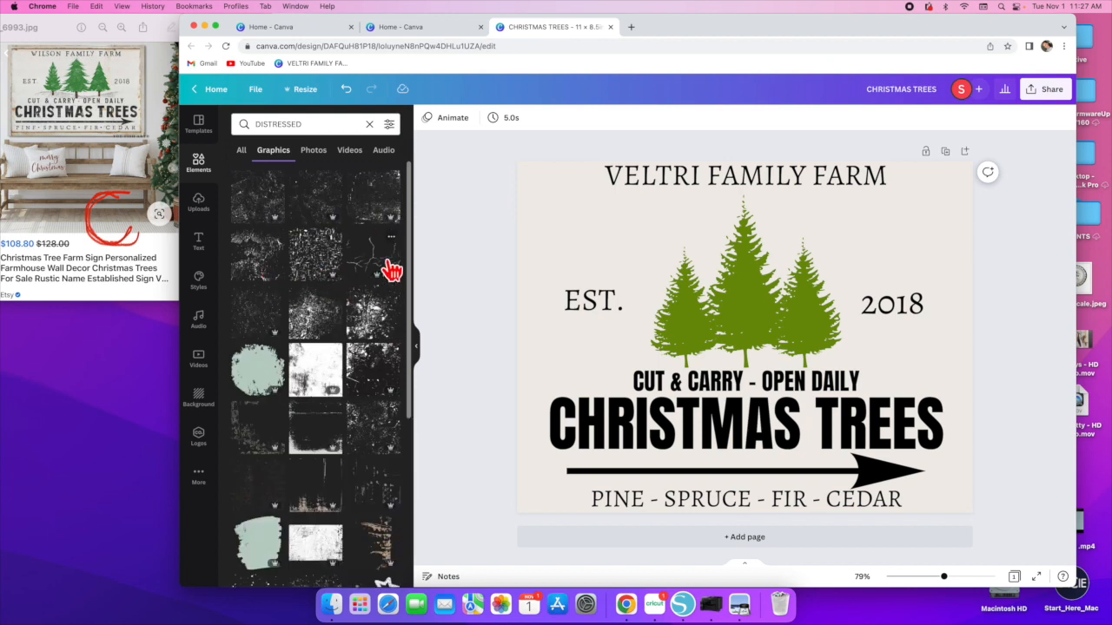
{"action": "left_click", "coordinate": [258, 269]}
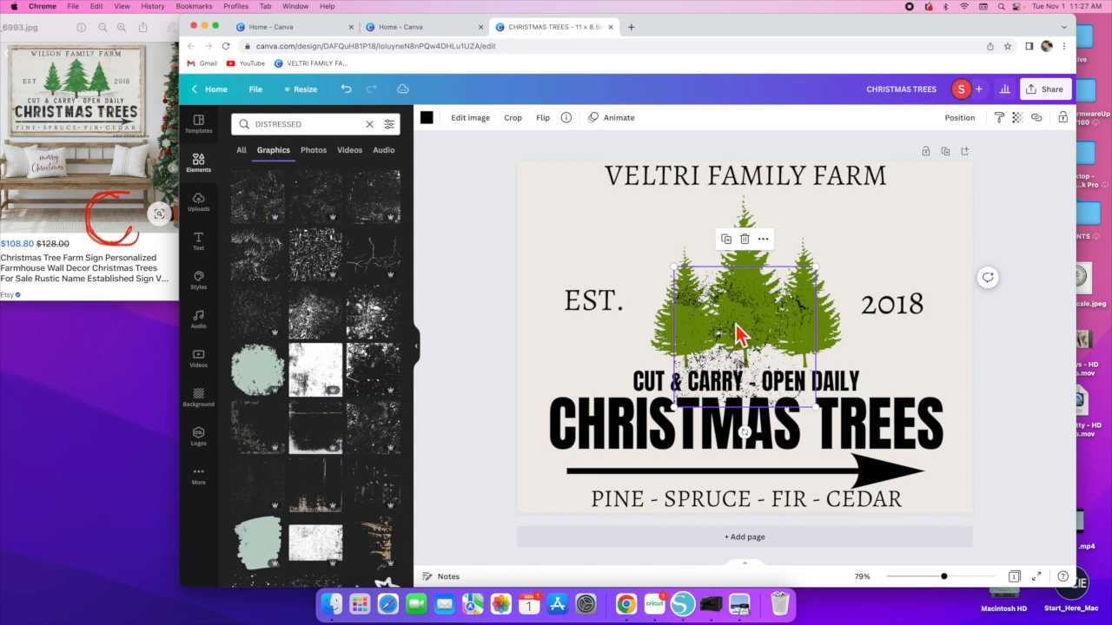
{"action": "left_click", "coordinate": [426, 119]}
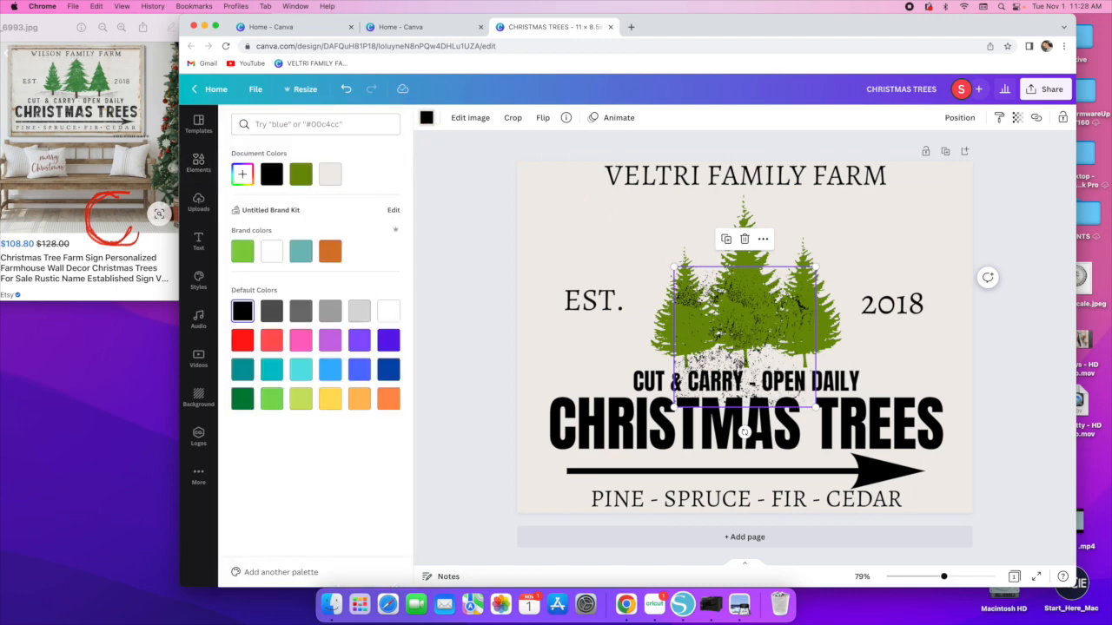
{"action": "left_click", "coordinate": [272, 251]}
{"action": "left_click", "coordinate": [331, 176]}
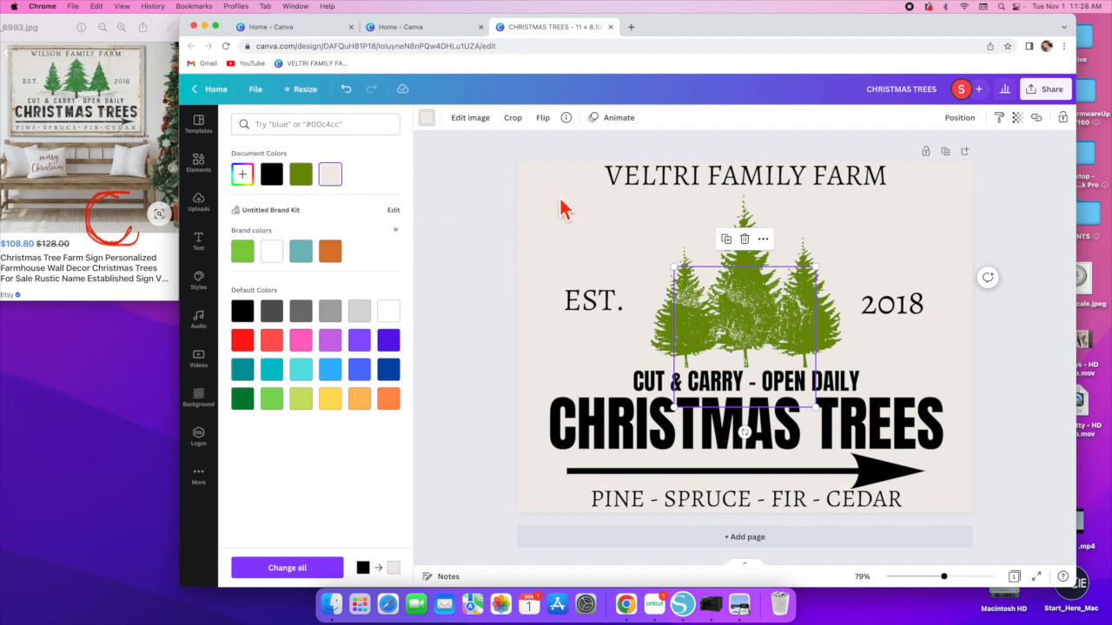
- Enlarge the distressed texture to cover the whole page and bring it to the front
{"action": "left_click_drag", "start_coordinate": [673, 406], "coordinate": [224, 479]}
{"action": "left_click_drag", "start_coordinate": [727, 355], "coordinate": [828, 289]}
{"action": "left_click_drag", "start_coordinate": [921, 198], "coordinate": [1107, 109]}
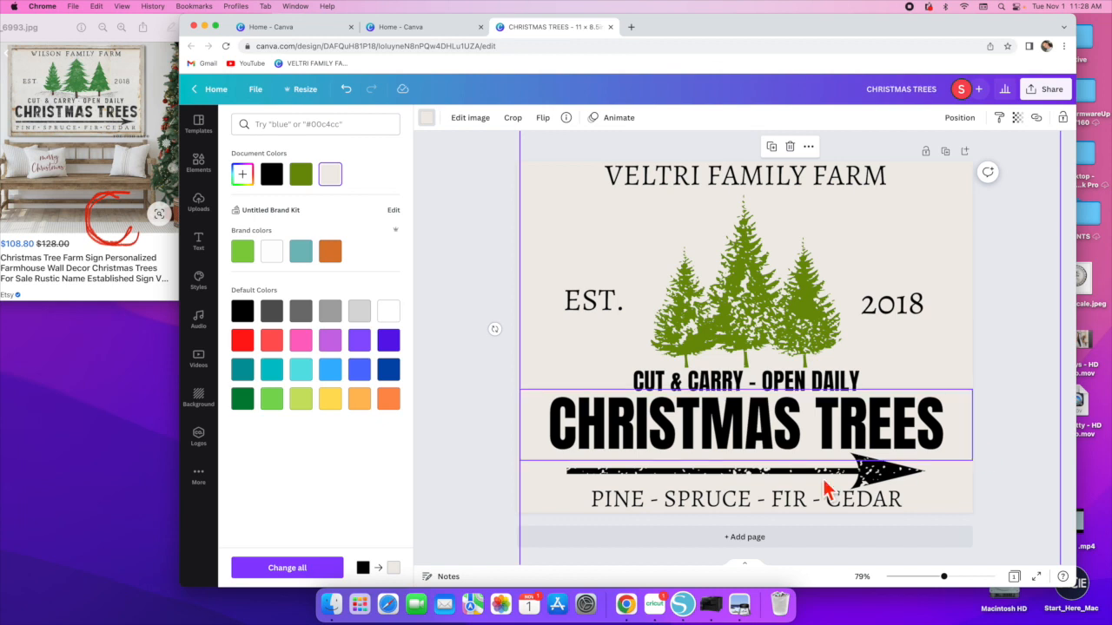
{"action": "left_click", "coordinate": [959, 118]}
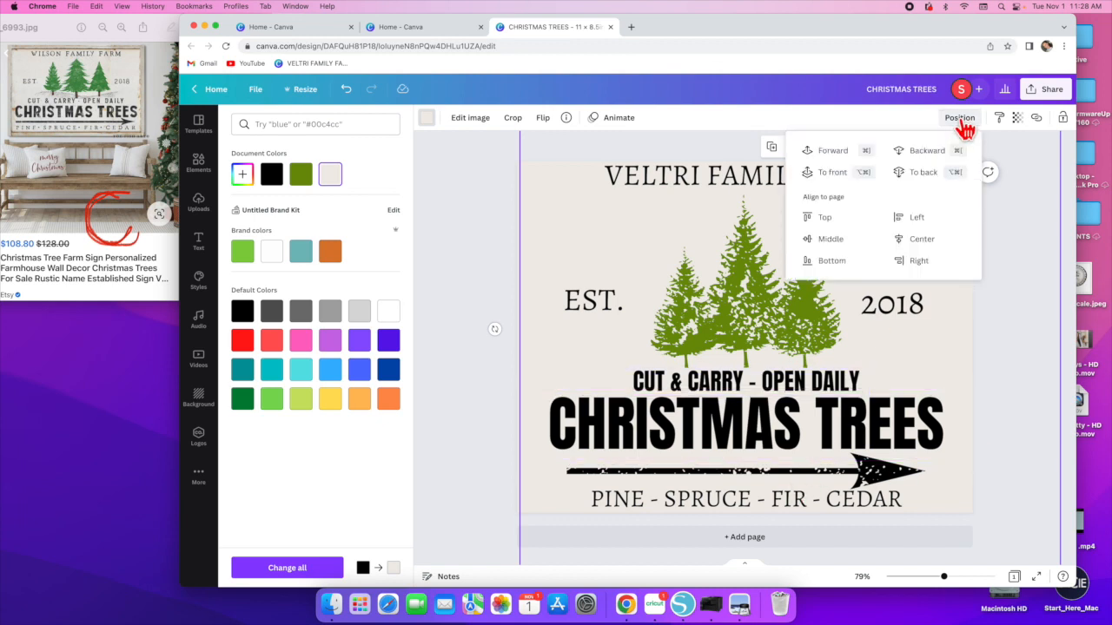
{"action": "left_click", "coordinate": [820, 178]}
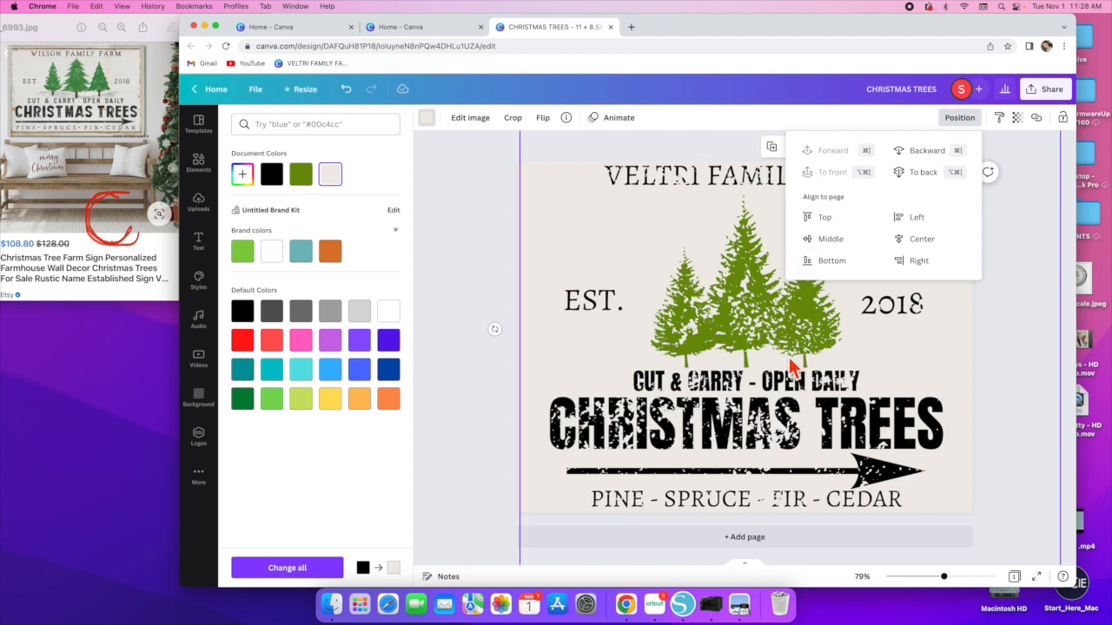
- Reposition the distressed texture over the design to adjust where the wear falls on the trees and text
{"action": "mouse_move", "coordinate": [749, 337]}
{"action": "left_mouse_down"}
{"action": "mouse_move", "coordinate": [767, 339]}
{"action": "mouse_move", "coordinate": [749, 346]}
{"action": "left_mouse_up"}
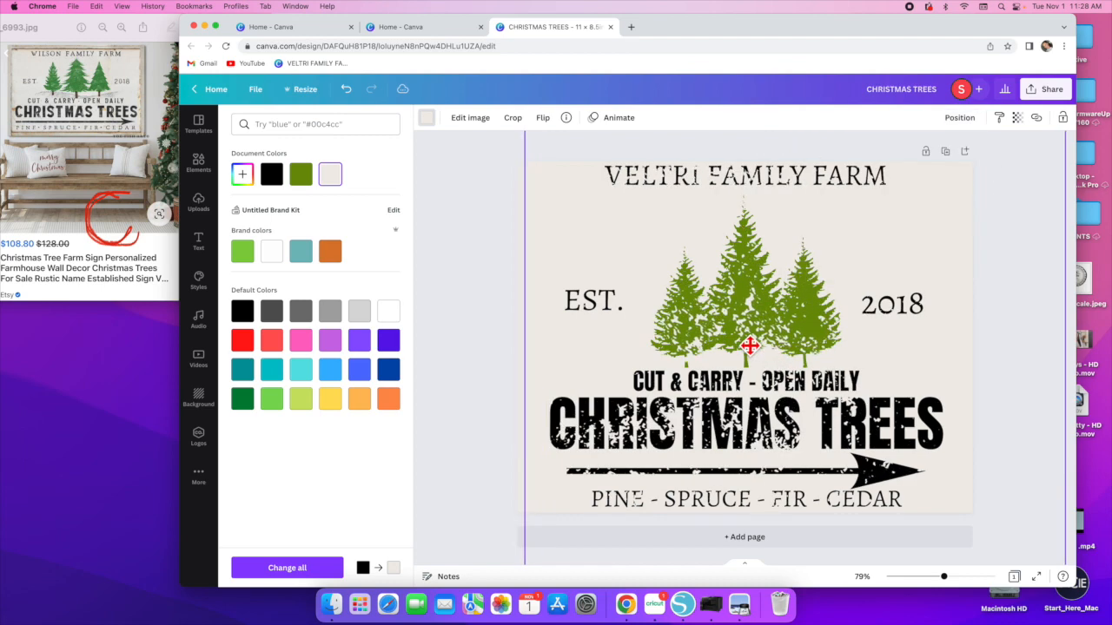
{"action": "left_click_drag", "start_coordinate": [749, 346], "coordinate": [739, 305]}
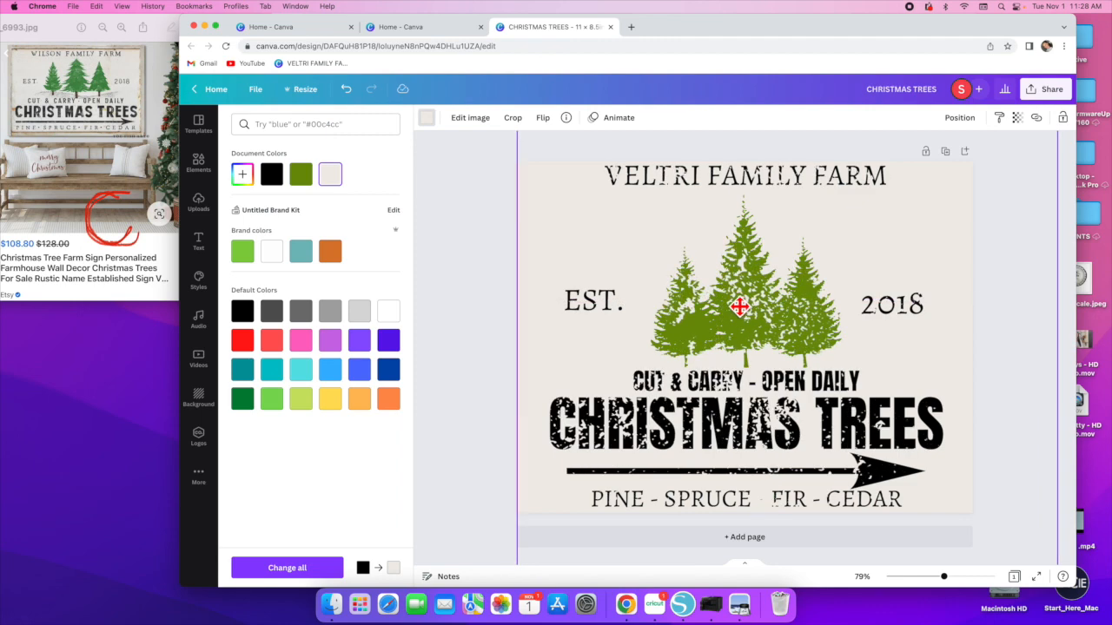
{"action": "left_click_drag", "start_coordinate": [739, 306], "coordinate": [787, 335]}
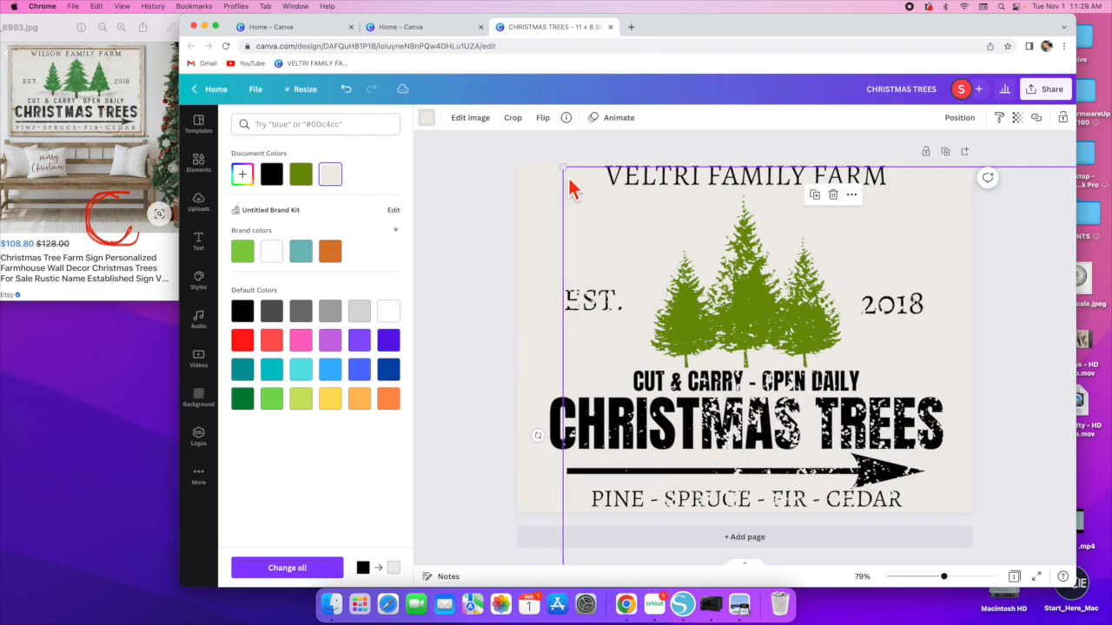
{"action": "left_click_drag", "start_coordinate": [559, 167], "coordinate": [524, 191]}
{"action": "left_click_drag", "start_coordinate": [735, 325], "coordinate": [761, 296]}
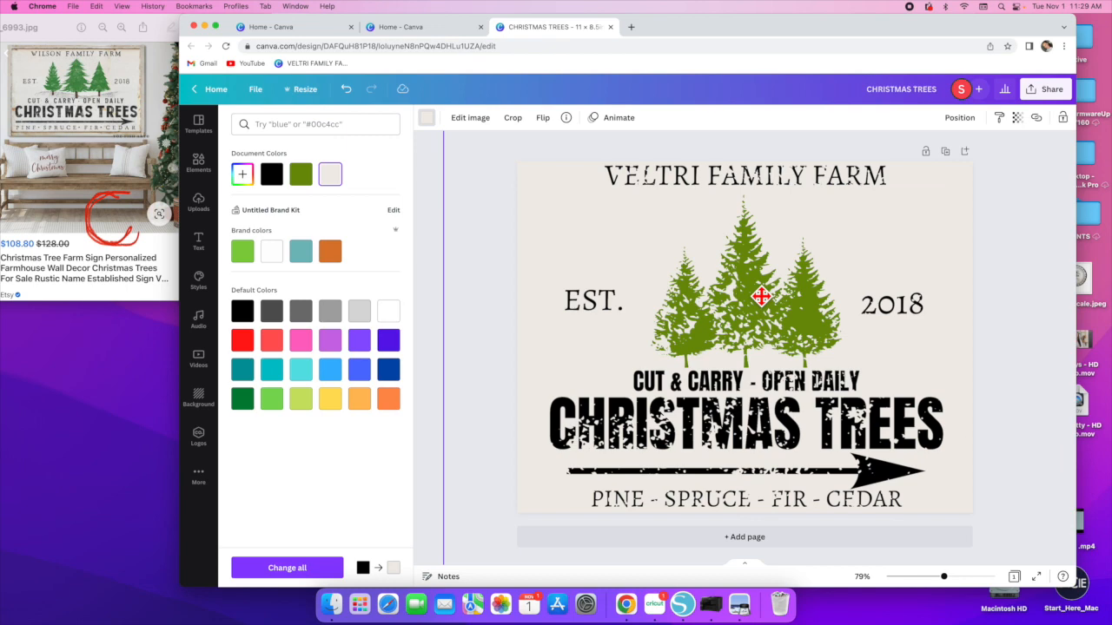
{"action": "mouse_move", "coordinate": [761, 296]}
{"action": "left_mouse_down"}
{"action": "mouse_move", "coordinate": [766, 323]}
{"action": "mouse_move", "coordinate": [790, 318]}
{"action": "mouse_move", "coordinate": [780, 293]}
{"action": "left_mouse_up"}
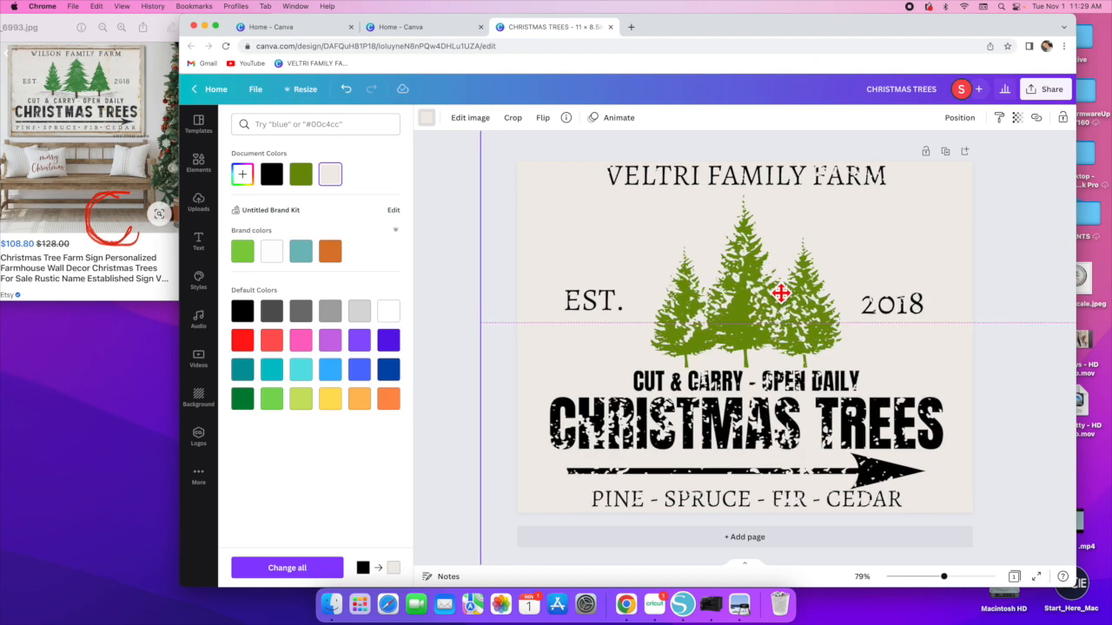
{"action": "left_click_drag", "start_coordinate": [780, 294], "coordinate": [788, 296]}
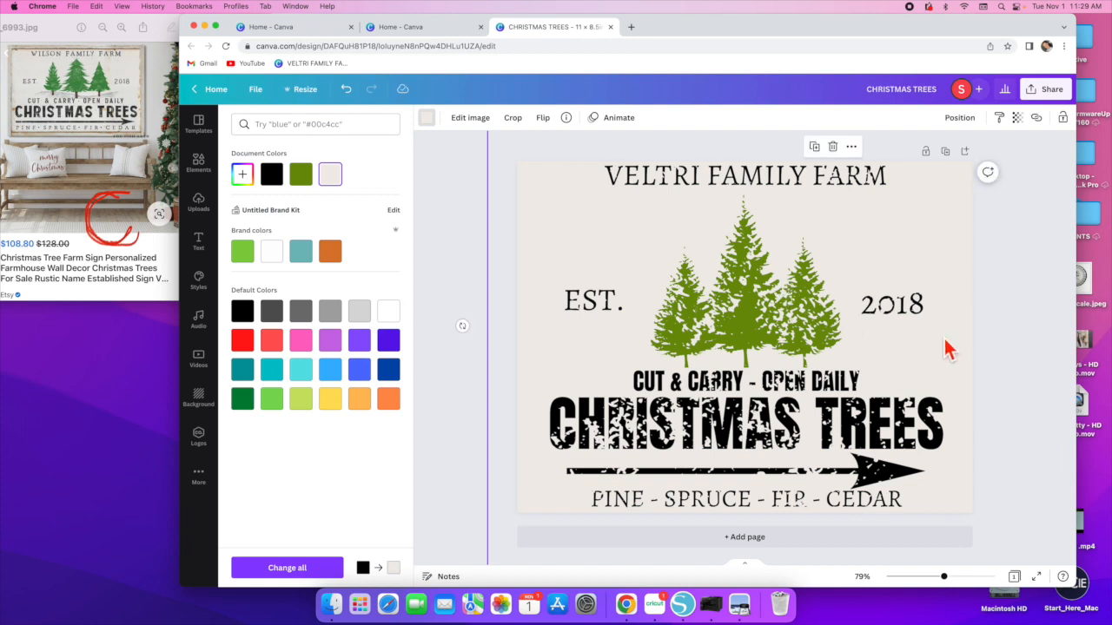
{"action": "left_click", "coordinate": [1022, 349]}
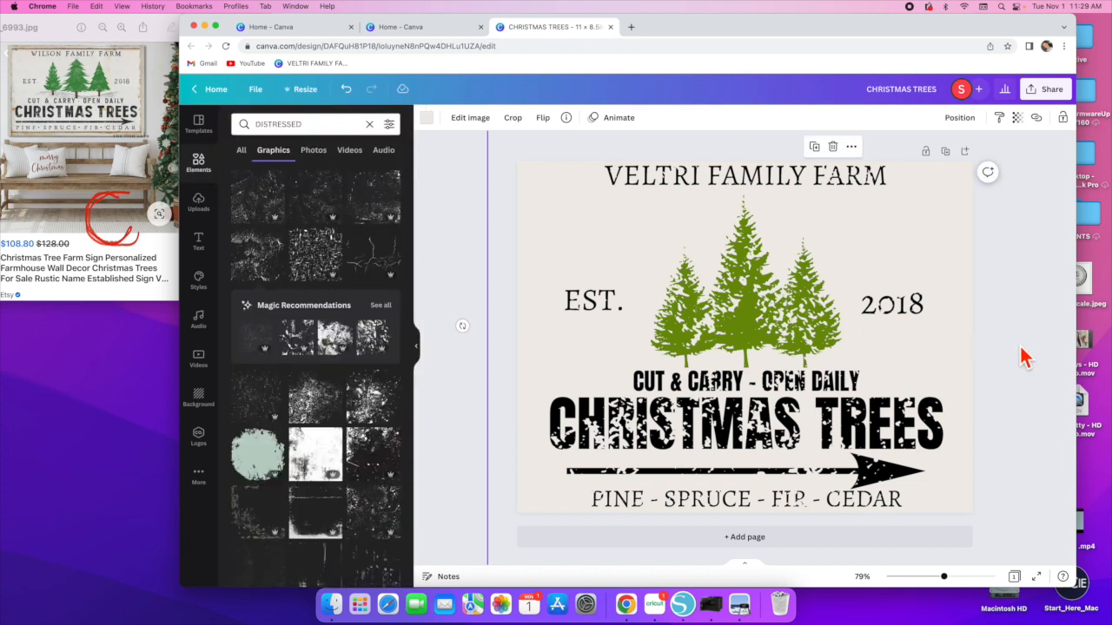
{"action": "left_click", "coordinate": [1027, 345]}
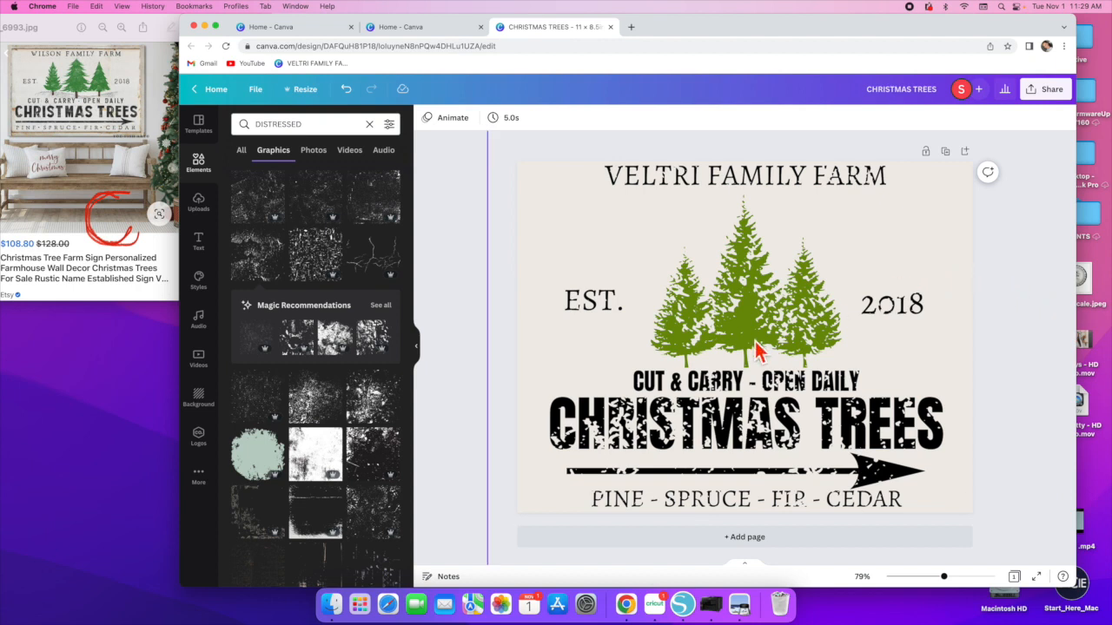
- Download the design as a PDF Print file and open the downloaded file
{"action": "left_click", "coordinate": [1039, 97]}
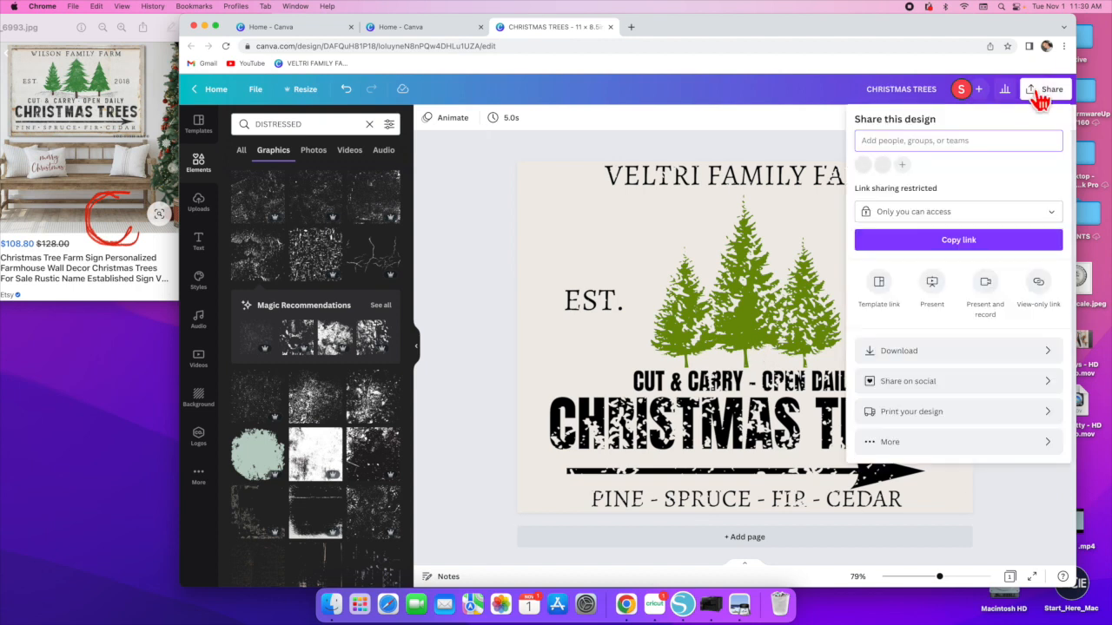
{"action": "left_click", "coordinate": [945, 352]}
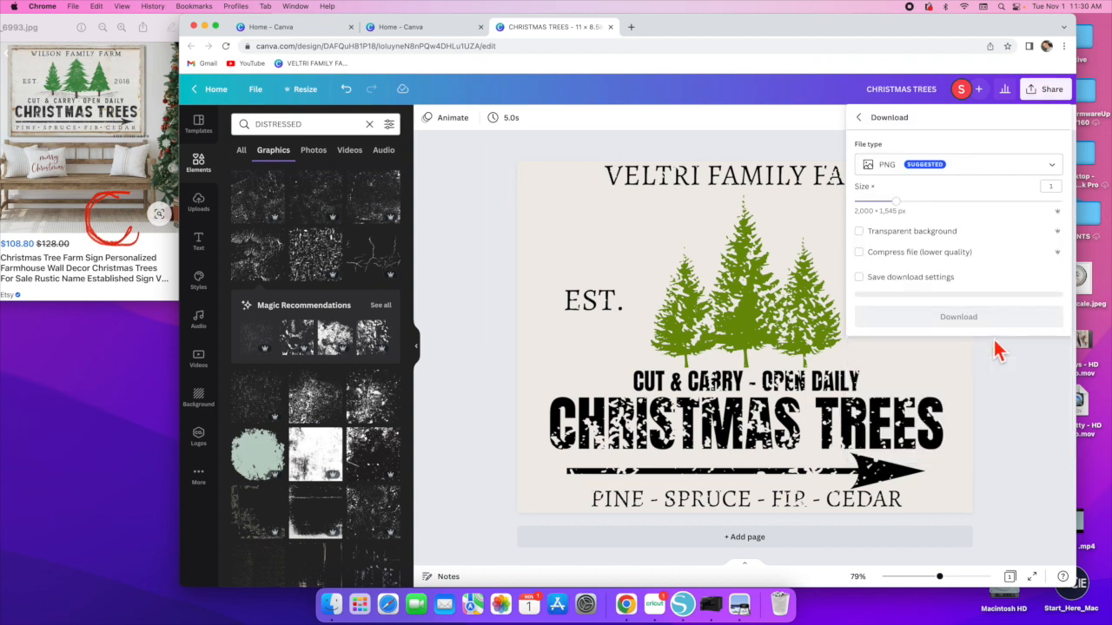
{"action": "left_click", "coordinate": [991, 180]}
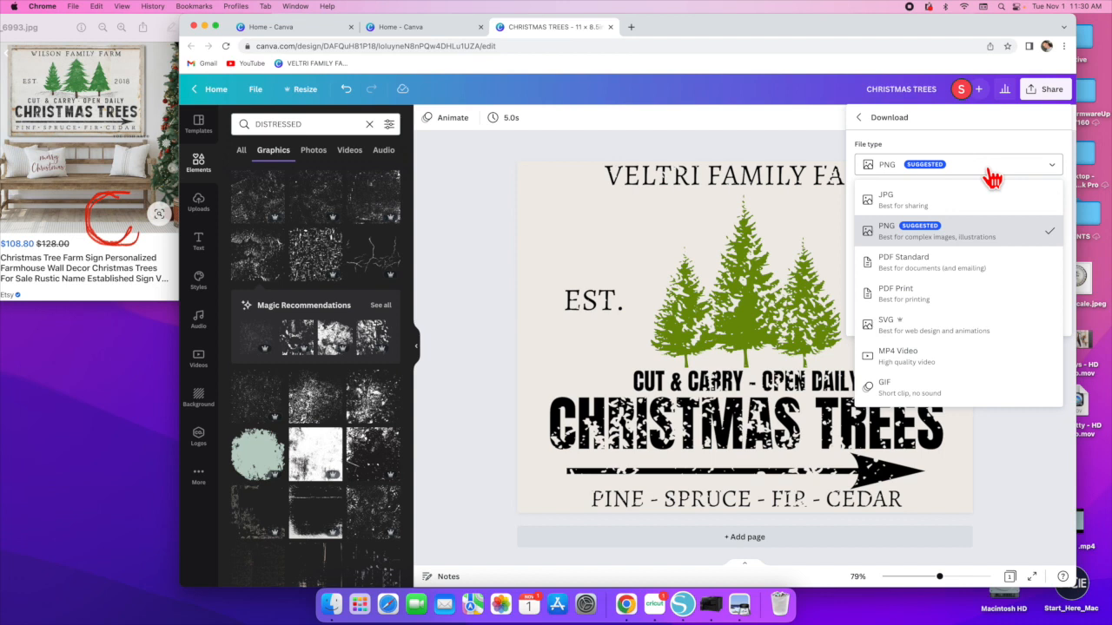
{"action": "left_click", "coordinate": [990, 172]}
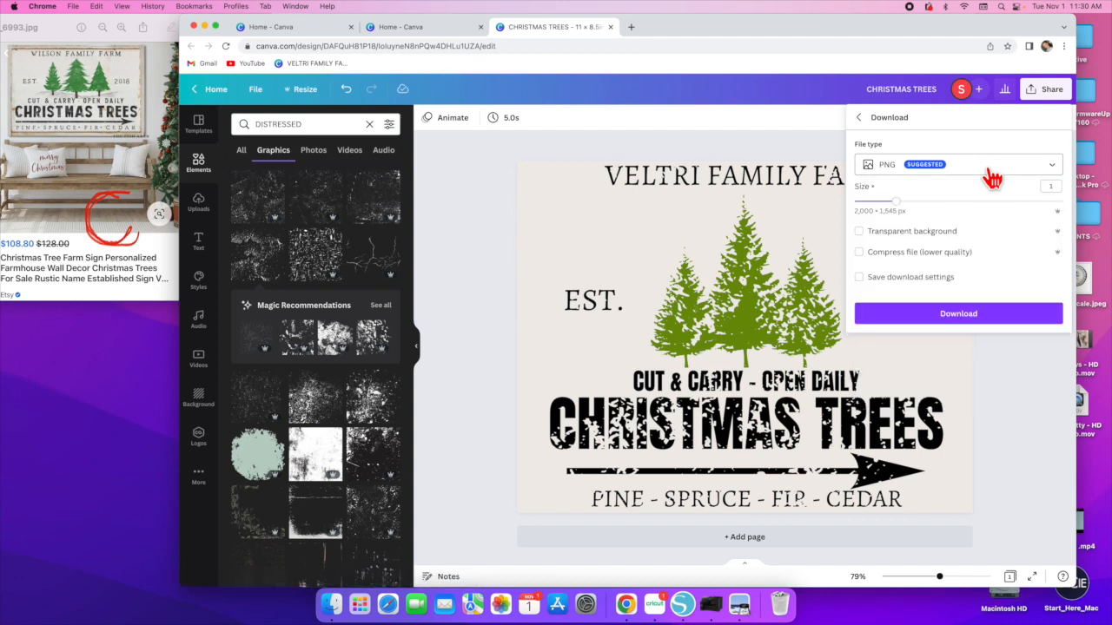
{"action": "left_click", "coordinate": [989, 174]}
{"action": "left_click", "coordinate": [989, 174]}
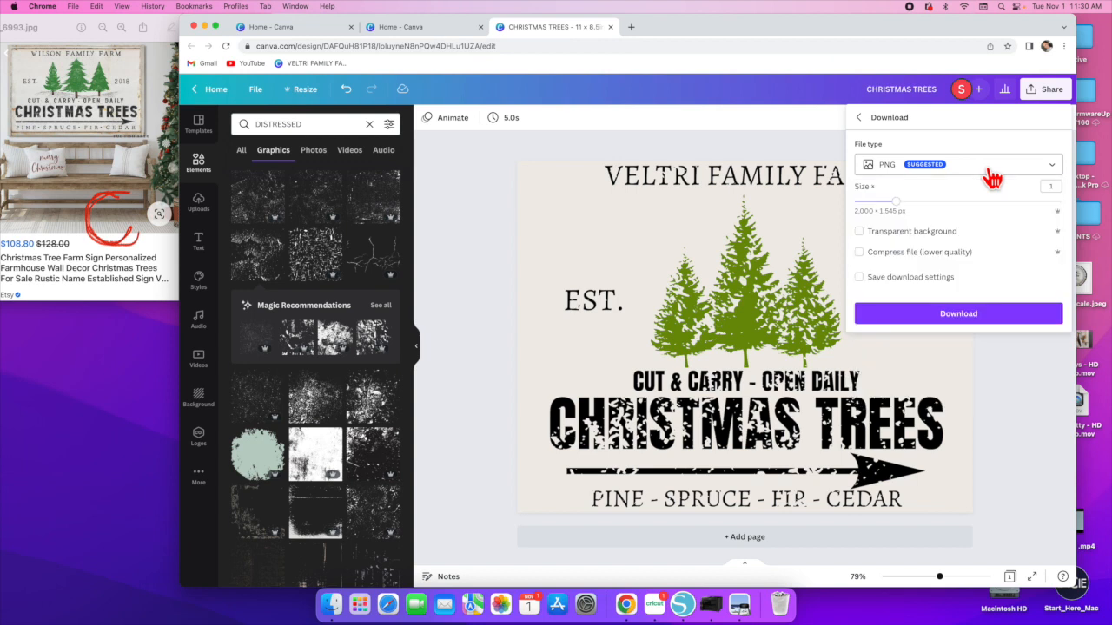
{"action": "left_click", "coordinate": [1050, 170]}
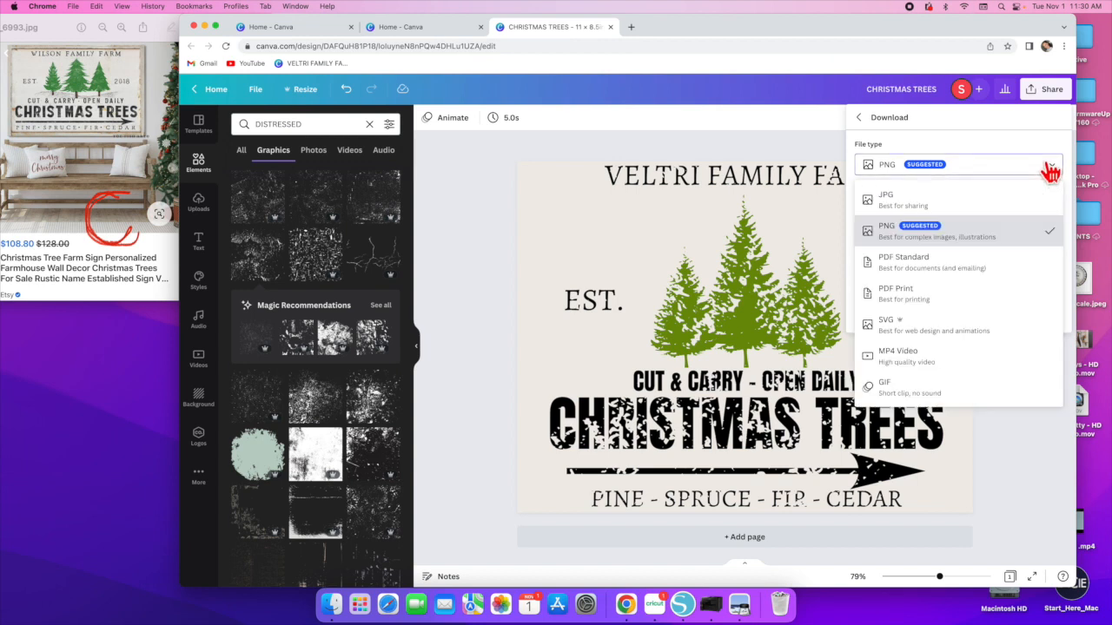
{"action": "left_click", "coordinate": [911, 306]}
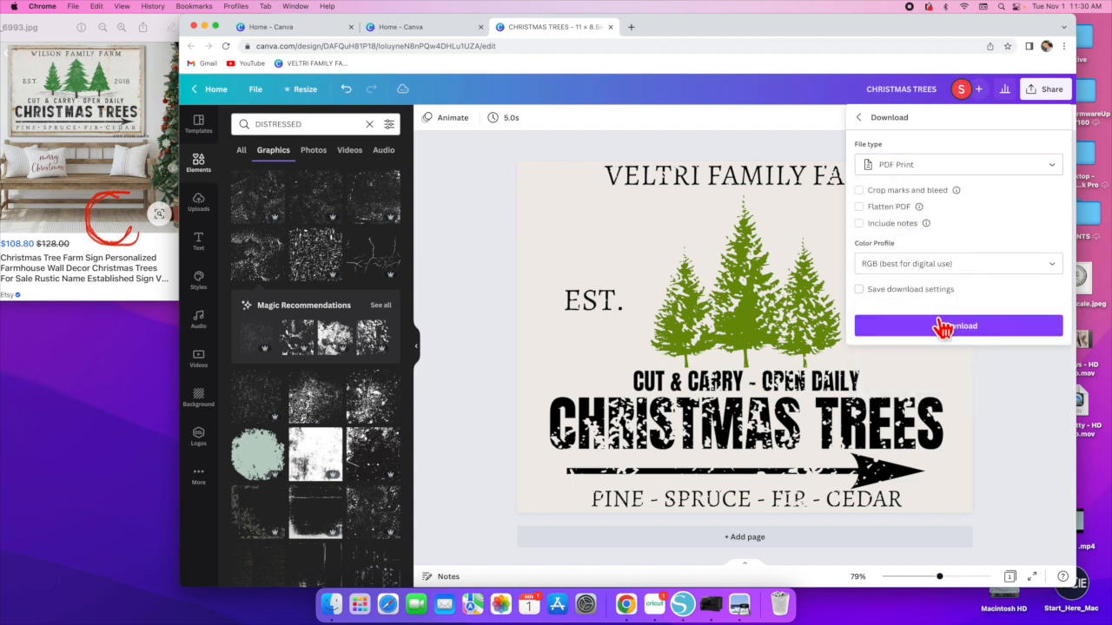
{"action": "left_click", "coordinate": [953, 328]}
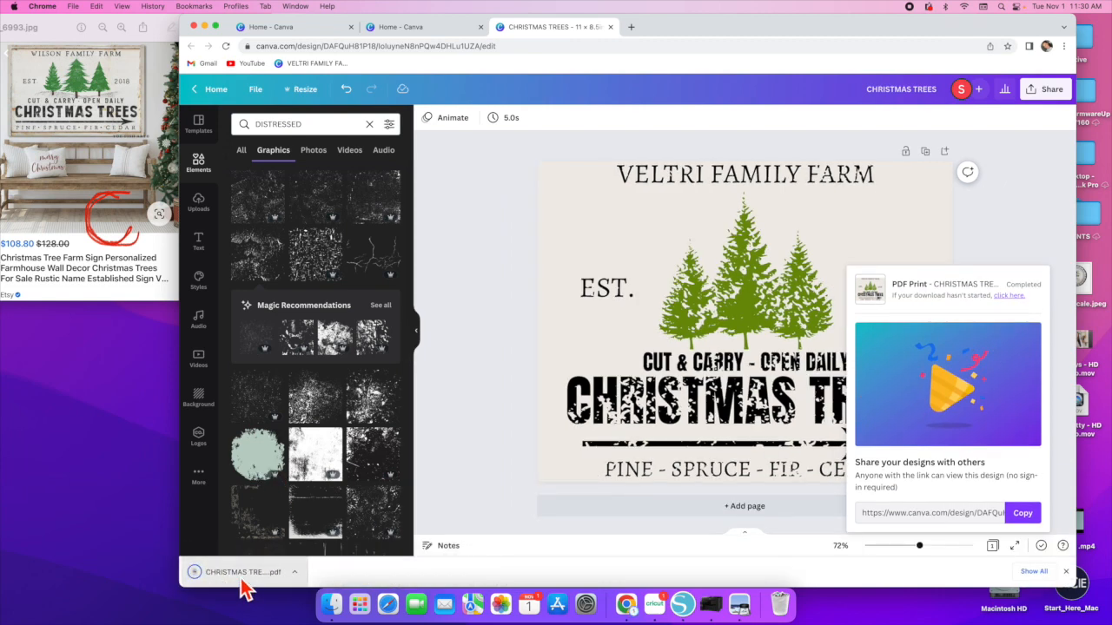
{"action": "left_click", "coordinate": [243, 575]}
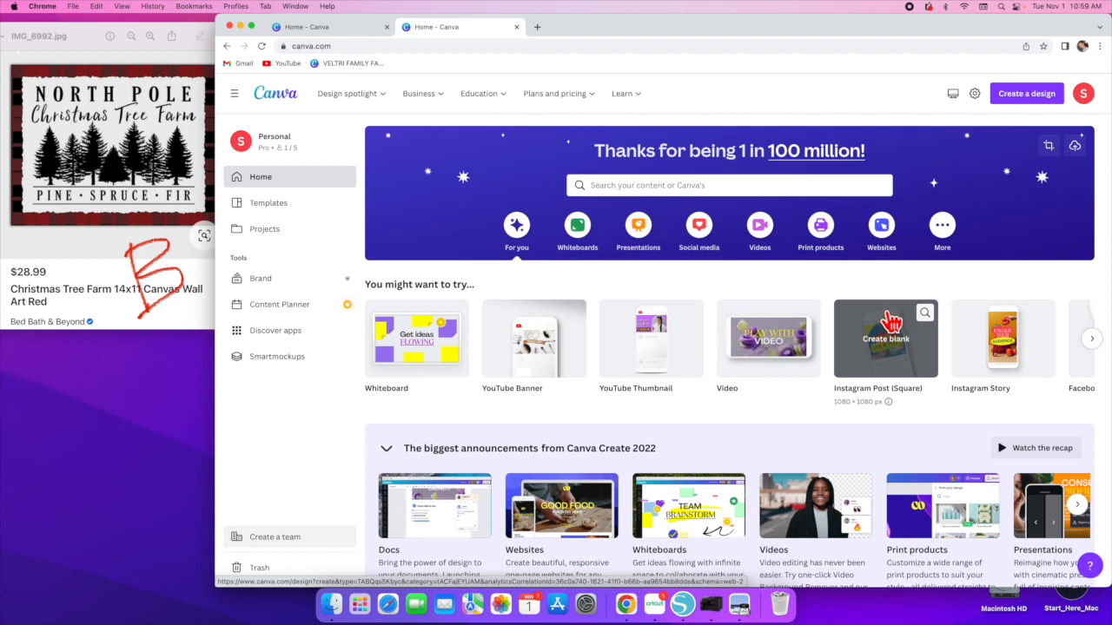
- Create a new custom-size design of 11 × 8.5 in
{"action": "left_click", "coordinate": [1003, 97]}
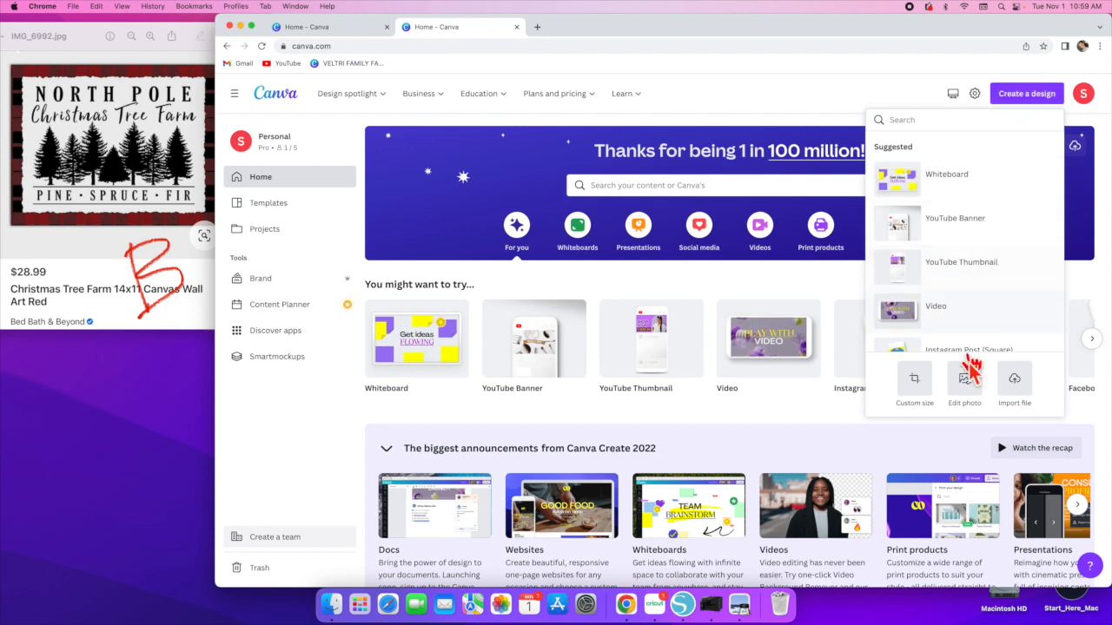
{"action": "left_click", "coordinate": [915, 382]}
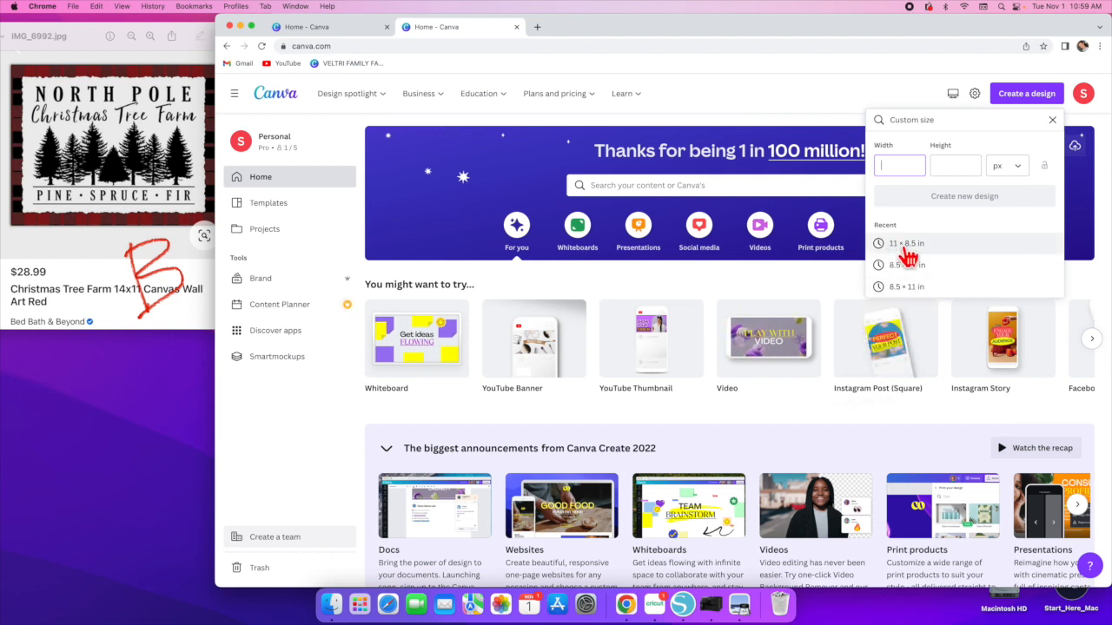
{"action": "left_click", "coordinate": [907, 247]}
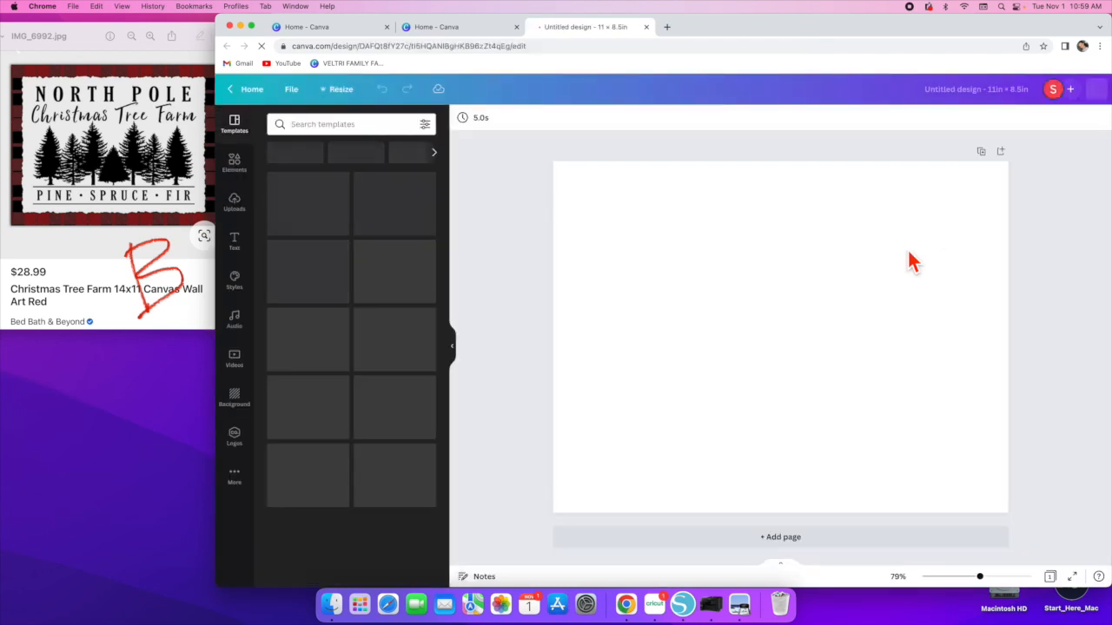
- Search the elements library for PLAID
{"action": "left_click", "coordinate": [236, 173]}
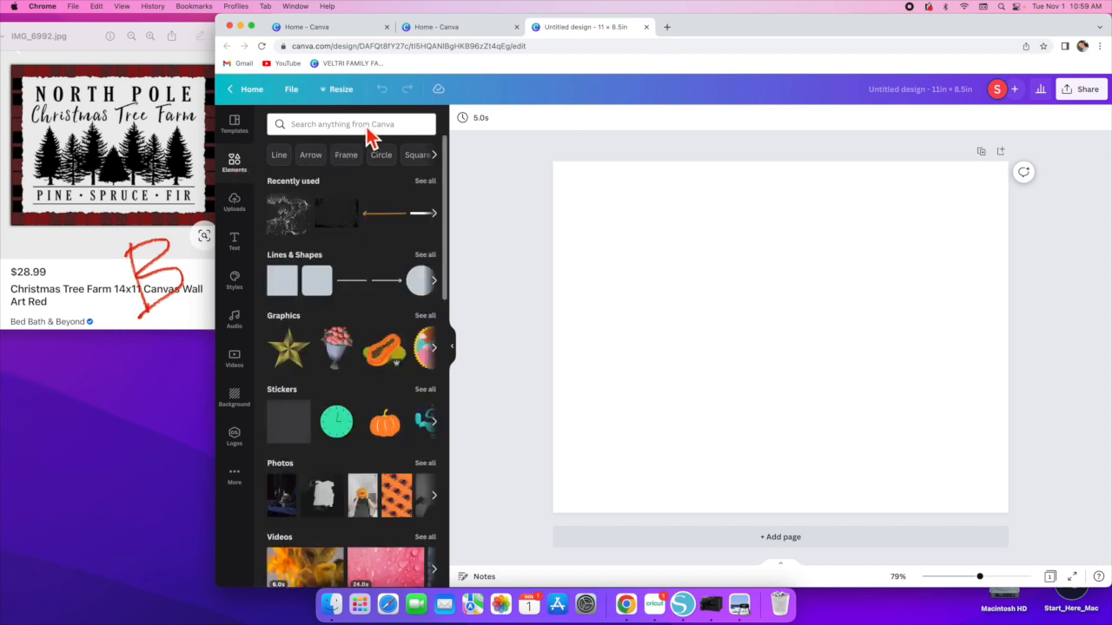
{"action": "left_click", "coordinate": [362, 122]}
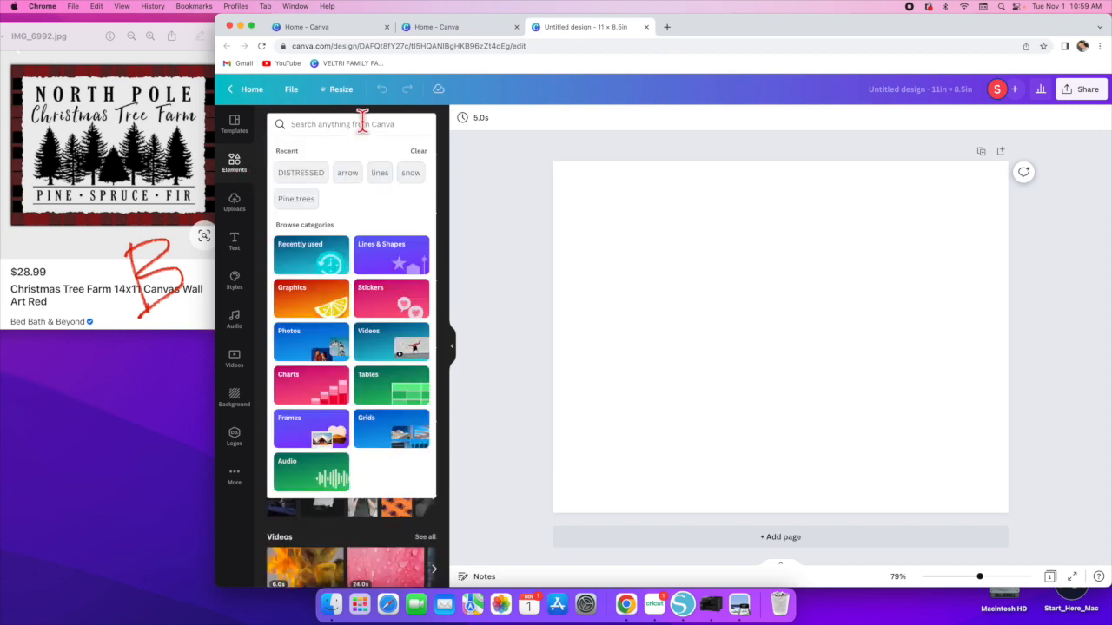
{"action": "type", "text": "PLAID"}
{"action": "key", "text": "Return"}
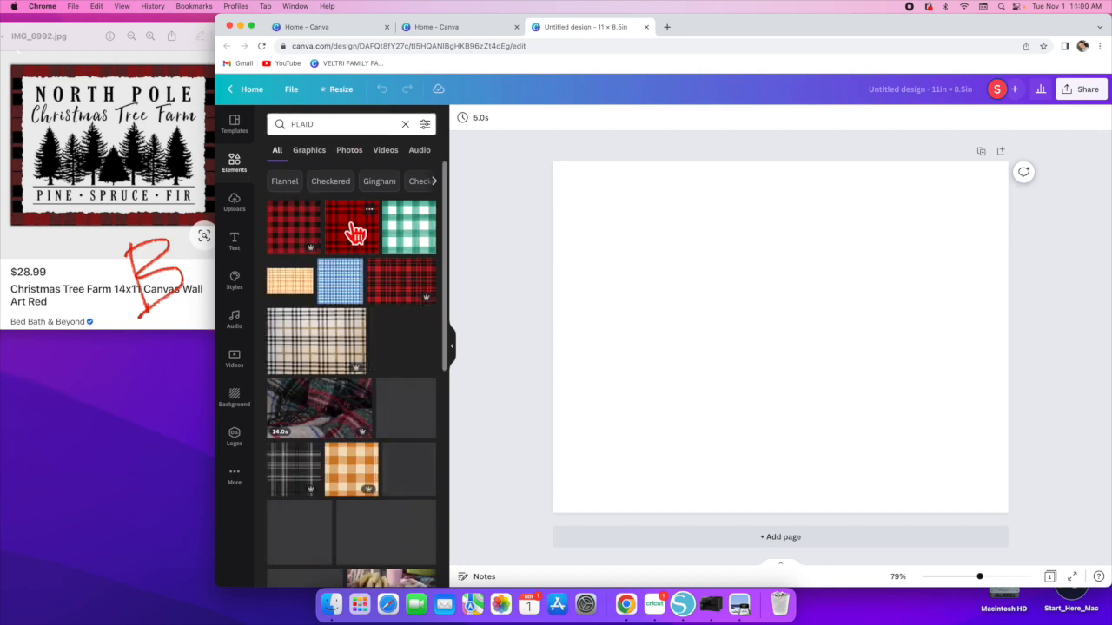
- Add a red plaid graphic and stretch it to fill the entire page
{"action": "left_click", "coordinate": [351, 229]}
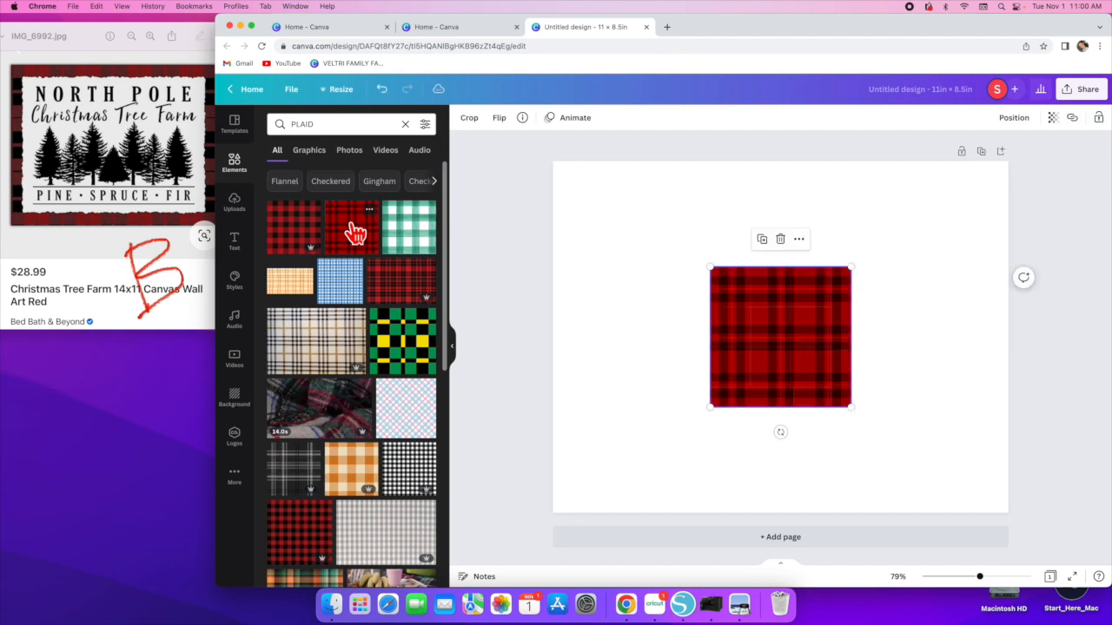
{"action": "left_click_drag", "start_coordinate": [708, 405], "coordinate": [480, 492]}
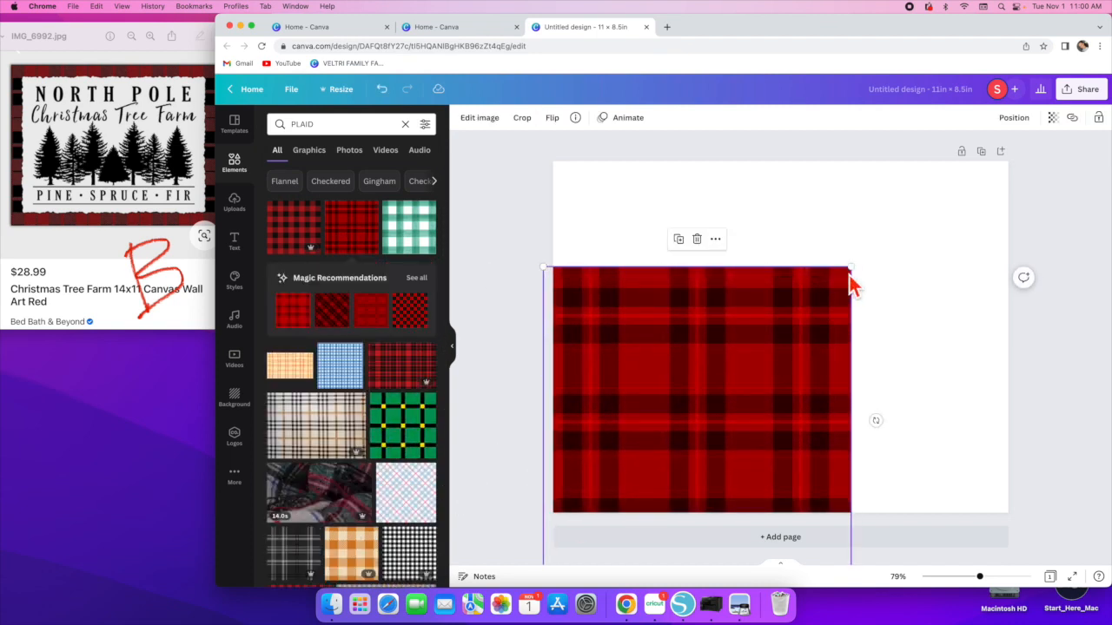
{"action": "left_click_drag", "start_coordinate": [848, 266], "coordinate": [1062, 160]}
{"action": "left_click", "coordinate": [1073, 286]}
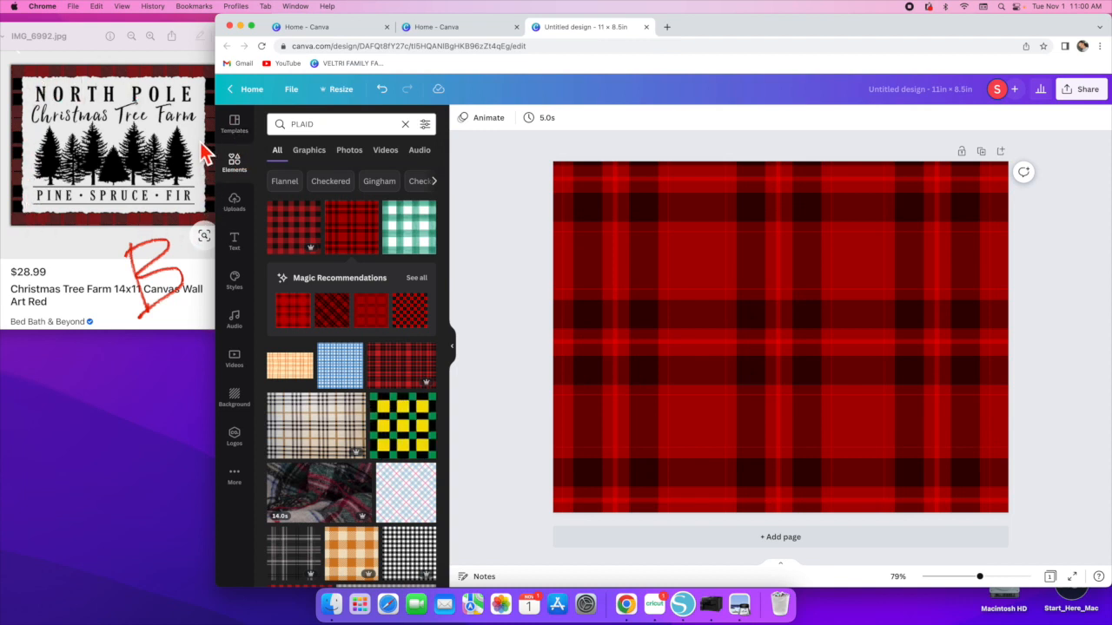
- Search the graphics library for torn paper
{"action": "left_click", "coordinate": [405, 124]}
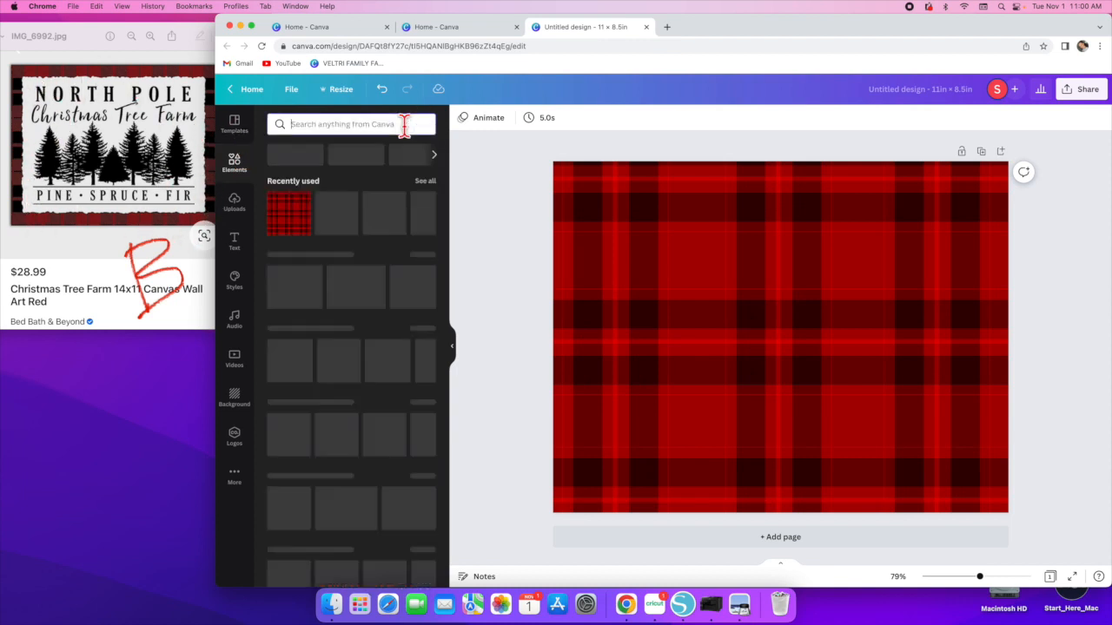
{"action": "left_click", "coordinate": [352, 125]}
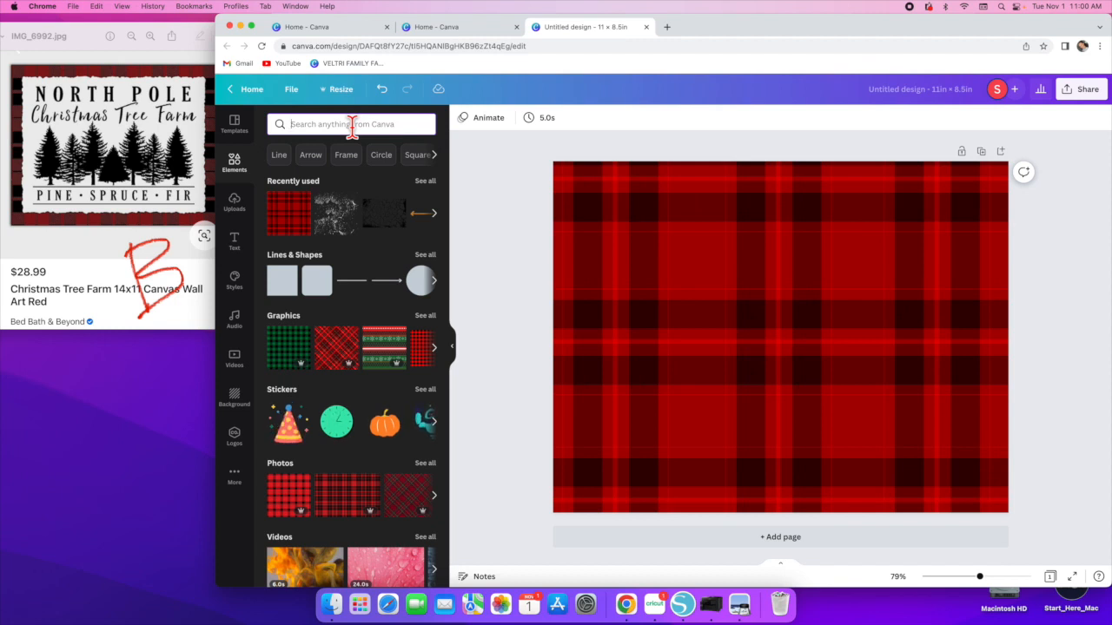
{"action": "type", "text": "torn paper"}
{"action": "key", "text": "Return"}
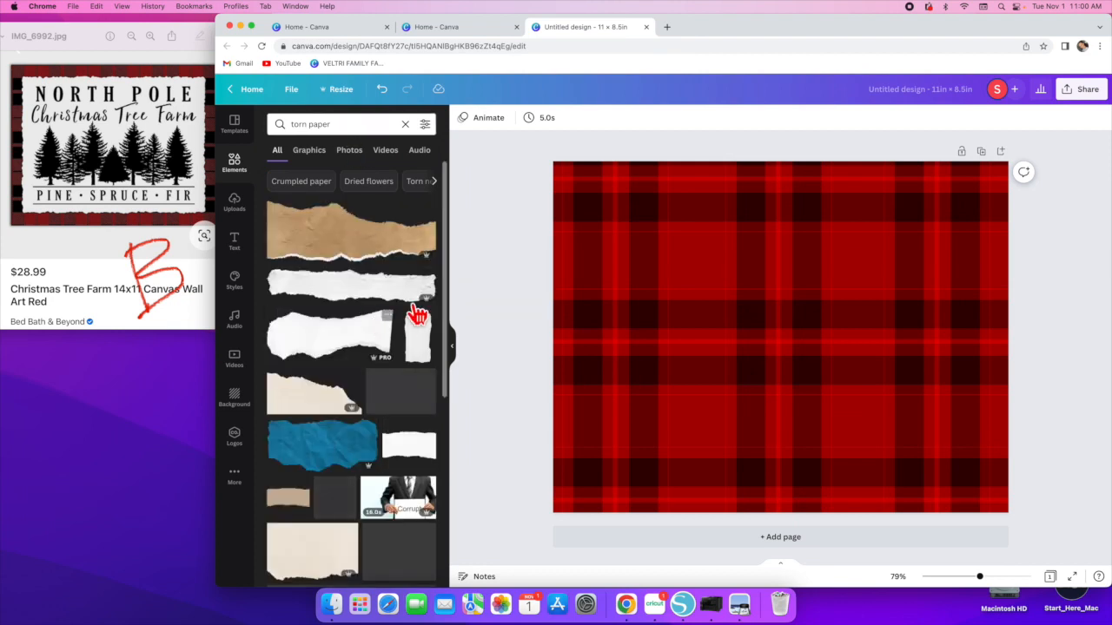
{"action": "left_click", "coordinate": [309, 150]}
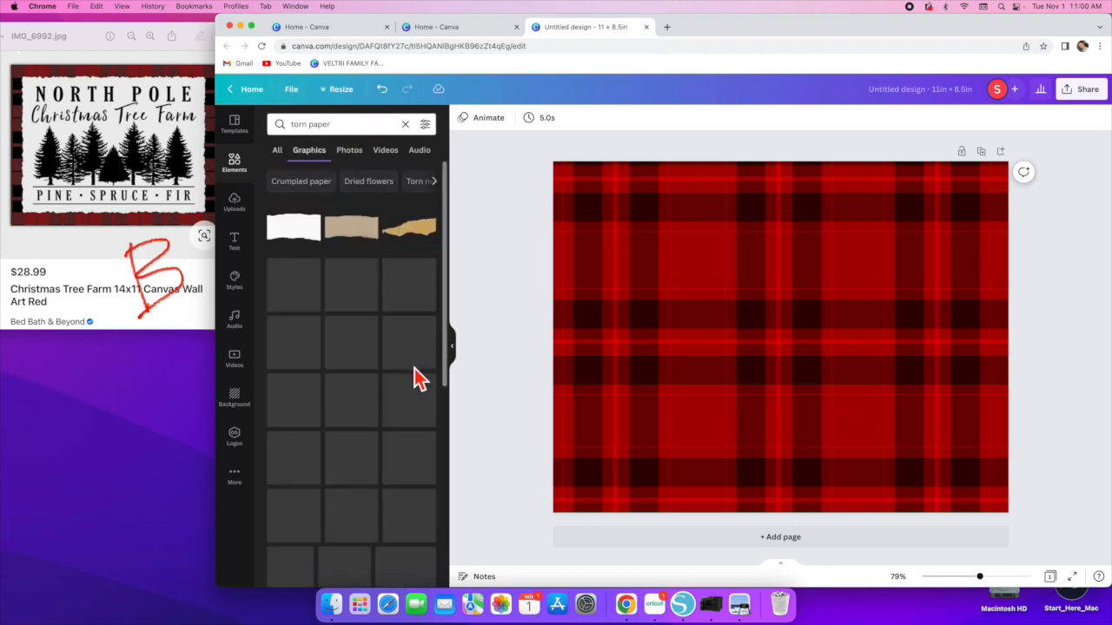
- Add a white torn-paper graphic to the page
{"action": "scroll", "coordinate": [414, 373], "scroll_direction": "down", "scroll_amount": 5}
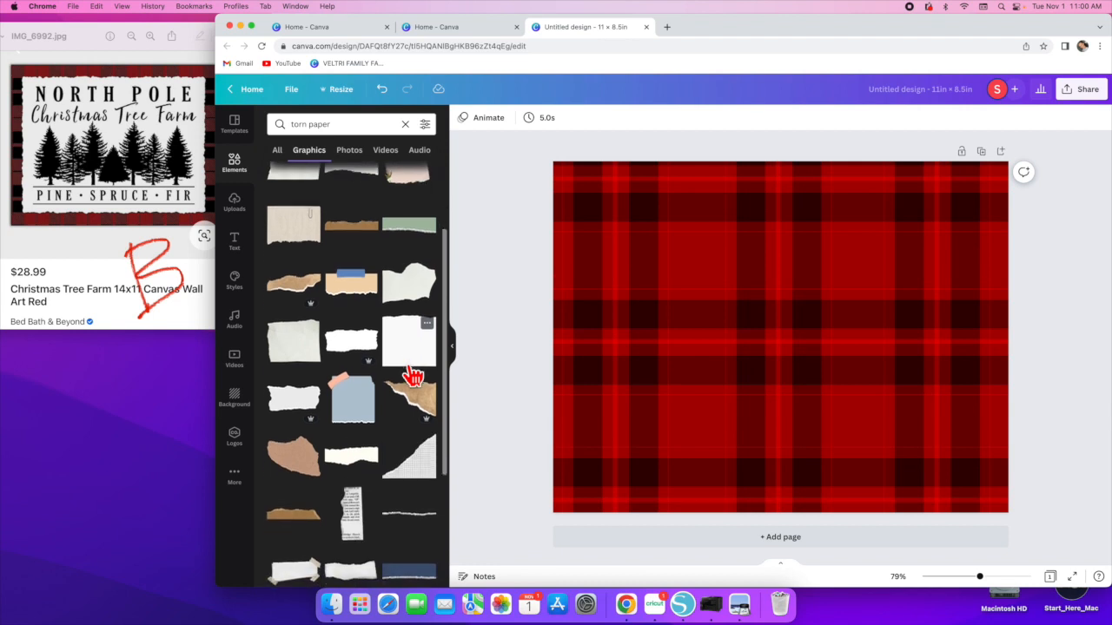
{"action": "scroll", "coordinate": [413, 375], "scroll_direction": "down", "scroll_amount": 5}
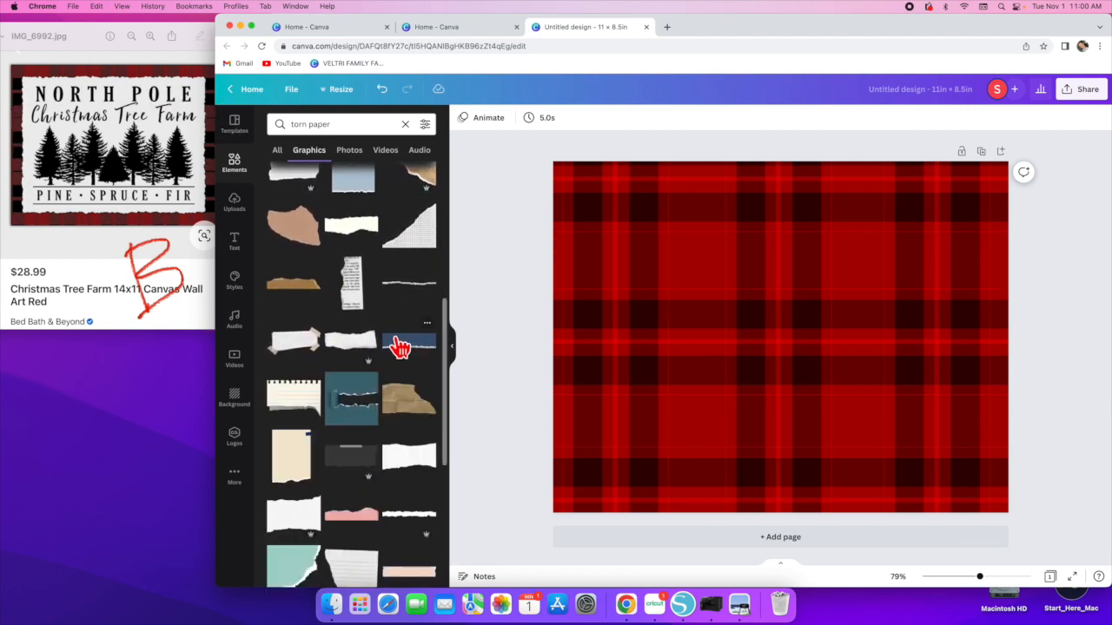
{"action": "scroll", "coordinate": [347, 343], "scroll_direction": "down", "scroll_amount": 6}
{"action": "scroll", "coordinate": [347, 338], "scroll_direction": "down", "scroll_amount": 5}
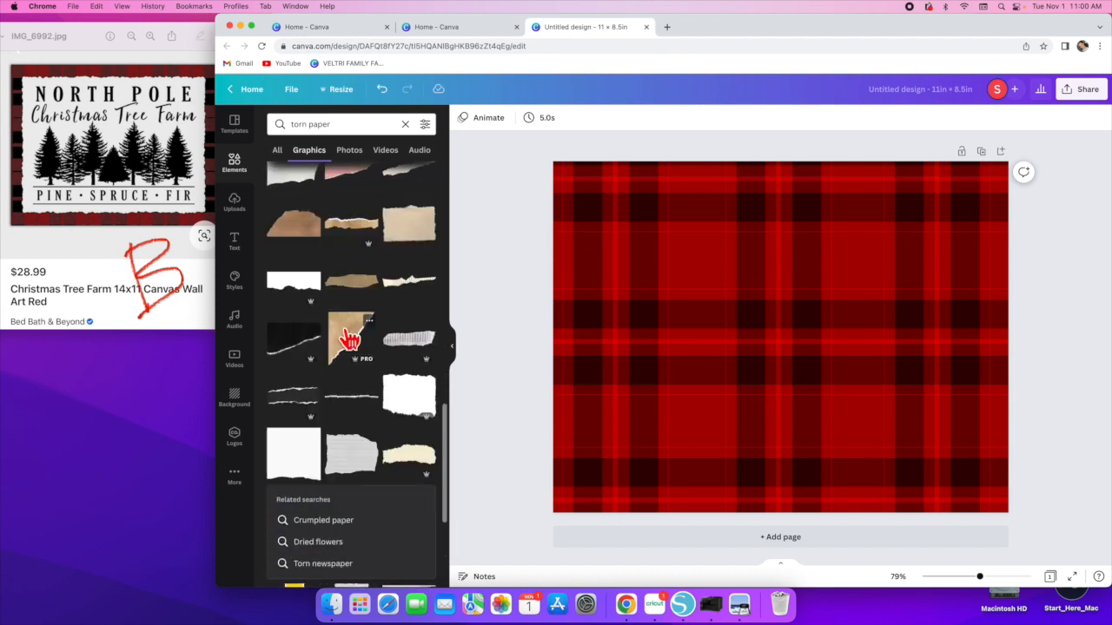
{"action": "scroll", "coordinate": [350, 341], "scroll_direction": "down", "scroll_amount": 1}
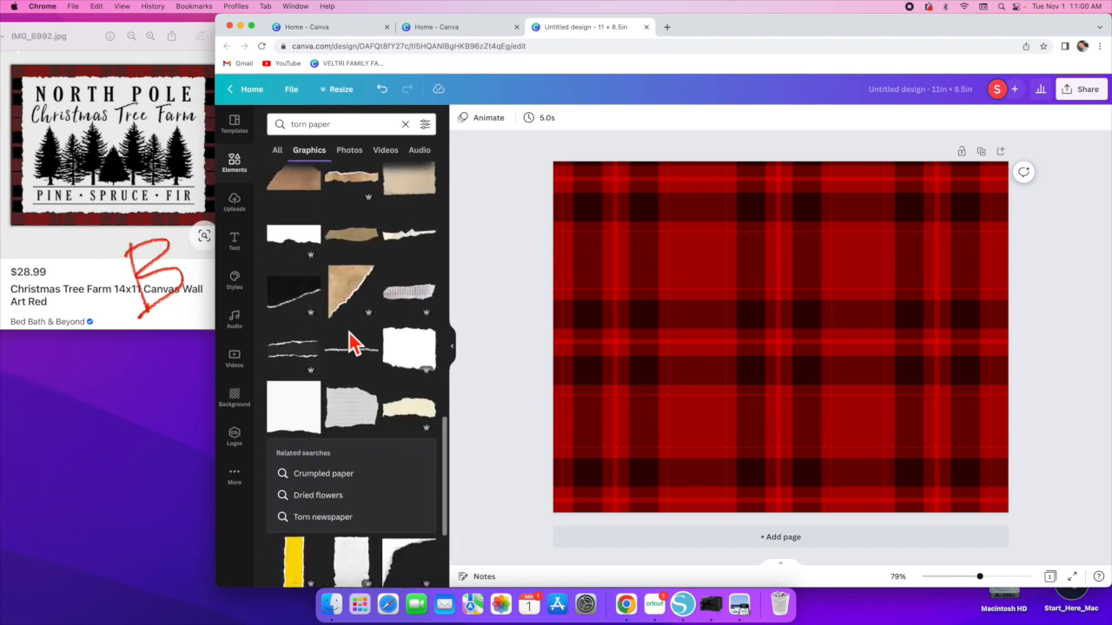
{"action": "scroll", "coordinate": [350, 339], "scroll_direction": "down", "scroll_amount": 6}
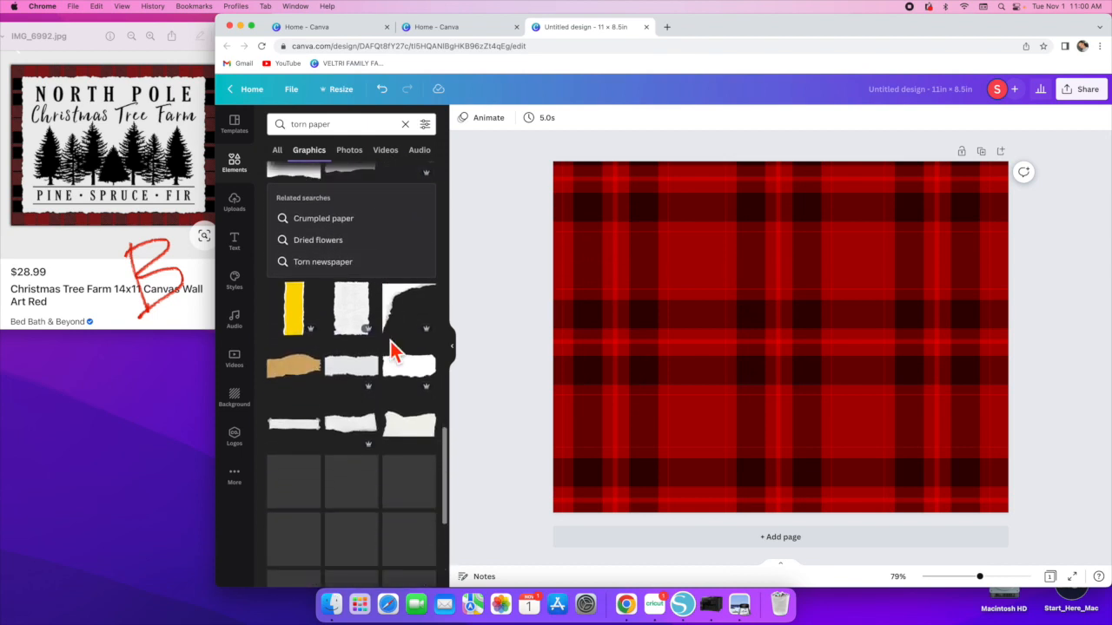
{"action": "left_click", "coordinate": [355, 324]}
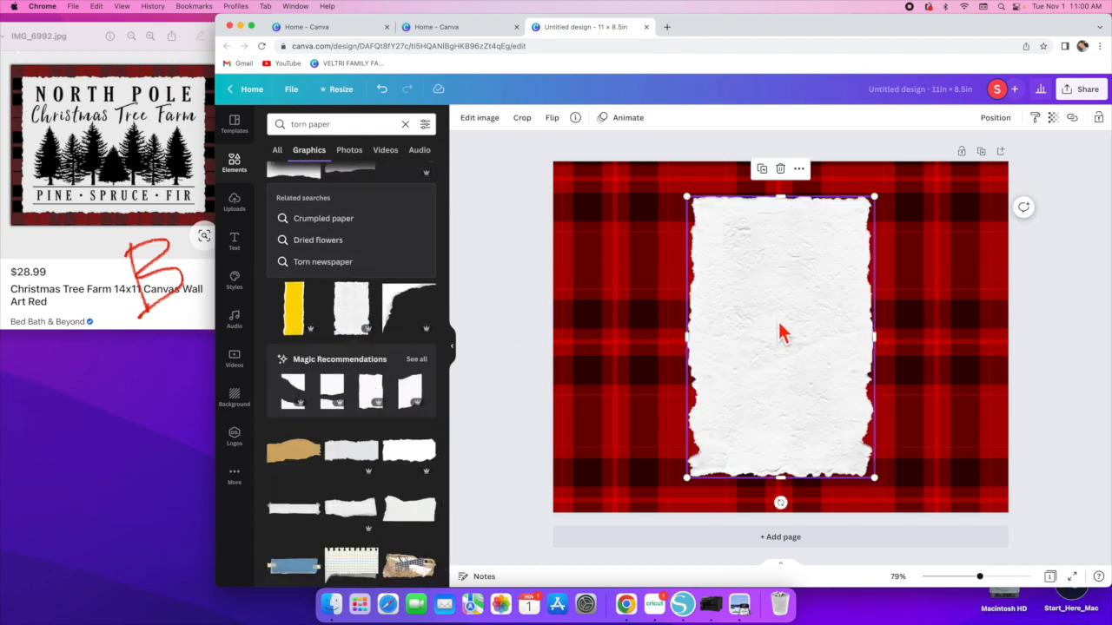
- Flip the torn paper graphic horizontally and vertically
{"action": "left_click", "coordinate": [553, 121]}
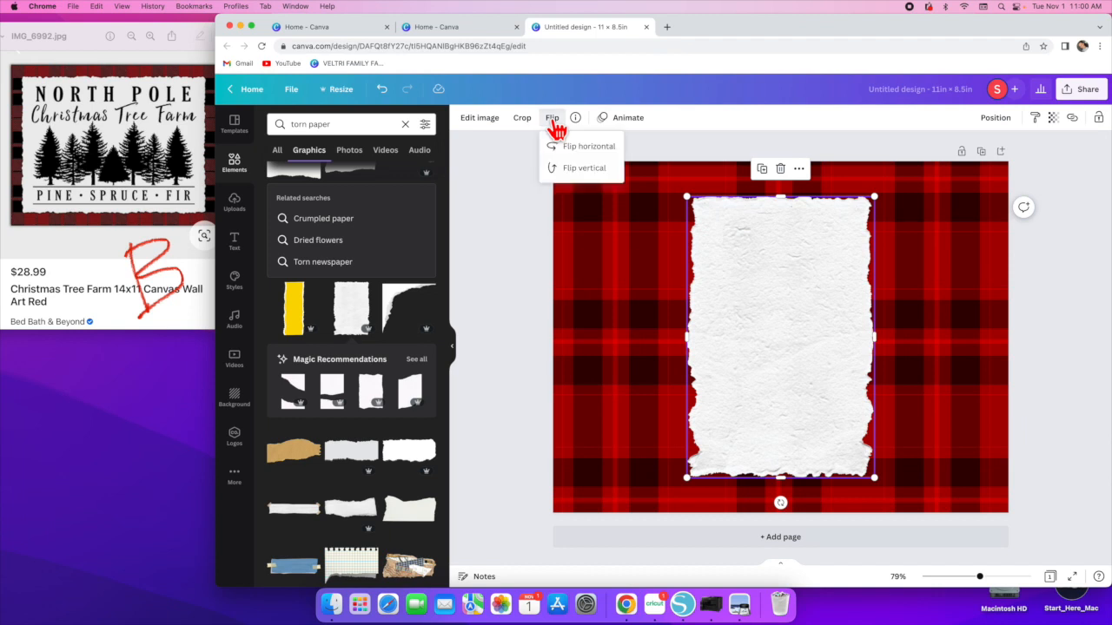
{"action": "left_click", "coordinate": [563, 146]}
{"action": "left_click", "coordinate": [577, 173]}
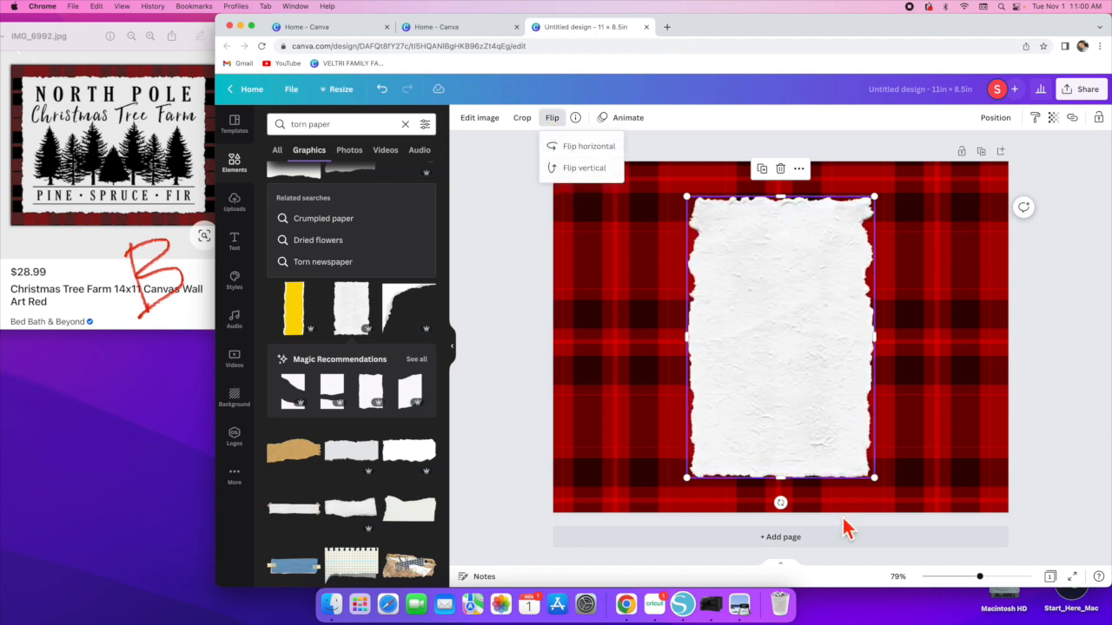
- Rotate the torn paper 90° and enlarge it to cover the page, leaving a thin plaid border around it
{"action": "left_click_drag", "start_coordinate": [781, 503], "coordinate": [469, 336]}
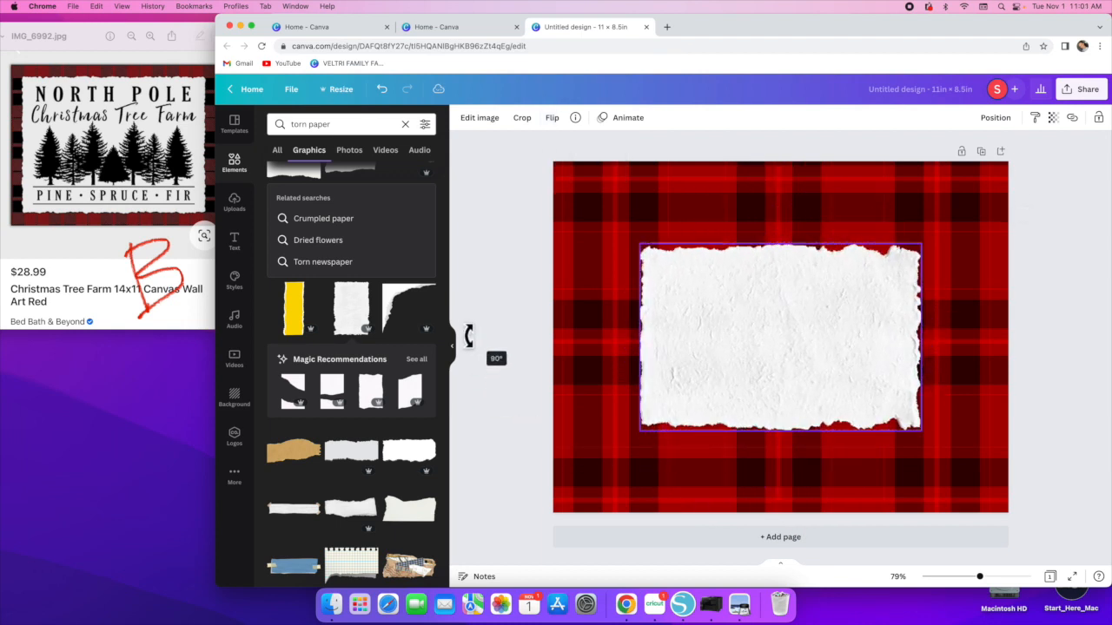
{"action": "left_click_drag", "start_coordinate": [640, 430], "coordinate": [503, 513]}
{"action": "left_click_drag", "start_coordinate": [712, 422], "coordinate": [768, 365]}
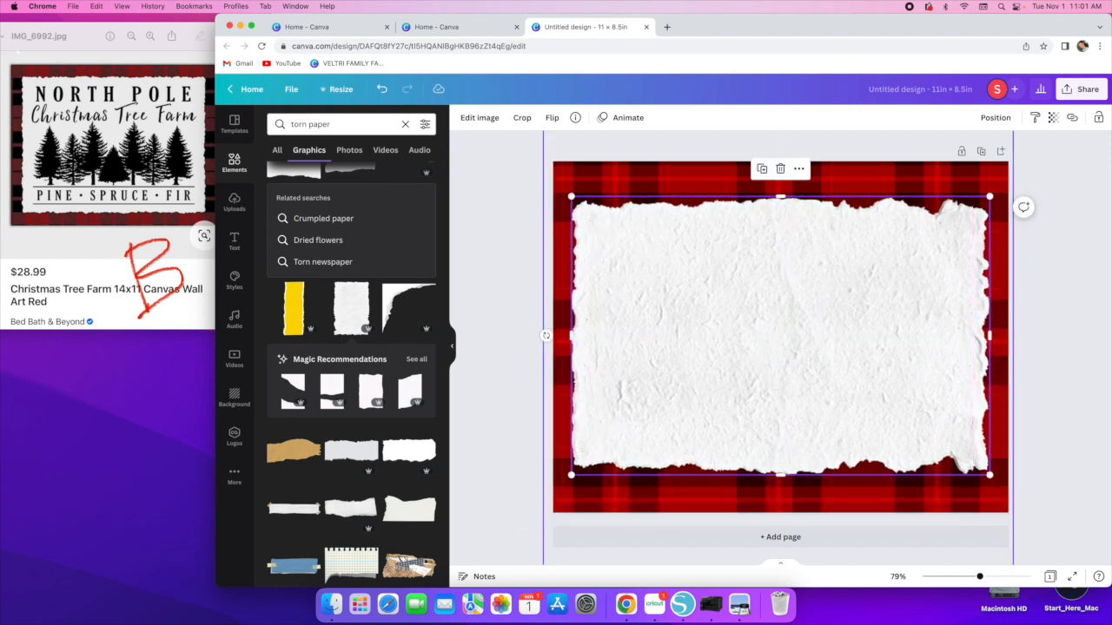
{"action": "mouse_move", "coordinate": [780, 196]}
{"action": "left_mouse_down"}
{"action": "mouse_move", "coordinate": [781, 182]}
{"action": "mouse_move", "coordinate": [788, 197]}
{"action": "left_mouse_up"}
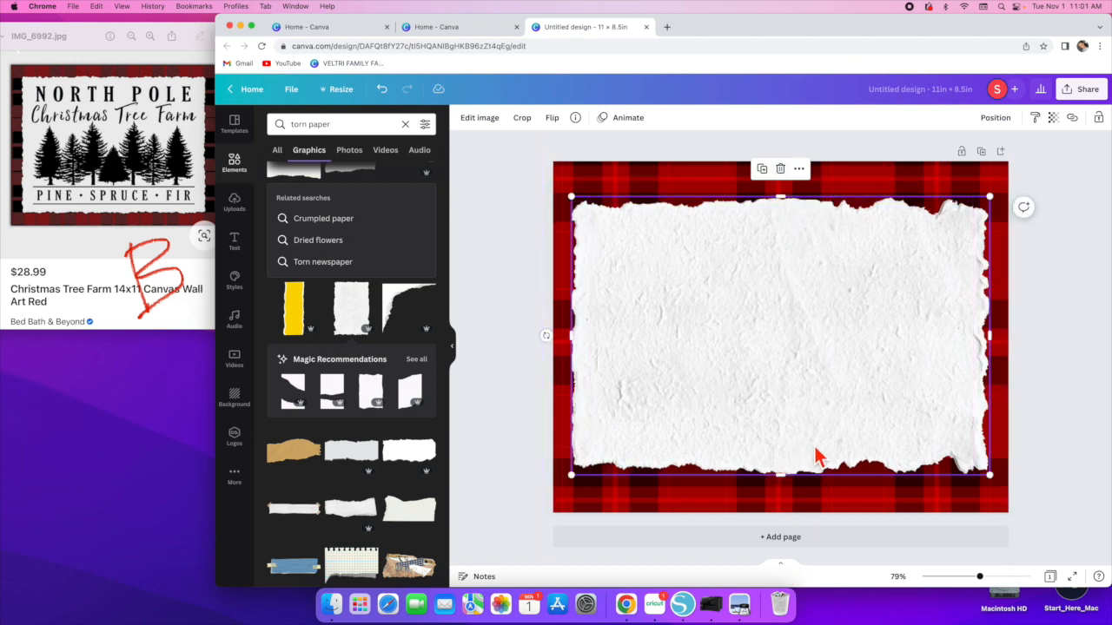
{"action": "left_click_drag", "start_coordinate": [990, 474], "coordinate": [994, 476]}
{"action": "left_click_drag", "start_coordinate": [928, 374], "coordinate": [909, 327]}
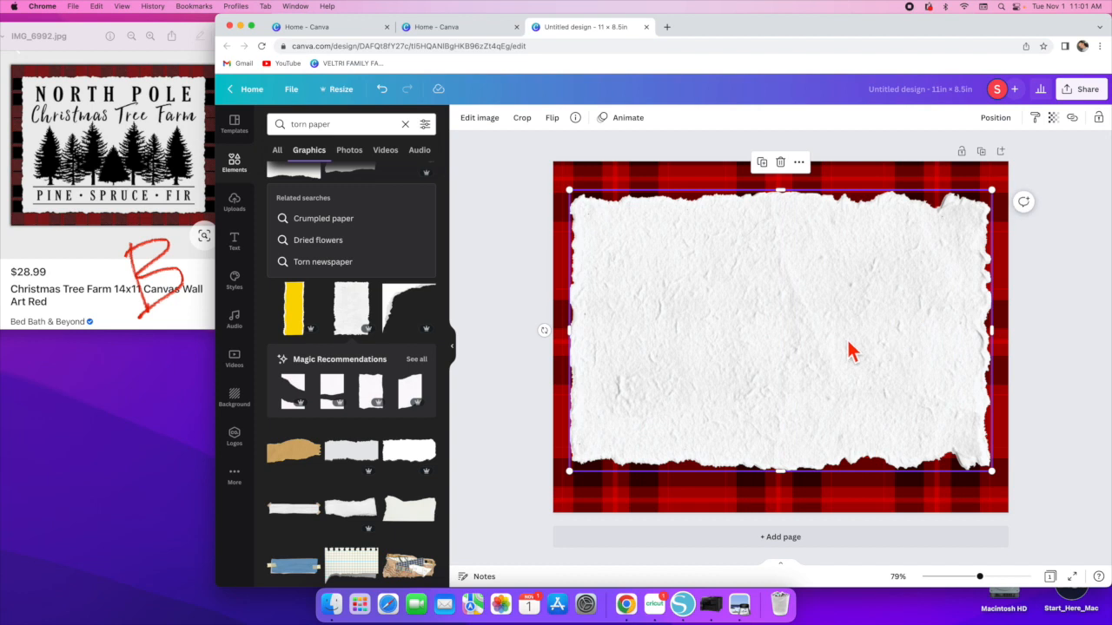
{"action": "left_click_drag", "start_coordinate": [745, 403], "coordinate": [750, 406]}
{"action": "left_click", "coordinate": [512, 391]}
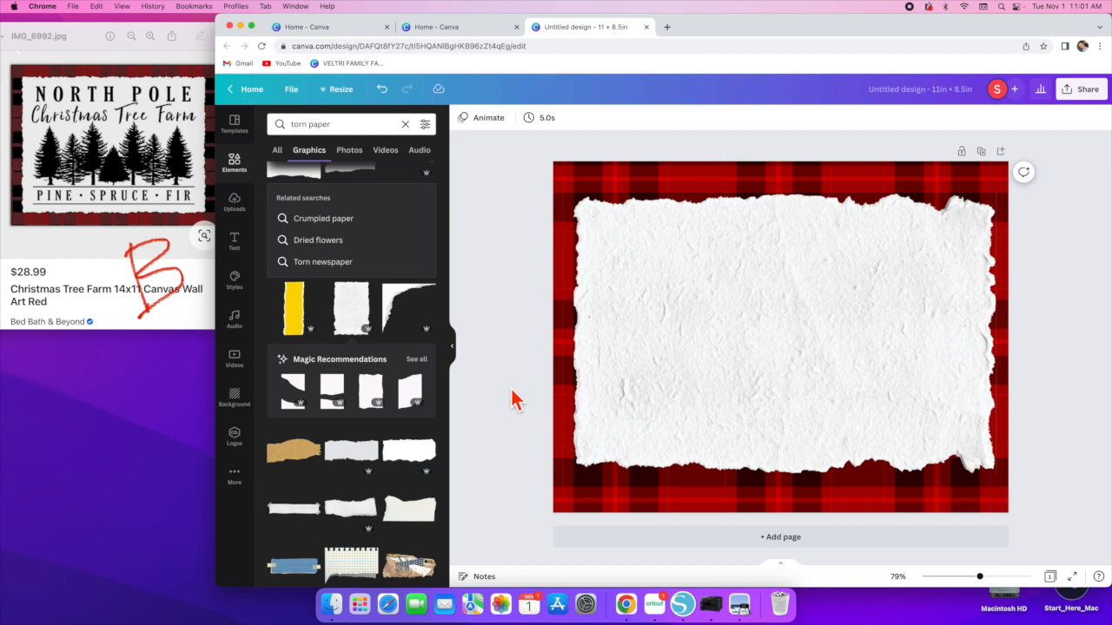
{"action": "scroll", "coordinate": [402, 414], "scroll_direction": "down", "scroll_amount": 7}
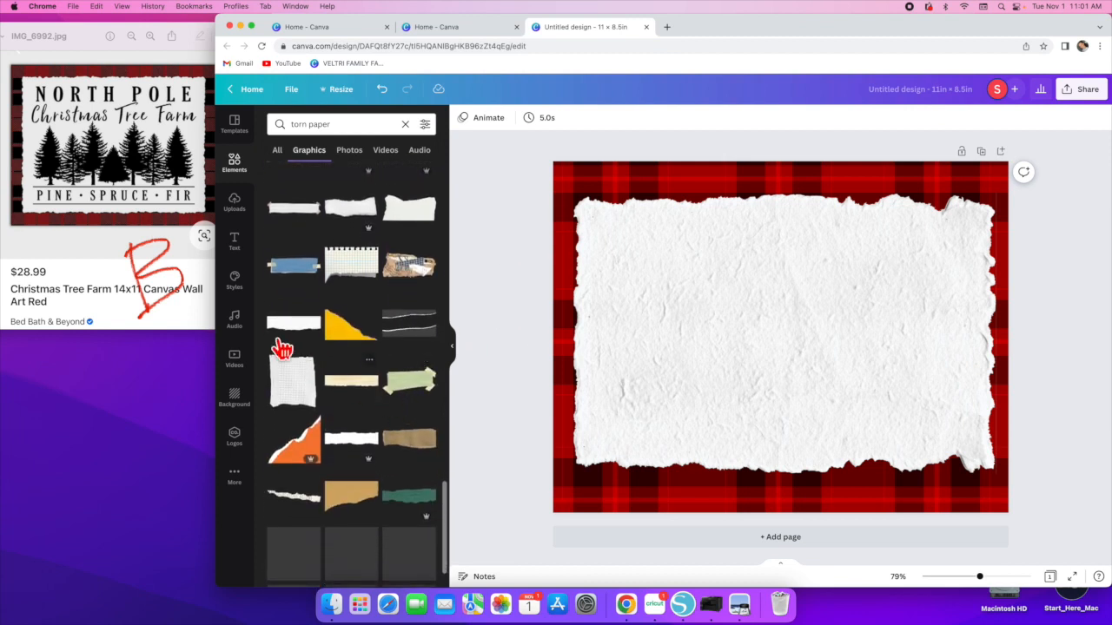
{"action": "left_click", "coordinate": [235, 163]}
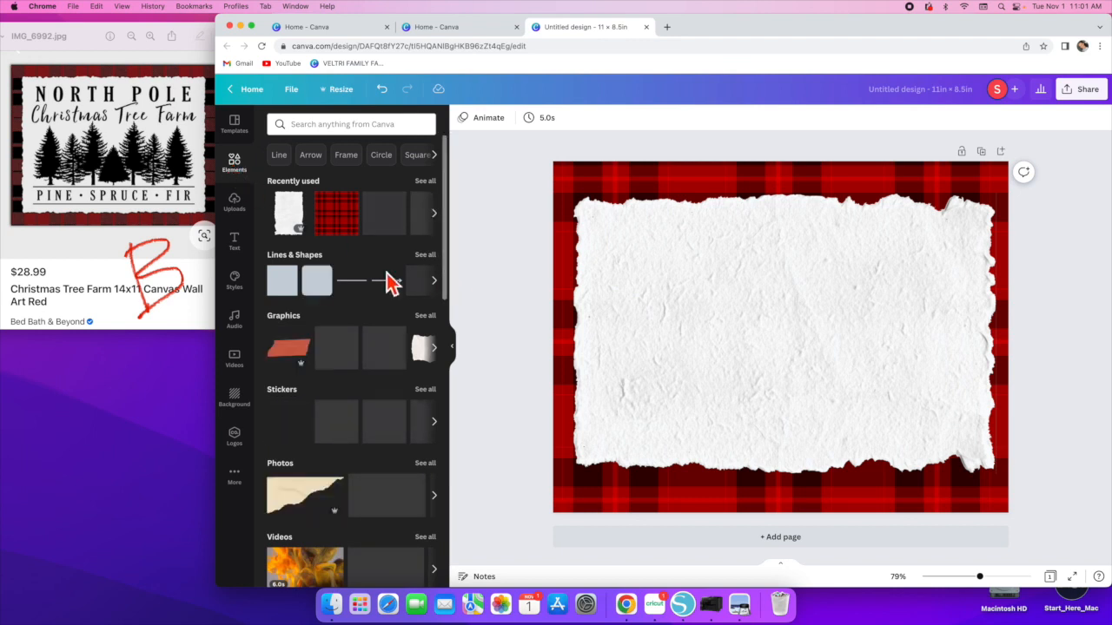
{"action": "left_click", "coordinate": [436, 275]}
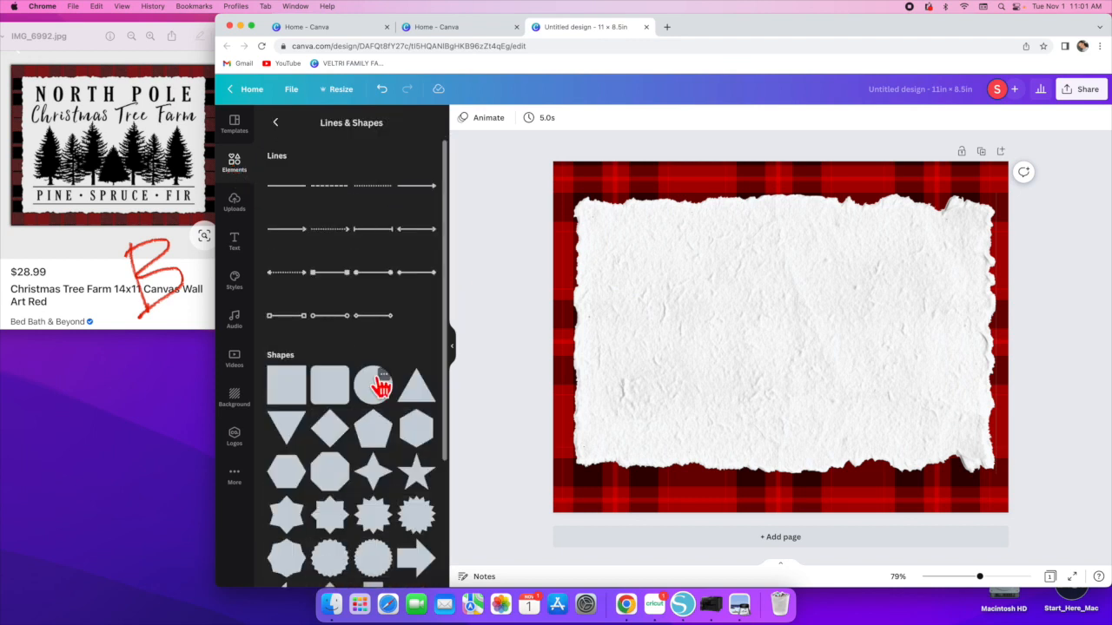
{"action": "scroll", "coordinate": [381, 389], "scroll_direction": "down", "scroll_amount": 8}
{"action": "scroll", "coordinate": [380, 389], "scroll_direction": "down", "scroll_amount": 2}
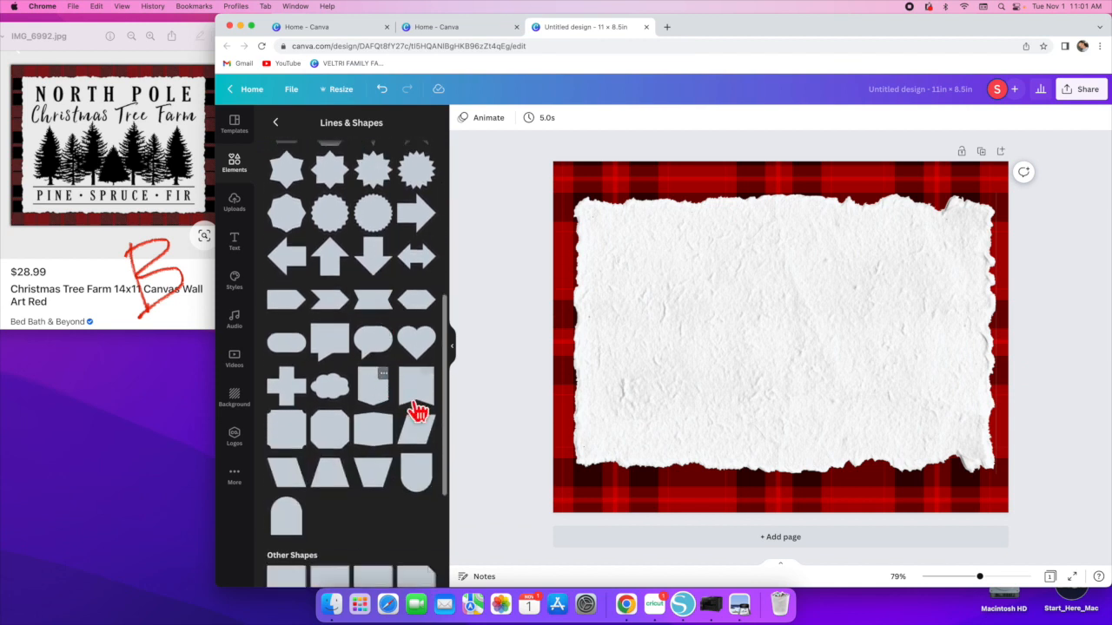
{"action": "scroll", "coordinate": [366, 440], "scroll_direction": "down", "scroll_amount": 5}
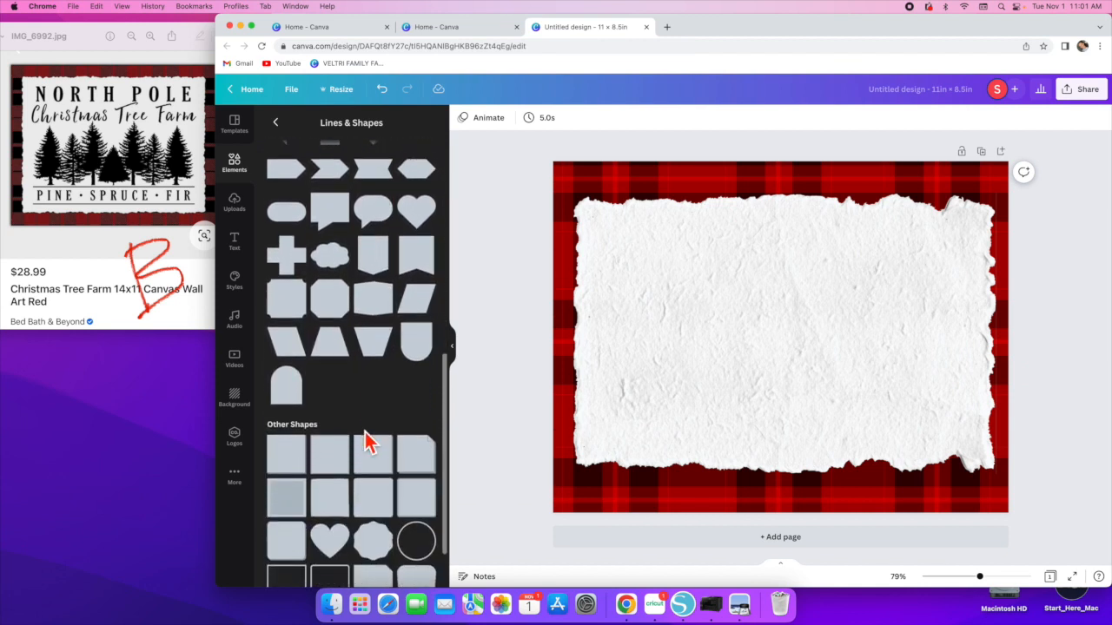
{"action": "left_click", "coordinate": [286, 295]}
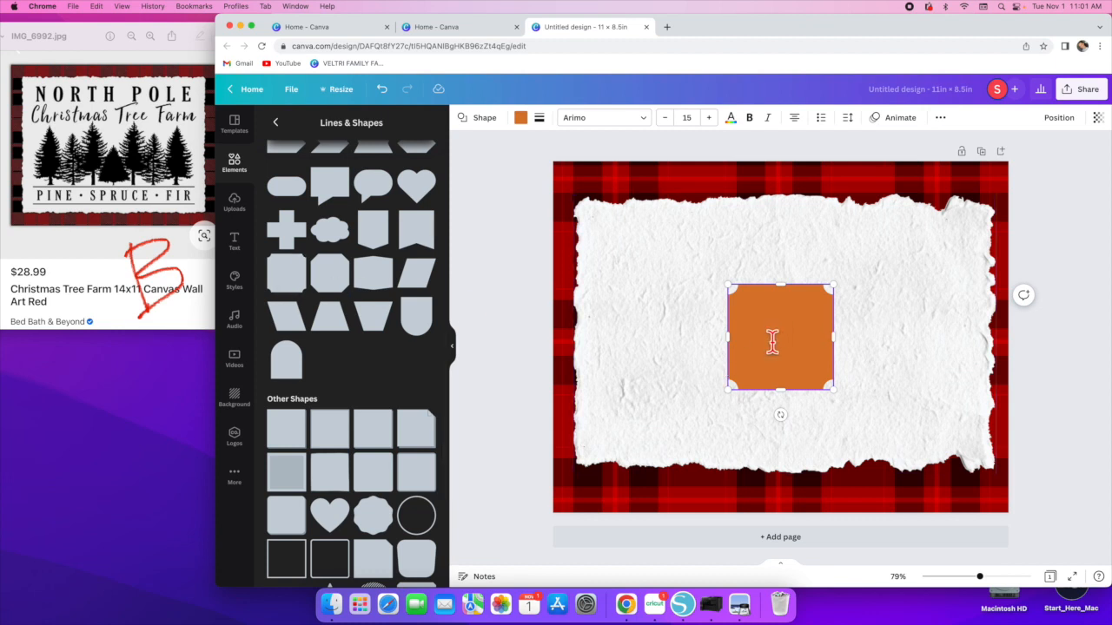
{"action": "key", "text": "Delete"}
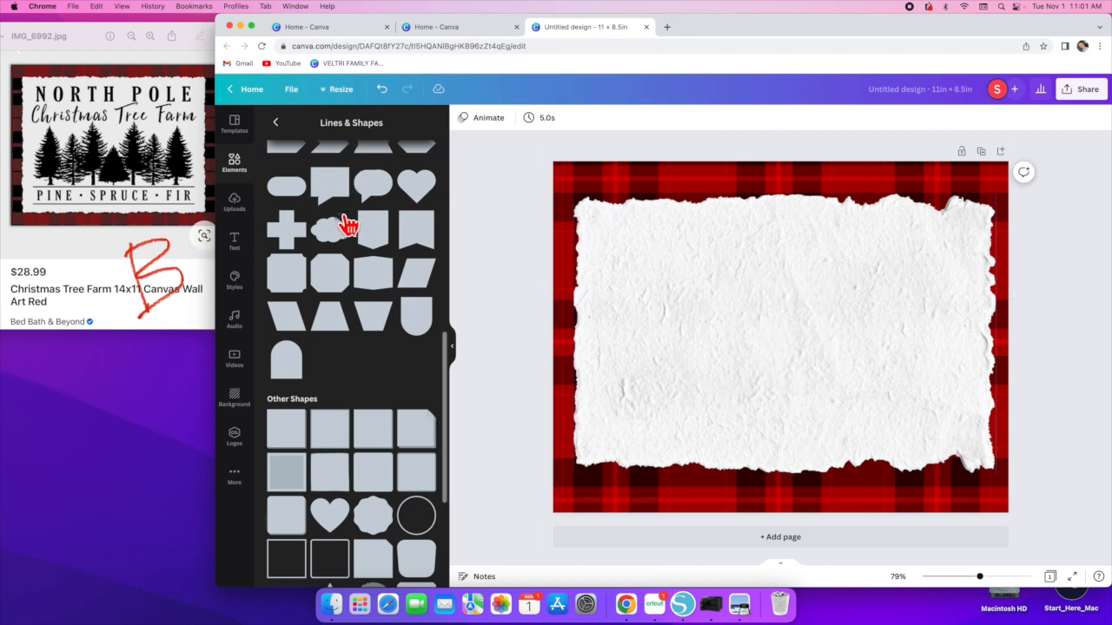
- Search the elements library for pine trees
{"action": "scroll", "coordinate": [347, 223], "scroll_direction": "up", "scroll_amount": 10}
{"action": "left_click", "coordinate": [233, 163]}
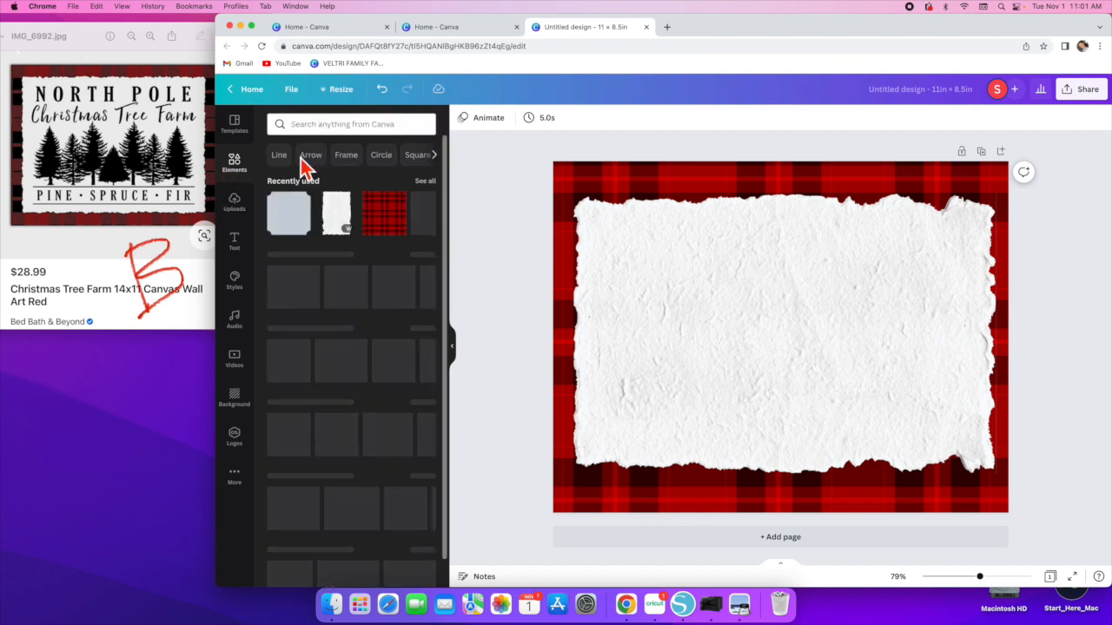
{"action": "left_click", "coordinate": [372, 122]}
{"action": "type", "text": "pine tres"}
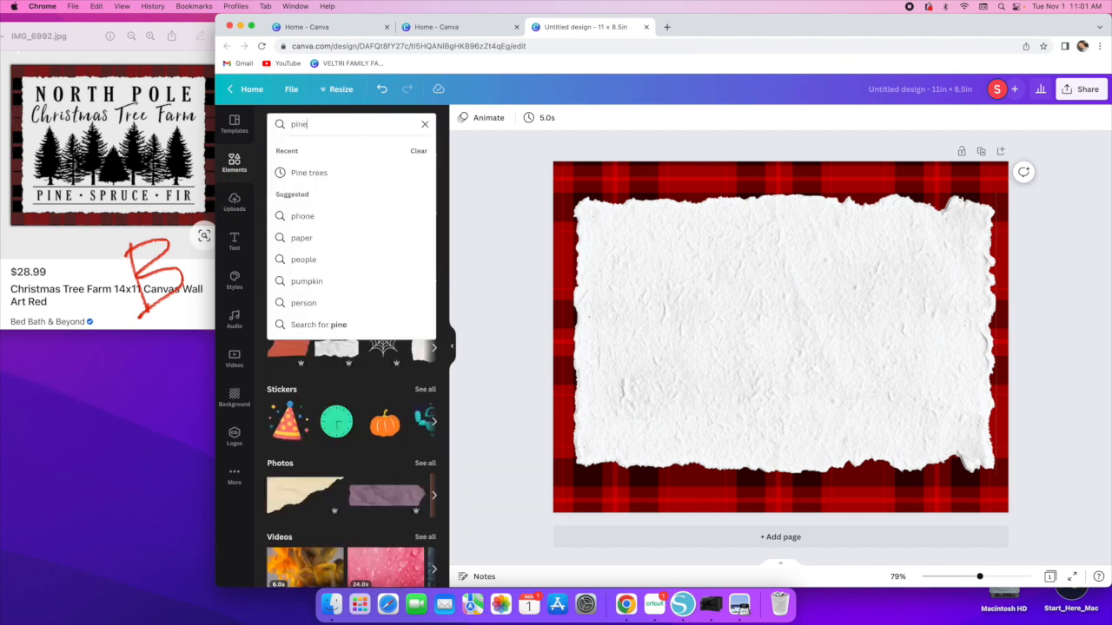
{"action": "key", "text": "BackSpace"}
{"action": "type", "text": "es"}
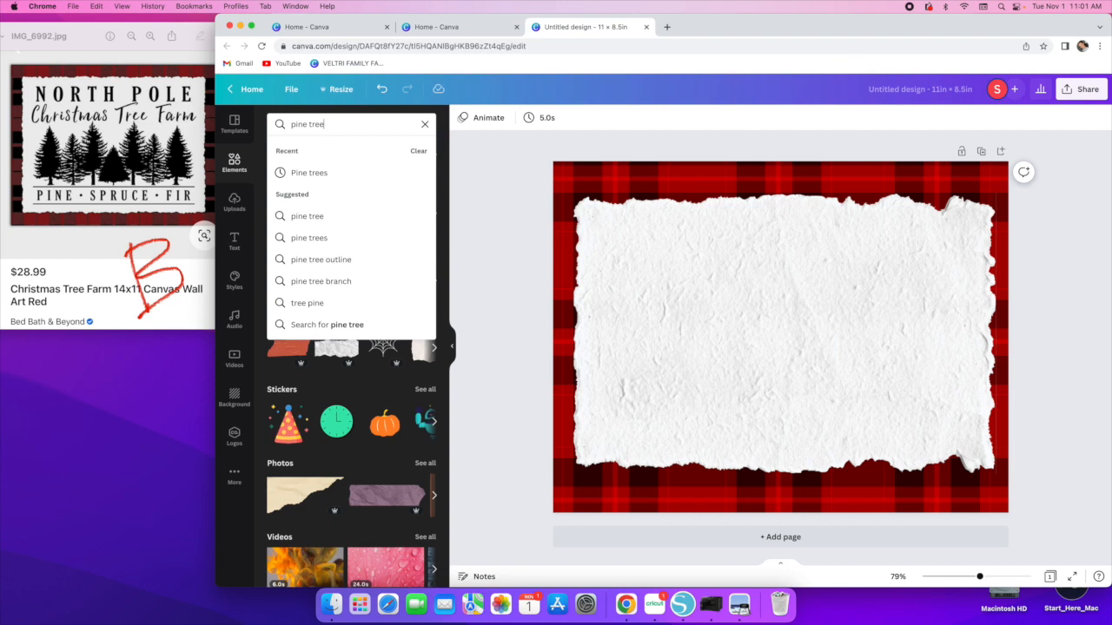
{"action": "key", "text": "Return"}
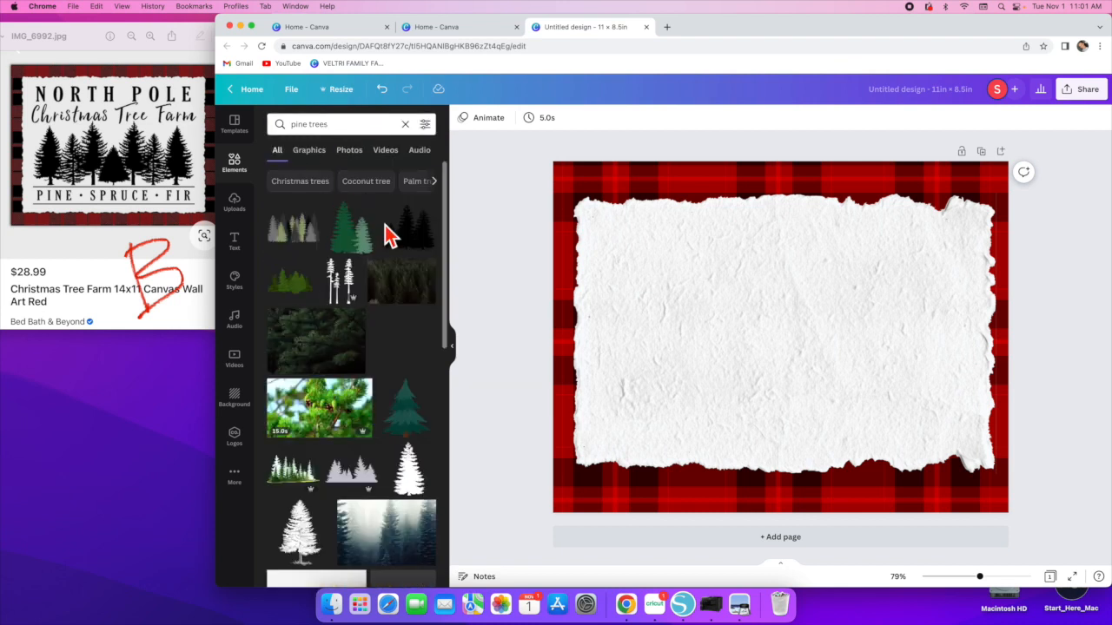
- Add a multicoloured row of pine trees, enlarge it and centre it on the torn paper
{"action": "left_click", "coordinate": [287, 234]}
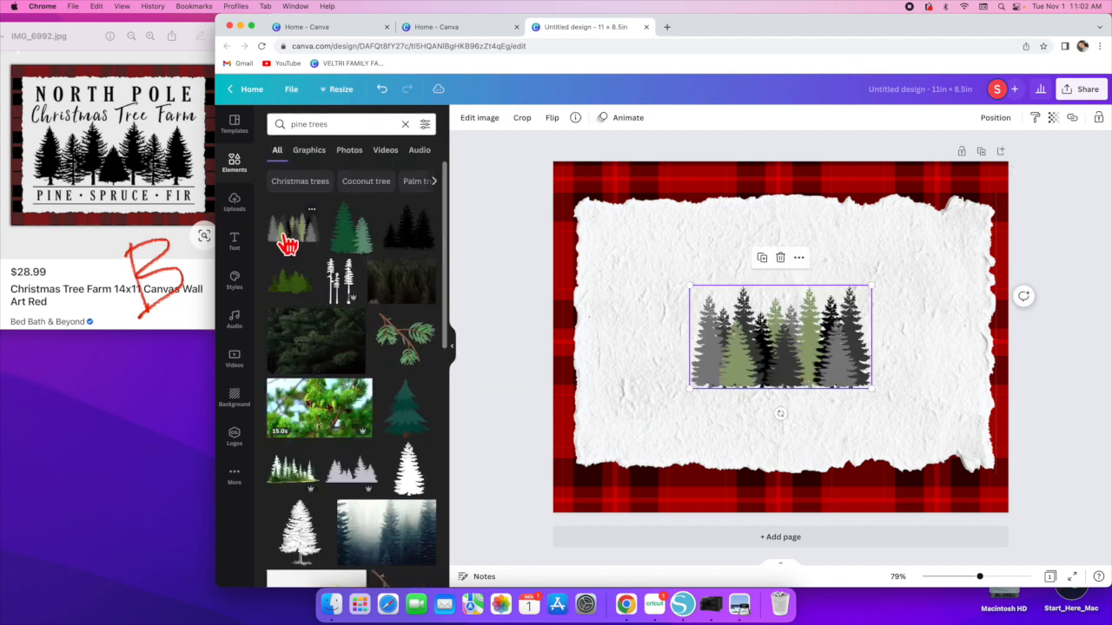
{"action": "left_click_drag", "start_coordinate": [686, 389], "coordinate": [588, 392]}
{"action": "left_click_drag", "start_coordinate": [752, 392], "coordinate": [781, 350]}
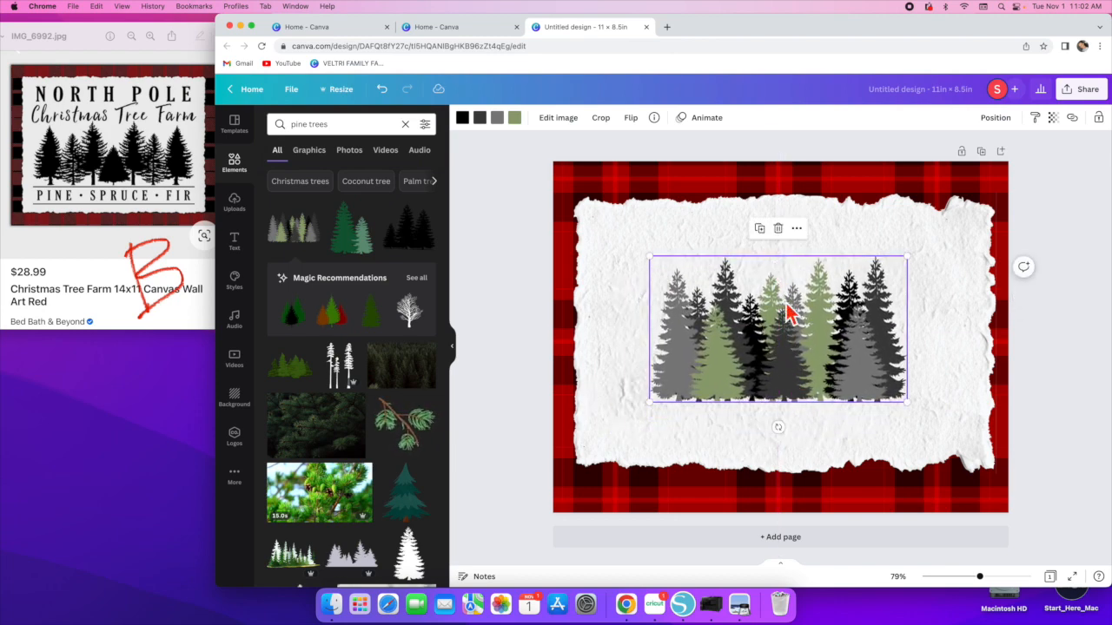
{"action": "left_click_drag", "start_coordinate": [773, 346], "coordinate": [774, 345]}
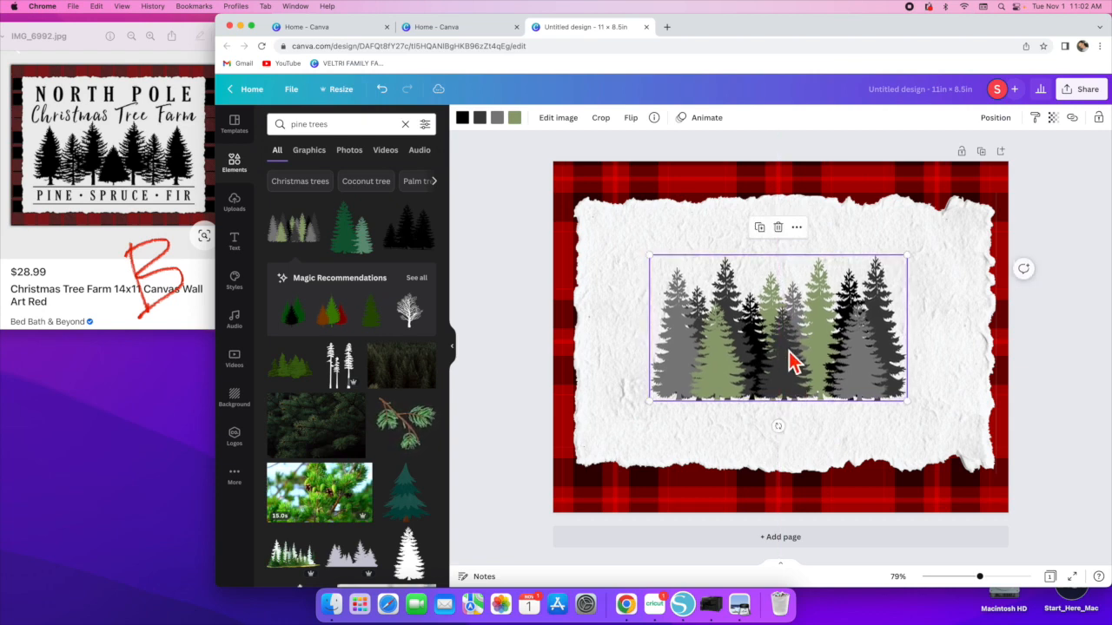
- Recolour the pine trees so three of their colours are black and the fourth is dark grey
{"action": "left_click", "coordinate": [479, 118]}
{"action": "left_click", "coordinate": [308, 174]}
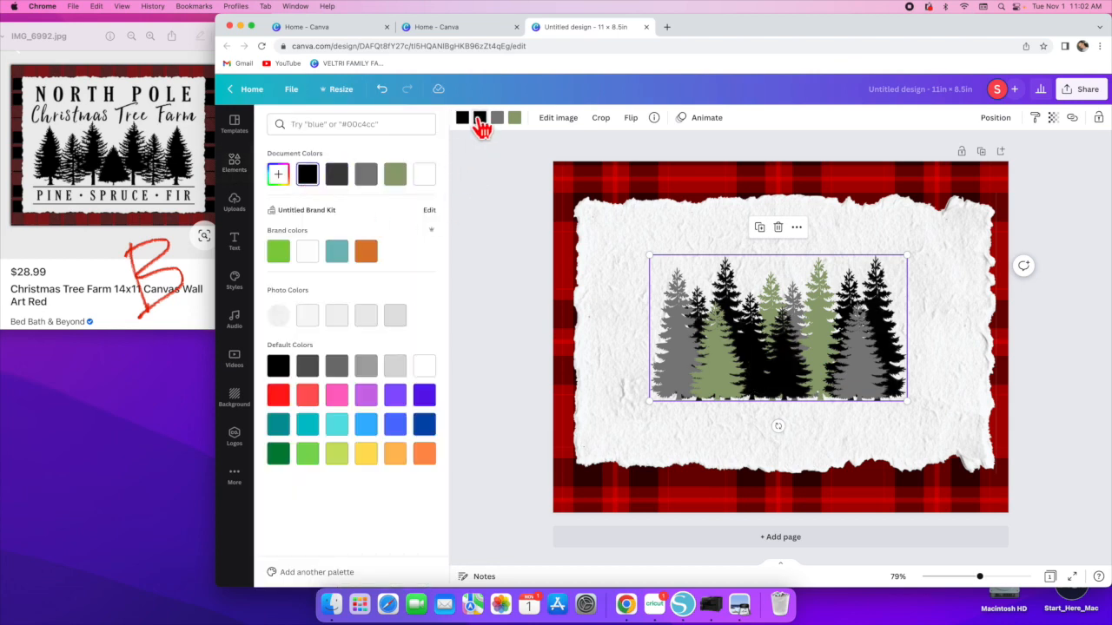
{"action": "left_click", "coordinate": [498, 120]}
{"action": "left_click", "coordinate": [307, 175]}
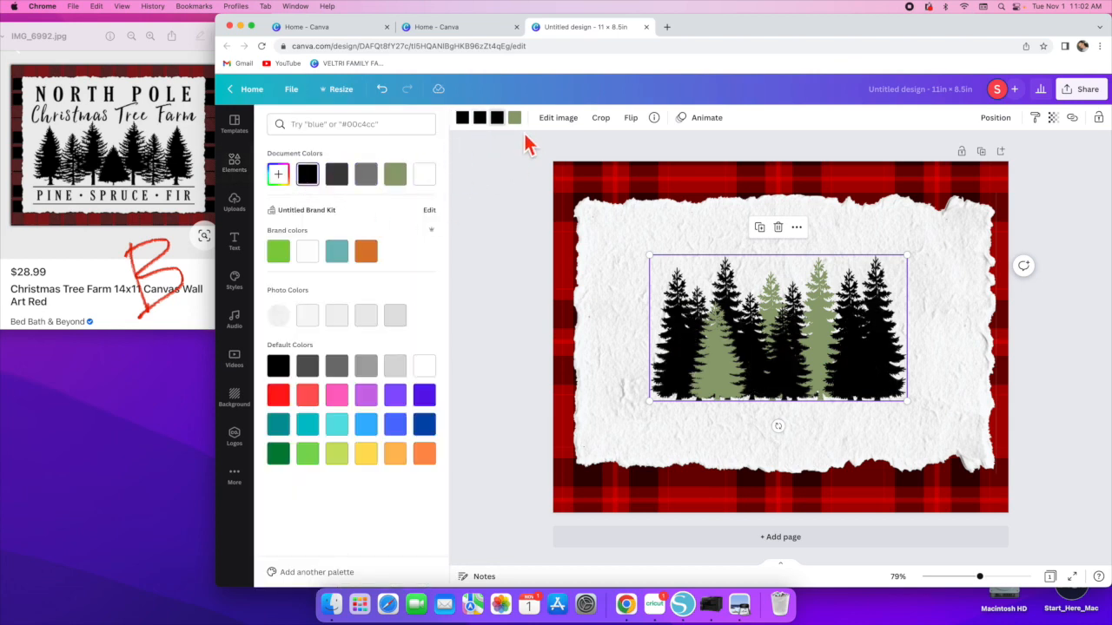
{"action": "left_click", "coordinate": [515, 119]}
{"action": "left_click", "coordinate": [308, 175]}
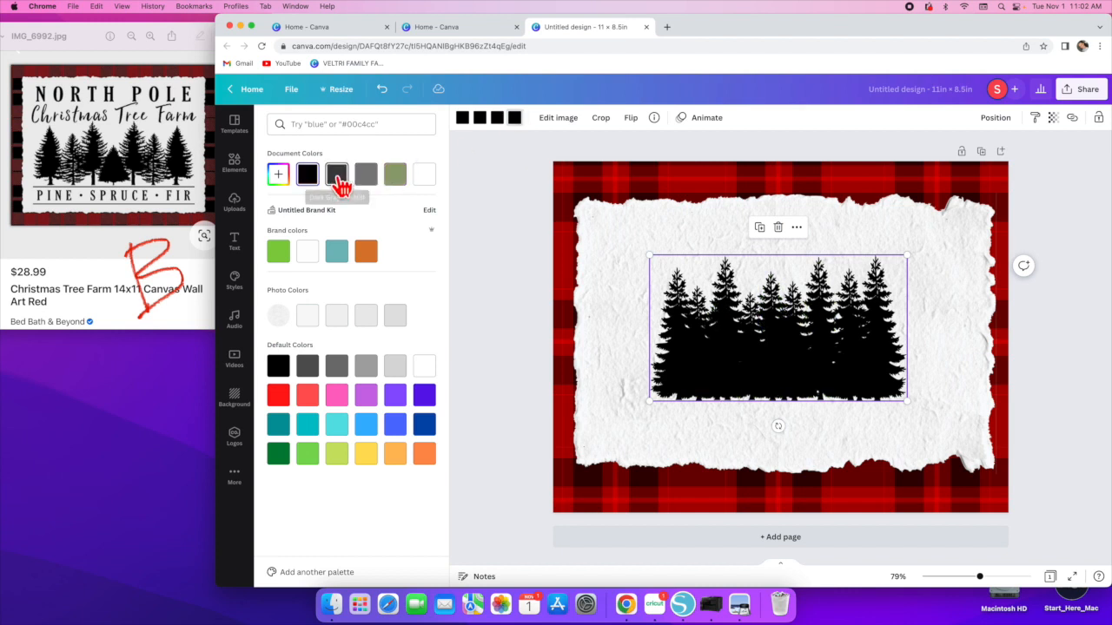
{"action": "left_click", "coordinate": [339, 185]}
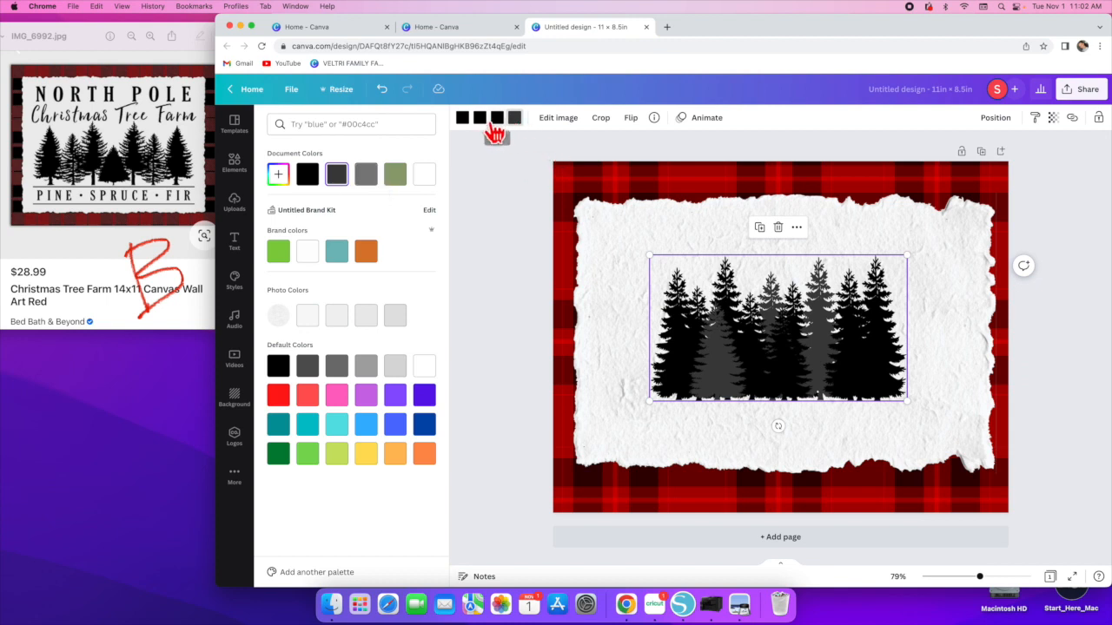
- Recolour the pine trees so the first and third colours are grey, leaving black and dark grey
{"action": "left_click", "coordinate": [366, 176]}
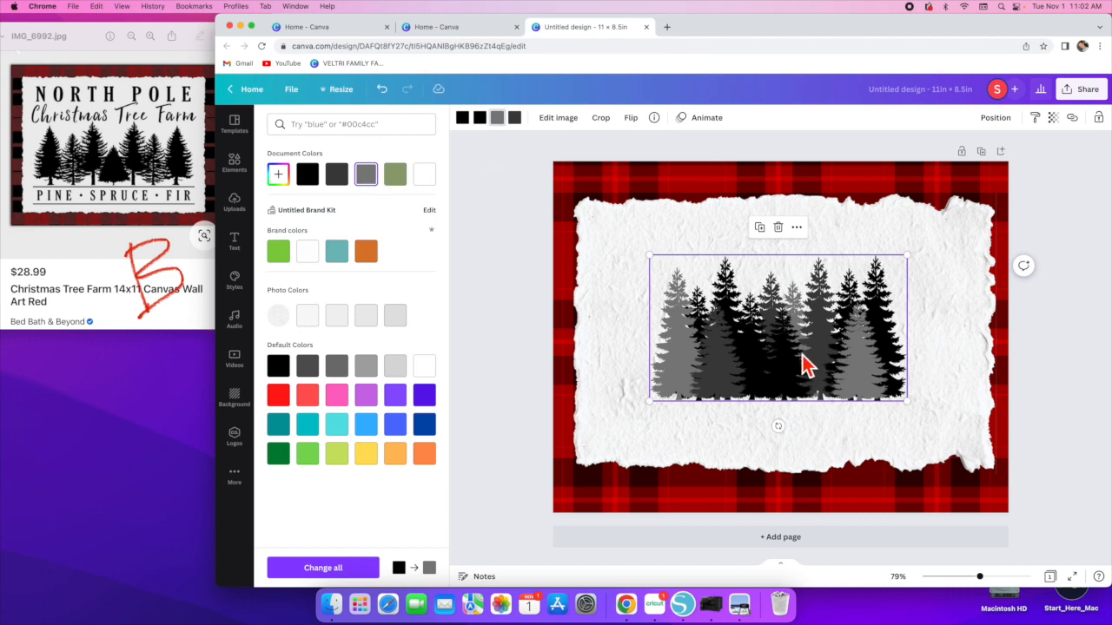
{"action": "left_click", "coordinate": [462, 117]}
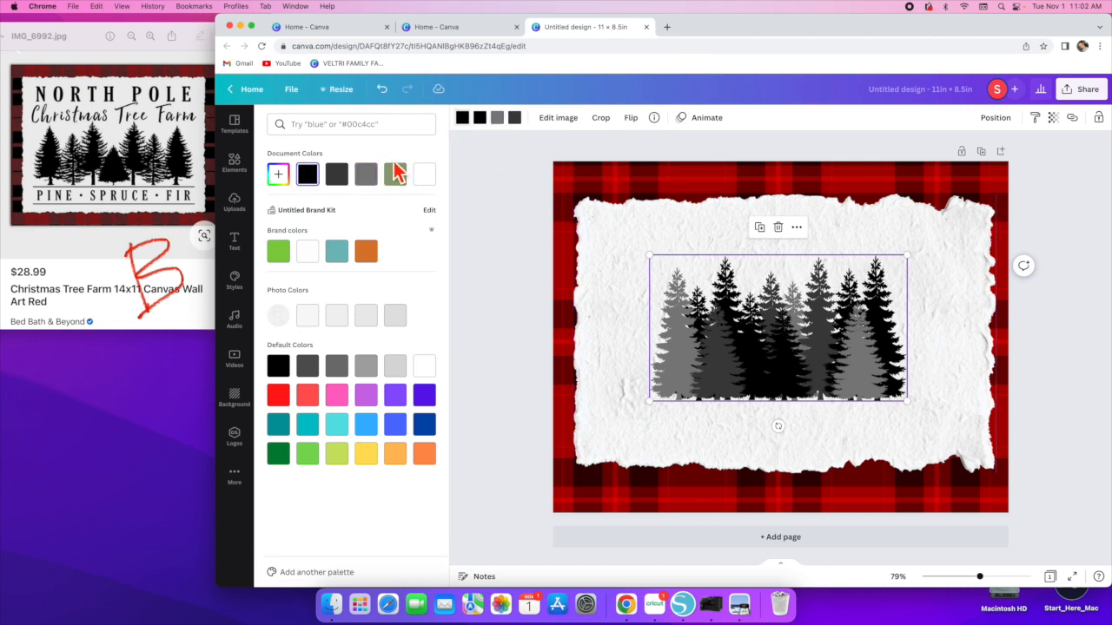
{"action": "left_click", "coordinate": [363, 178]}
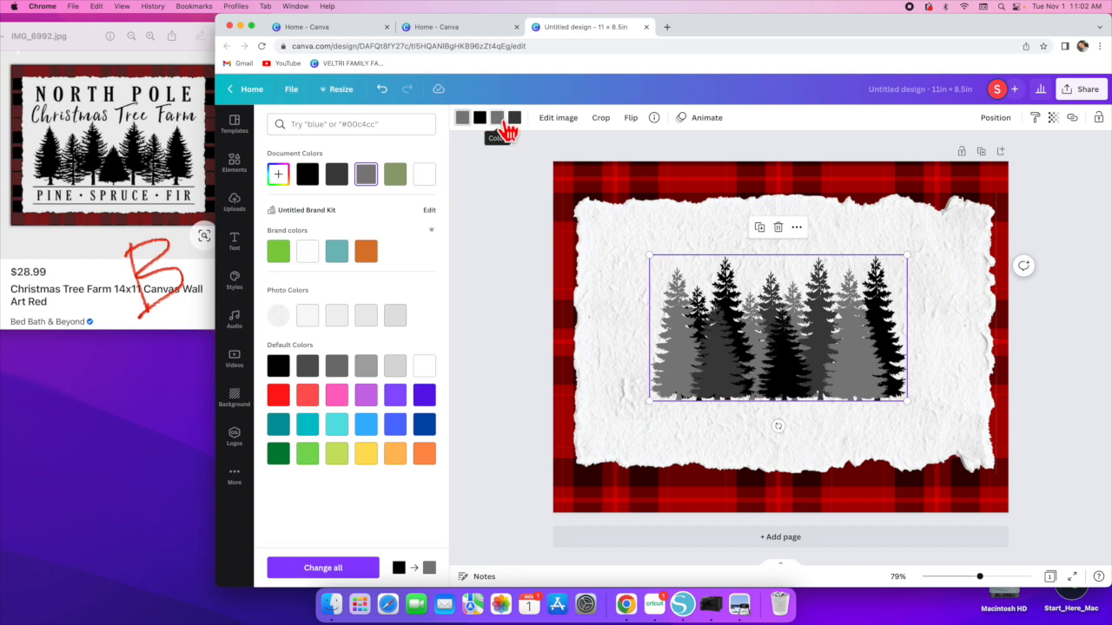
{"action": "left_click", "coordinate": [497, 118]}
{"action": "left_click", "coordinate": [308, 175]}
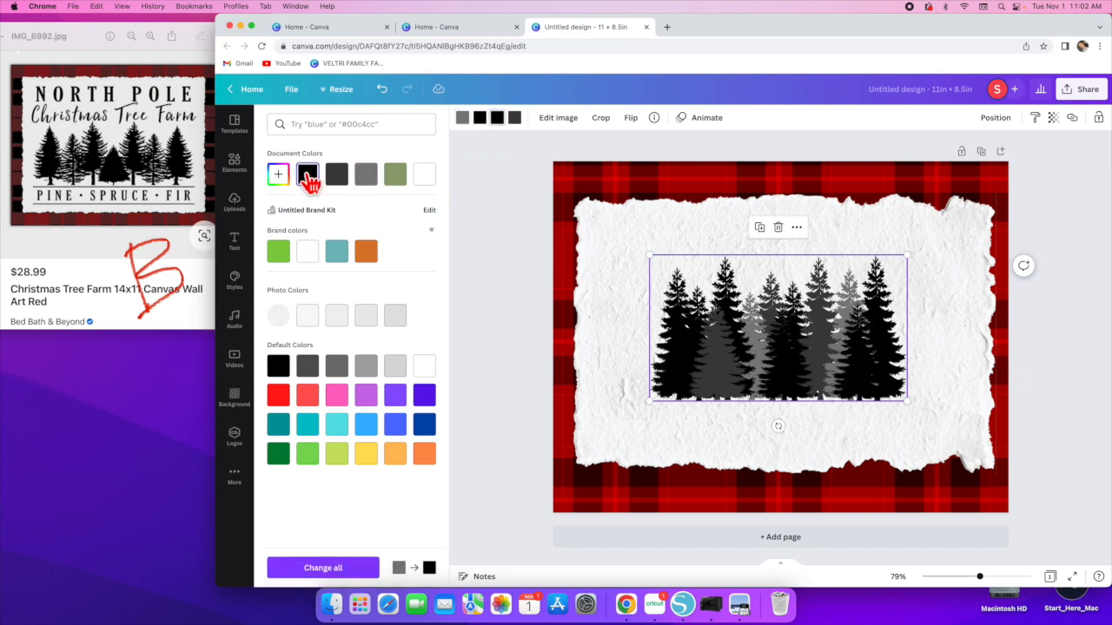
{"action": "left_click", "coordinate": [366, 176]}
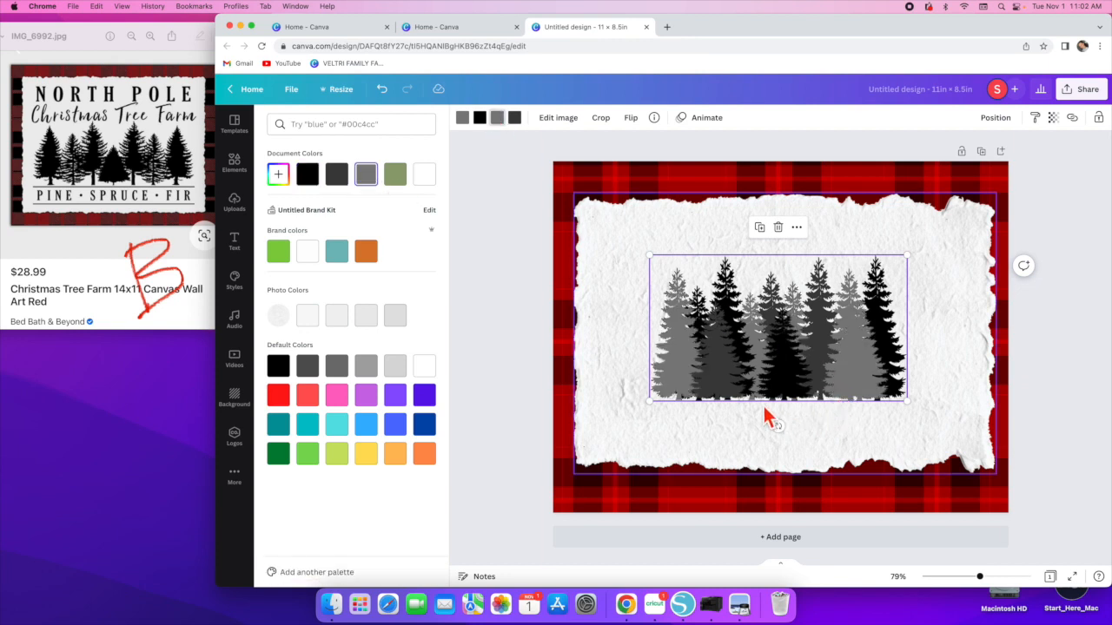
{"action": "left_click", "coordinate": [966, 371]}
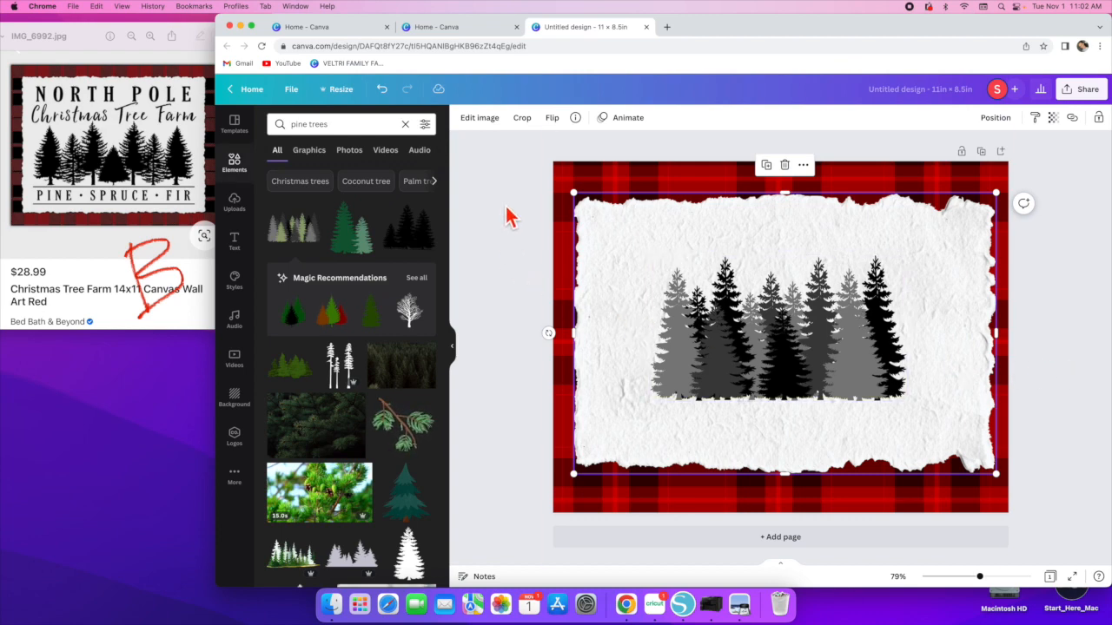
- Add a plain straight line from Lines & Shapes and move it below the pine trees
{"action": "left_click", "coordinate": [404, 124]}
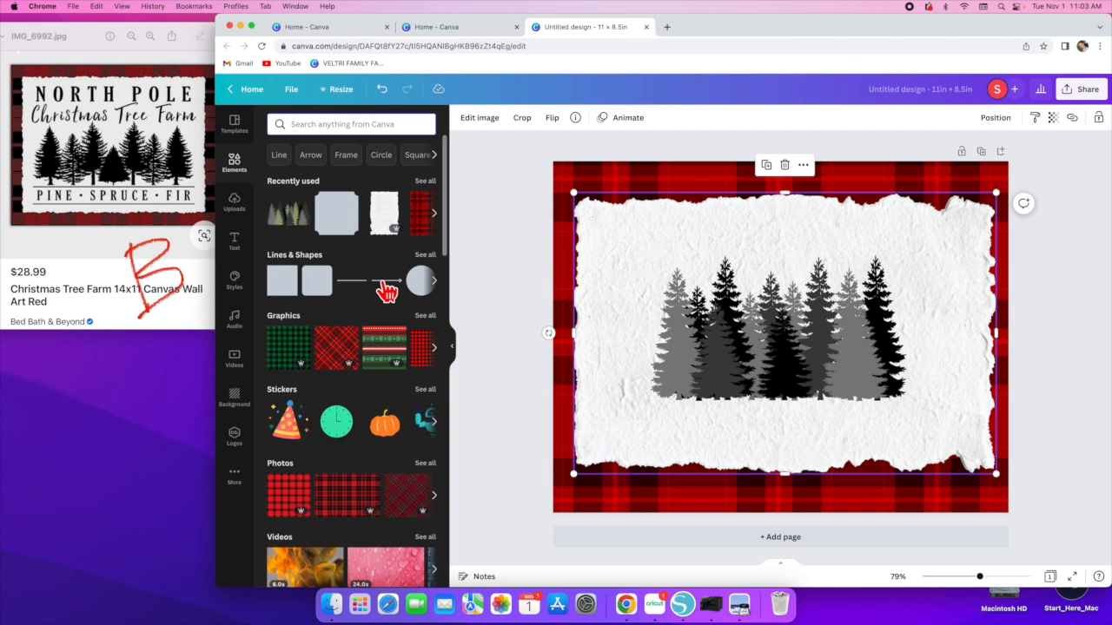
{"action": "left_click", "coordinate": [425, 256]}
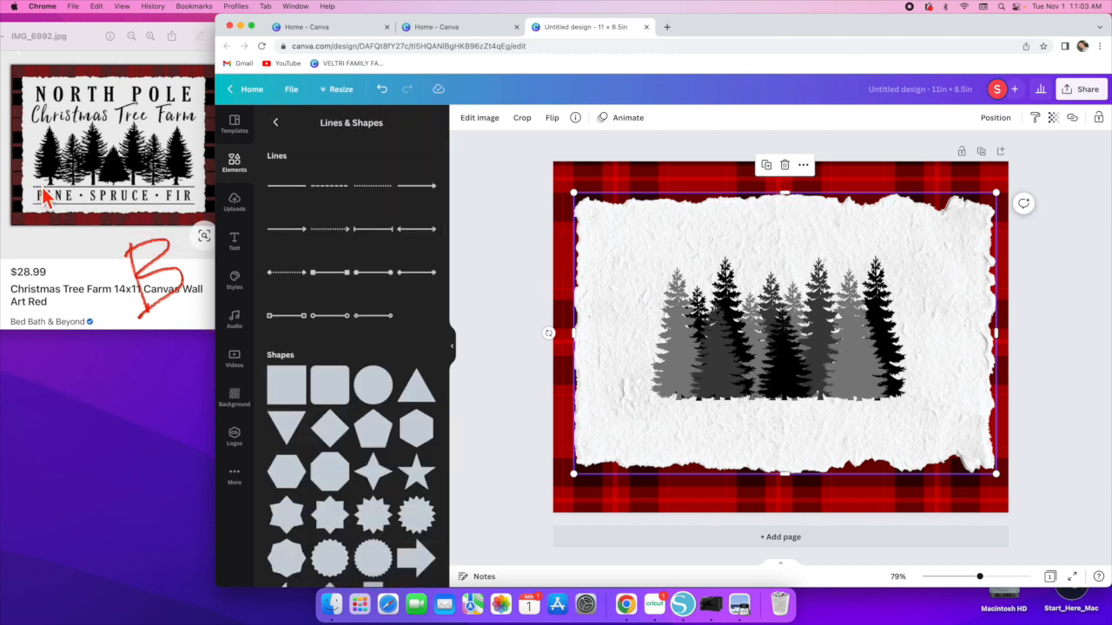
{"action": "left_click", "coordinate": [287, 185]}
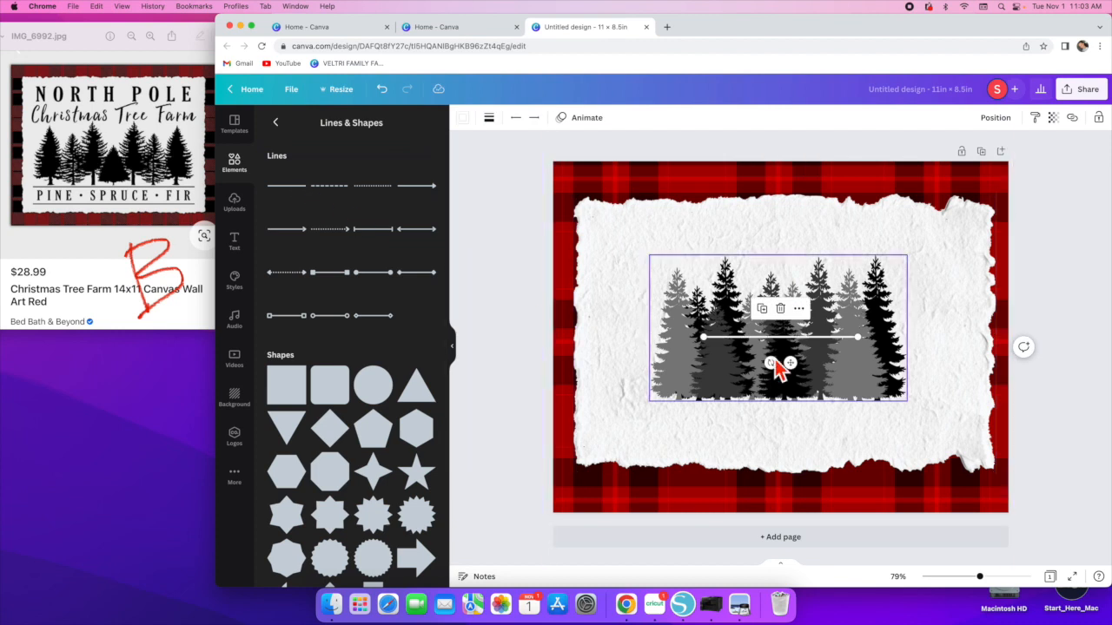
{"action": "left_click_drag", "start_coordinate": [851, 339], "coordinate": [864, 414]}
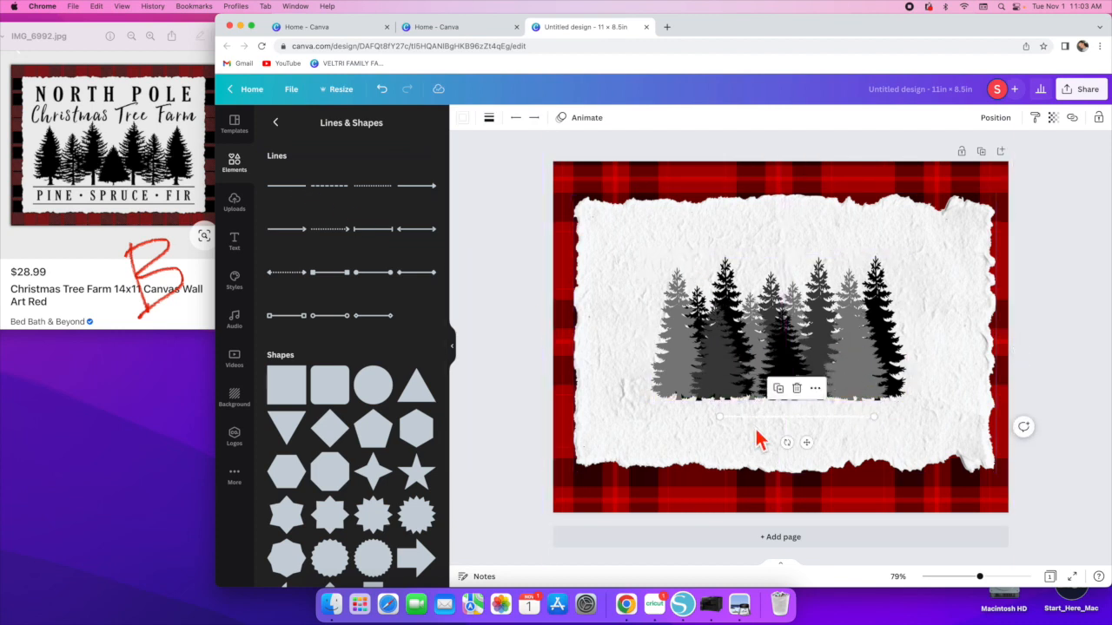
- Colour the line black, lengthen it across the paper and centre it just under the trees
{"action": "left_click", "coordinate": [463, 119]}
{"action": "left_click", "coordinate": [307, 177]}
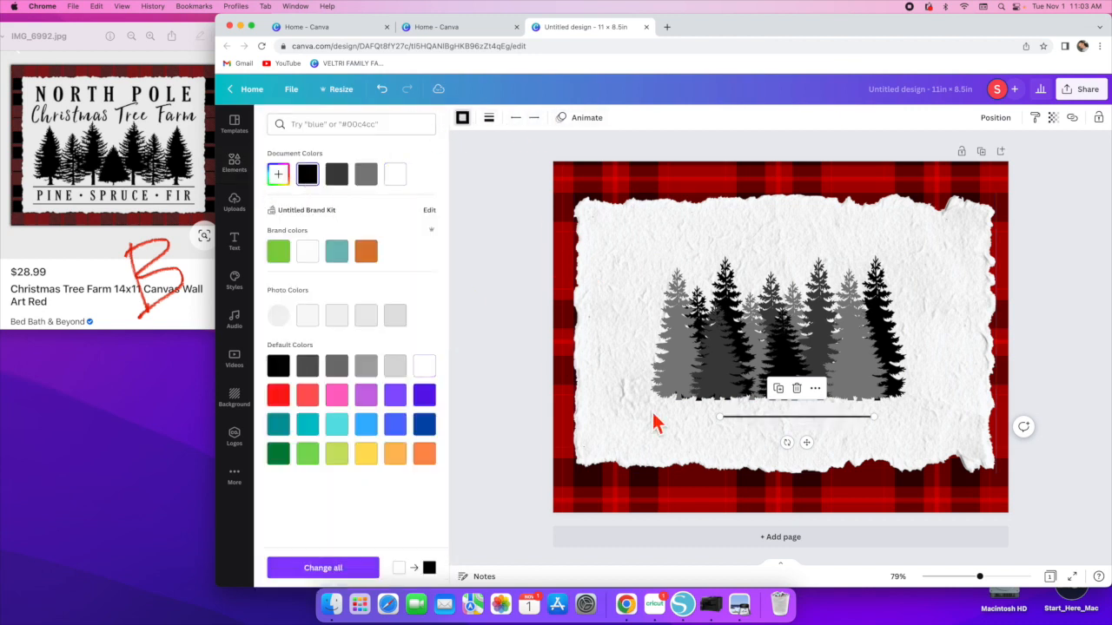
{"action": "left_click_drag", "start_coordinate": [716, 417], "coordinate": [568, 422]}
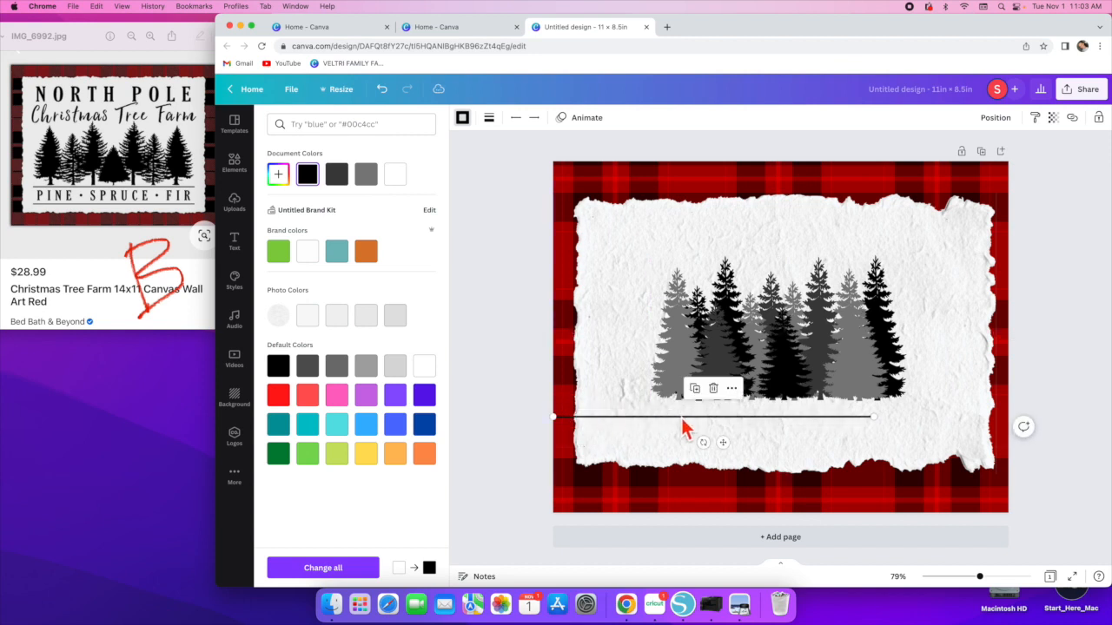
{"action": "left_click_drag", "start_coordinate": [683, 417], "coordinate": [745, 407]}
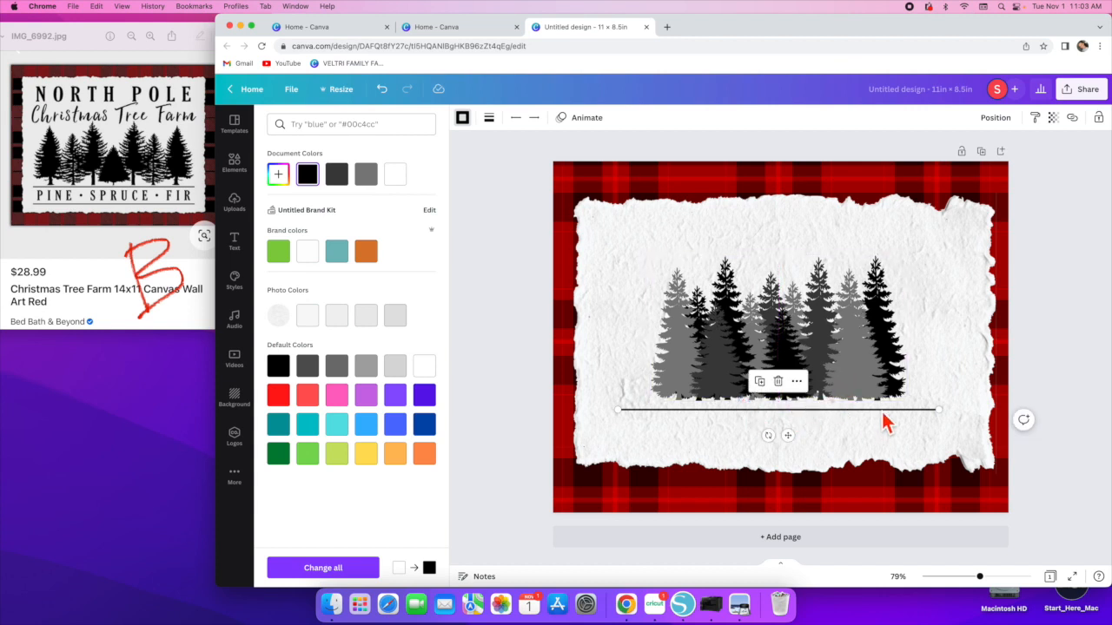
- Duplicate the line and place the copy a short distance below the first one
{"action": "left_click", "coordinate": [760, 382]}
{"action": "left_click_drag", "start_coordinate": [758, 416], "coordinate": [748, 442]}
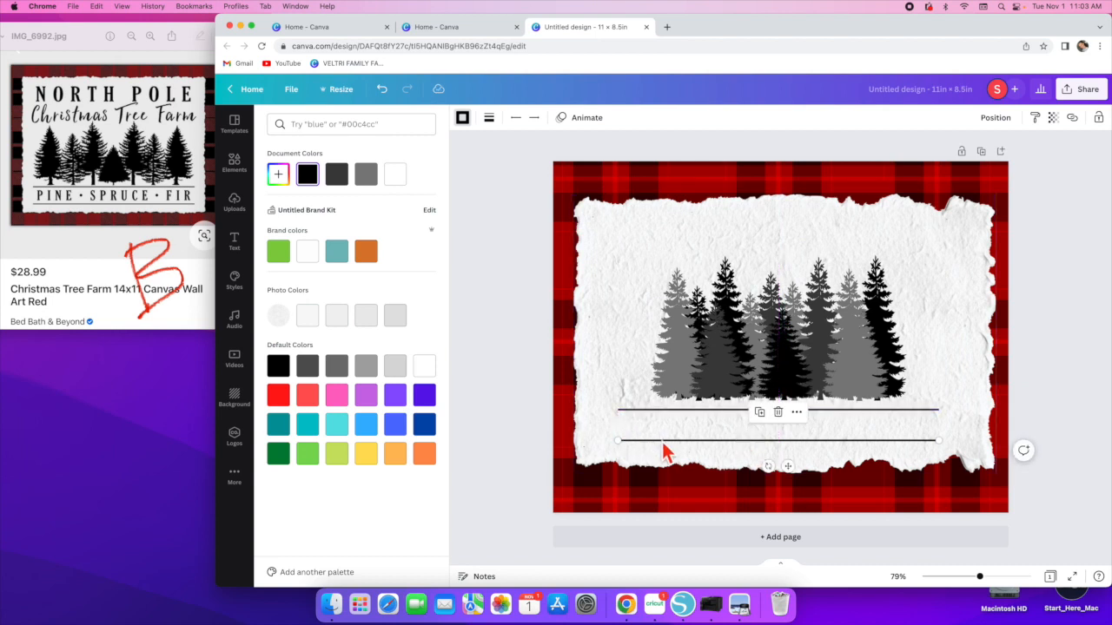
{"action": "left_click_drag", "start_coordinate": [682, 441], "coordinate": [675, 437]}
{"action": "left_click", "coordinate": [859, 433]}
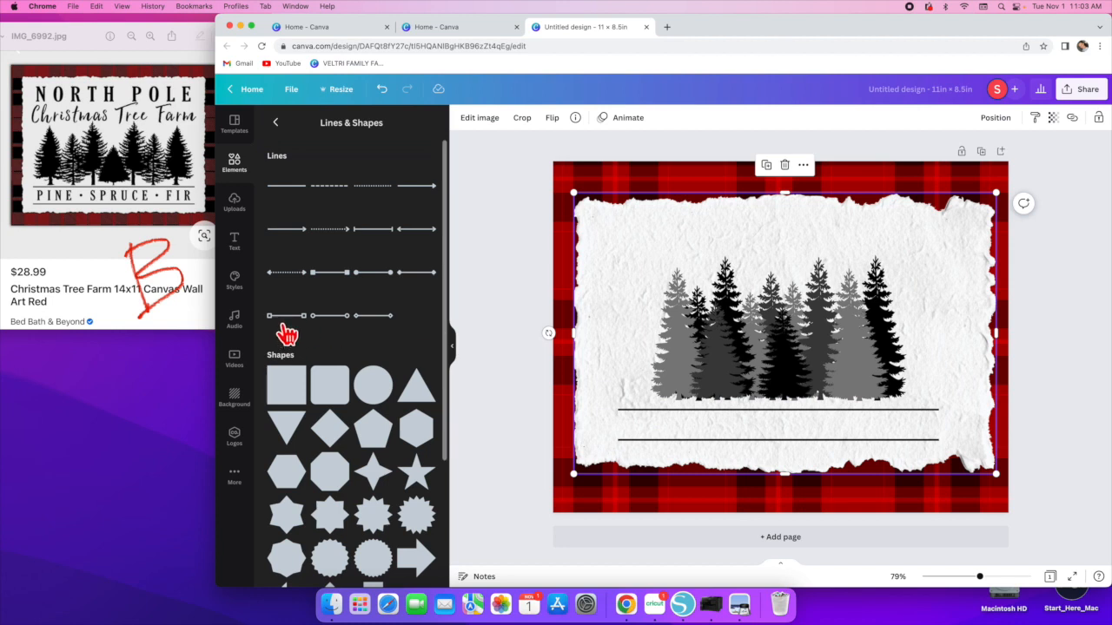
- Add a heading reading PINE - SPRUCE - FIR
{"action": "left_click", "coordinate": [235, 243]}
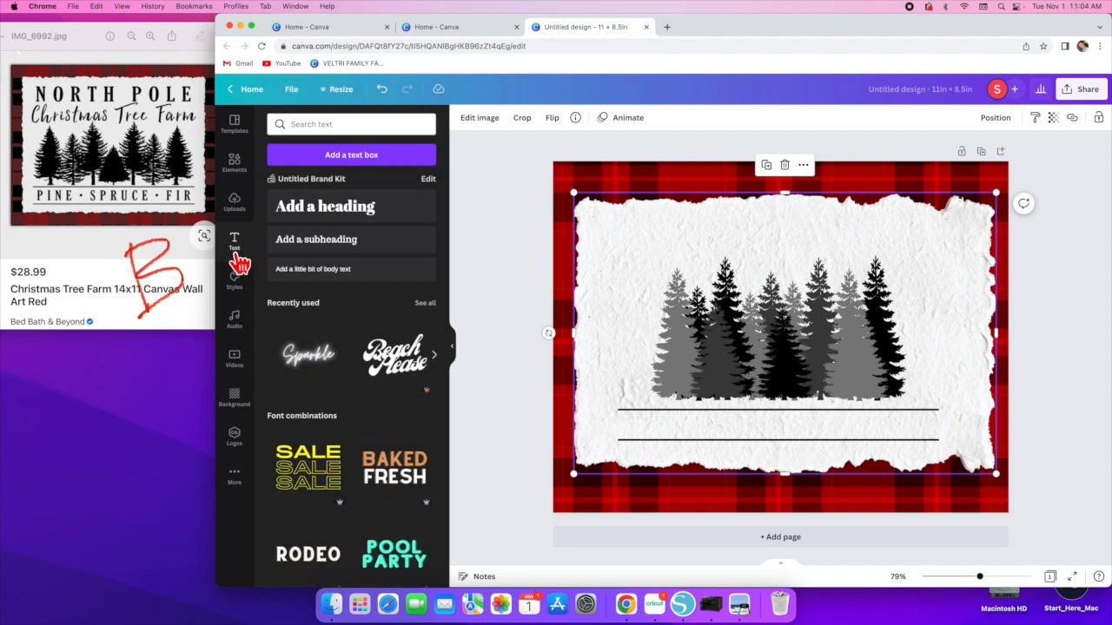
{"action": "left_click", "coordinate": [354, 217]}
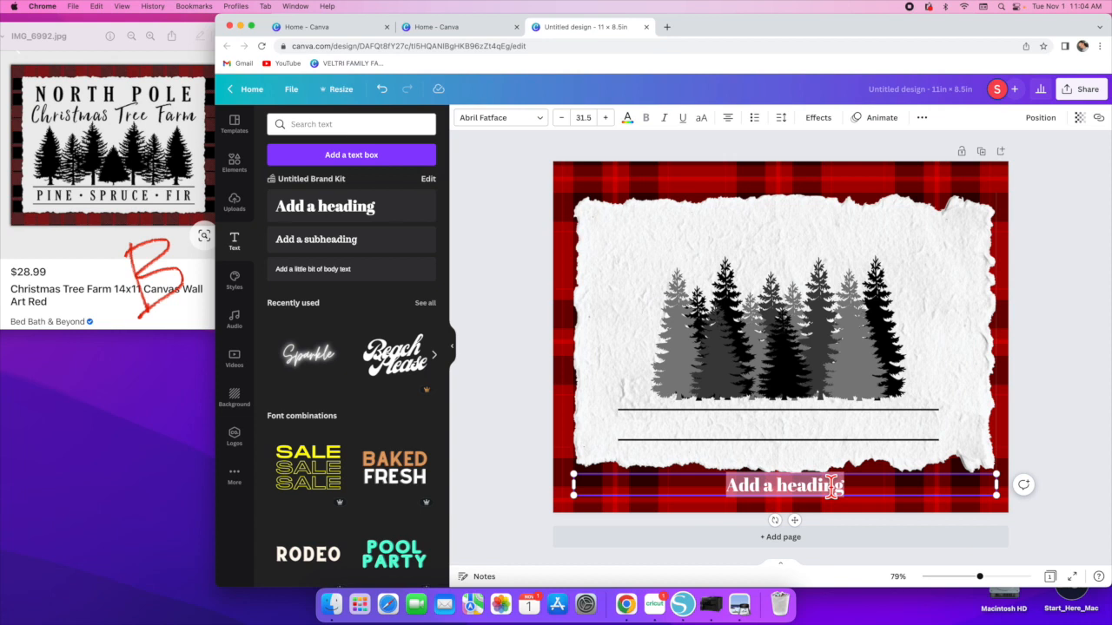
{"action": "type", "text": "pine - spru"}
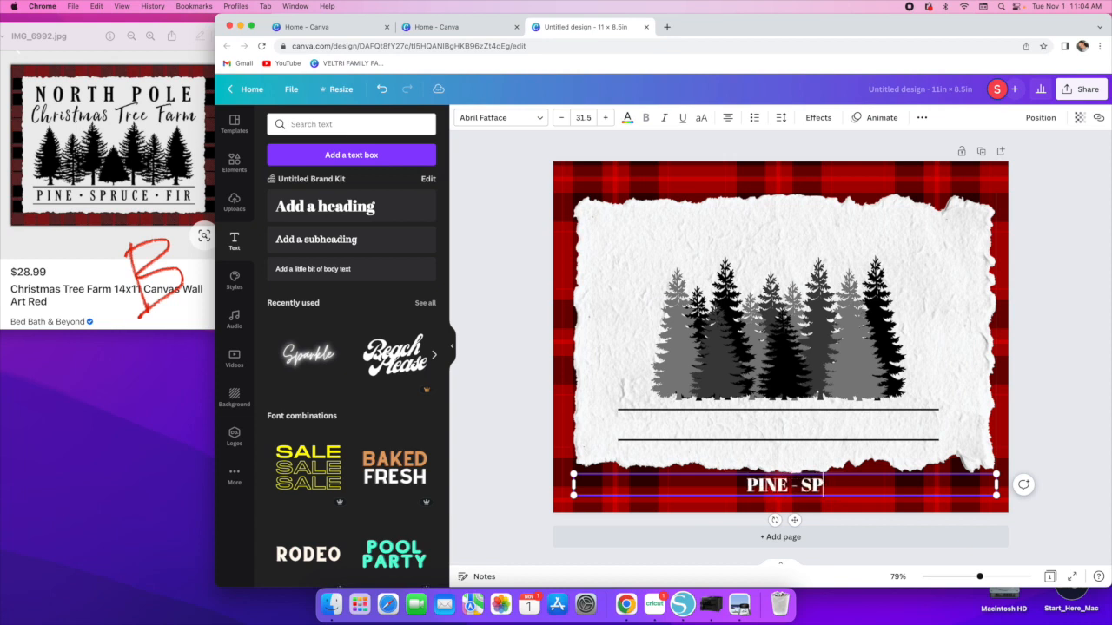
{"action": "type", "text": "ce - "}
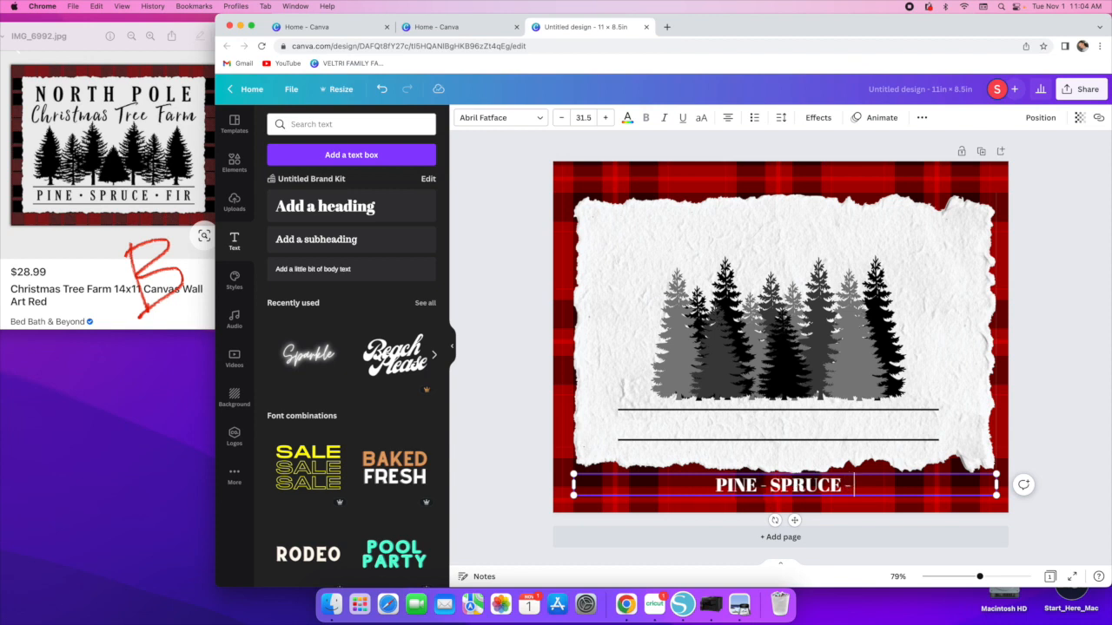
{"action": "type", "text": "fir"}
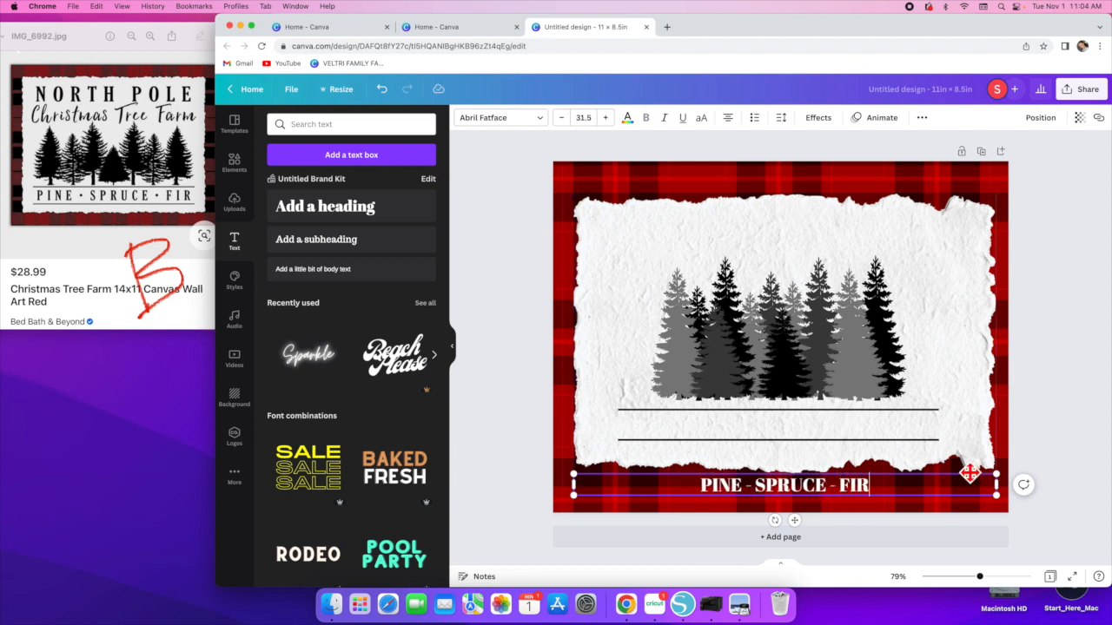
- Narrow the PINE - SPRUCE - FIR text box and move it between the two lines
{"action": "left_click_drag", "start_coordinate": [993, 487], "coordinate": [790, 488]}
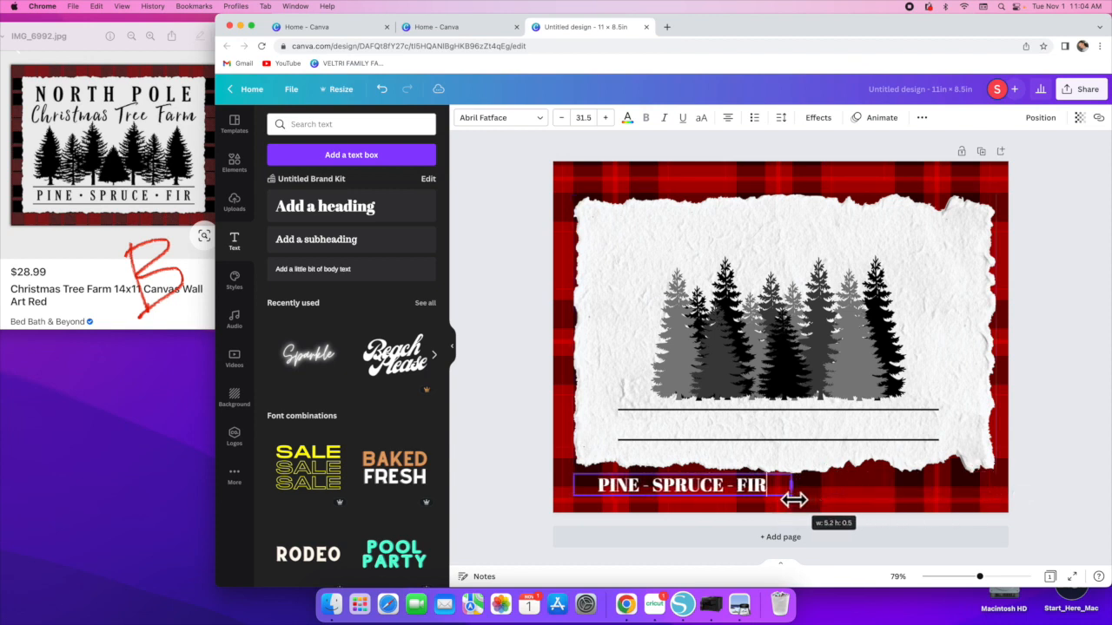
{"action": "left_click", "coordinate": [658, 444]}
{"action": "left_click_drag", "start_coordinate": [660, 489], "coordinate": [754, 418]}
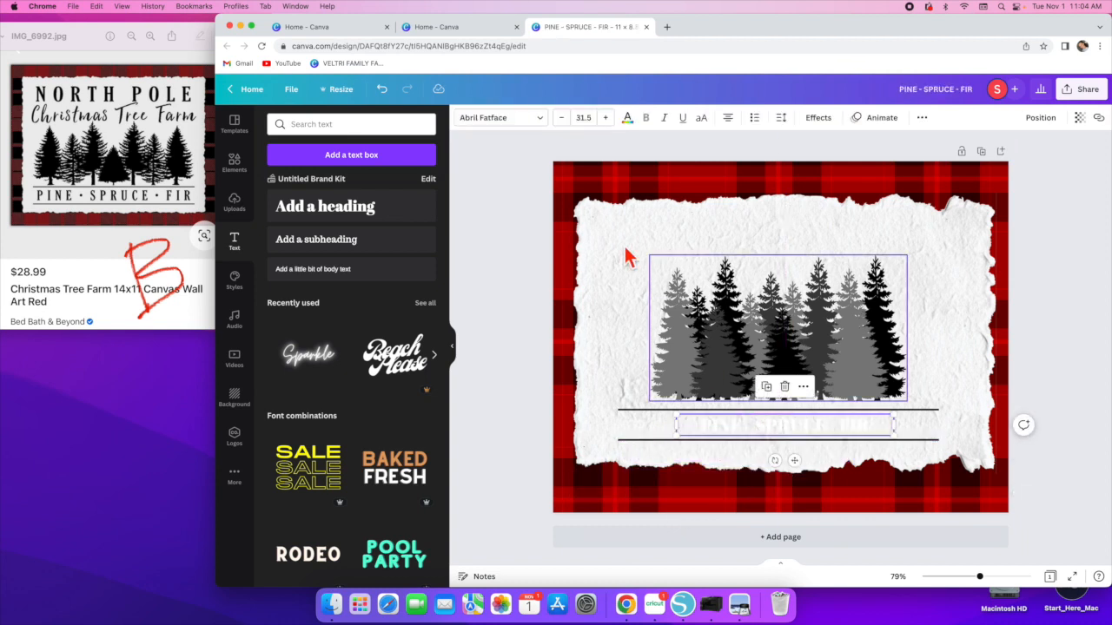
- Colour the PINE - SPRUCE - FIR text black and enlarge it to fill the space between the lines
{"action": "left_click", "coordinate": [627, 119]}
{"action": "left_click", "coordinate": [306, 176]}
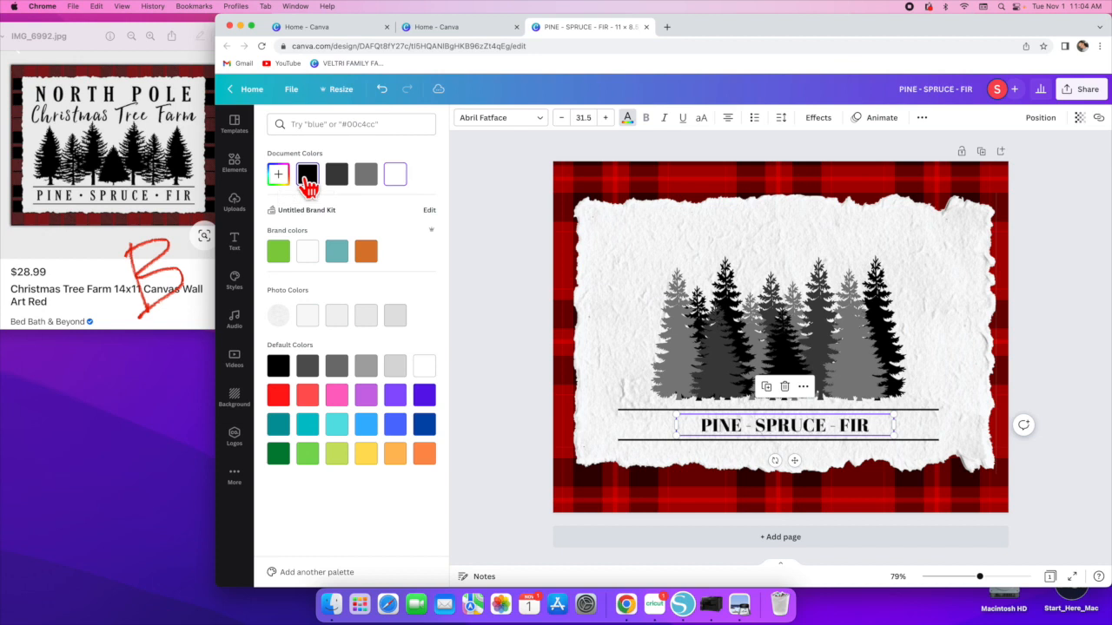
{"action": "left_click_drag", "start_coordinate": [677, 426], "coordinate": [624, 443]}
{"action": "left_click_drag", "start_coordinate": [744, 431], "coordinate": [766, 426]}
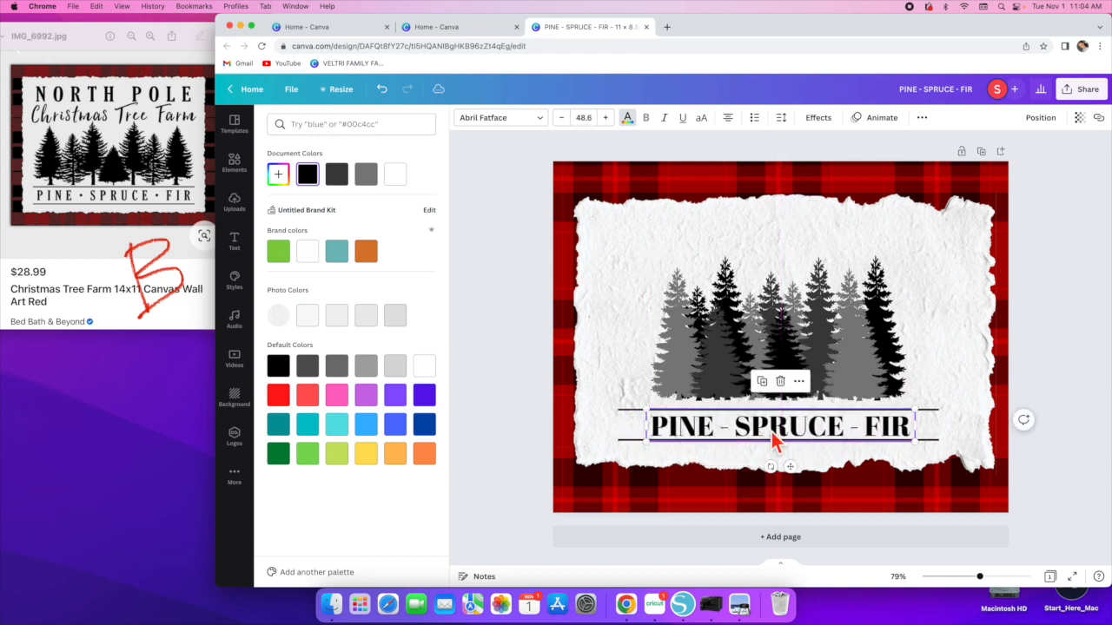
- Change the PINE - SPRUCE - FIR font to Alice and resize it to fit between the lines
{"action": "left_click", "coordinate": [534, 123]}
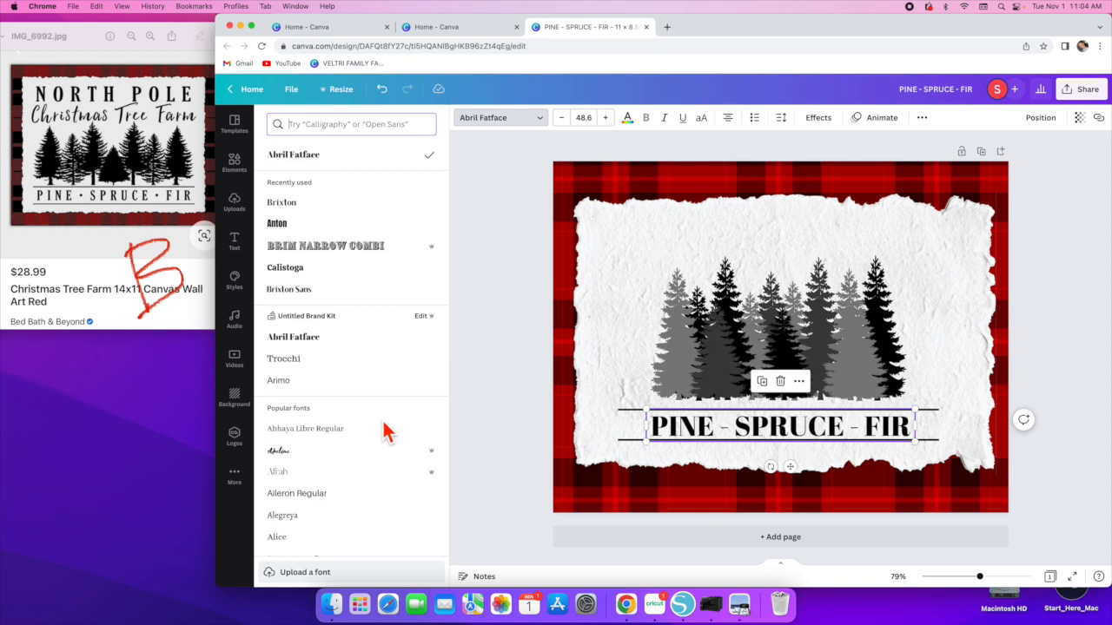
{"action": "scroll", "coordinate": [387, 432], "scroll_direction": "down", "scroll_amount": 5}
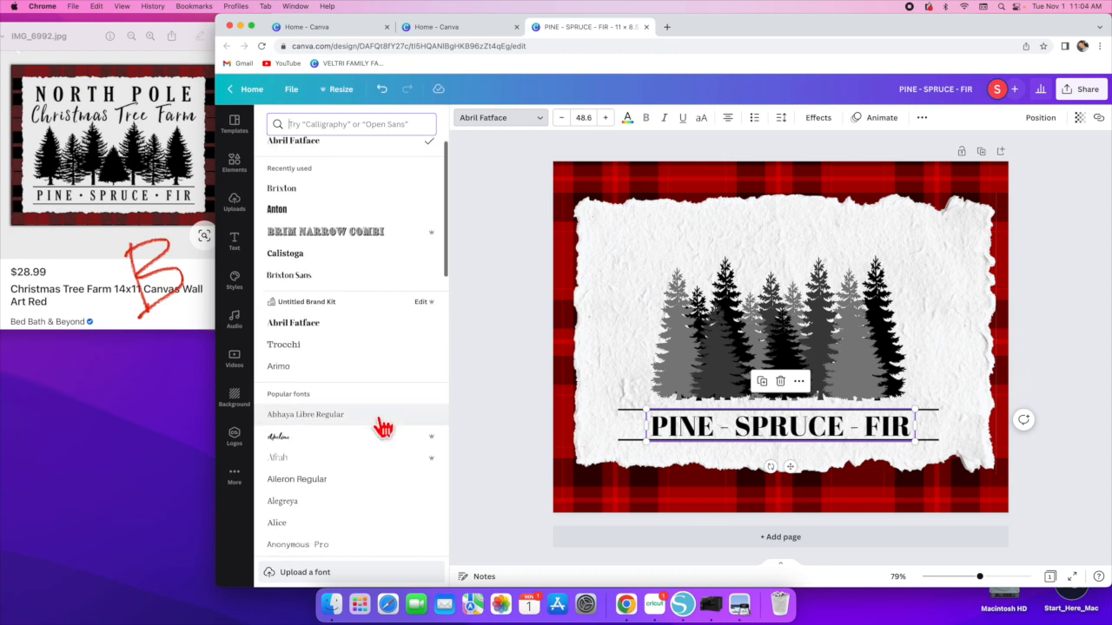
{"action": "left_click", "coordinate": [300, 223]}
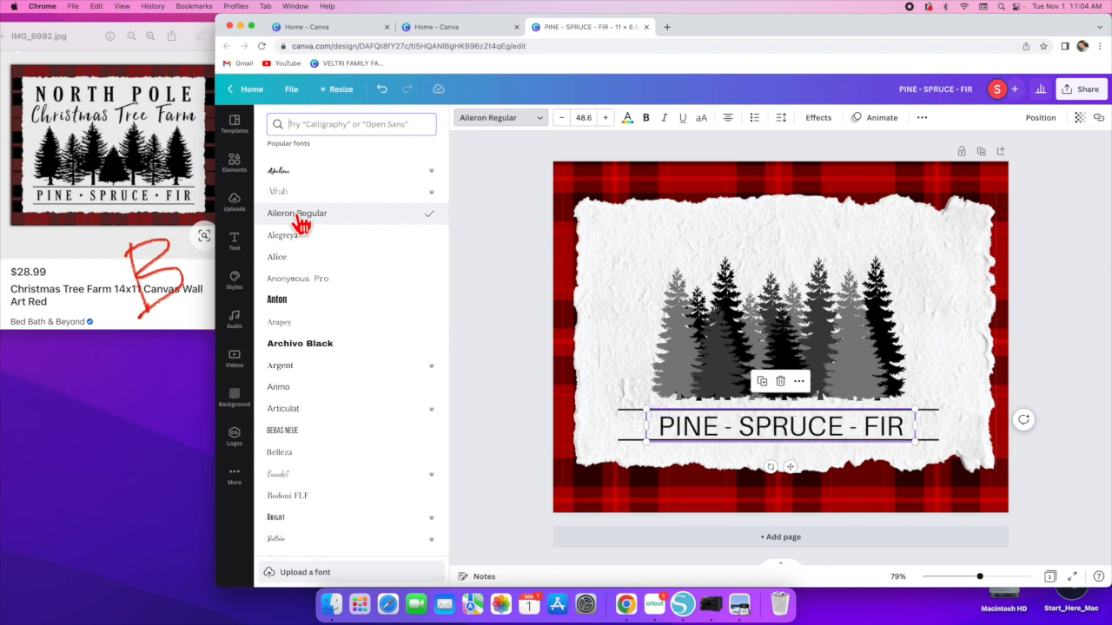
{"action": "left_click", "coordinate": [289, 258]}
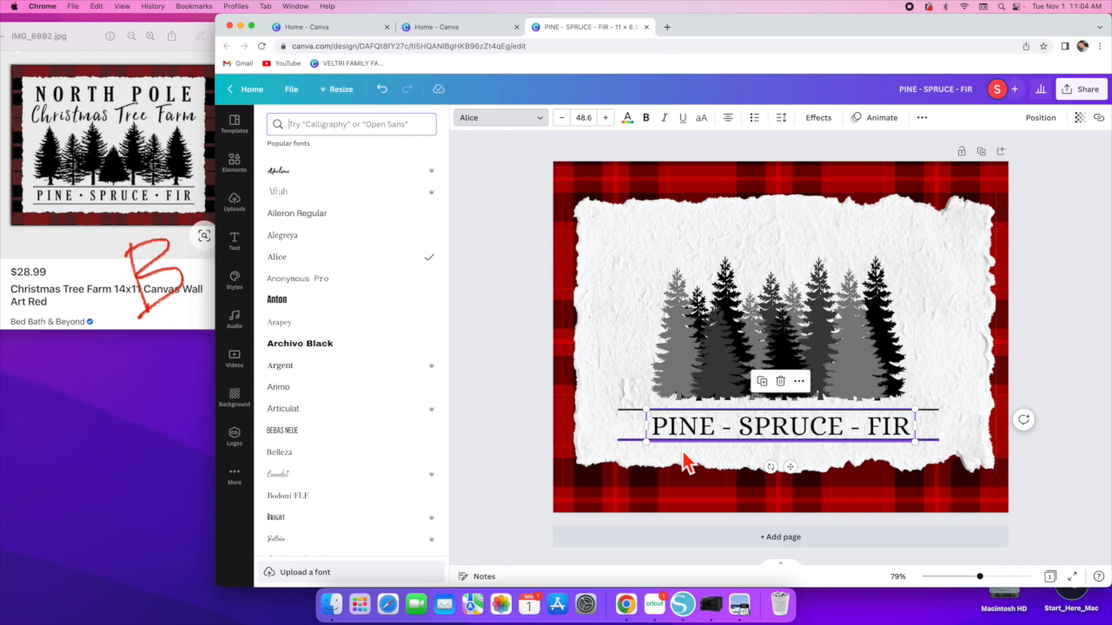
{"action": "left_click_drag", "start_coordinate": [644, 443], "coordinate": [617, 447]}
{"action": "left_click_drag", "start_coordinate": [755, 431], "coordinate": [764, 427]}
{"action": "left_click", "coordinate": [946, 384]}
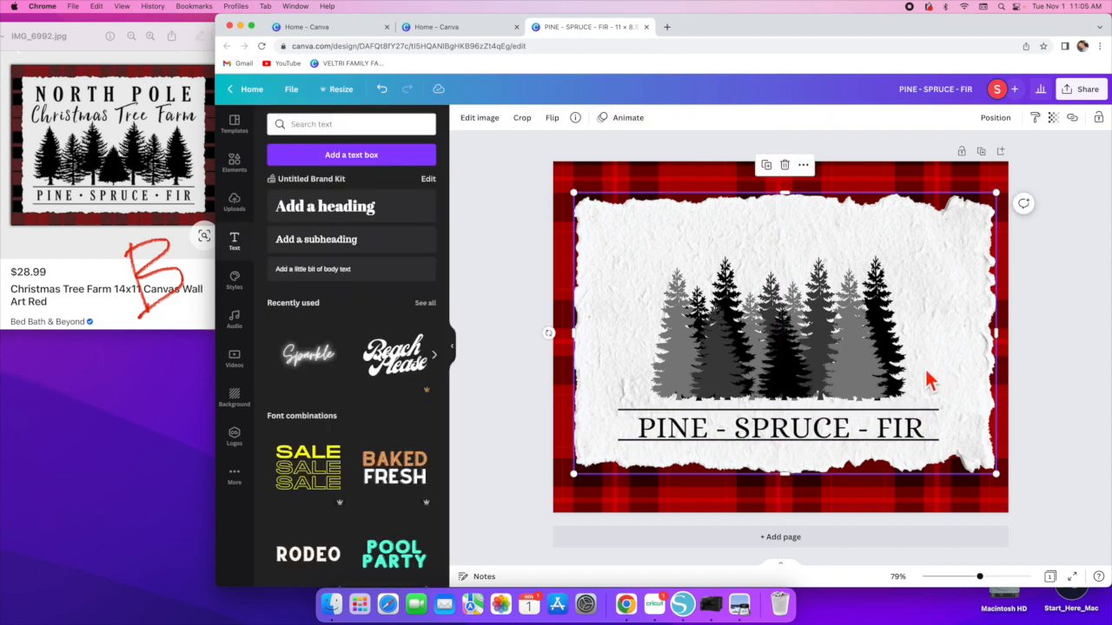
{"action": "left_click", "coordinate": [629, 448]}
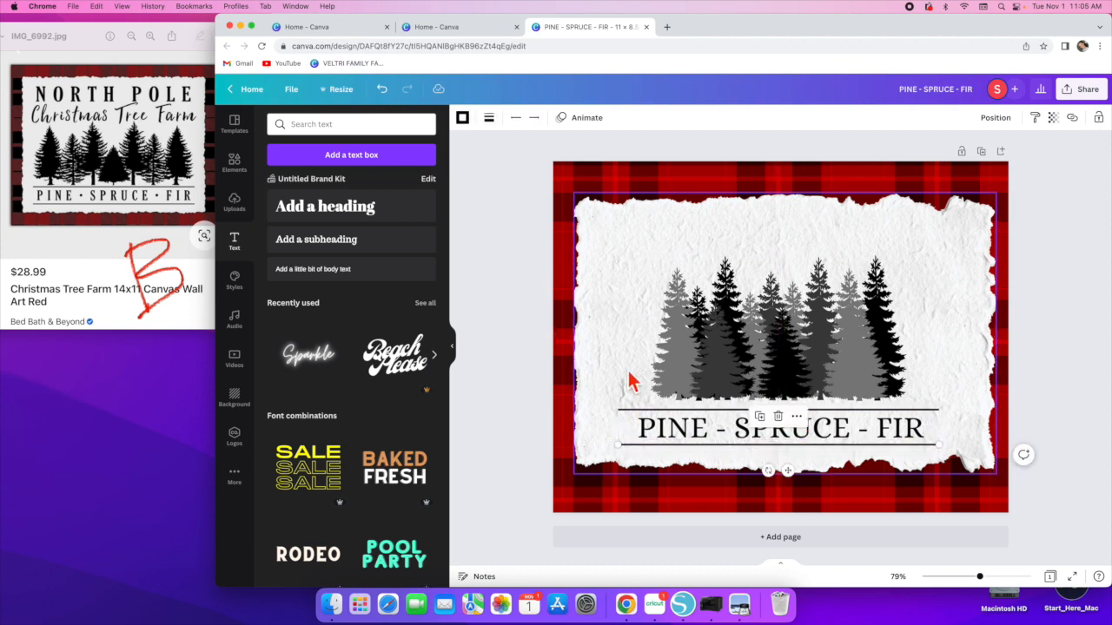
{"action": "left_click", "coordinate": [634, 339]}
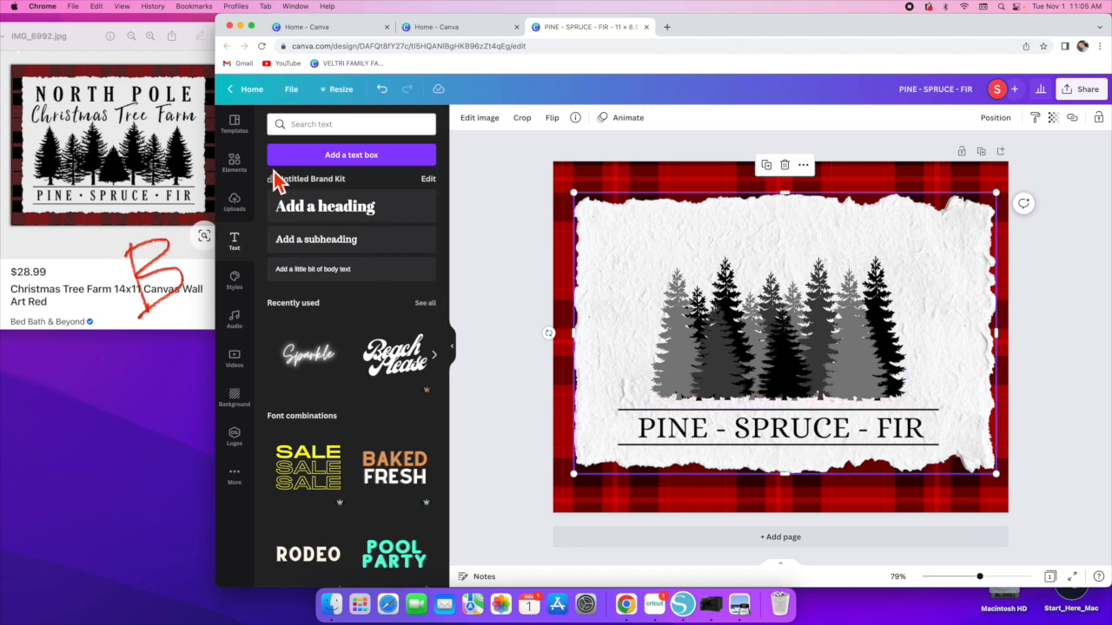
- Add another heading, move it above the pine trees and colour it black
{"action": "left_click", "coordinate": [333, 224]}
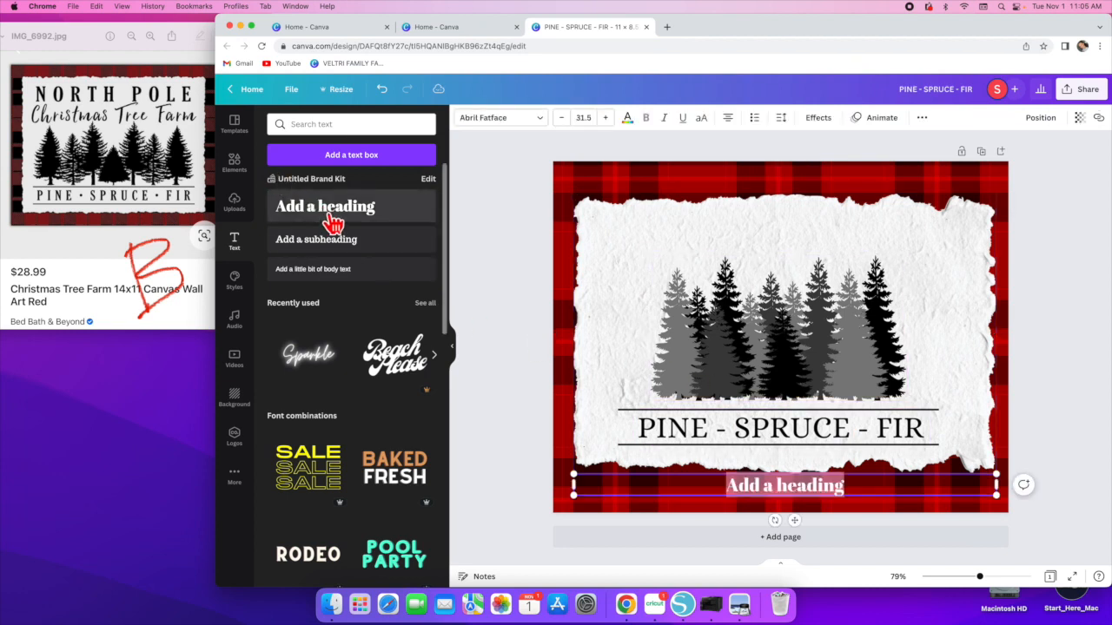
{"action": "left_click_drag", "start_coordinate": [997, 489], "coordinate": [787, 257]}
{"action": "left_click", "coordinate": [751, 502]}
{"action": "left_click", "coordinate": [627, 119]}
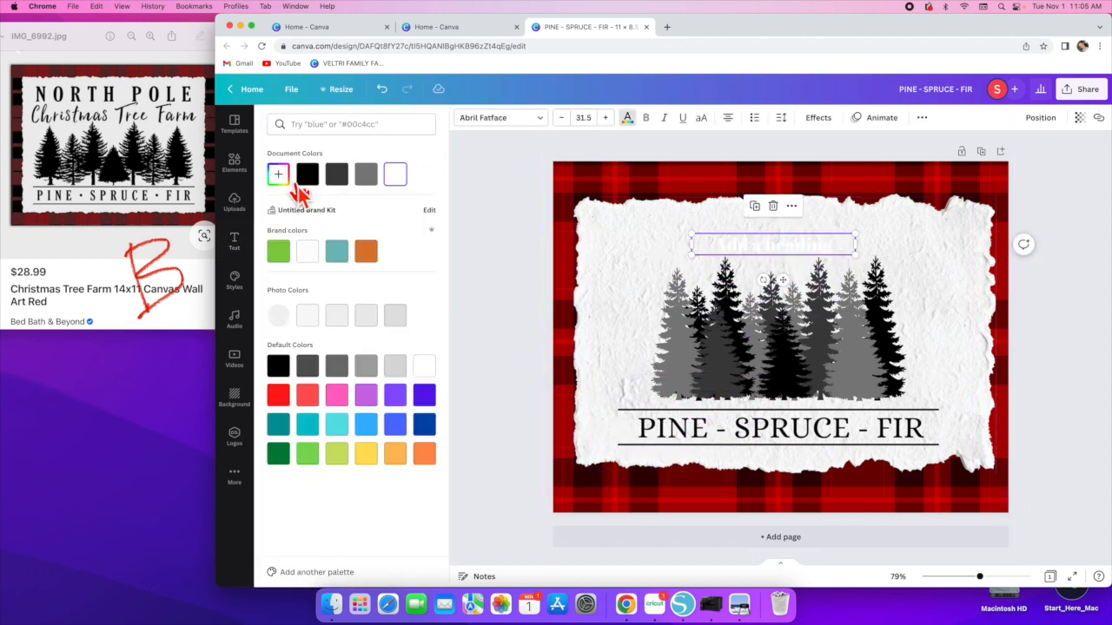
{"action": "left_click", "coordinate": [306, 179]}
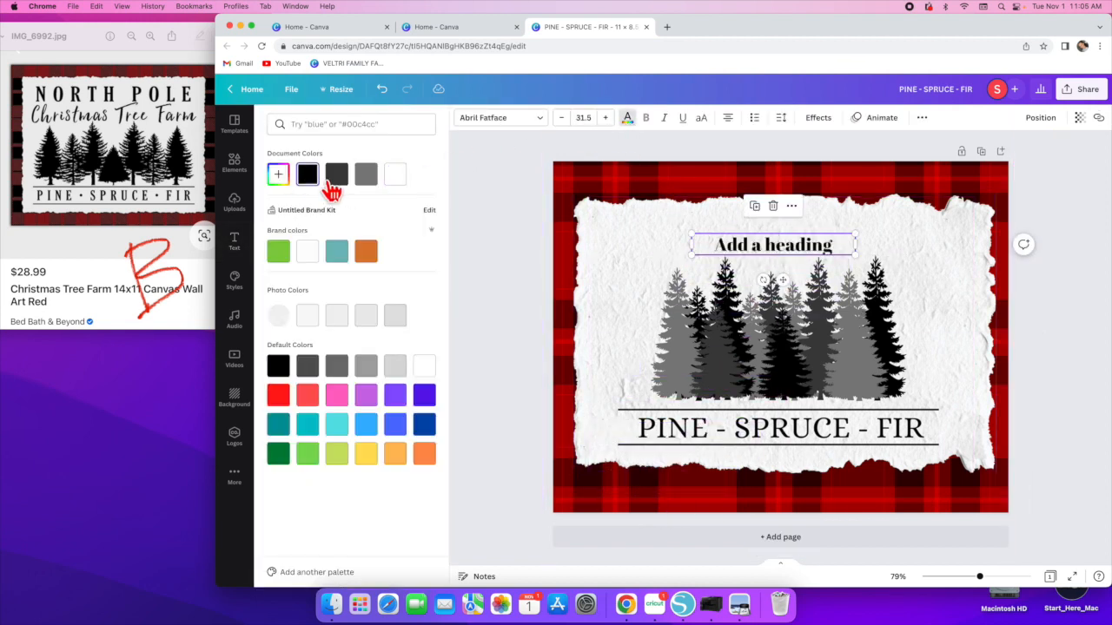
- Replace the new heading's text with NORTH POLE and change its font to Alice
{"action": "double_click", "coordinate": [832, 245]}
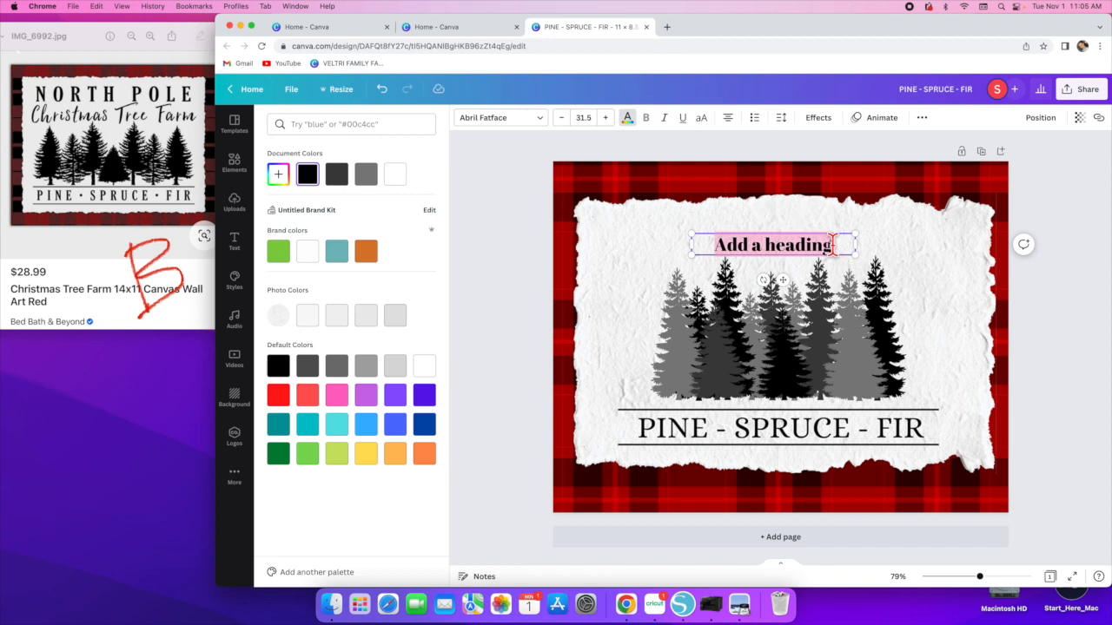
{"action": "type", "text": "NORTH POLE"}
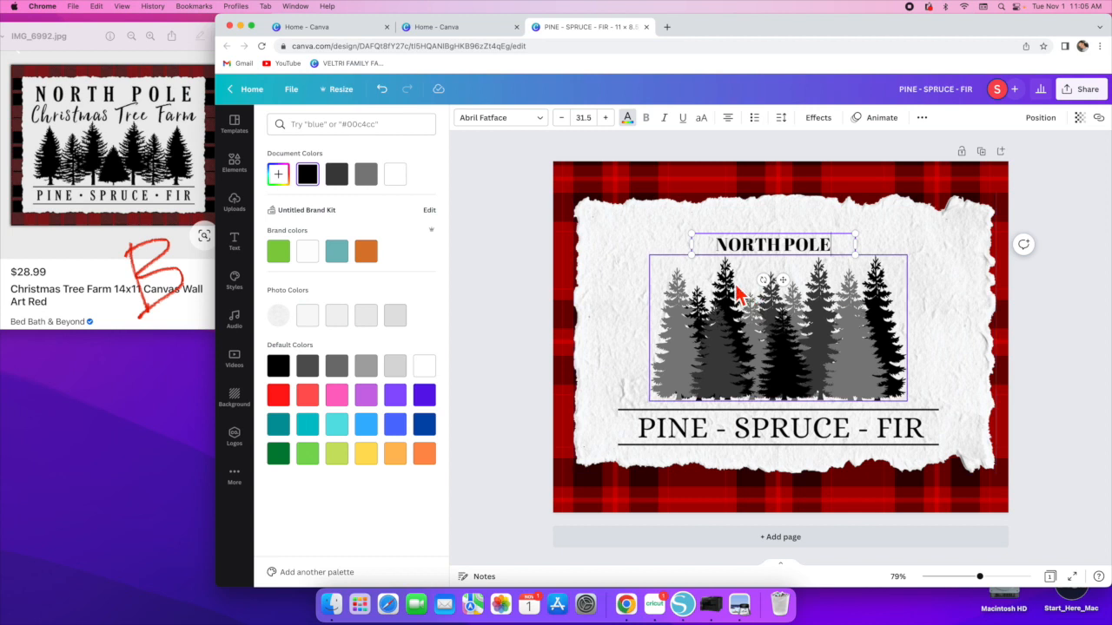
{"action": "left_click", "coordinate": [537, 123]}
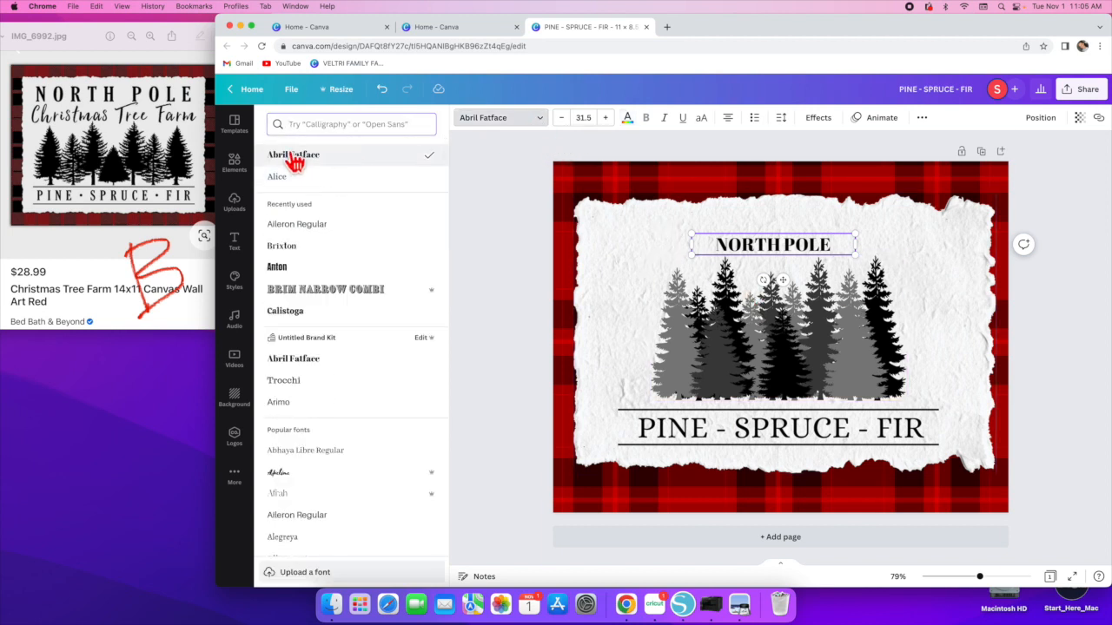
{"action": "left_click", "coordinate": [278, 178]}
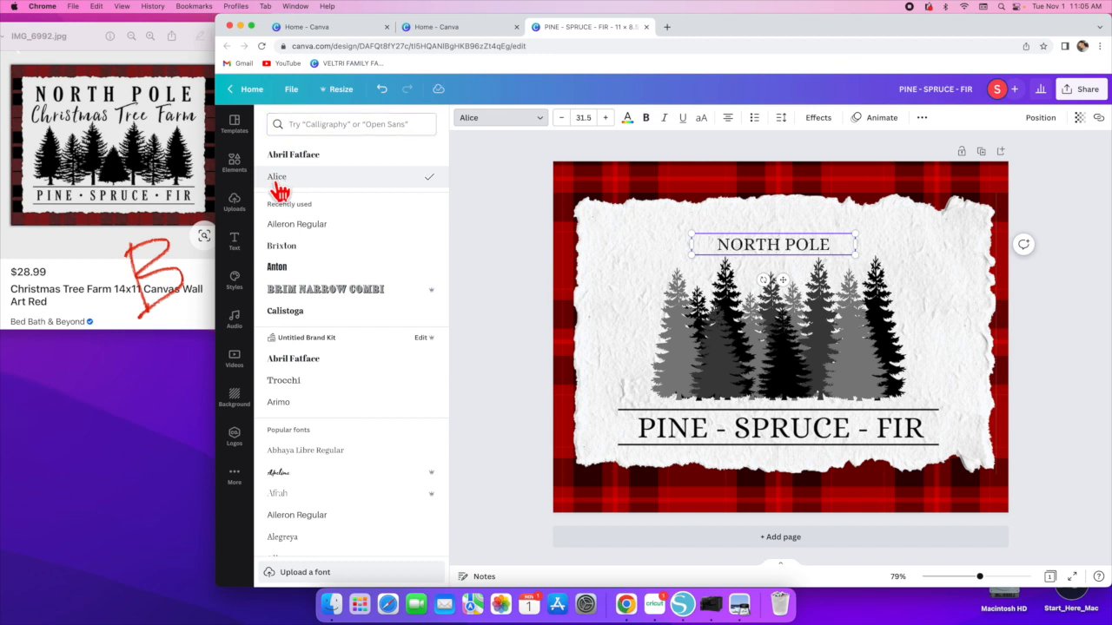
- Resize the NORTH POLE text to 63.2 and center it at the top of the paper above the trees
{"action": "left_click_drag", "start_coordinate": [689, 249], "coordinate": [533, 310]}
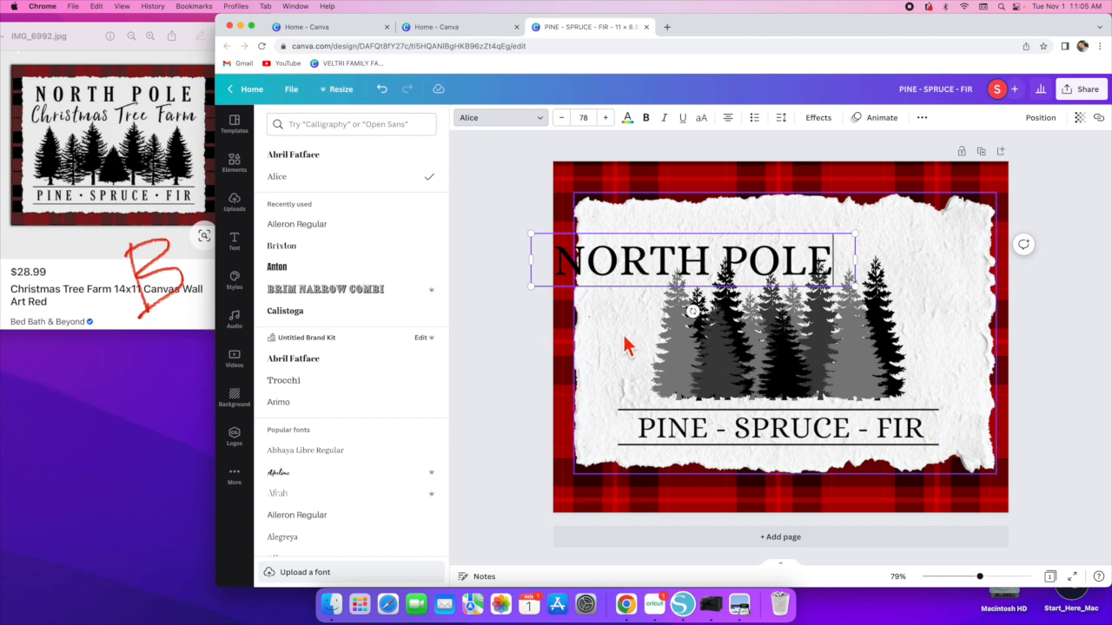
{"action": "left_click", "coordinate": [625, 347]}
{"action": "left_click_drag", "start_coordinate": [686, 273], "coordinate": [762, 225]}
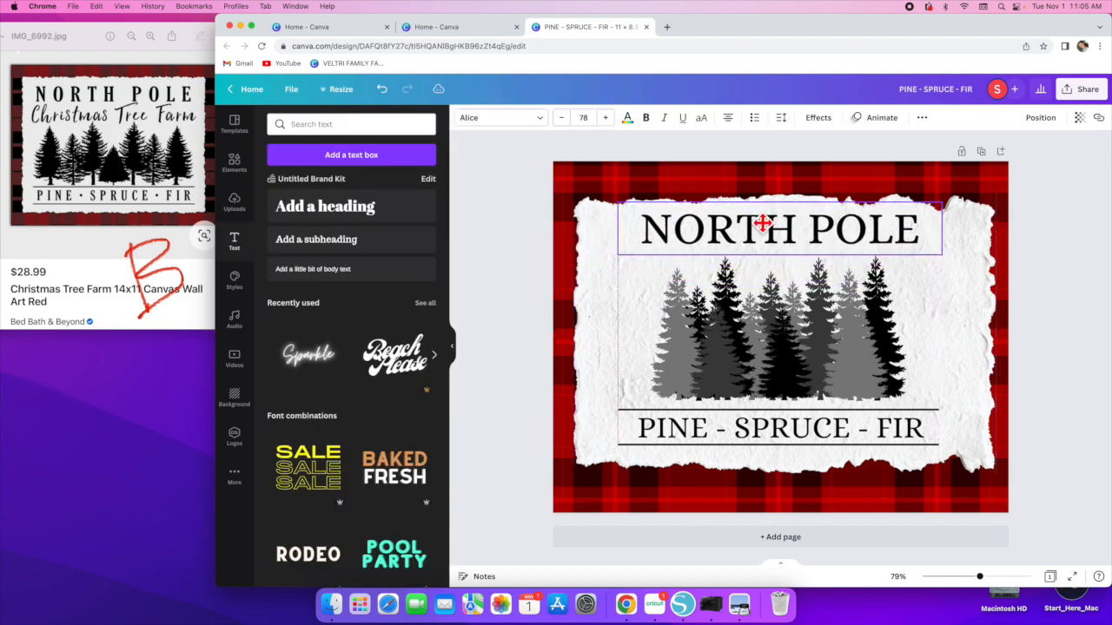
{"action": "left_click", "coordinate": [800, 313]}
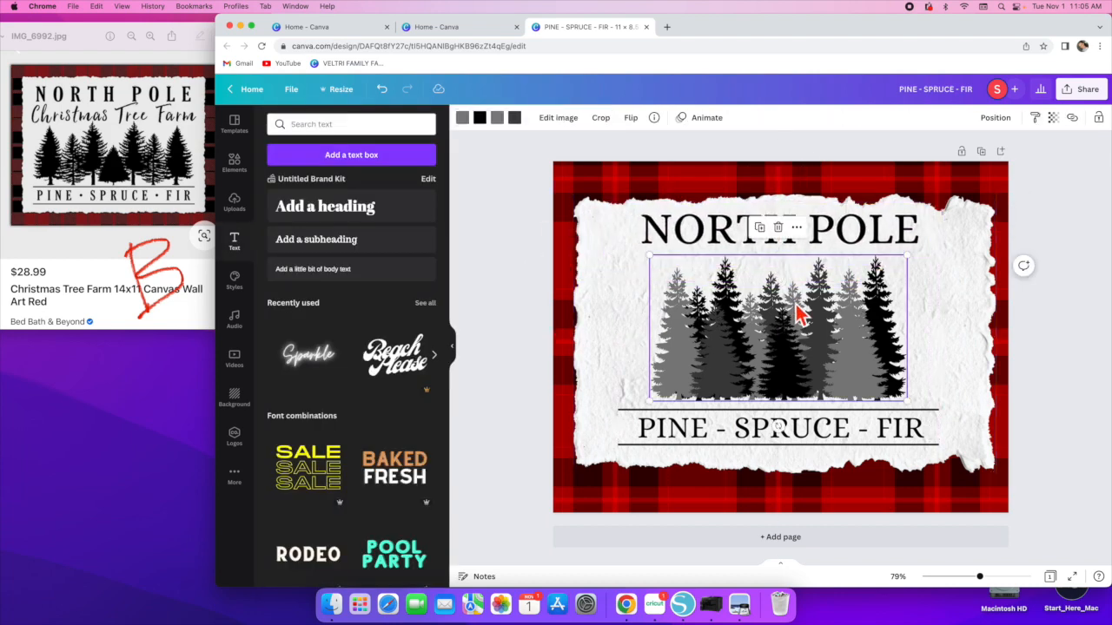
{"action": "left_click", "coordinate": [916, 241]}
{"action": "left_click_drag", "start_coordinate": [933, 250], "coordinate": [880, 240]}
{"action": "left_click_drag", "start_coordinate": [795, 225], "coordinate": [818, 231]}
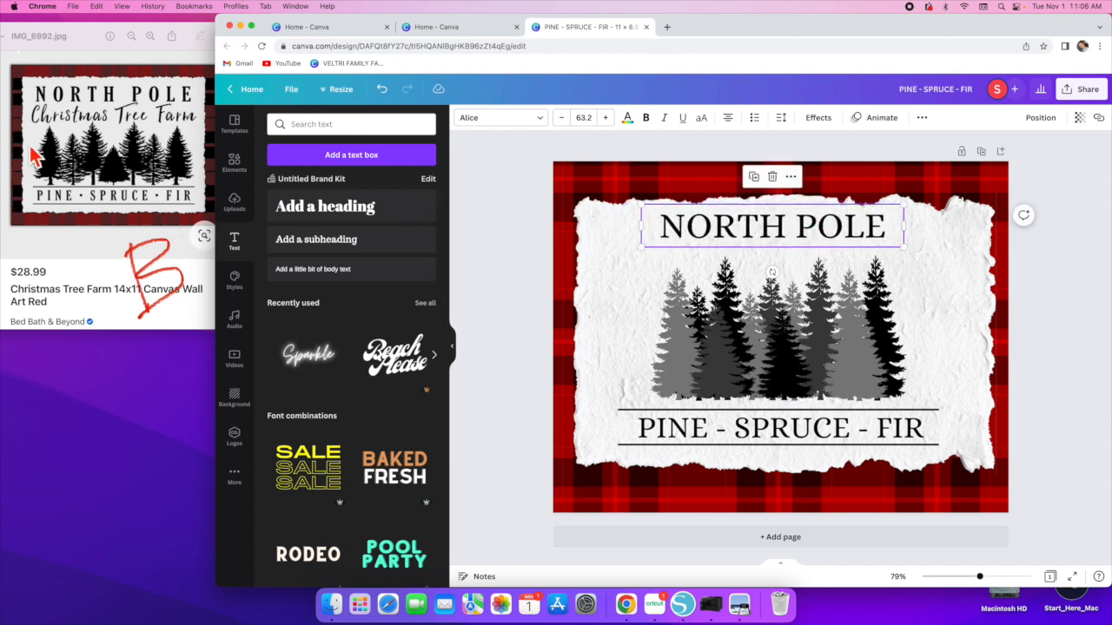
- Move the pine trees image slightly lower on the paper
{"action": "left_click", "coordinate": [802, 323]}
{"action": "left_click_drag", "start_coordinate": [779, 330], "coordinate": [775, 323]}
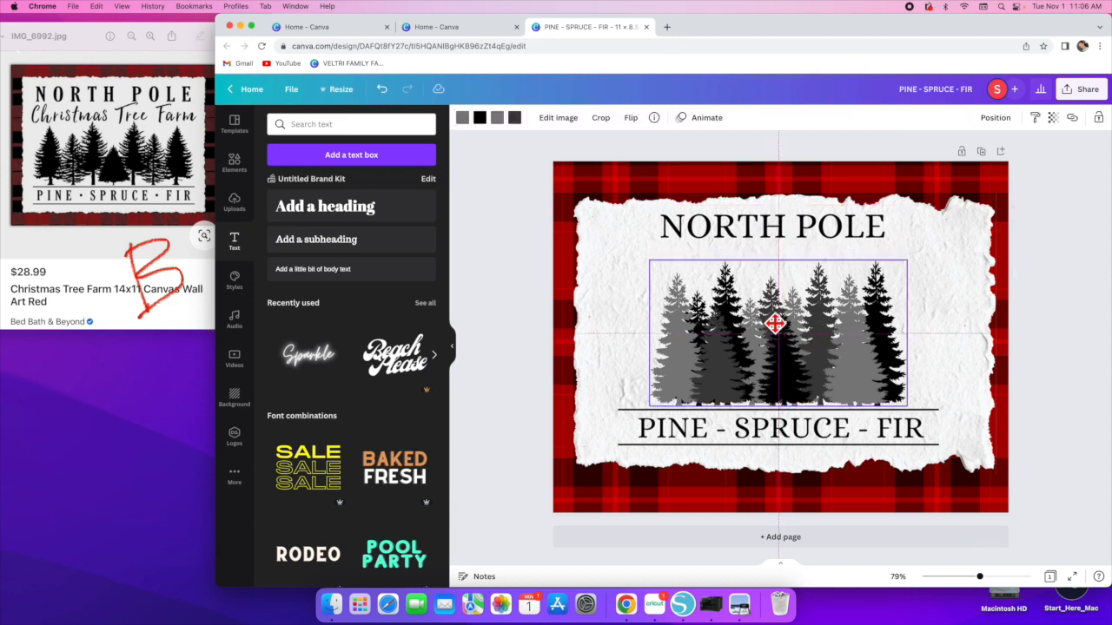
{"action": "left_click", "coordinate": [929, 360]}
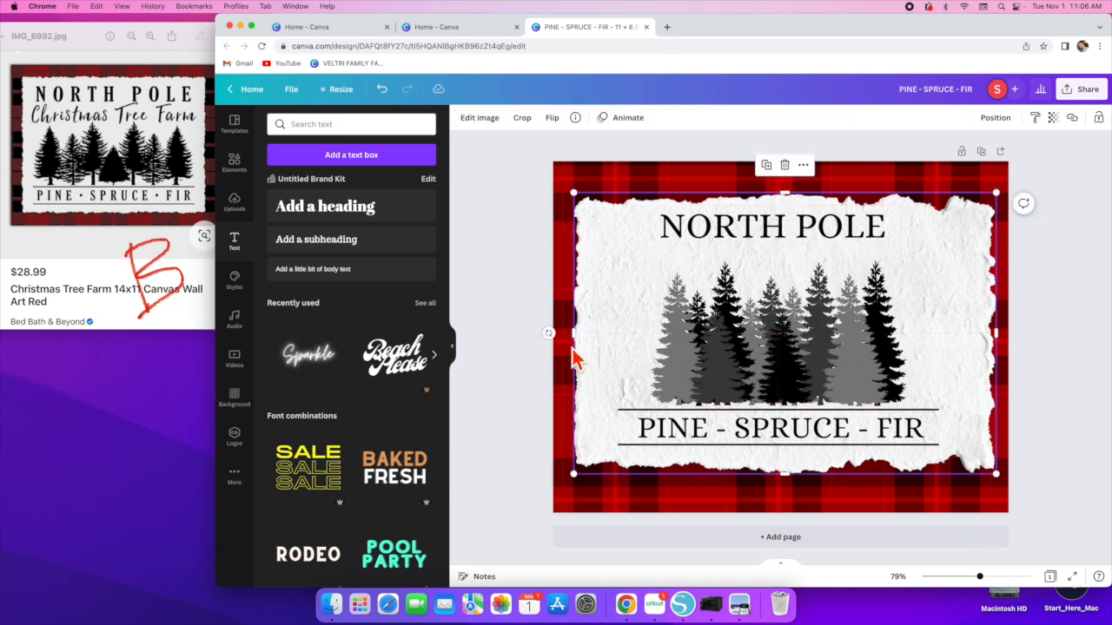
{"action": "left_click", "coordinate": [509, 249]}
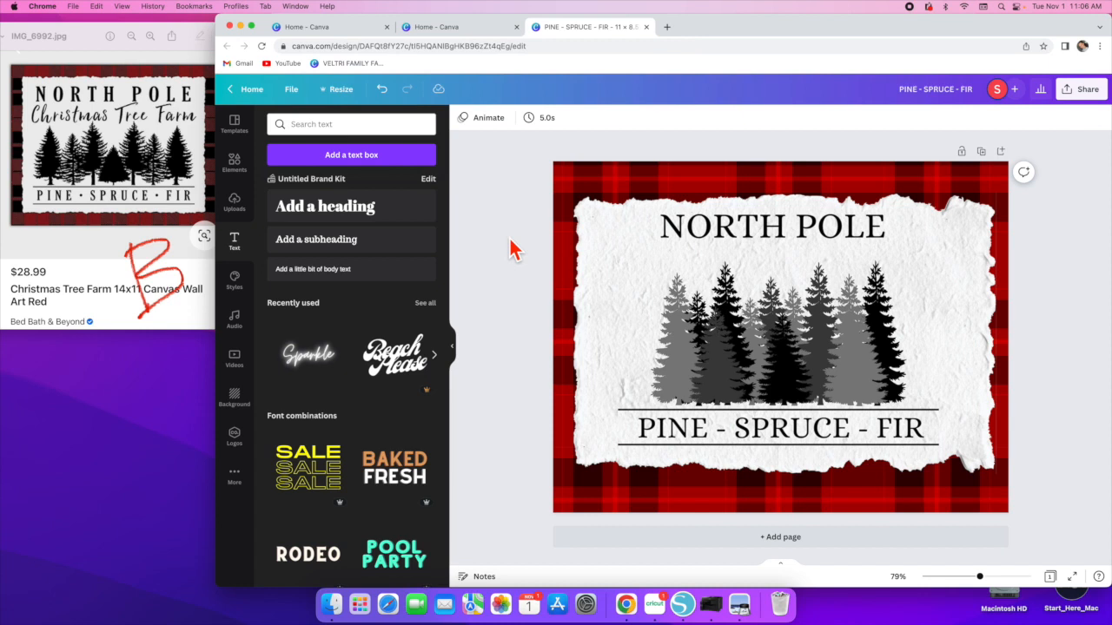
- Add another heading reading Christmas Tree Farm and colour it black
{"action": "left_click", "coordinate": [315, 217]}
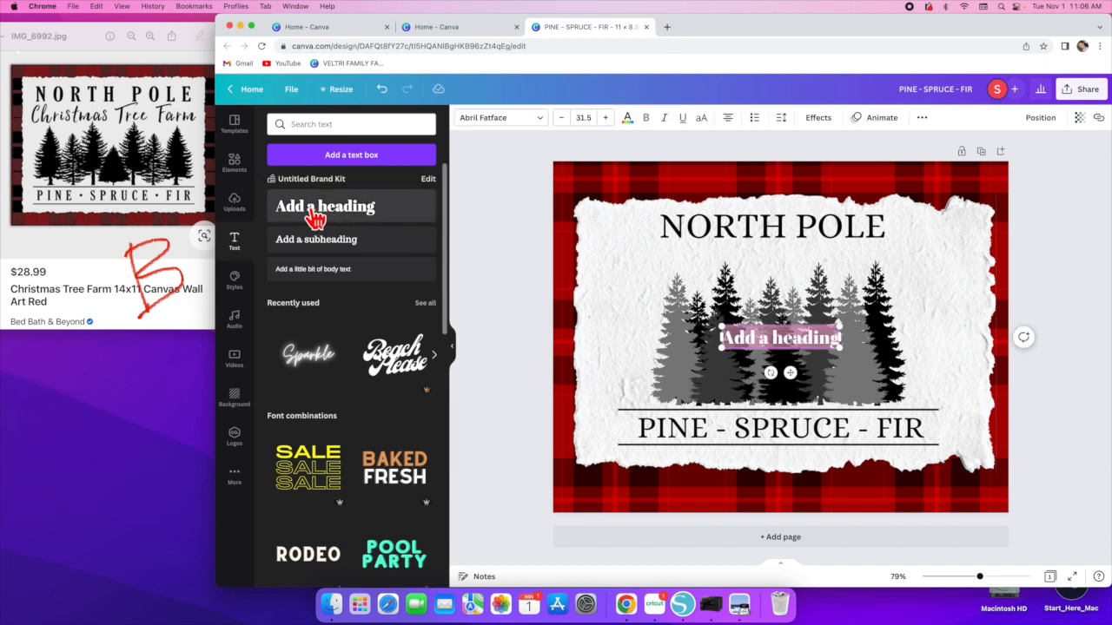
{"action": "type", "text": "CHRISTMAS"}
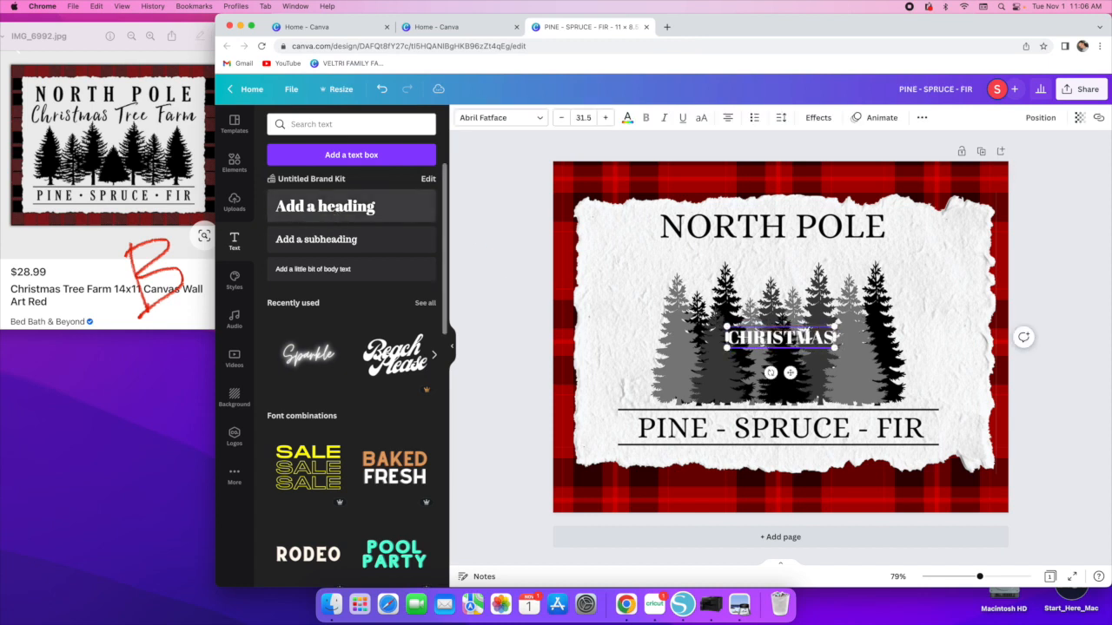
{"action": "key", "text": "BackSpace"}
{"action": "key", "text": "BackSpace"}
{"action": "key", "text": "BackSpace"}
{"action": "key", "text": "BackSpace"}
{"action": "key", "text": "BackSpace"}
{"action": "key", "text": "BackSpace"}
{"action": "key", "text": "BackSpace"}
{"action": "type", "text": "Christma"}
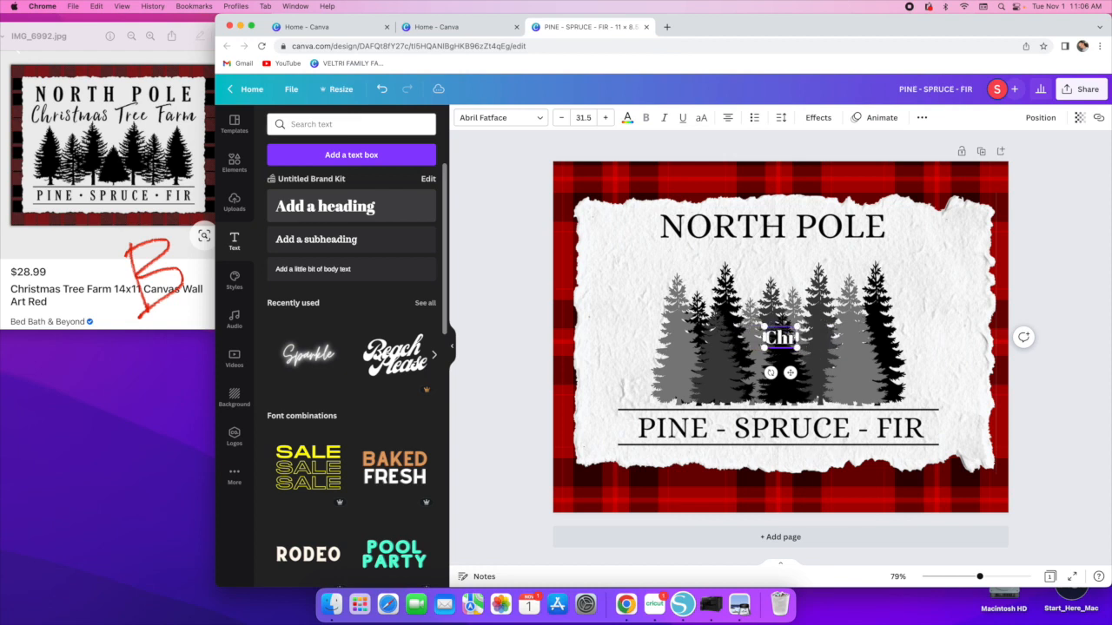
{"action": "type", "text": "s!"}
{"action": "type", "text": " Tree Farm"}
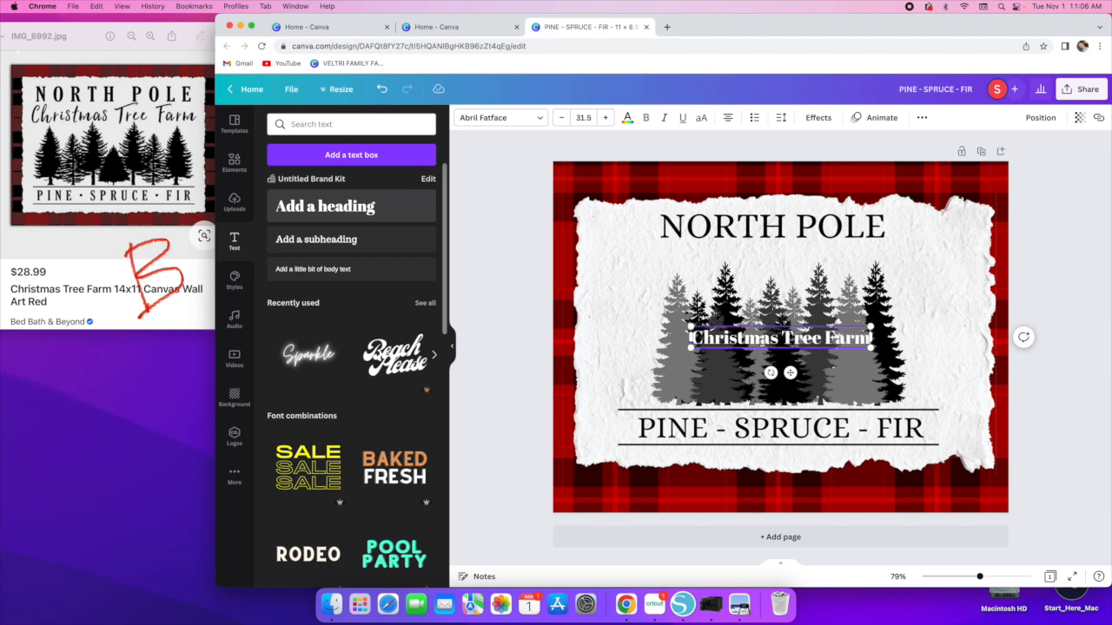
{"action": "left_click", "coordinate": [628, 119]}
{"action": "left_click", "coordinate": [308, 175]}
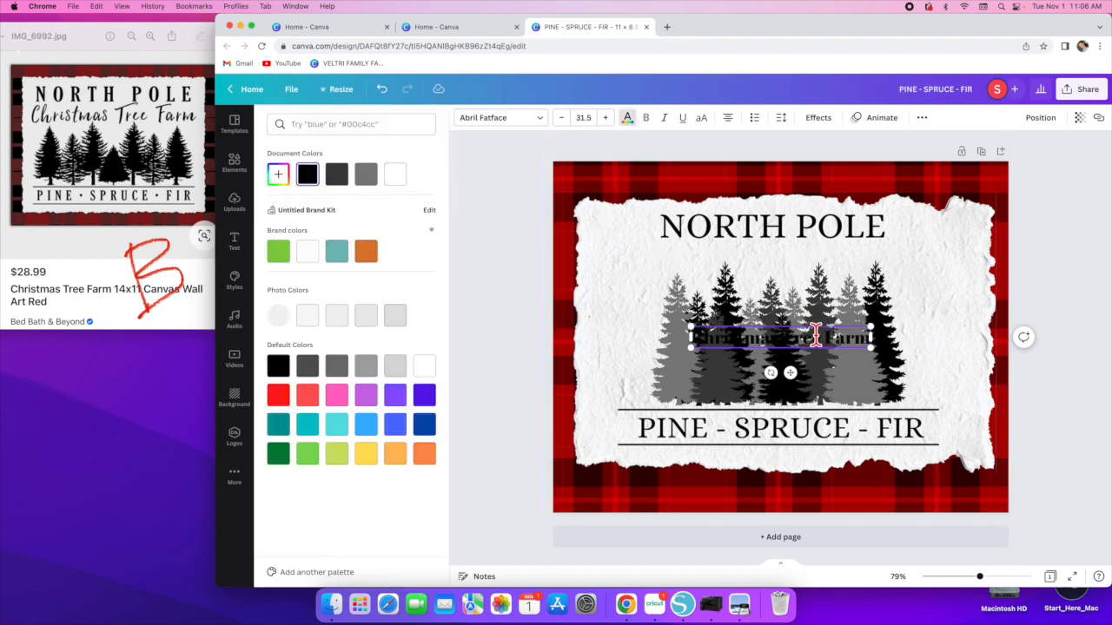
- Move the Christmas Tree Farm text up beneath NORTH POLE and enlarge it to 47.3
{"action": "left_click", "coordinate": [950, 330]}
{"action": "left_click_drag", "start_coordinate": [835, 337], "coordinate": [836, 258]}
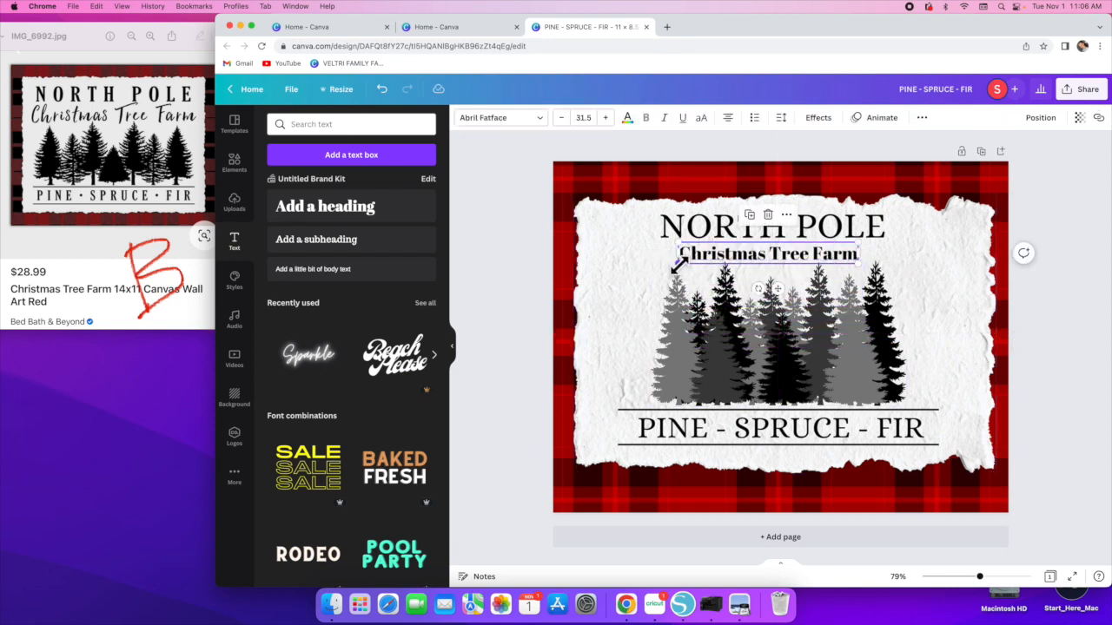
{"action": "left_click_drag", "start_coordinate": [683, 268], "coordinate": [590, 278]}
{"action": "left_click_drag", "start_coordinate": [664, 260], "coordinate": [681, 257]}
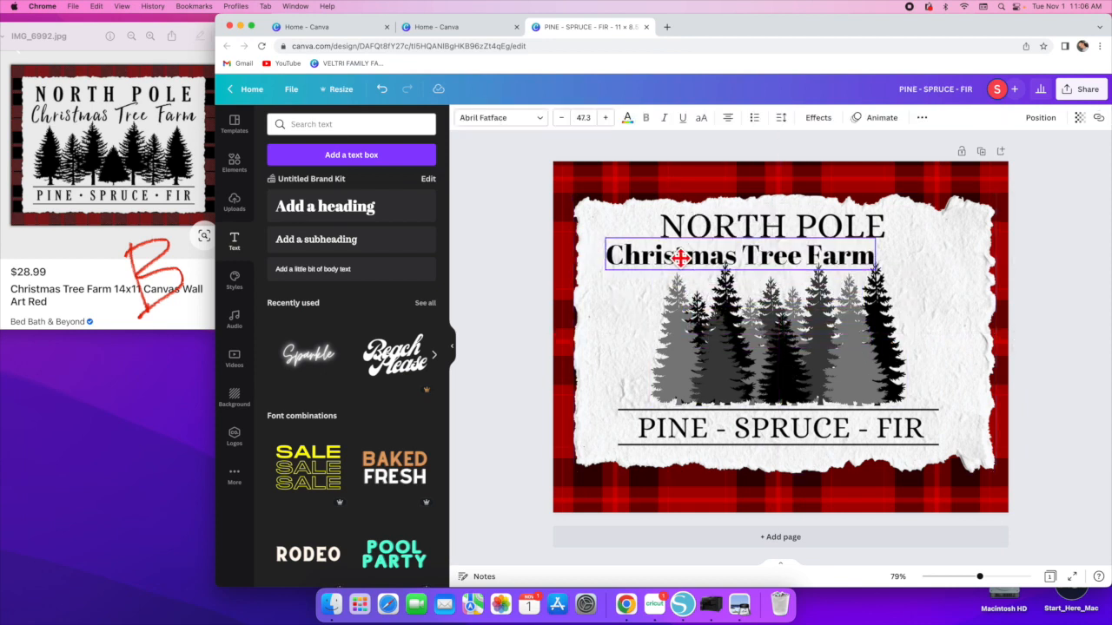
- Change the Christmas Tree Farm font to Benedict, enlarge it to about 73 and center it under NORTH POLE
{"action": "left_click", "coordinate": [540, 125]}
{"action": "scroll", "coordinate": [371, 391], "scroll_direction": "down", "scroll_amount": 5}
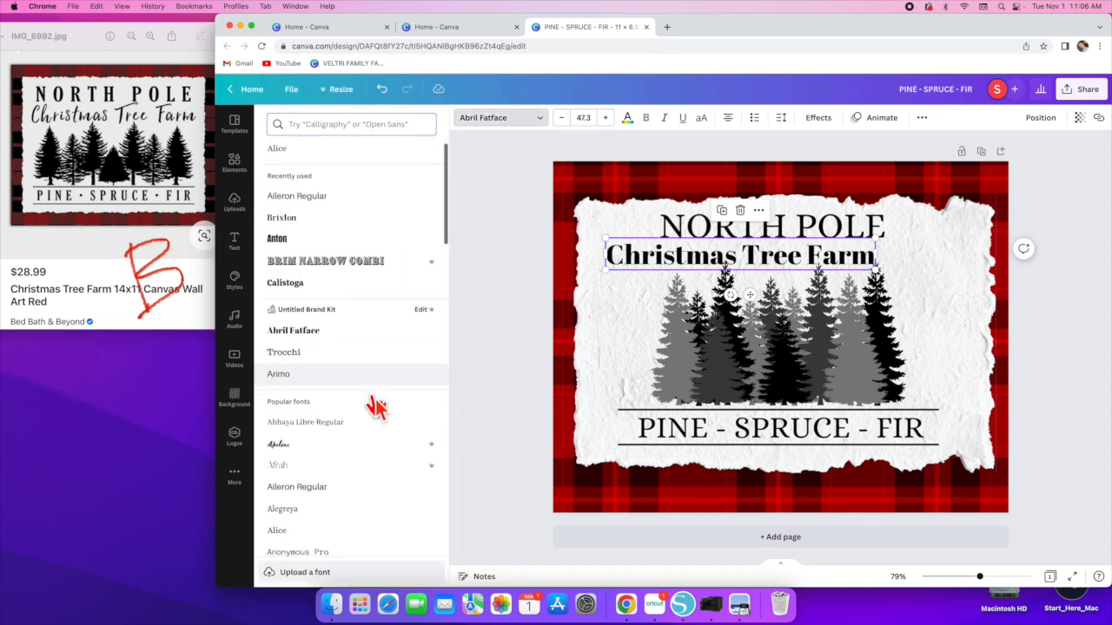
{"action": "scroll", "coordinate": [376, 405], "scroll_direction": "down", "scroll_amount": 9}
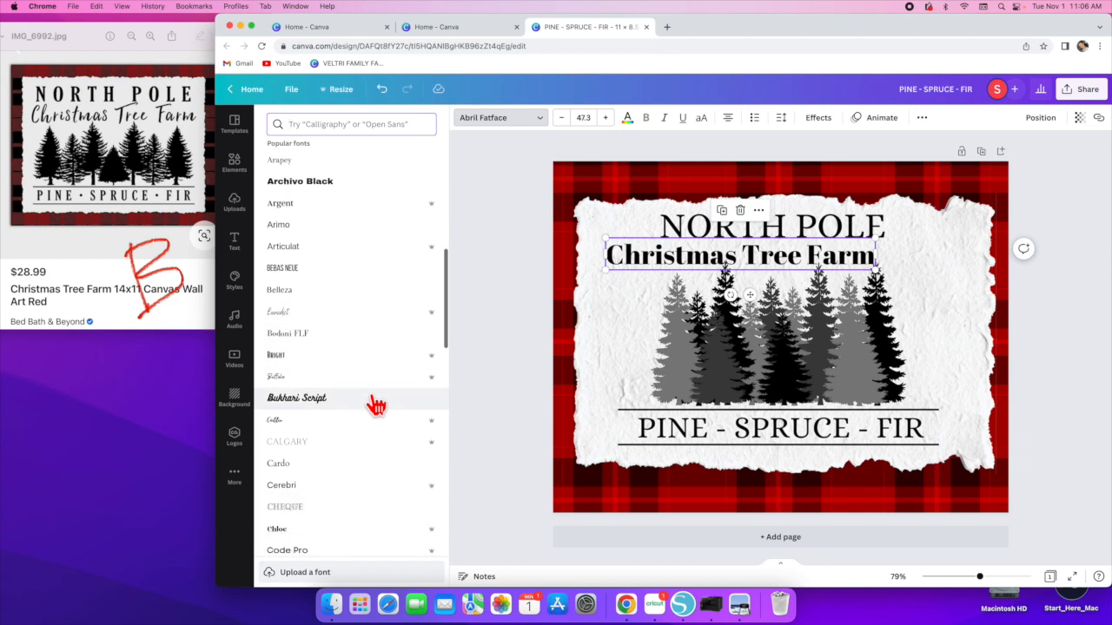
{"action": "left_click", "coordinate": [283, 193]}
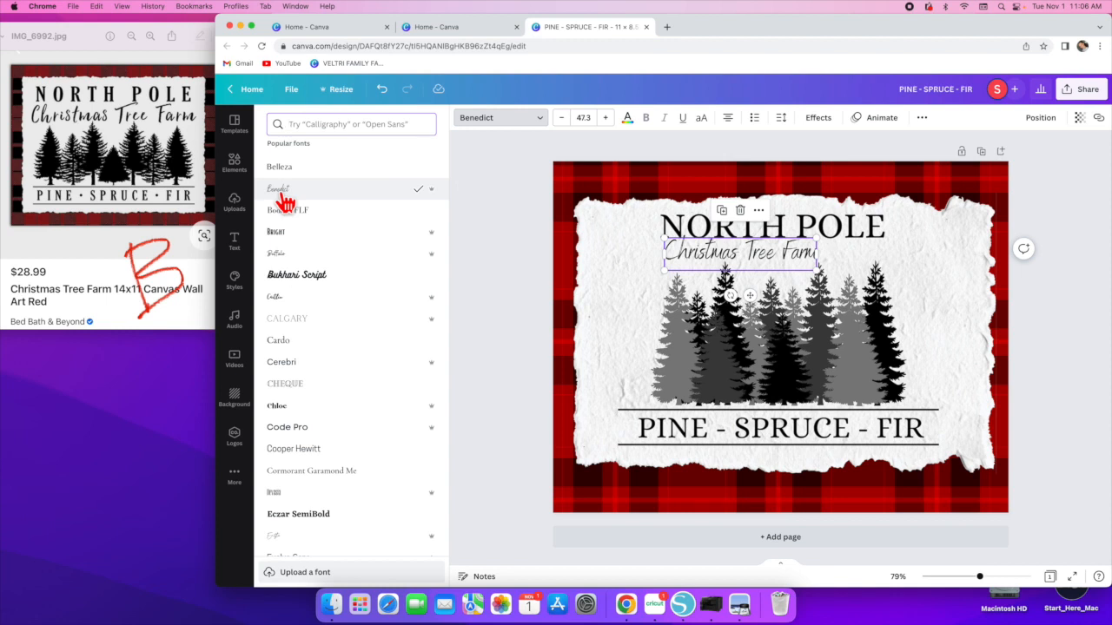
{"action": "left_click_drag", "start_coordinate": [662, 271], "coordinate": [588, 292]}
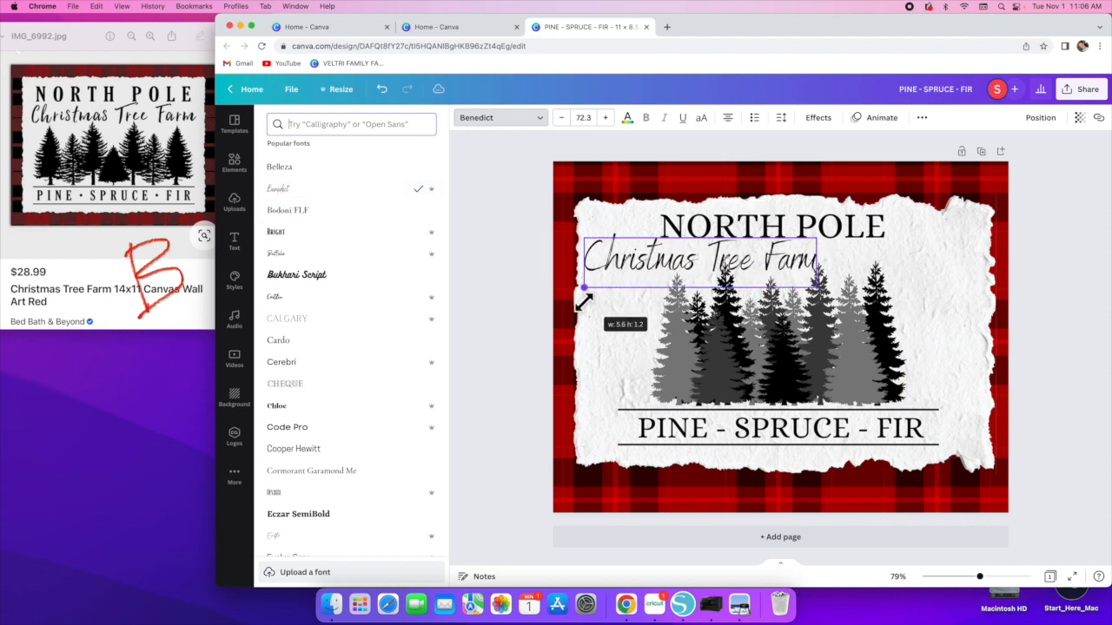
{"action": "left_click_drag", "start_coordinate": [782, 276], "coordinate": [848, 259]}
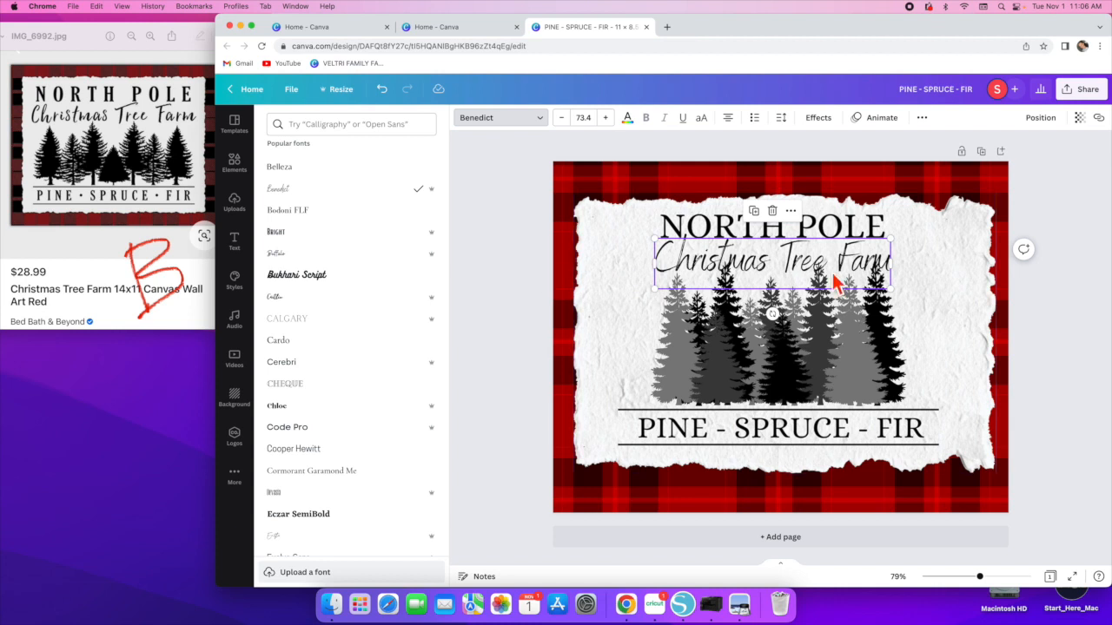
- Shrink the pine trees image and recenter it below the Christmas Tree Farm text
{"action": "left_click", "coordinate": [848, 227]}
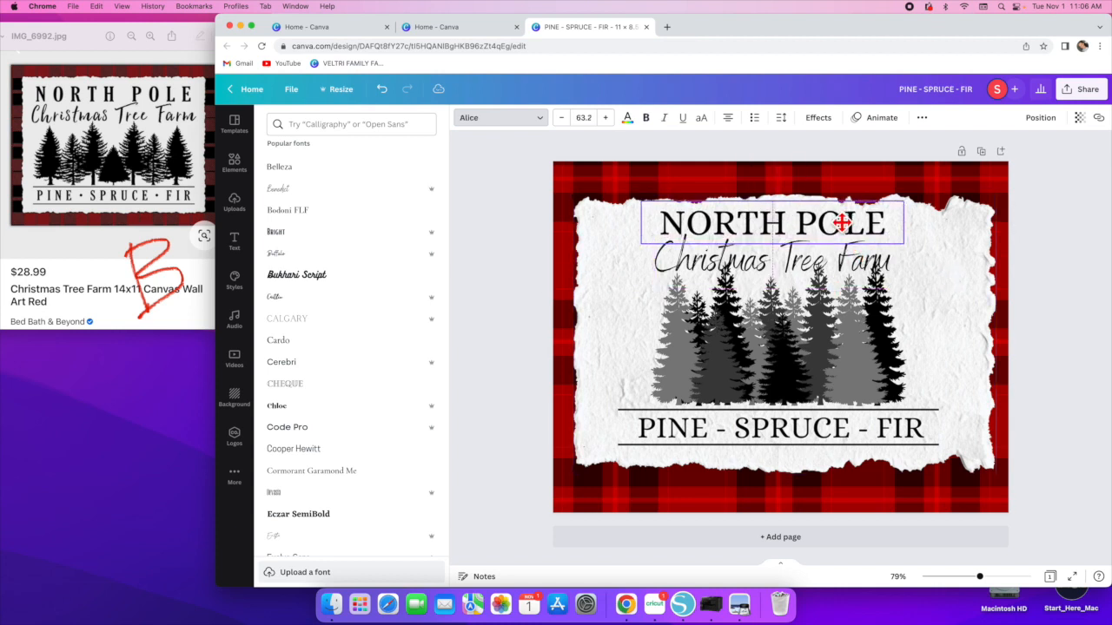
{"action": "left_click", "coordinate": [860, 259]}
{"action": "left_click", "coordinate": [861, 335]}
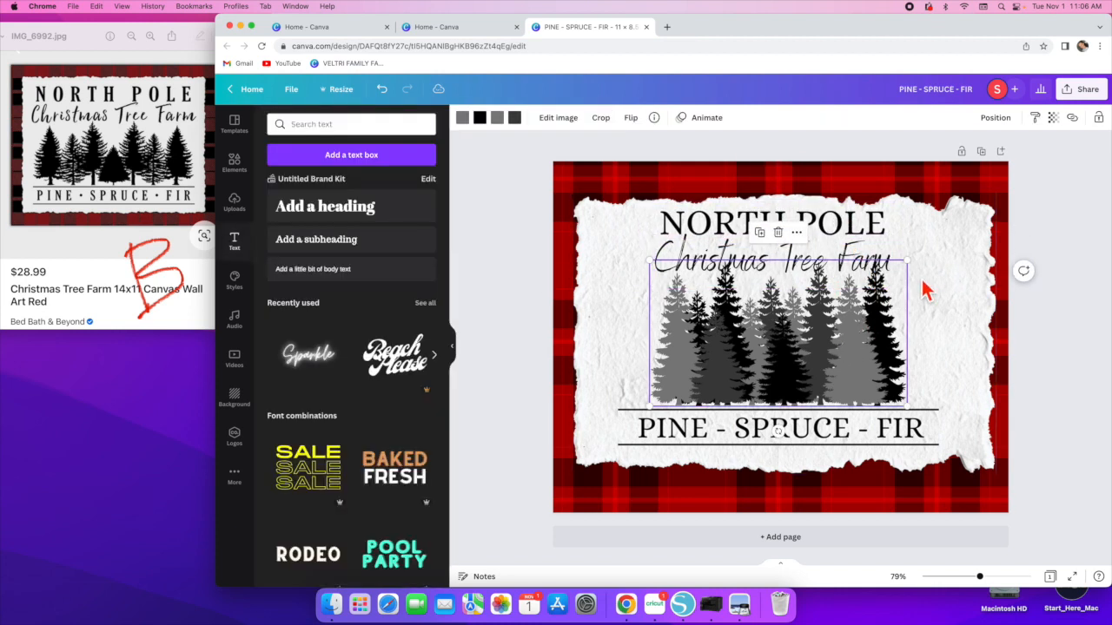
{"action": "left_click_drag", "start_coordinate": [909, 259], "coordinate": [885, 278]}
{"action": "left_click_drag", "start_coordinate": [788, 348], "coordinate": [790, 331]}
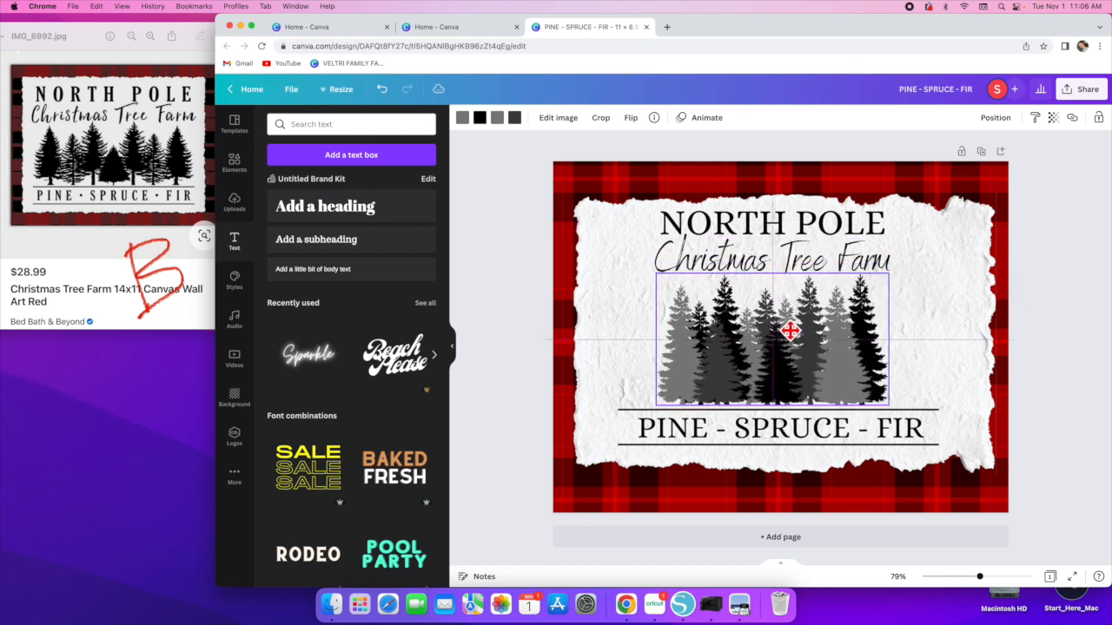
{"action": "left_click", "coordinate": [811, 274]}
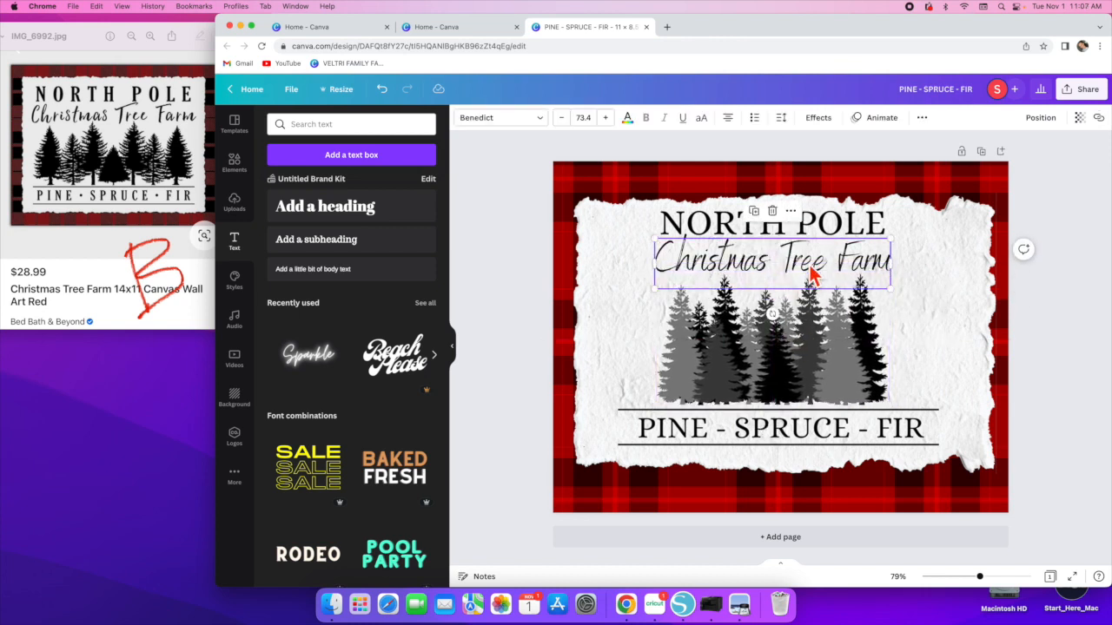
- Try the Buffalo and Caitlin fonts on Christmas Tree Farm, ending with Emitha
{"action": "left_click", "coordinate": [516, 119]}
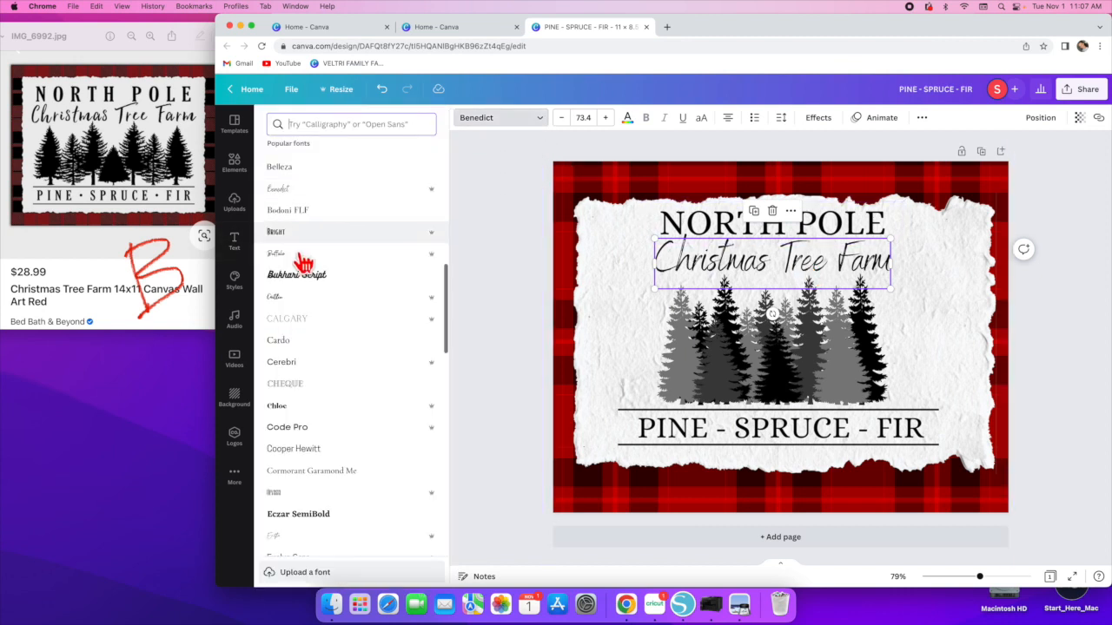
{"action": "left_click", "coordinate": [279, 256]}
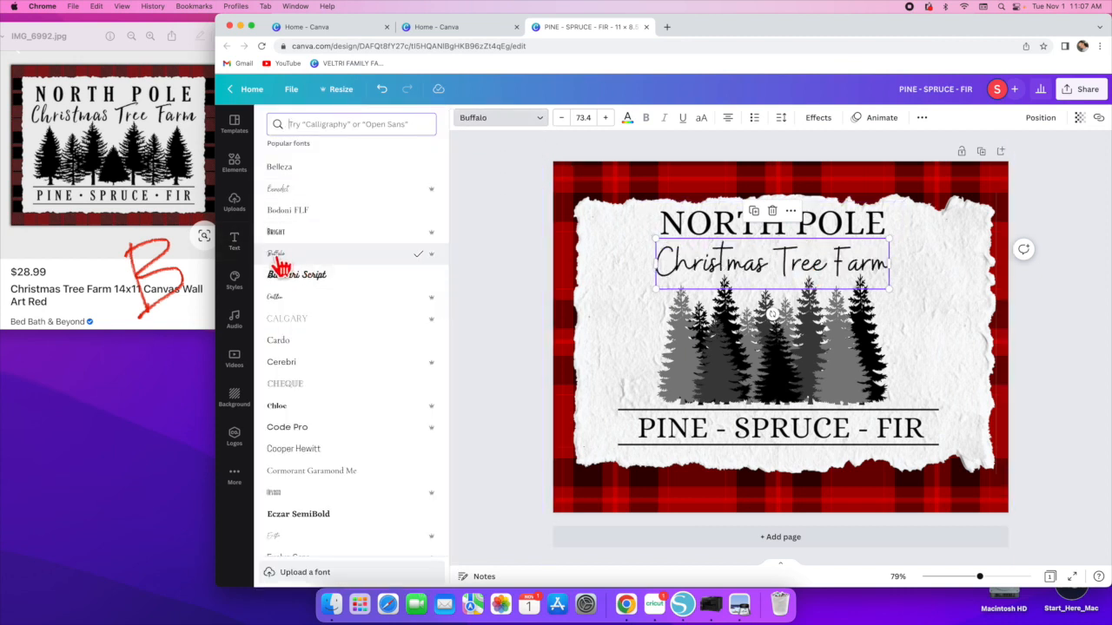
{"action": "scroll", "coordinate": [304, 364], "scroll_direction": "down", "scroll_amount": 2}
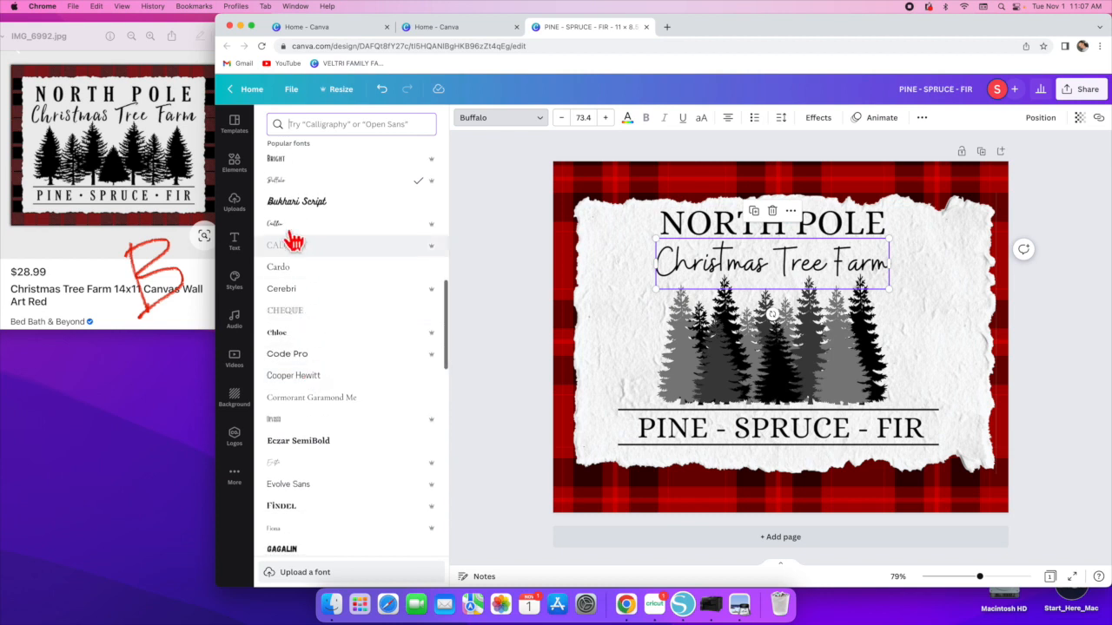
{"action": "left_click", "coordinate": [285, 230]}
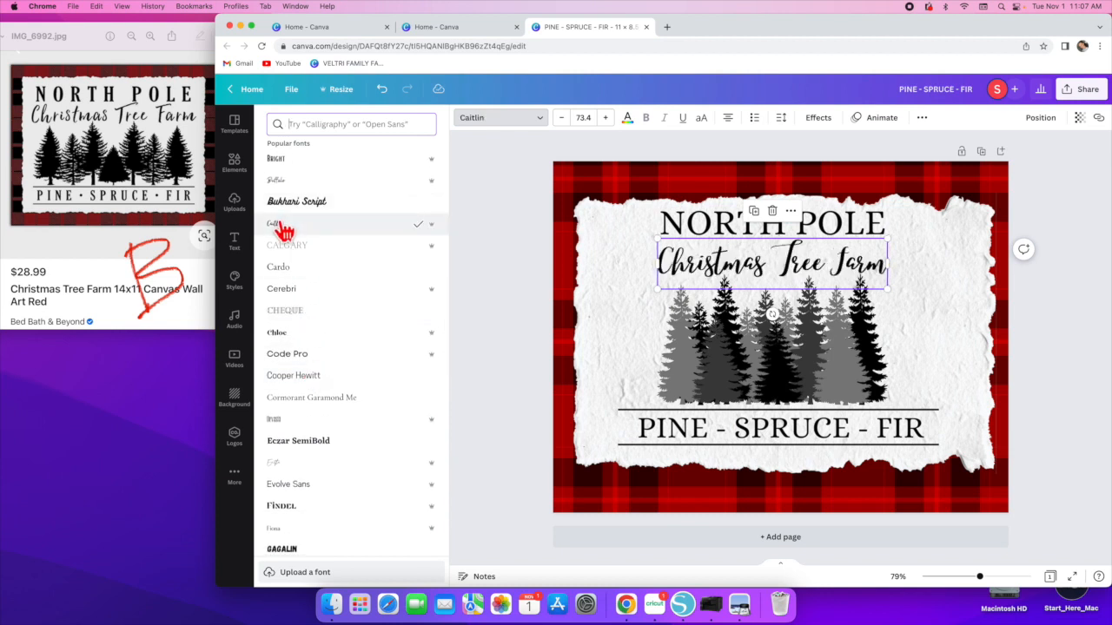
{"action": "scroll", "coordinate": [318, 296], "scroll_direction": "down", "scroll_amount": 6}
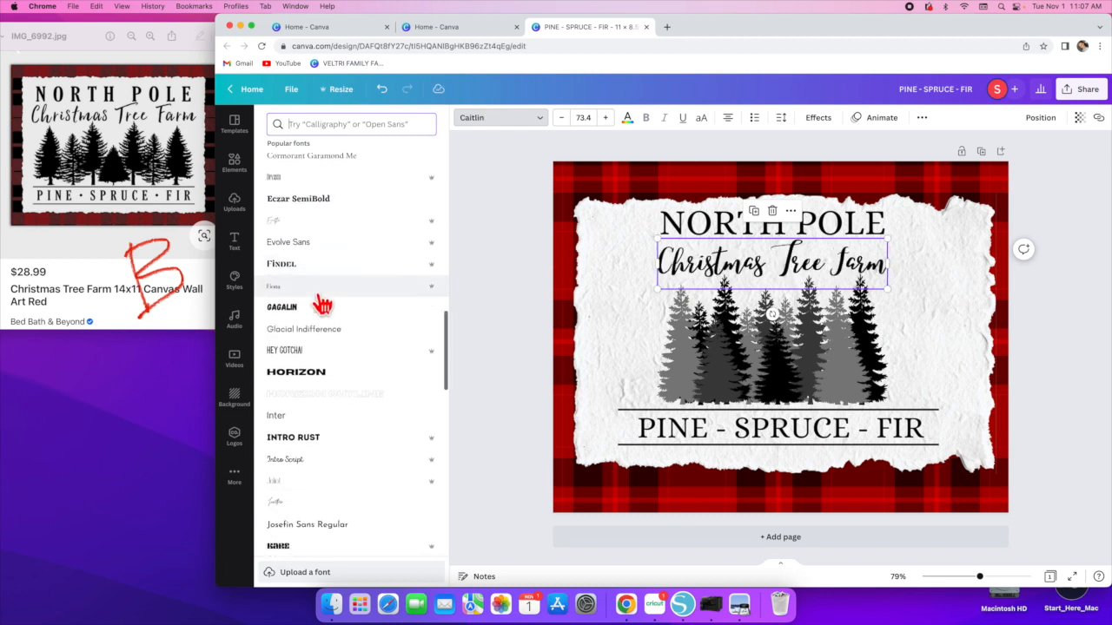
{"action": "left_click", "coordinate": [278, 222]}
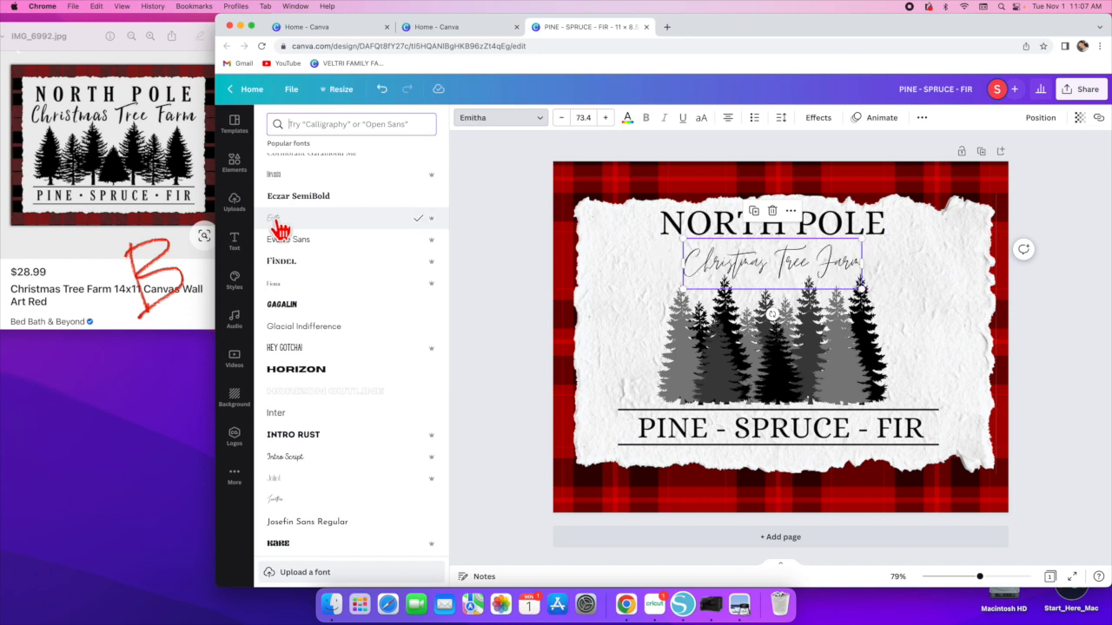
- Enlarge the Christmas Tree Farm text to 111 and center it beneath NORTH POLE
{"action": "left_click_drag", "start_coordinate": [685, 287], "coordinate": [589, 306]}
{"action": "left_click_drag", "start_coordinate": [761, 266], "coordinate": [799, 253]}
{"action": "left_click", "coordinate": [973, 304]}
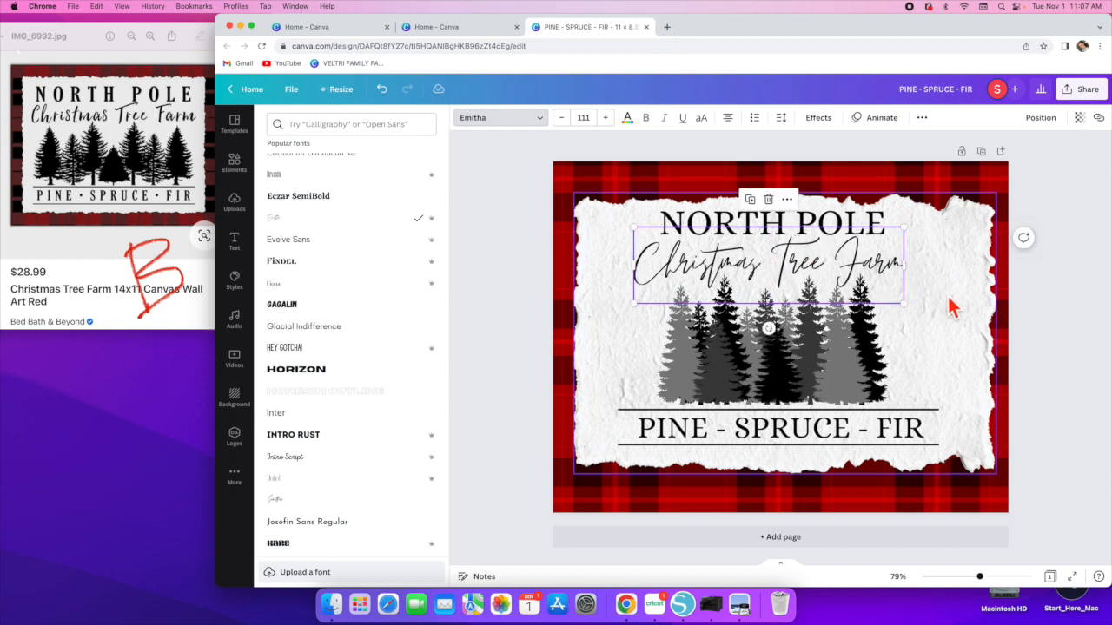
{"action": "scroll", "coordinate": [360, 292], "scroll_direction": "down", "scroll_amount": 1}
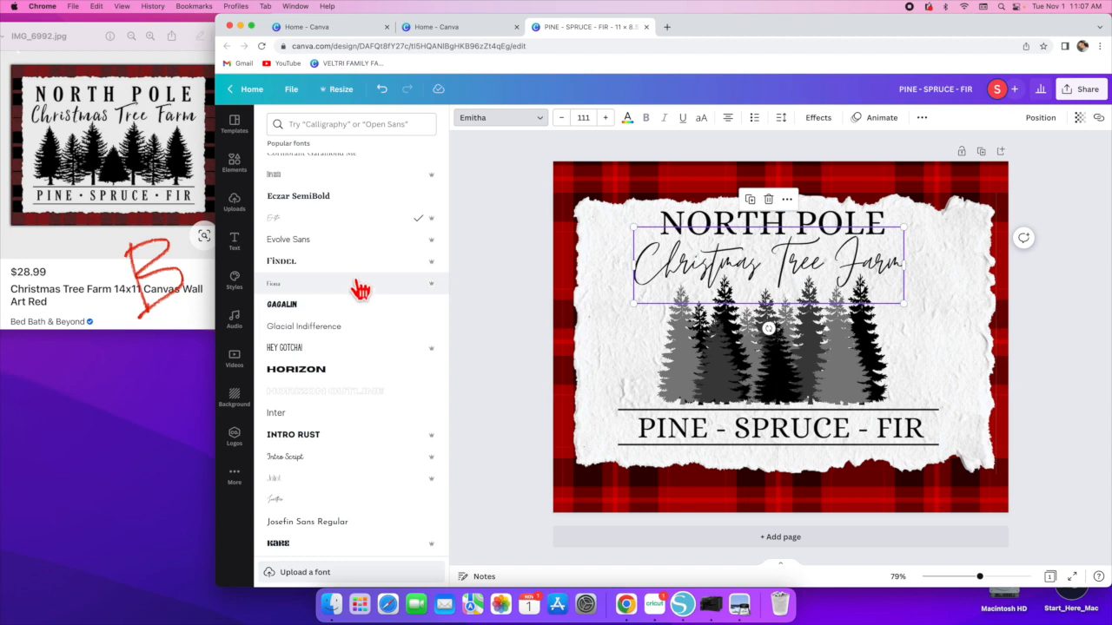
- Try the Jonathan font on Christmas Tree Farm, settle on Moontime, and recenter the text under NORTH POLE
{"action": "scroll", "coordinate": [359, 292], "scroll_direction": "down", "scroll_amount": 2}
{"action": "scroll", "coordinate": [357, 289], "scroll_direction": "down", "scroll_amount": 1}
{"action": "scroll", "coordinate": [356, 290], "scroll_direction": "down", "scroll_amount": 4}
{"action": "left_click", "coordinate": [303, 318]}
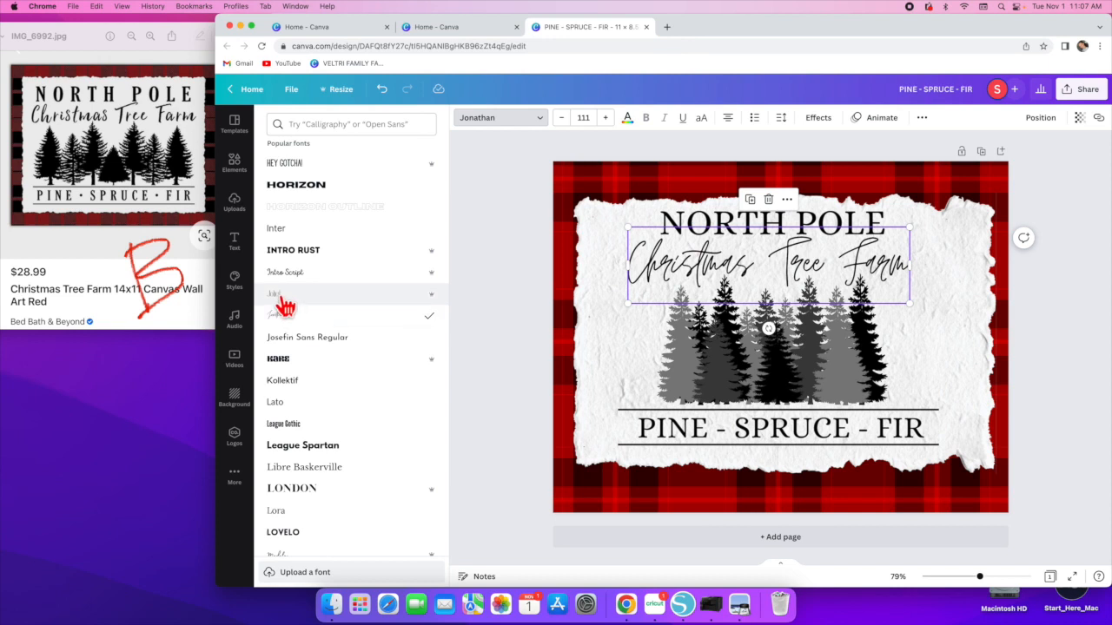
{"action": "scroll", "coordinate": [322, 314], "scroll_direction": "down", "scroll_amount": 6}
{"action": "scroll", "coordinate": [324, 311], "scroll_direction": "down", "scroll_amount": 5}
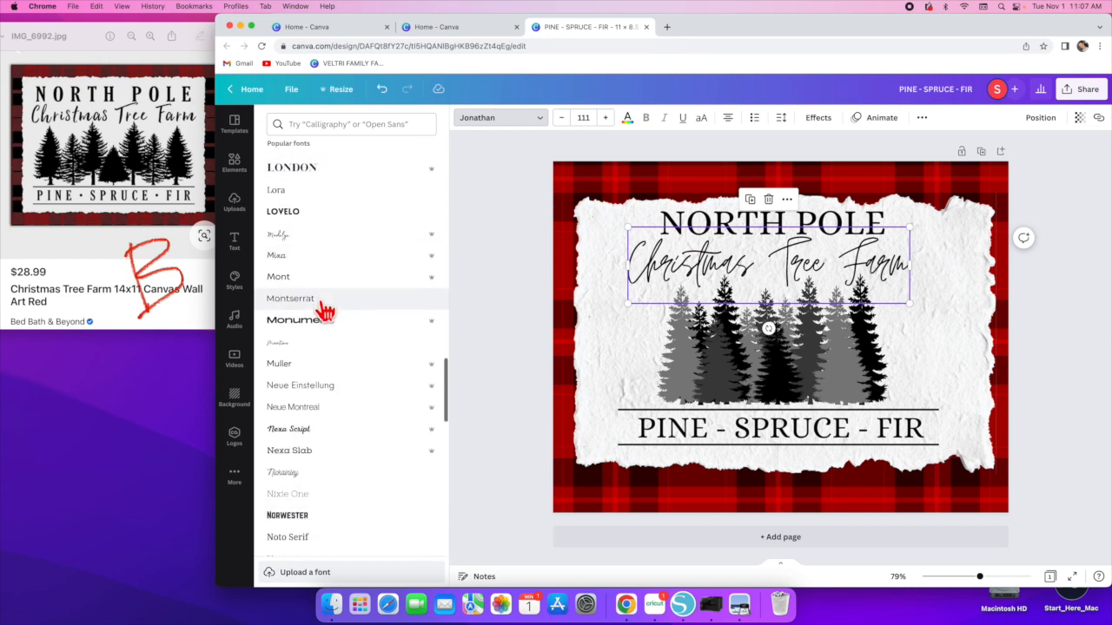
{"action": "left_click", "coordinate": [280, 344]}
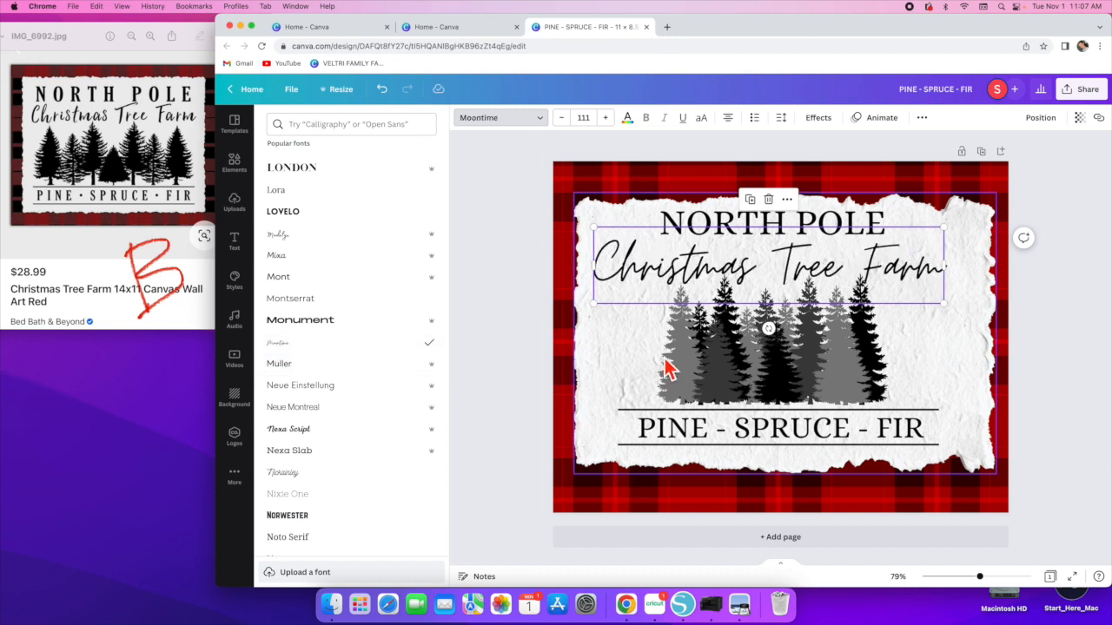
{"action": "left_click_drag", "start_coordinate": [640, 266], "coordinate": [649, 265]}
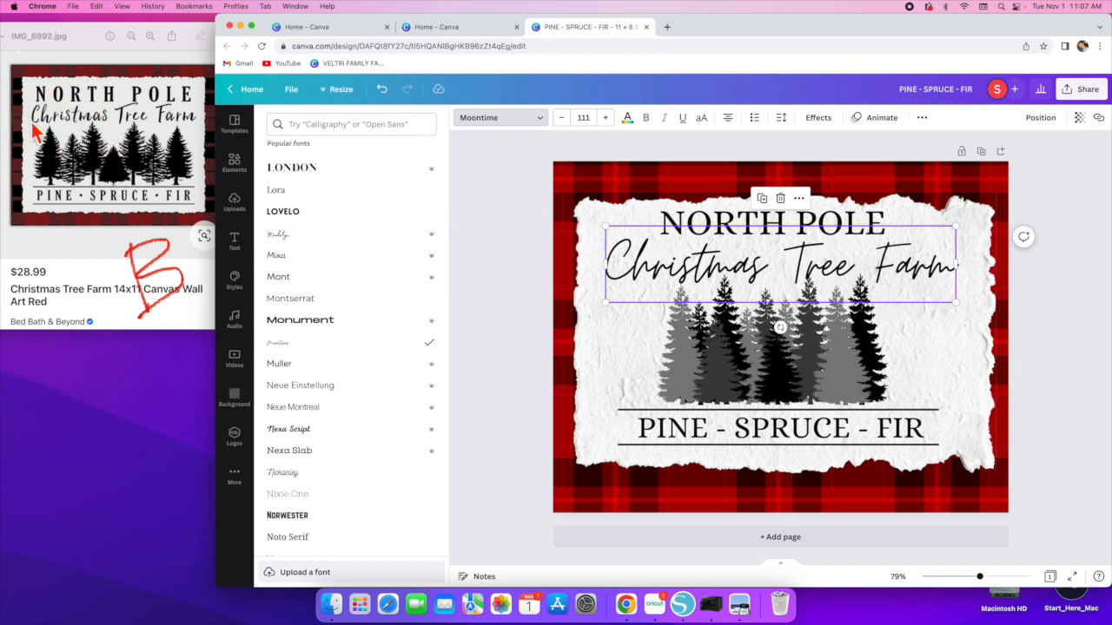
{"action": "left_click", "coordinate": [1092, 313]}
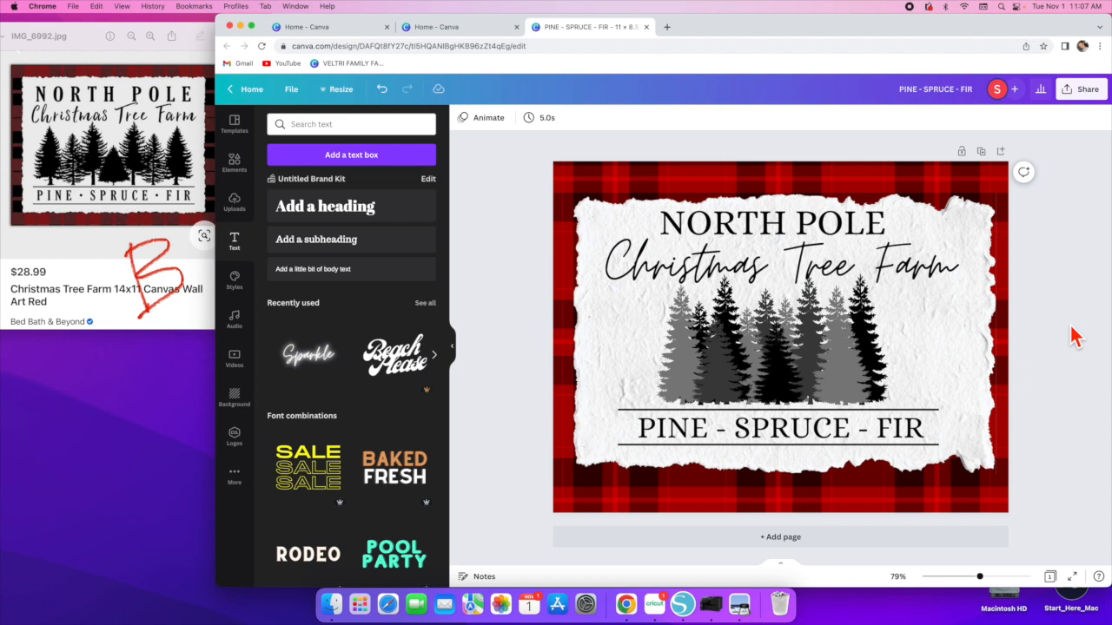
- Download the design as a PDF Print file and open the downloaded PDF
{"action": "left_click", "coordinate": [1072, 97]}
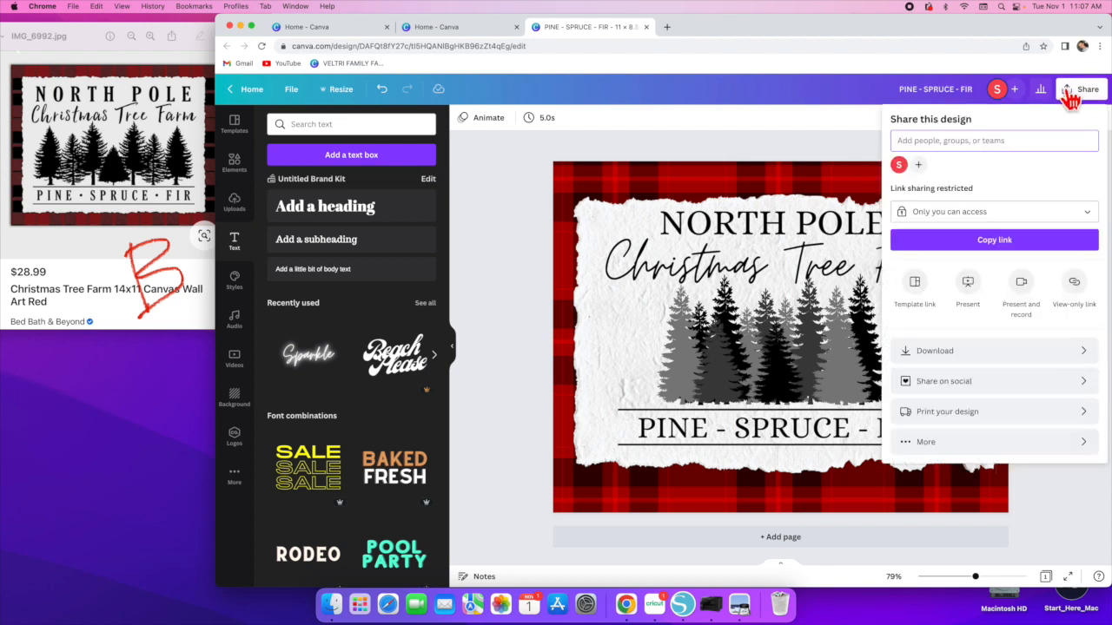
{"action": "left_click", "coordinate": [973, 361]}
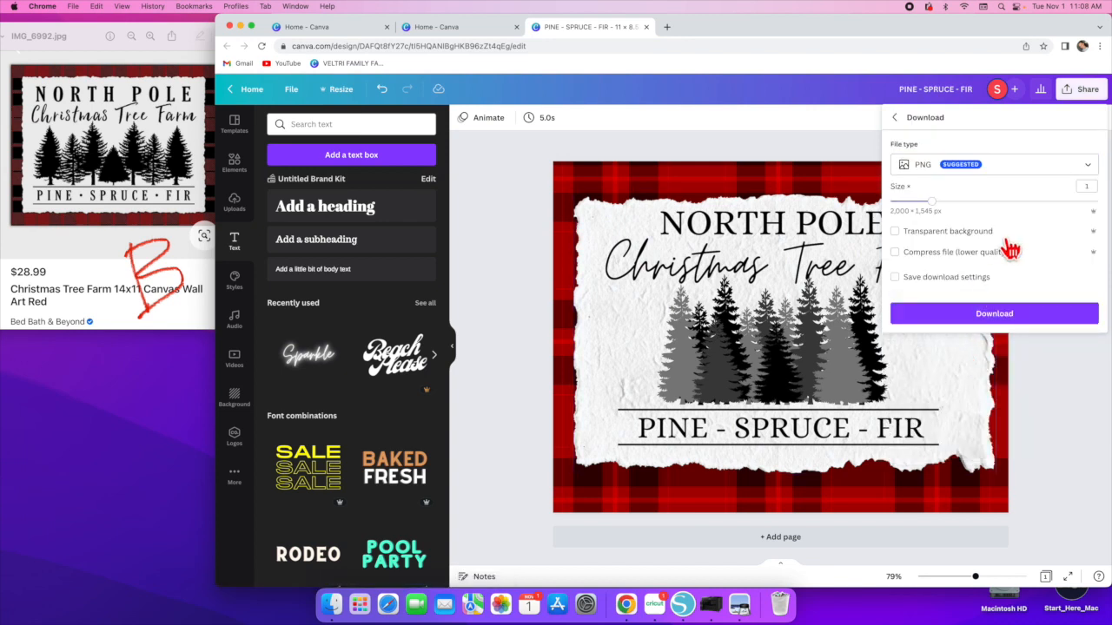
{"action": "left_click", "coordinate": [1089, 167]}
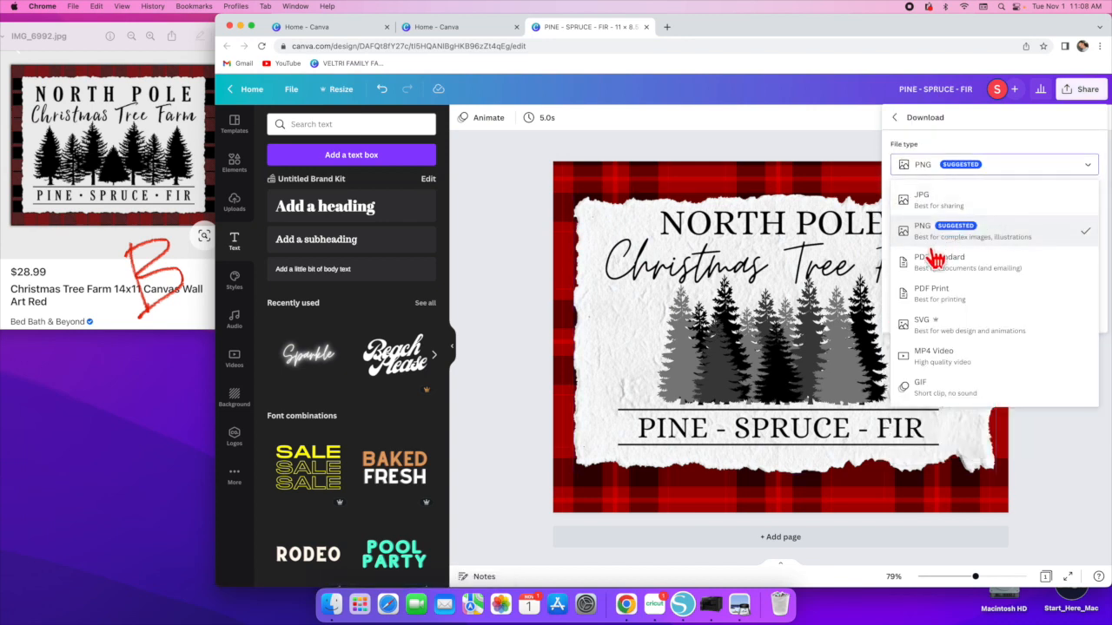
{"action": "left_click", "coordinate": [925, 297]}
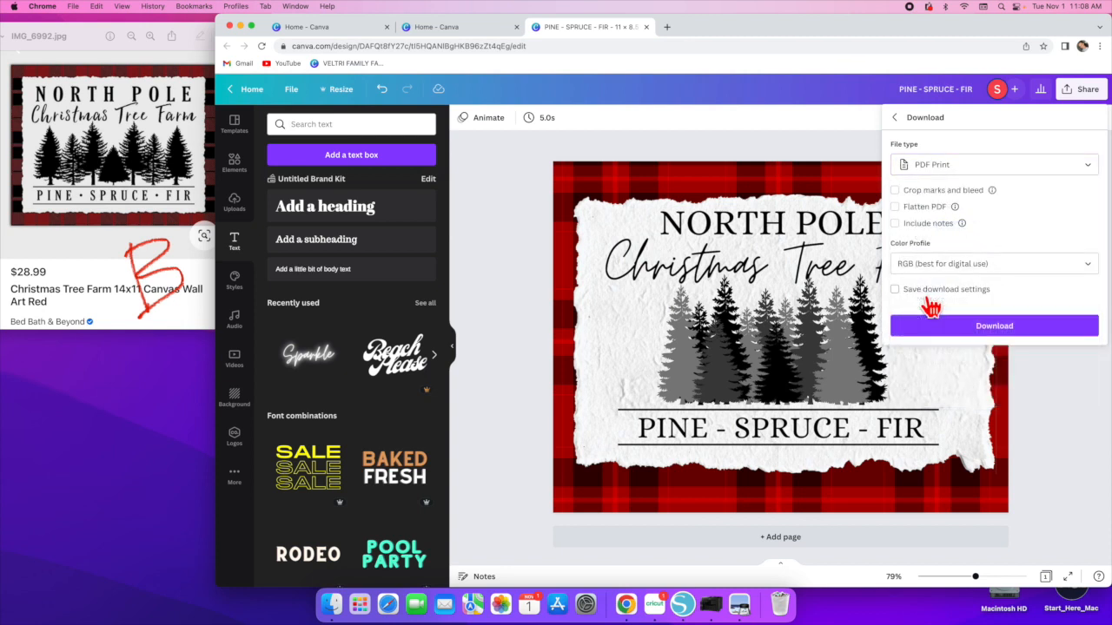
{"action": "left_click", "coordinate": [989, 333]}
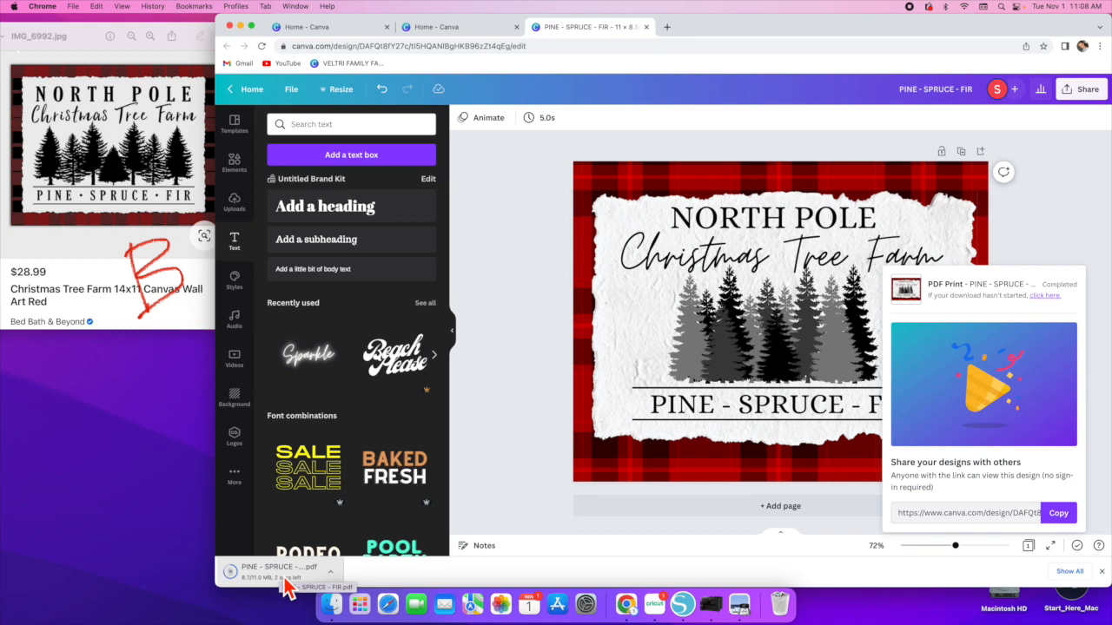
{"action": "left_click", "coordinate": [285, 573]}
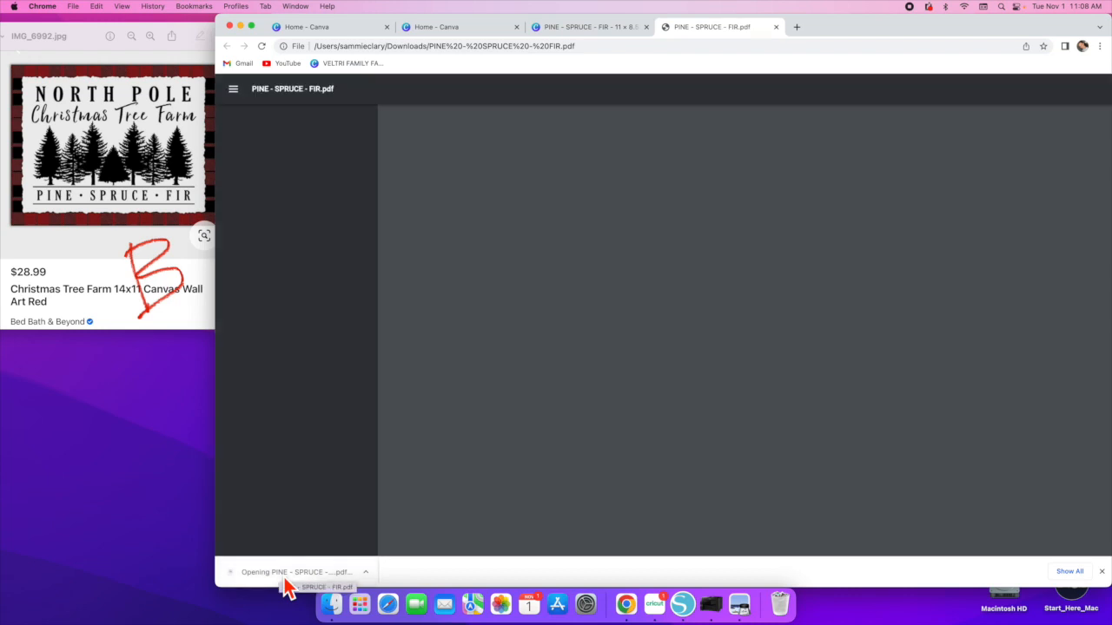